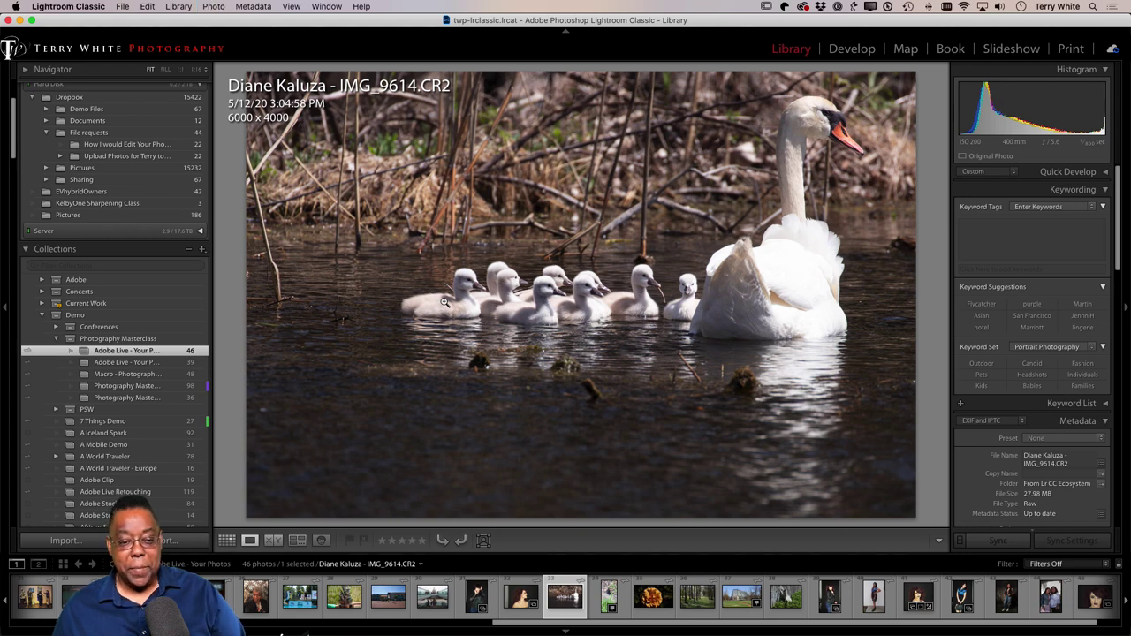
Step: Send the swan photo IMG_9614.CR2 to Photoshop and extend its right side with a Content-Aware crop
key("super+e")
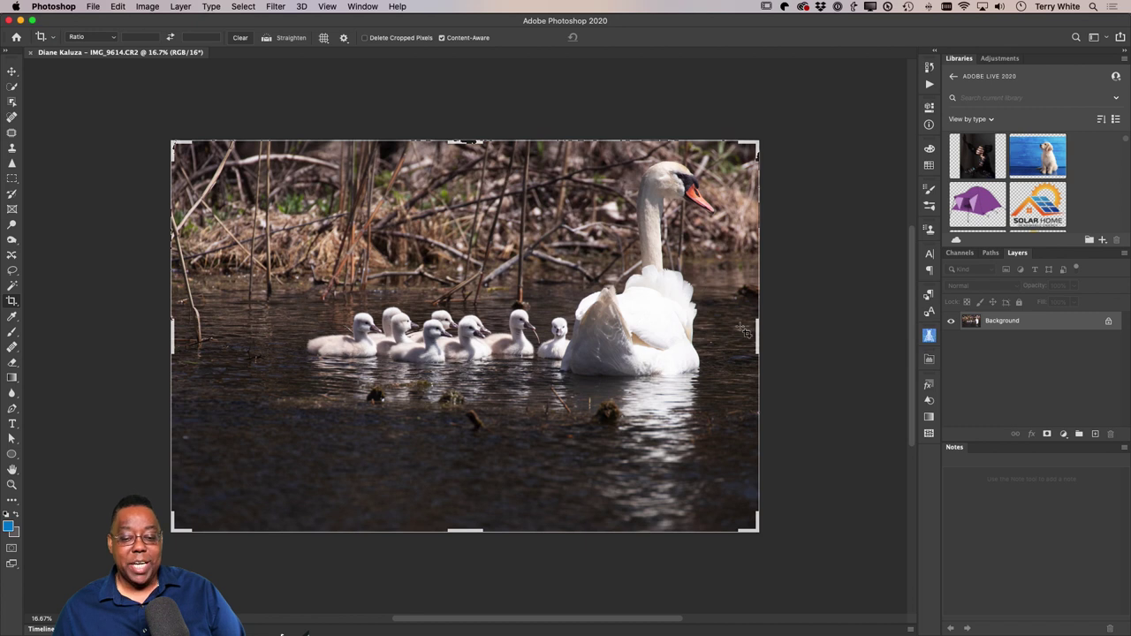
left_click_drag(755, 334, 814, 334)
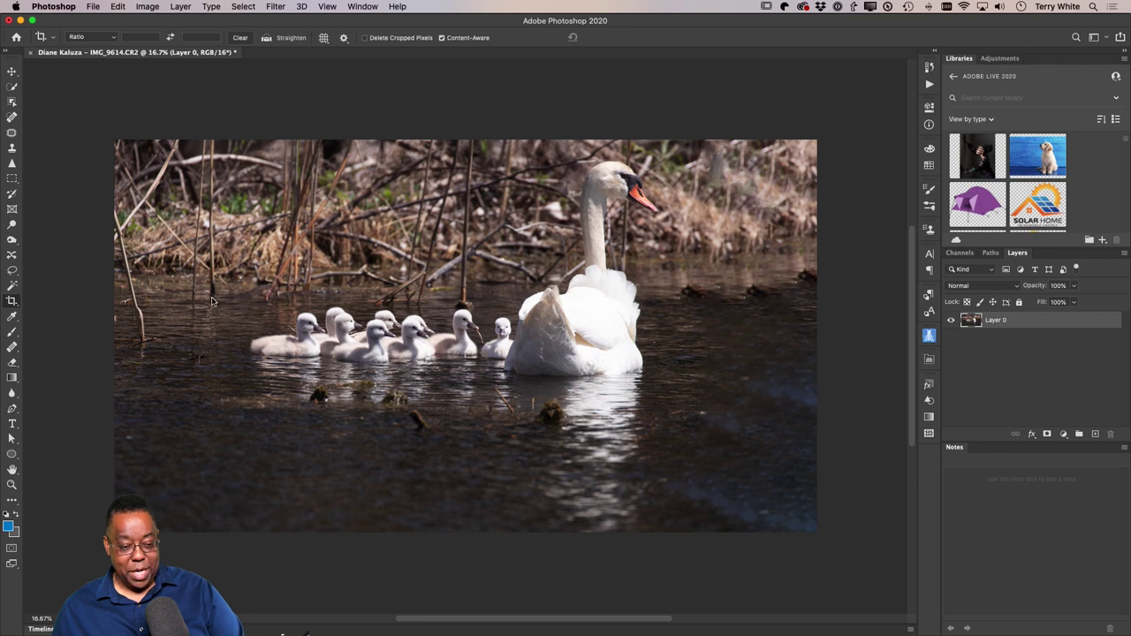
Step: Copy a full-height strip of reeds and water from the photo's left edge onto a new layer
key("m")
left_click_drag(107, 125, 244, 534)
key("super+j")
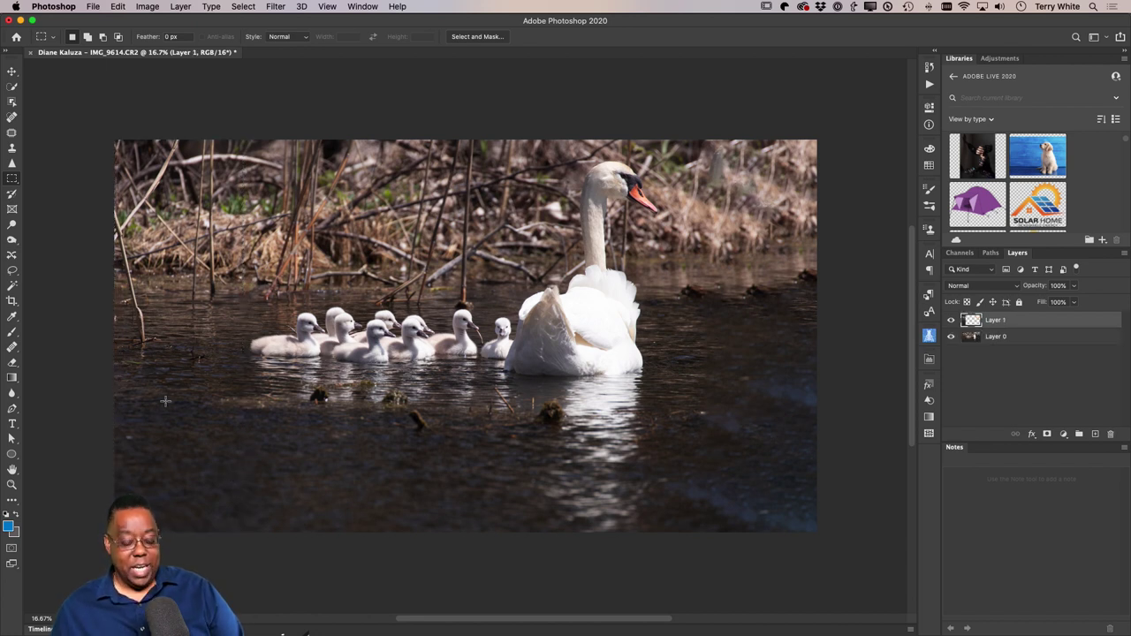
Step: Move the copied strip over the photo's right edge and merge it into the layer below
key("v")
left_click_drag(173, 364, 740, 369)
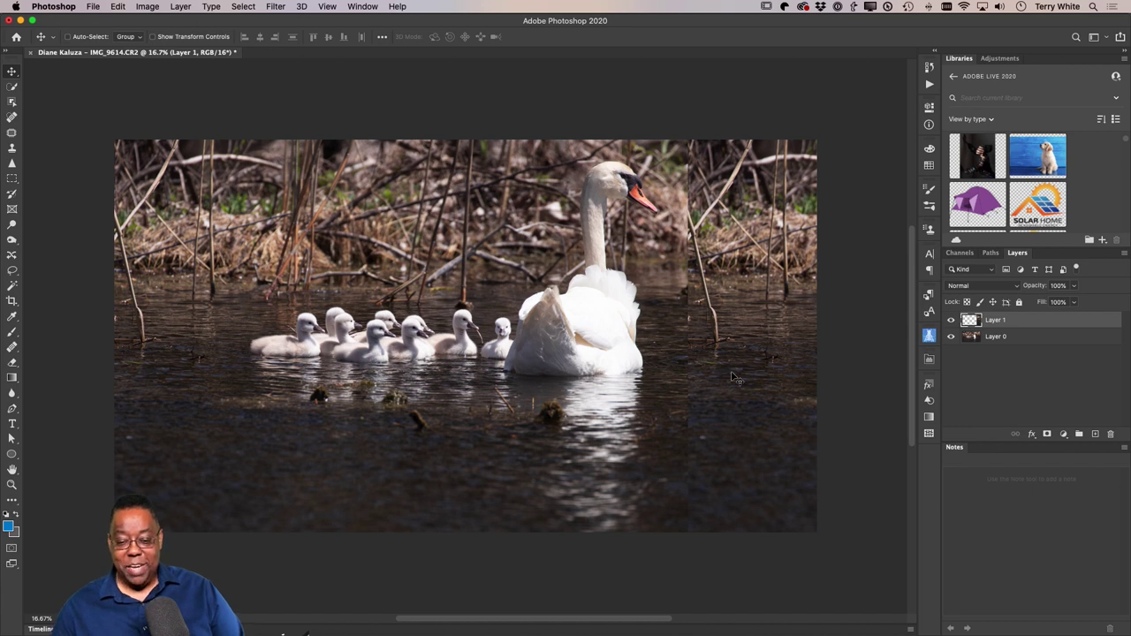
key("super")
key("super+e")
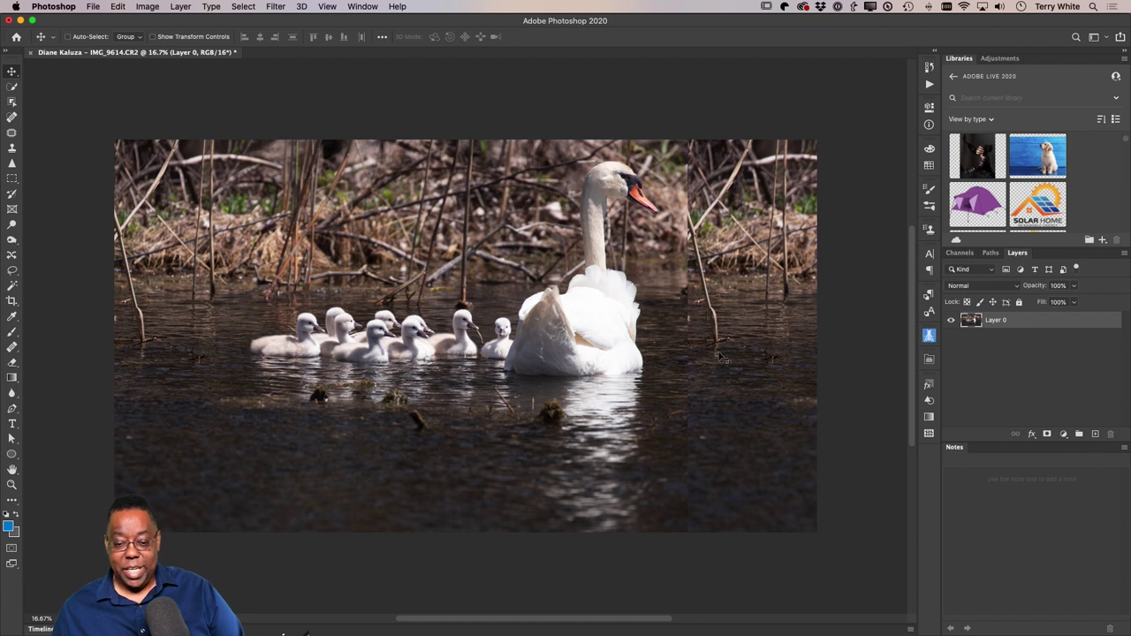
Step: Blend the strip's seam in the water beside the swan using the Patch tool in Normal mode, and deselect
left_click(12, 134)
mouse_move(703, 326)
left_mouse_down()
mouse_move(684, 272)
mouse_move(674, 290)
mouse_move(679, 334)
mouse_move(688, 347)
mouse_move(702, 331)
mouse_move(699, 313)
mouse_move(668, 367)
left_mouse_up()
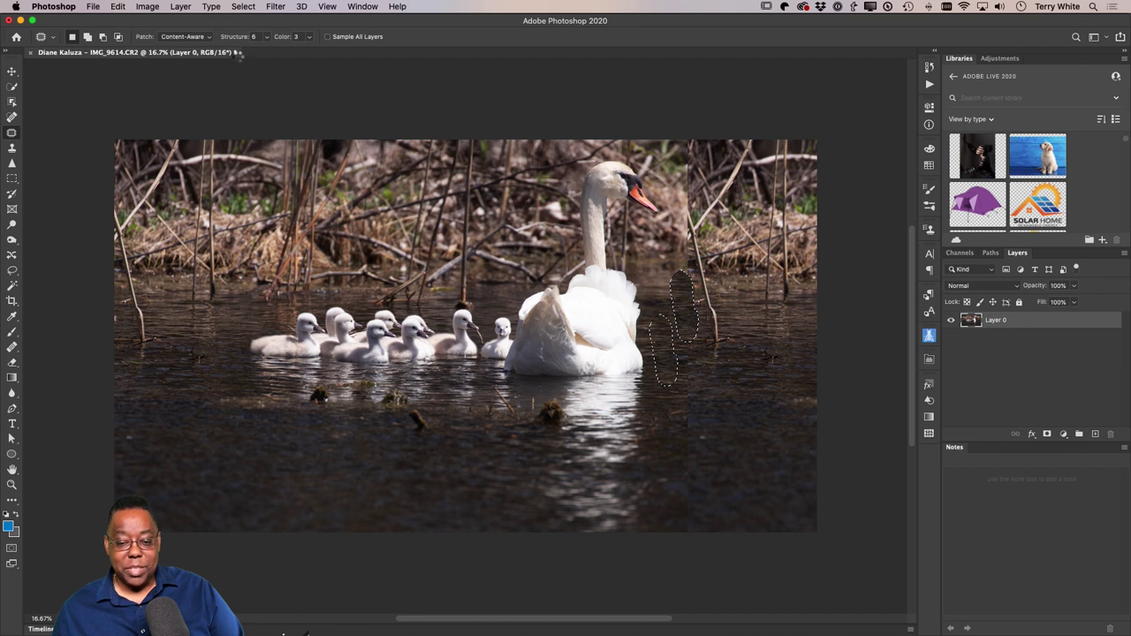
left_click(192, 37)
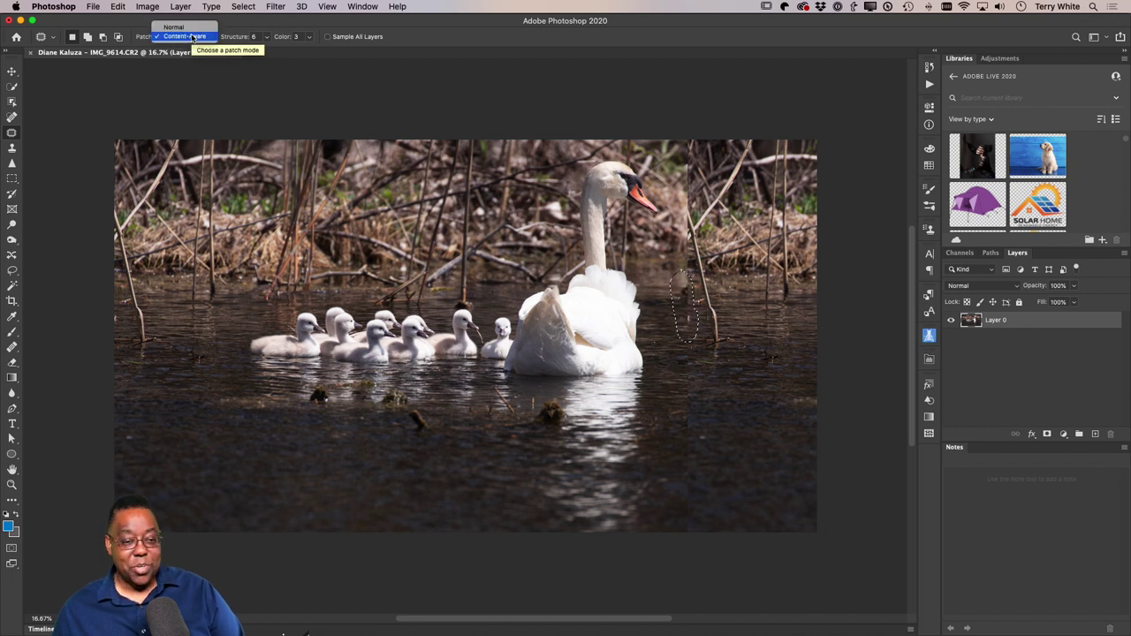
left_click(173, 27)
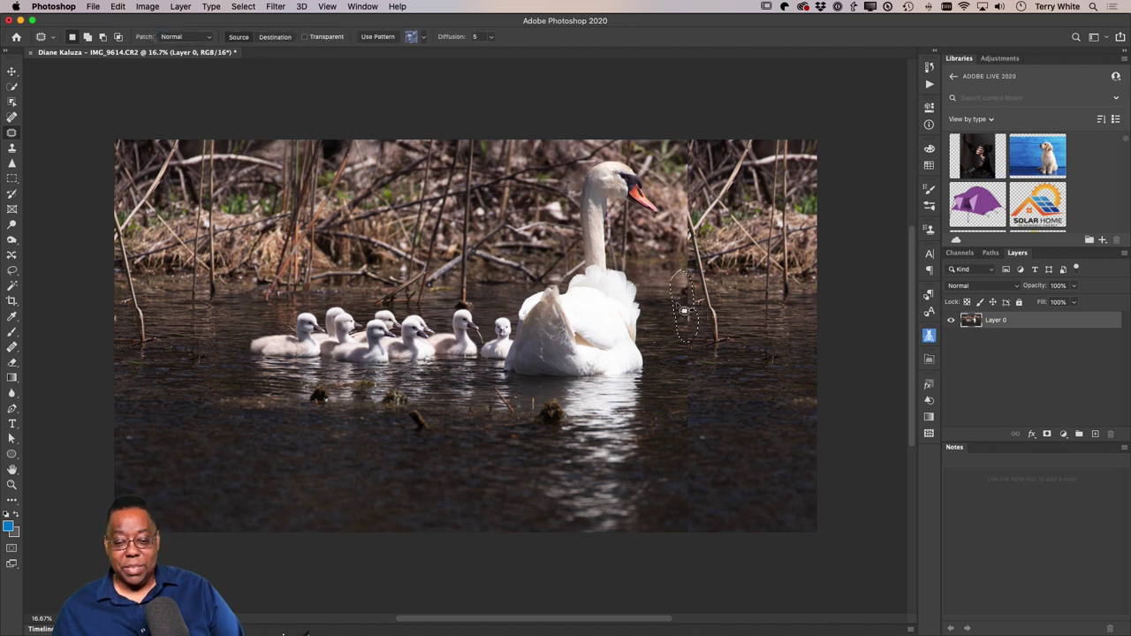
left_click(696, 400)
mouse_move(707, 436)
left_mouse_down()
mouse_move(698, 334)
mouse_move(678, 399)
mouse_move(697, 439)
mouse_move(667, 414)
mouse_move(698, 425)
left_mouse_up()
key("super+d")
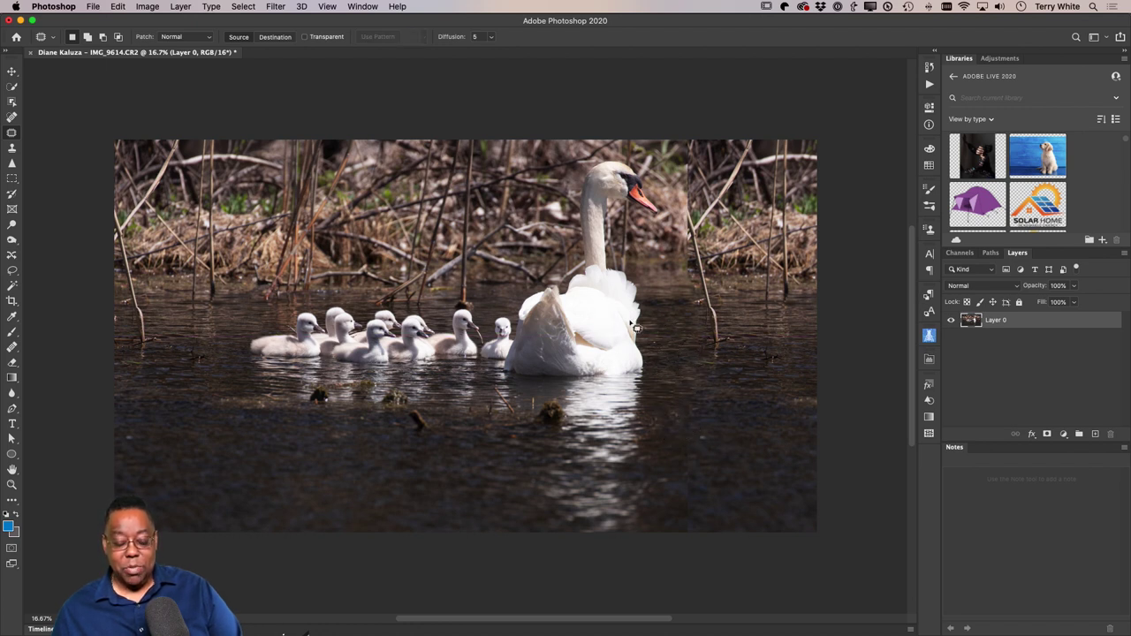
Step: Crop the duplicated reed area off the left side of the photo, stopping just before the cygnets
key("c")
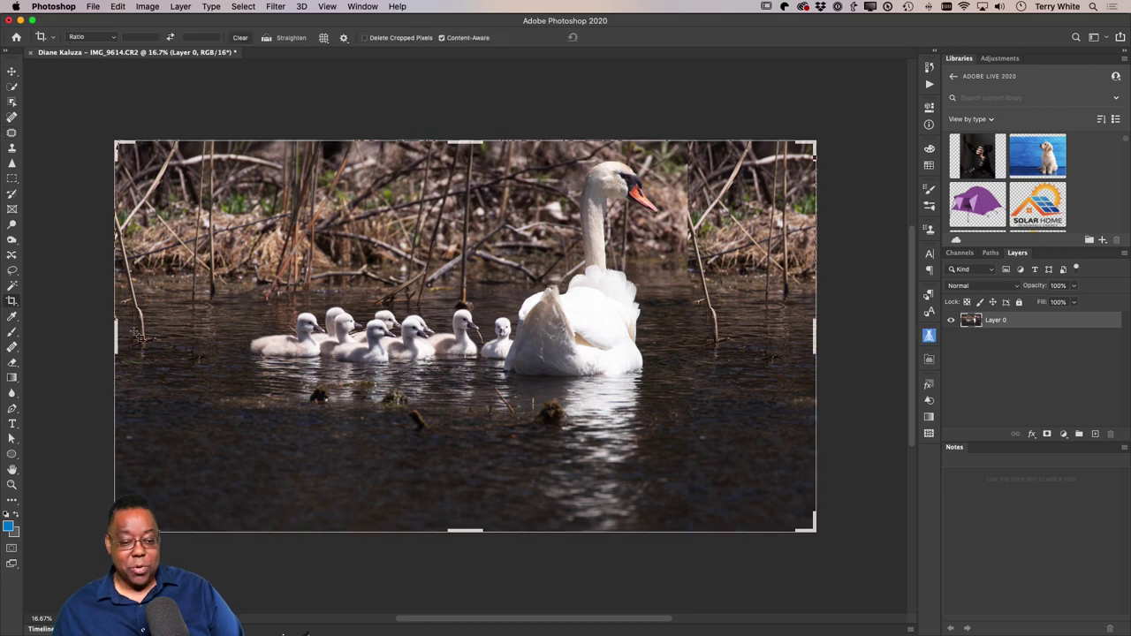
left_click_drag(116, 336, 174, 335)
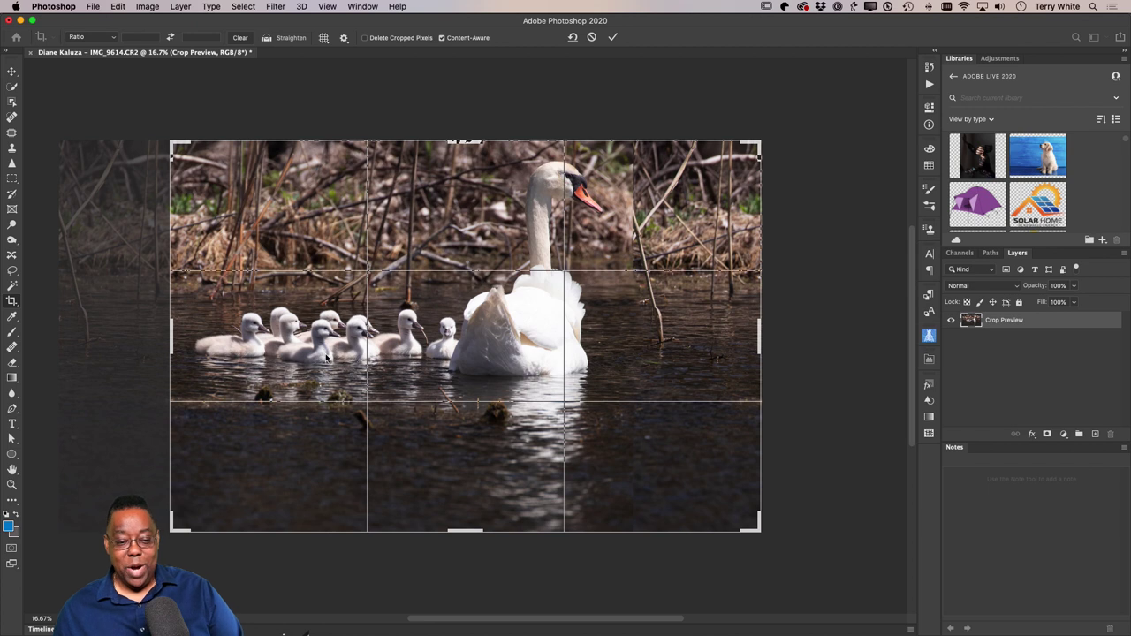
key("Return")
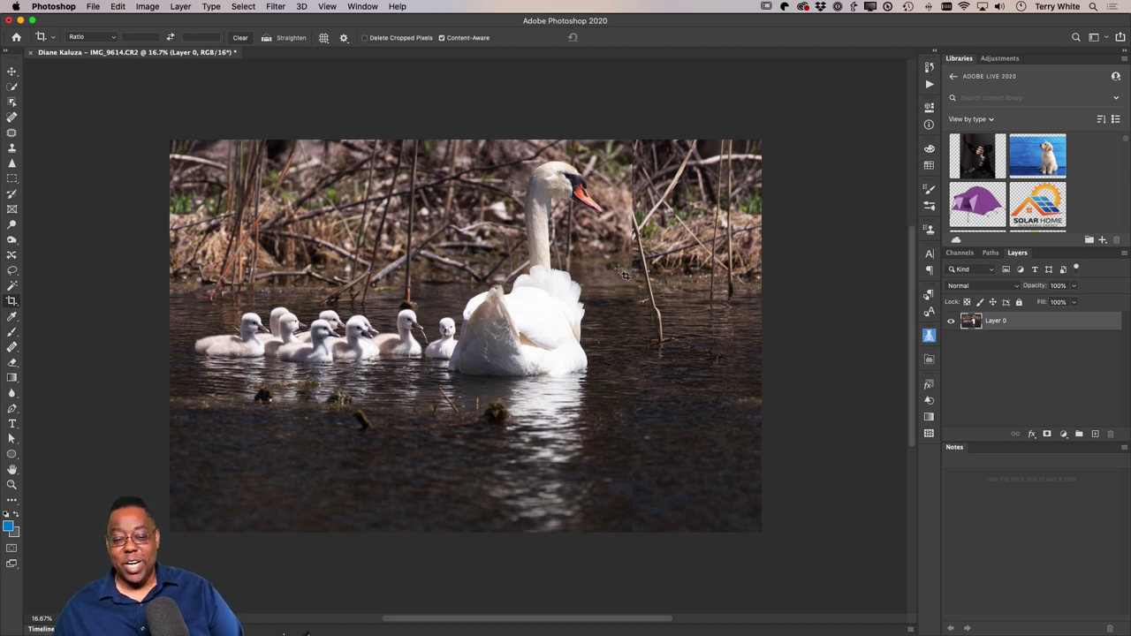
Step: Patch the visible seam in the reeds to the right of the swan's head, and deselect
left_click(12, 135)
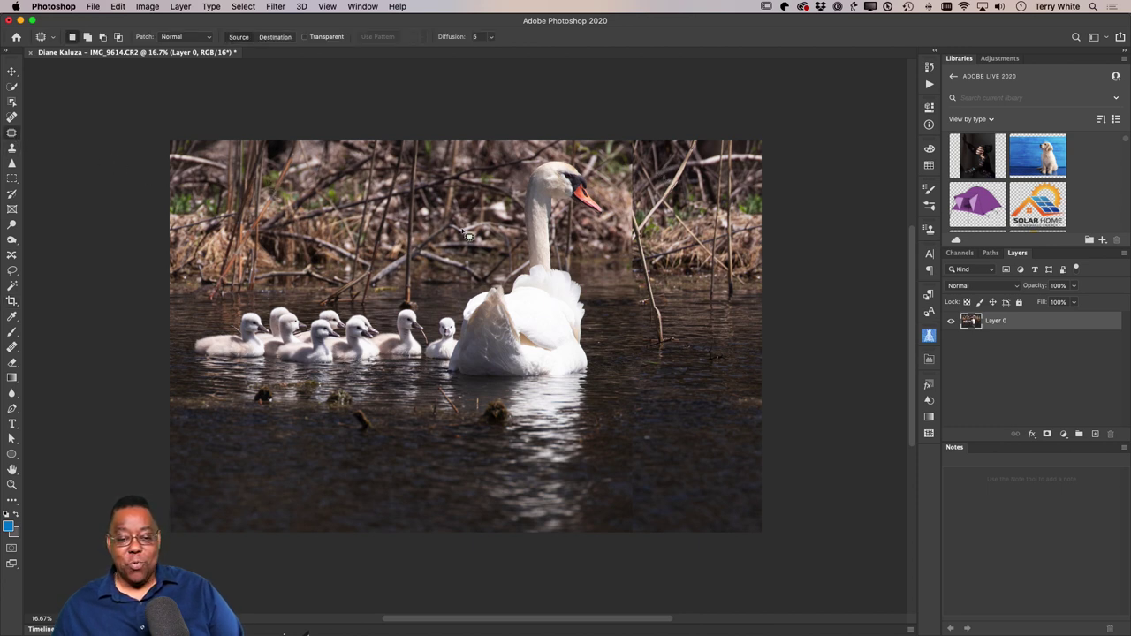
mouse_move(647, 196)
left_mouse_down()
mouse_move(632, 152)
mouse_move(625, 257)
mouse_move(640, 247)
left_mouse_up()
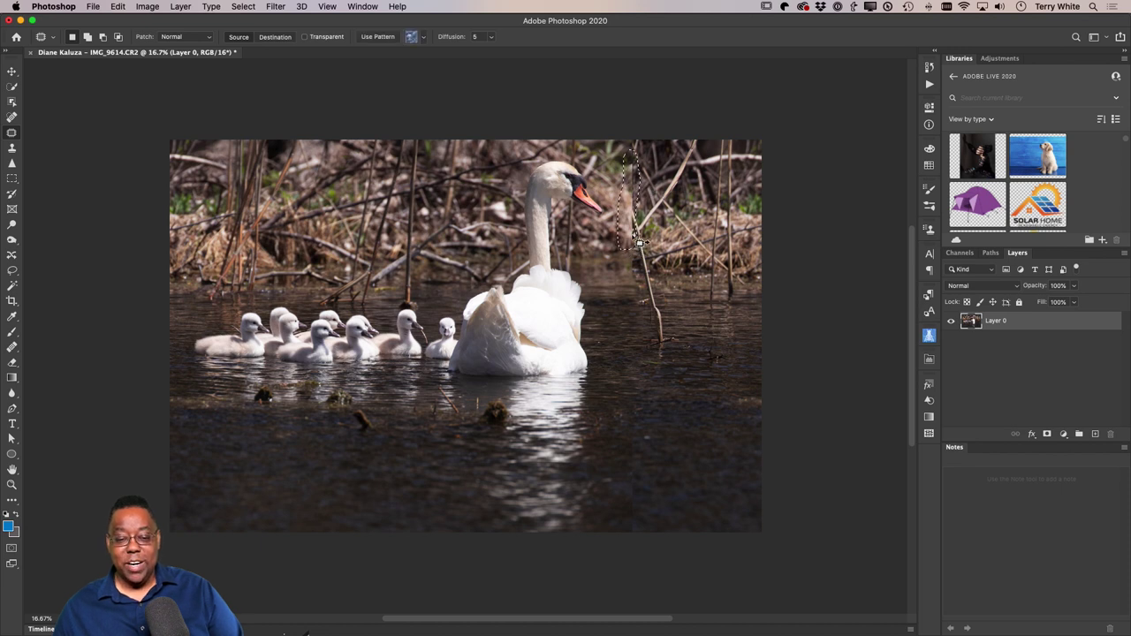
key("super+d")
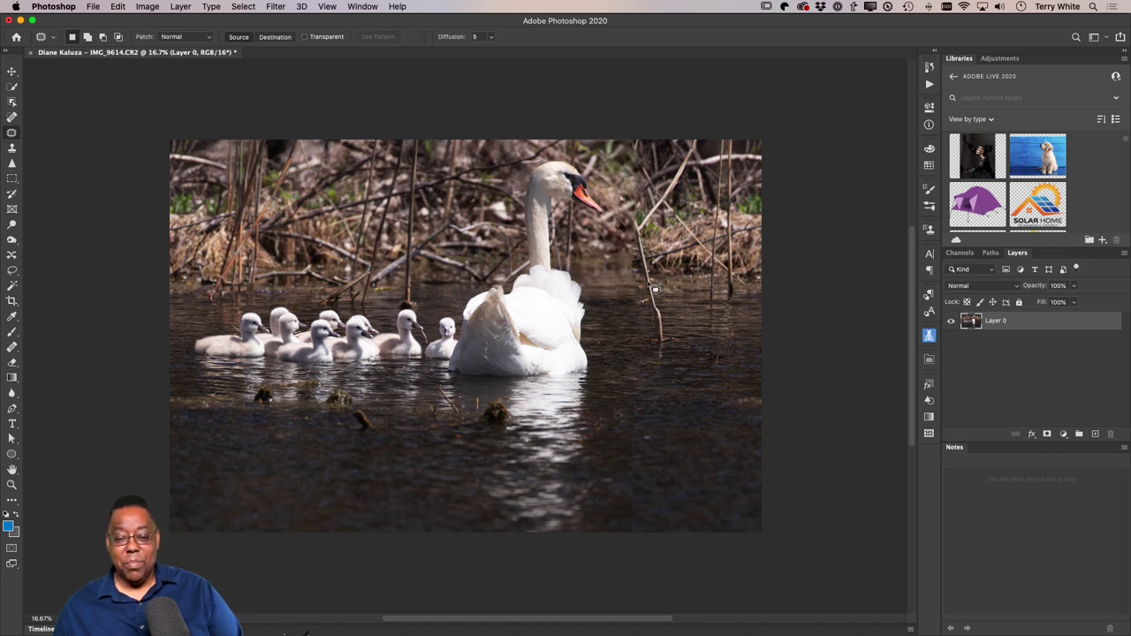
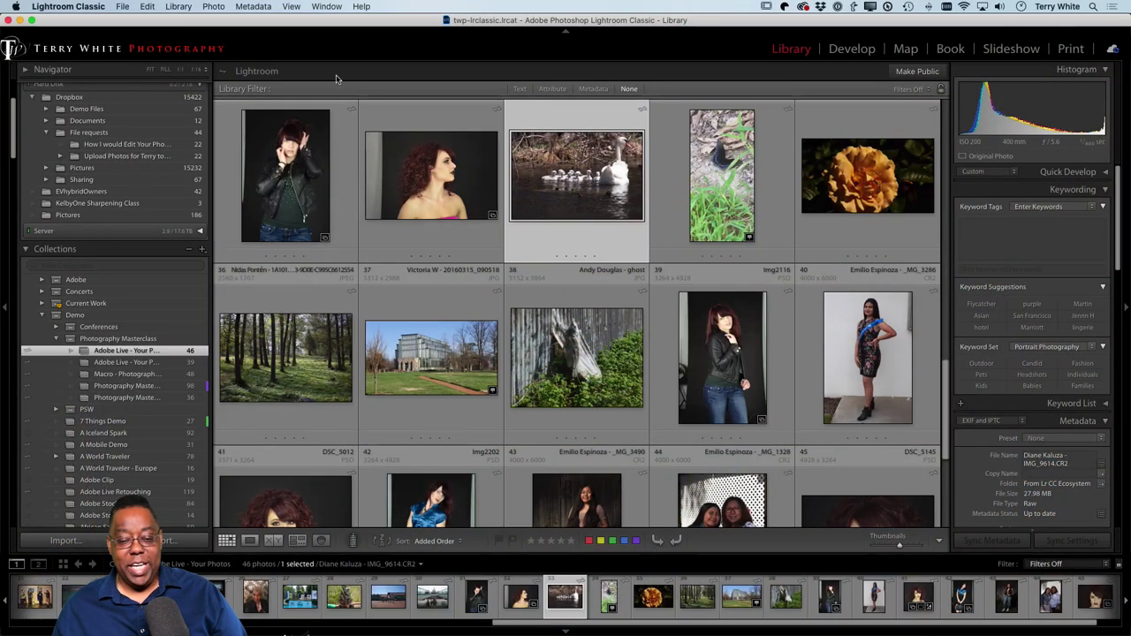
Step: Browse the collection's photo grid in Lightroom Classic for the next image to edit
scroll(488, 279, "down", 5)
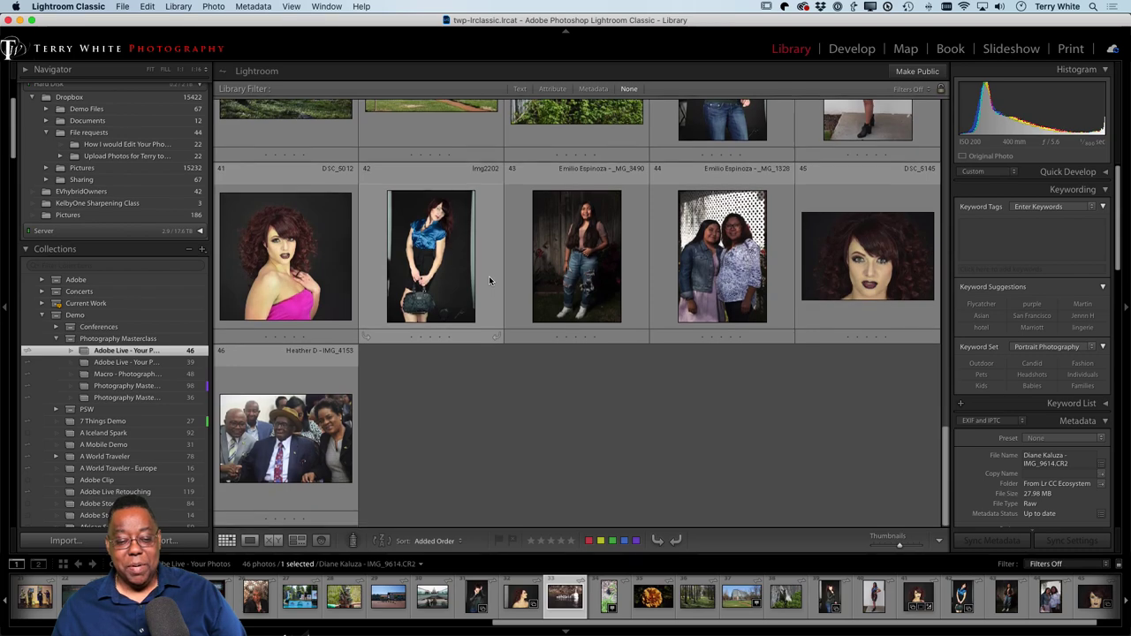
scroll(488, 280, "up", 15)
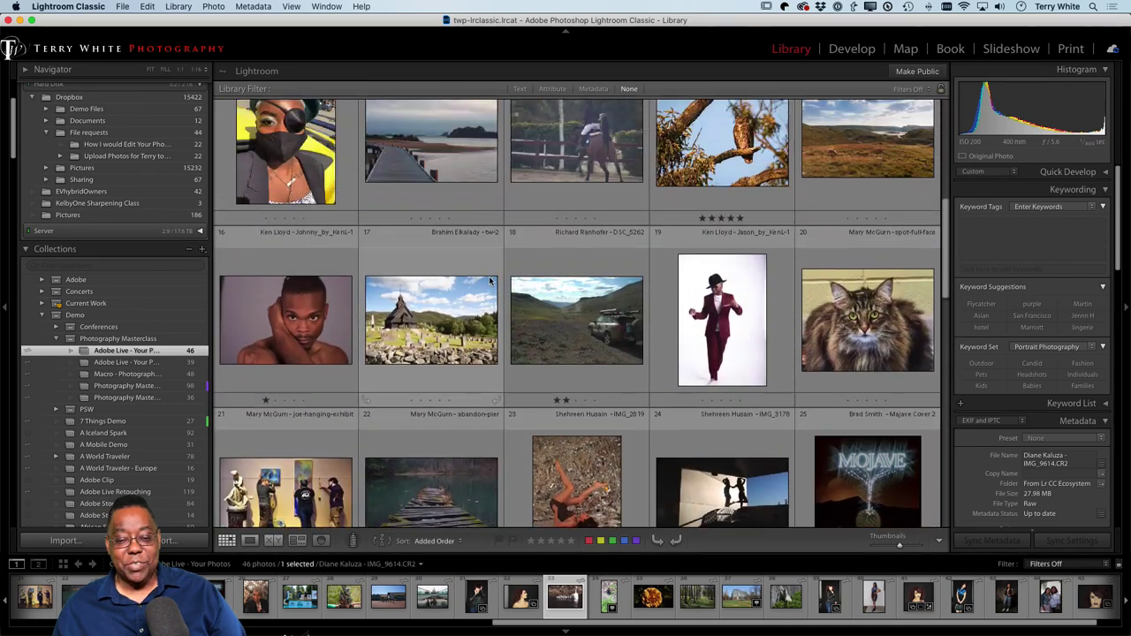
scroll(488, 280, "up", 3)
scroll(489, 279, "down", 5)
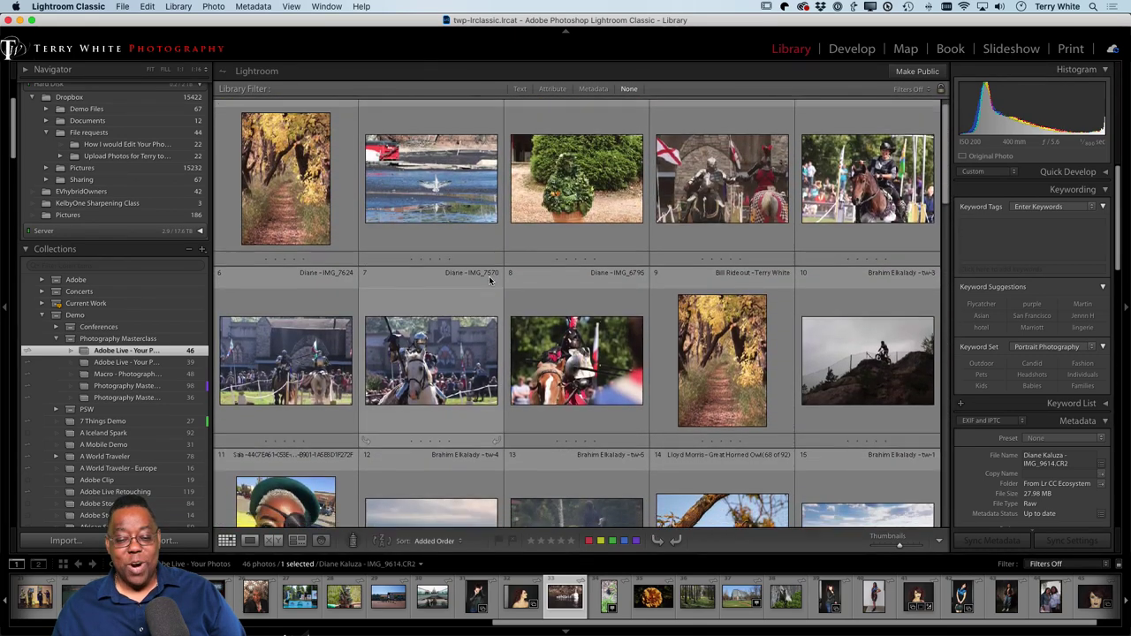
scroll(488, 276, "down", 4)
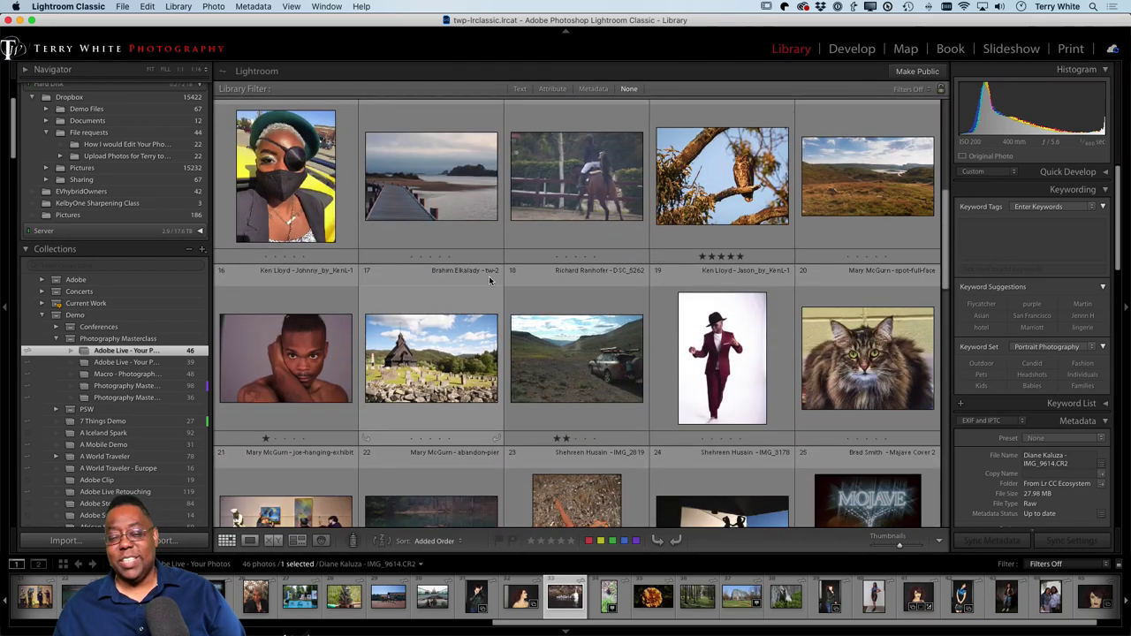
scroll(490, 281, "down", 5)
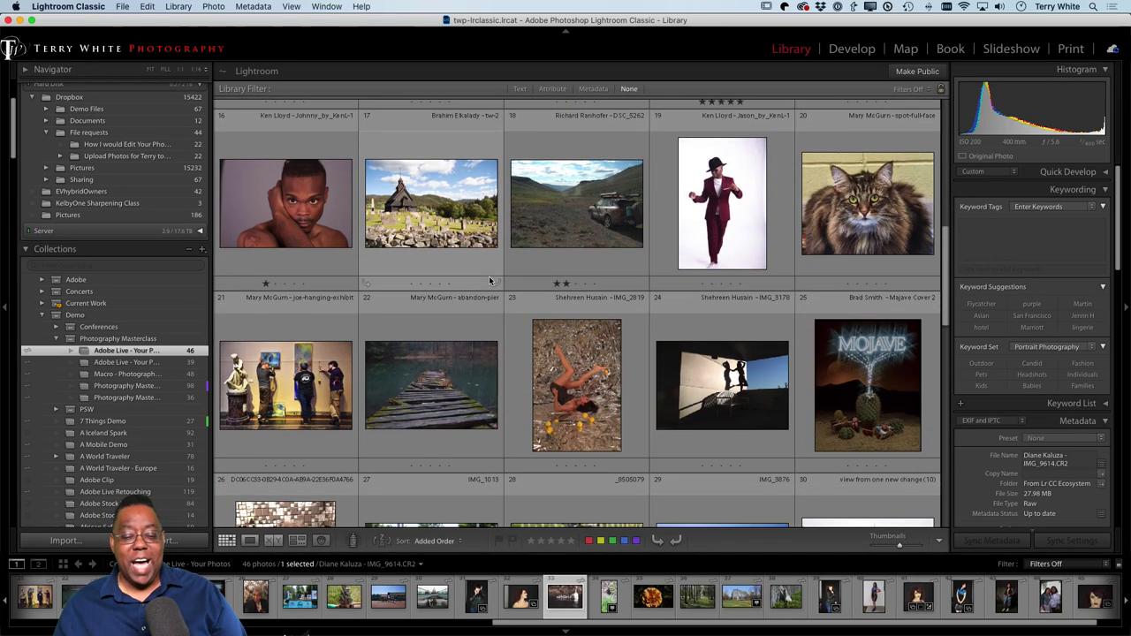
scroll(490, 280, "up", 3)
scroll(490, 280, "up", 2)
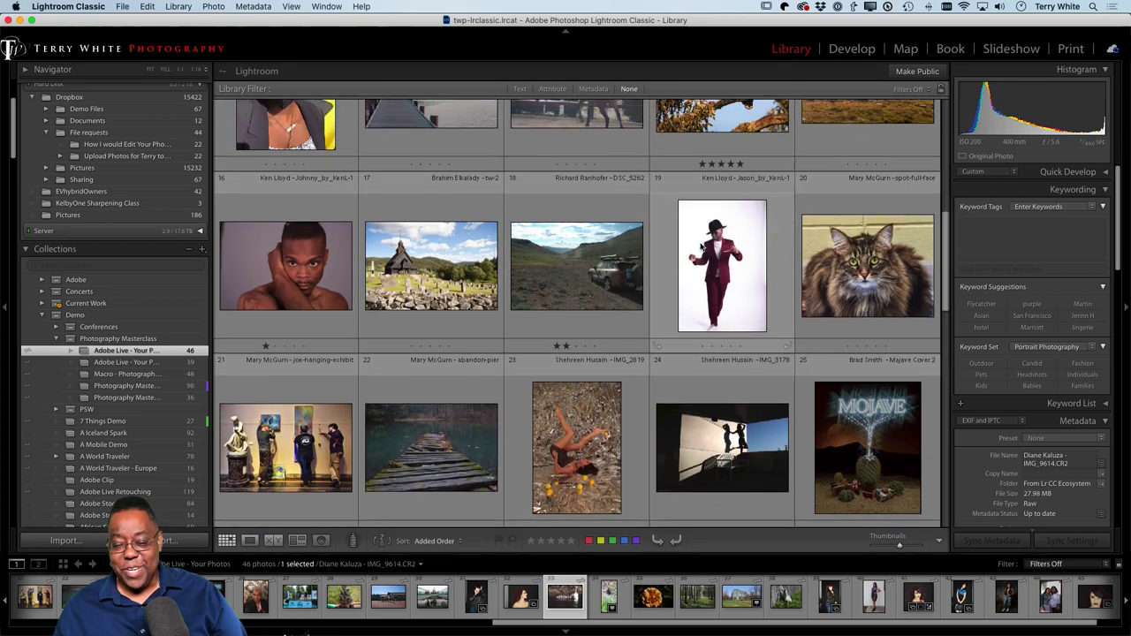
scroll(424, 287, "down", 4)
scroll(423, 287, "down", 5)
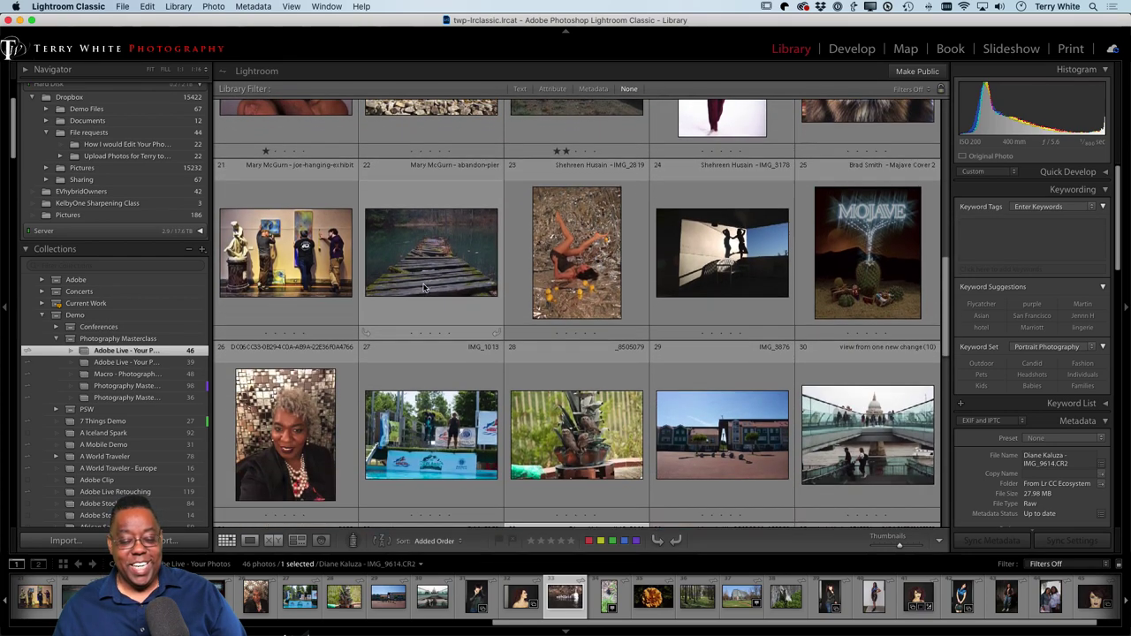
scroll(423, 287, "down", 5)
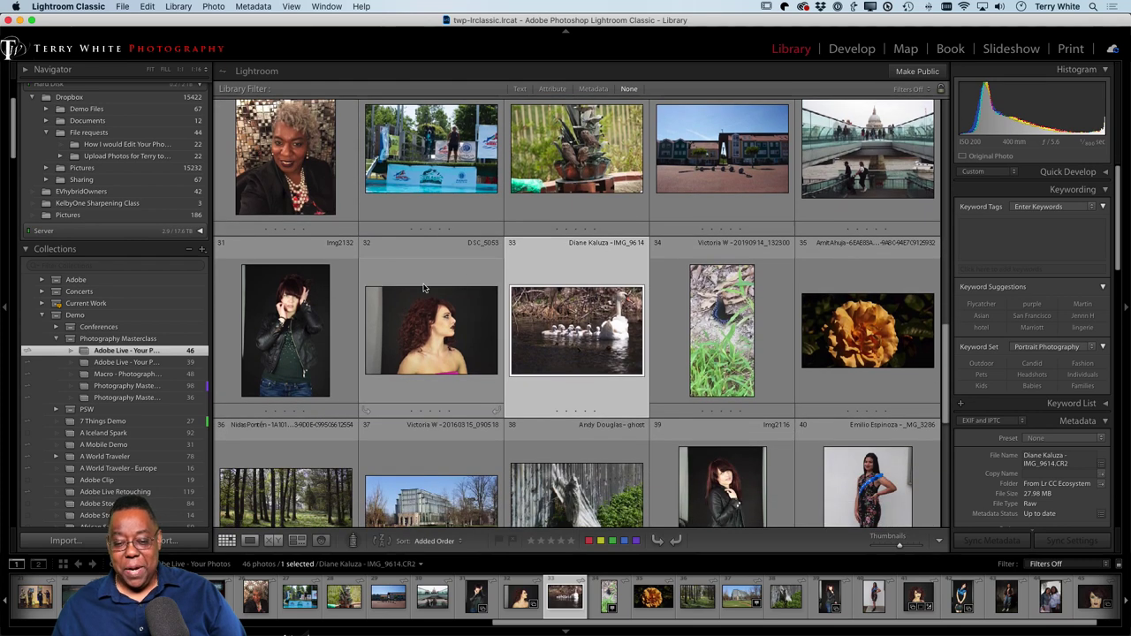
scroll(424, 287, "down", 1)
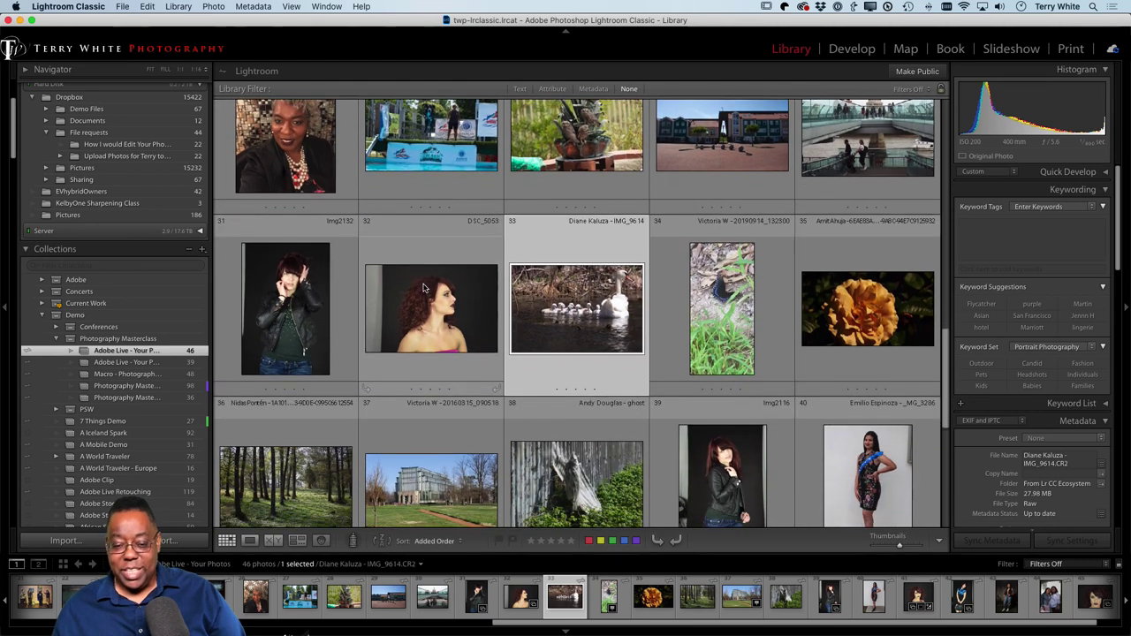
scroll(424, 287, "down", 1)
key("j")
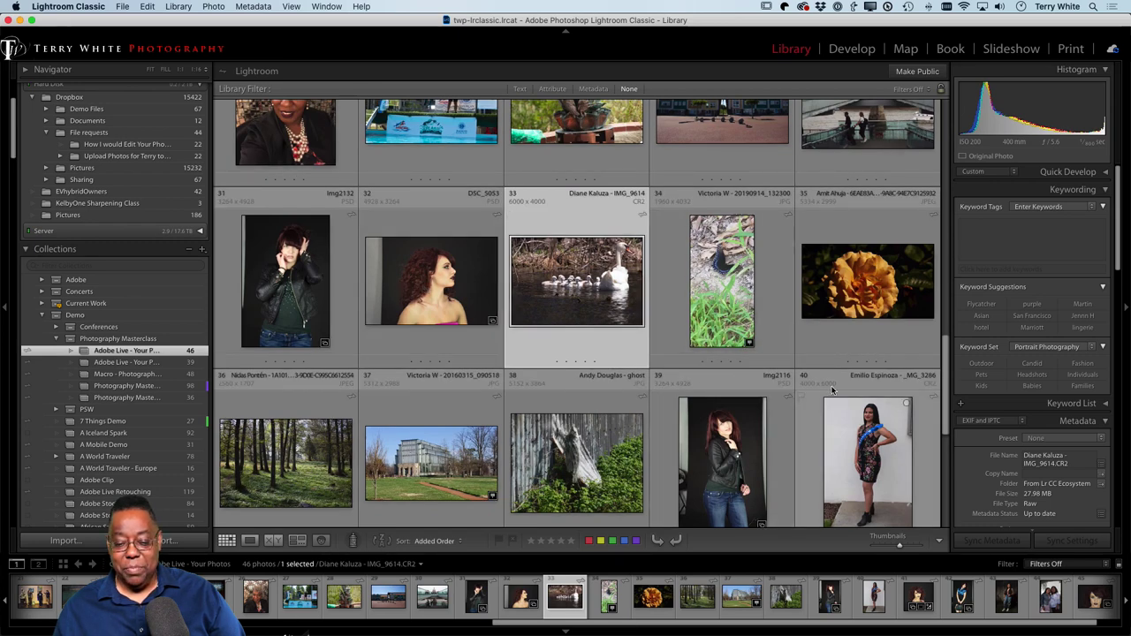
key("j")
scroll(848, 435, "down", 1)
scroll(848, 434, "down", 3)
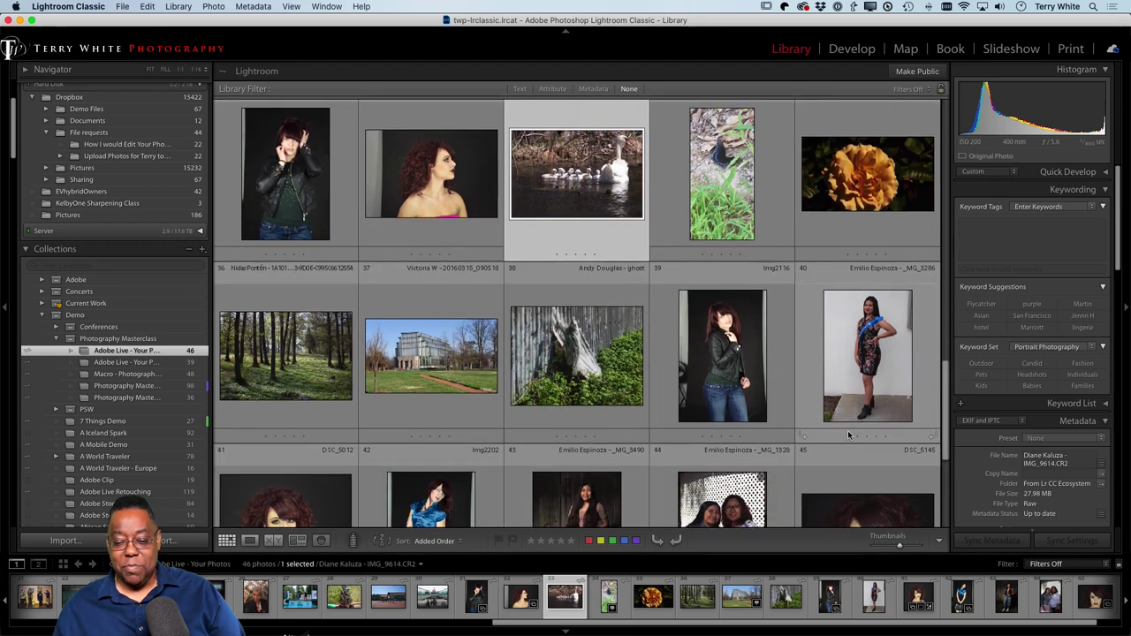
Step: Open the portrait _MG_3286.CR2 of the woman with the blue sash for developing and enable lens profile corrections
double_click(844, 389)
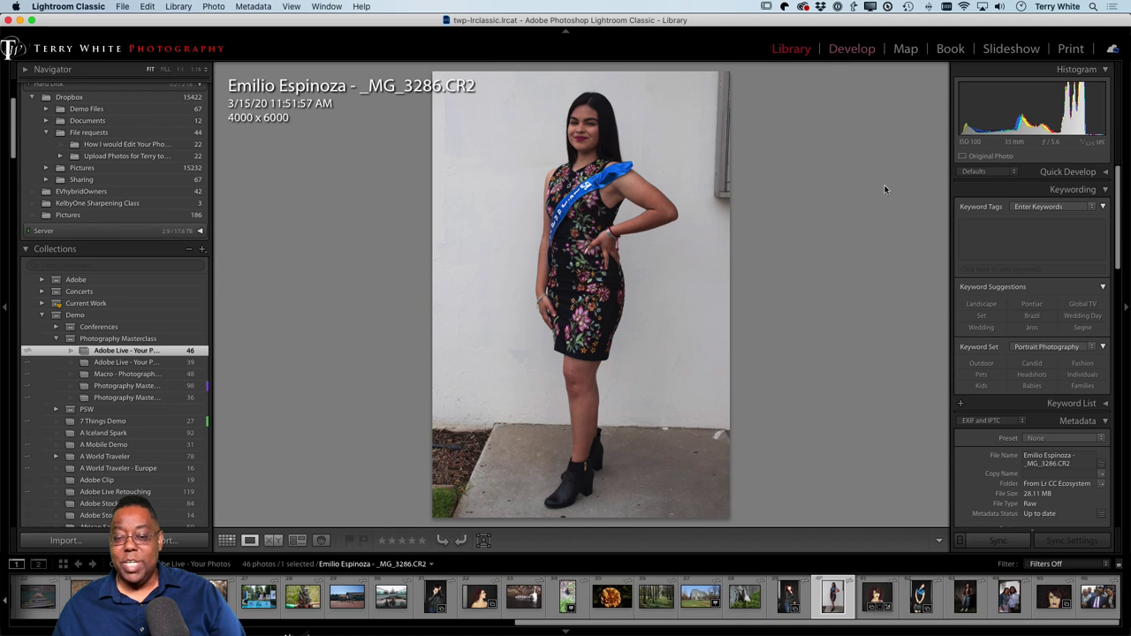
key("d")
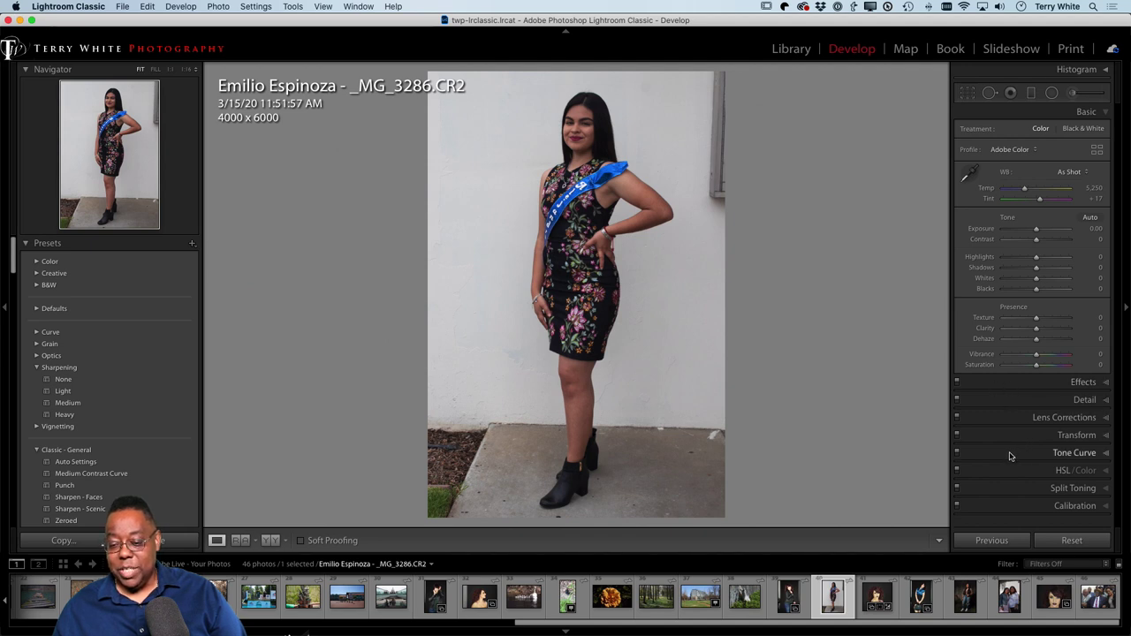
left_click(1103, 421)
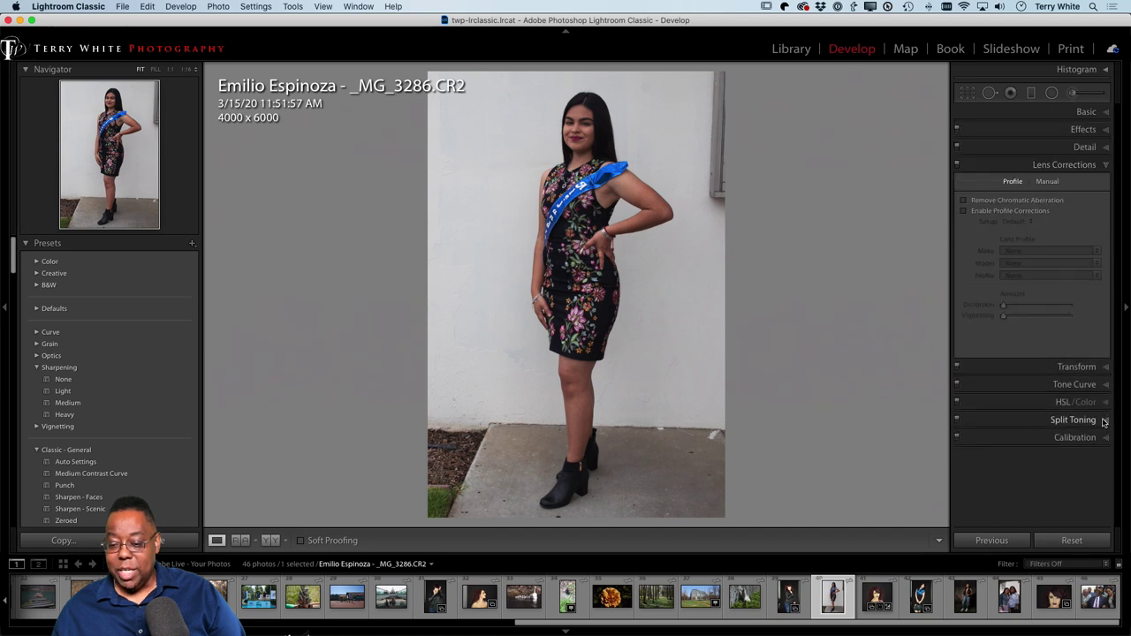
left_click(963, 215)
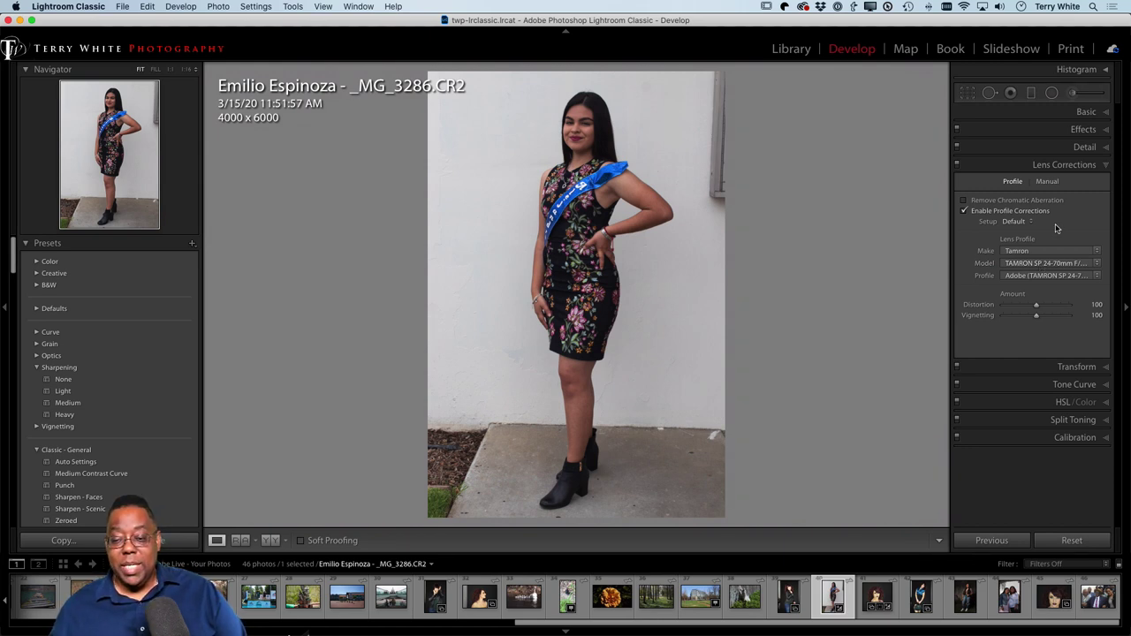
Step: Set the photo's profile to Adobe Portrait in the basic adjustments
left_click(1087, 113)
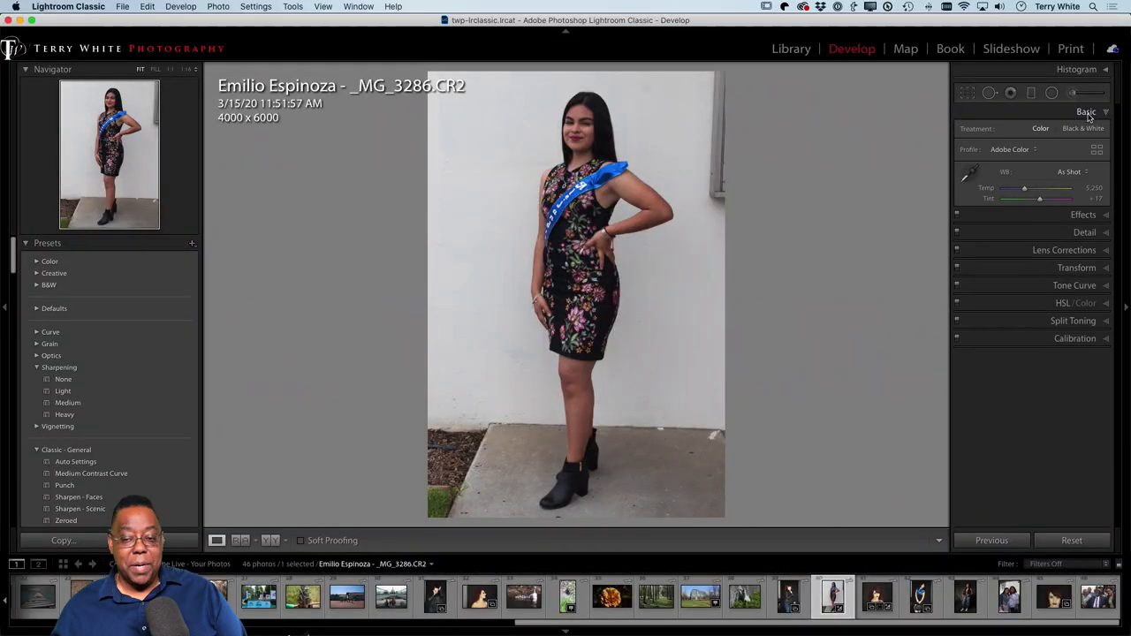
left_click(1010, 150)
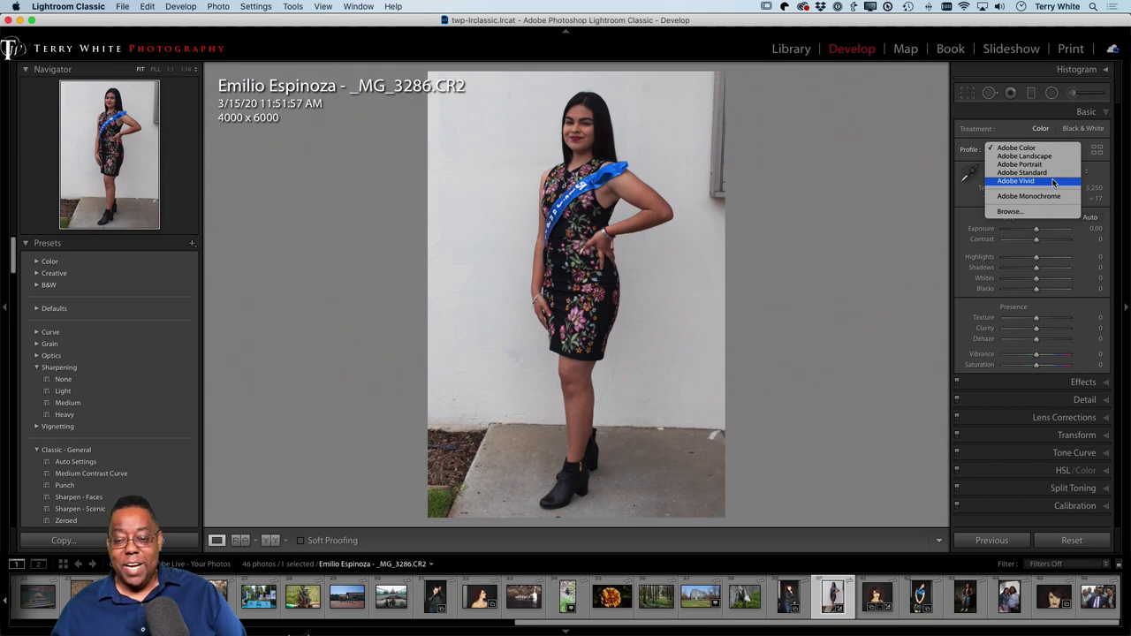
left_click(1054, 169)
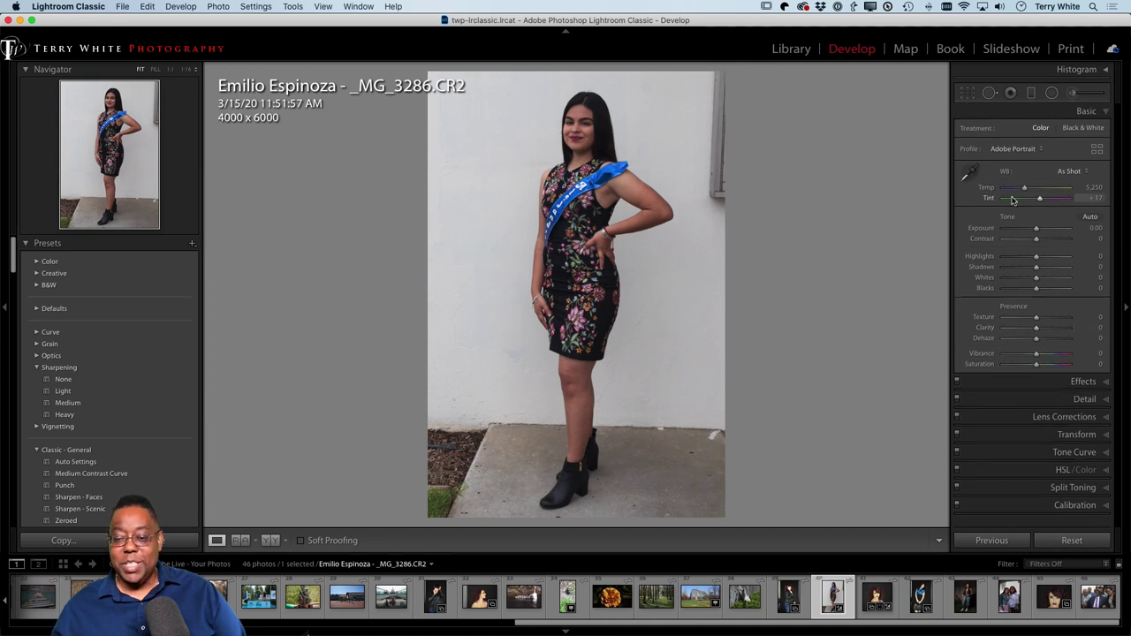
Step: Set the white balance to the Cloudy preset after trying Daylight, and reduce the temperature to 5,842
left_click(1061, 174)
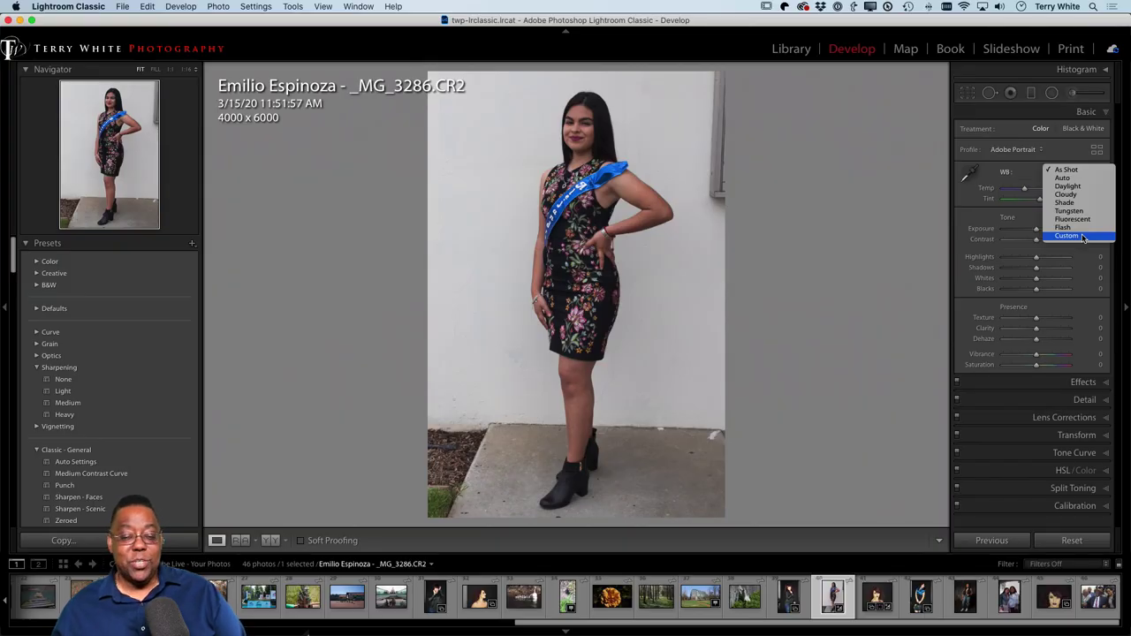
left_click(1068, 186)
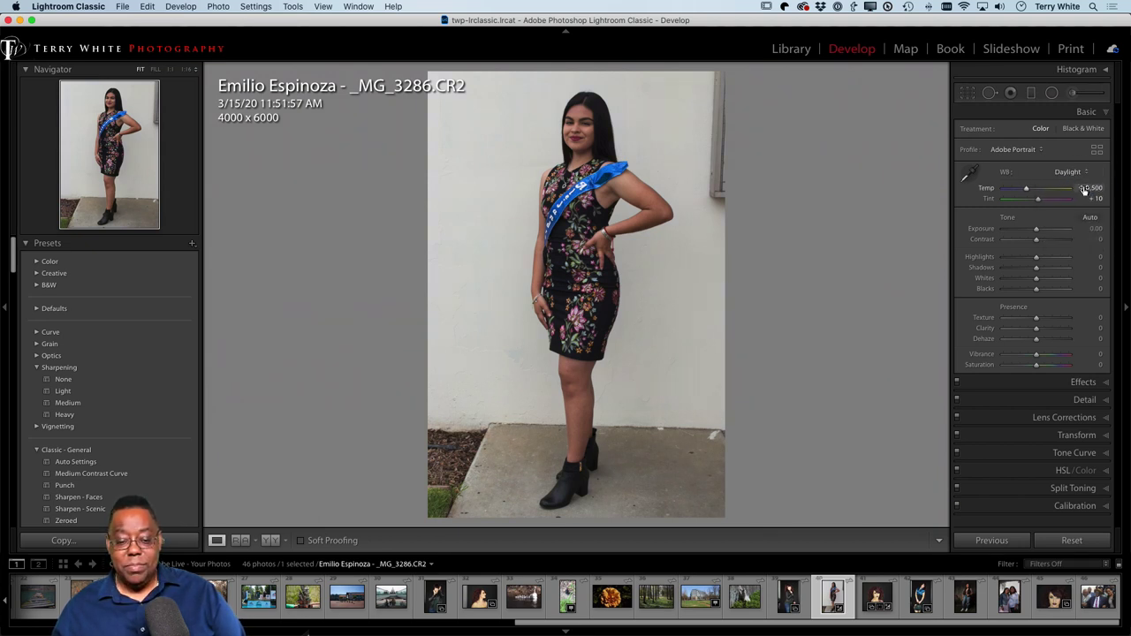
left_click(1067, 172)
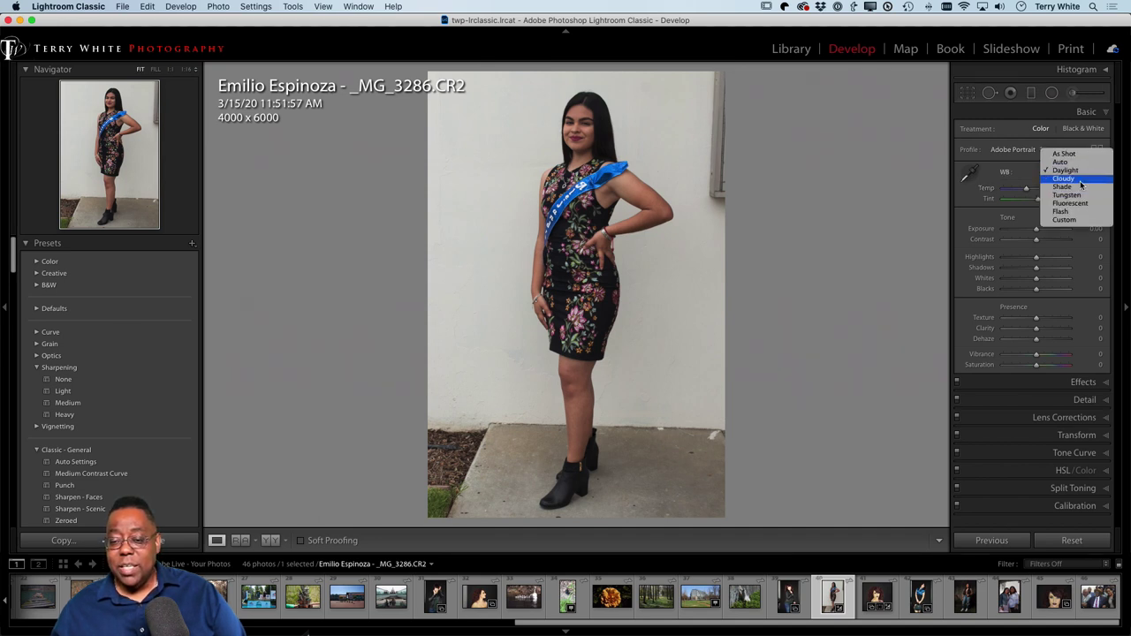
left_click(1080, 180)
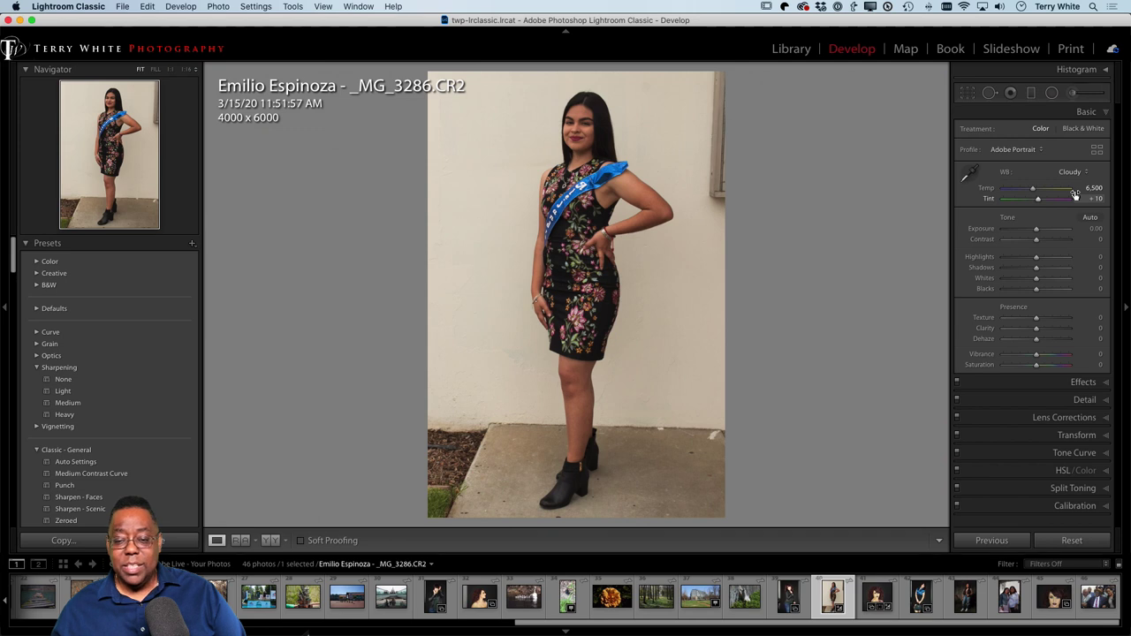
left_click_drag(1032, 191, 1028, 192)
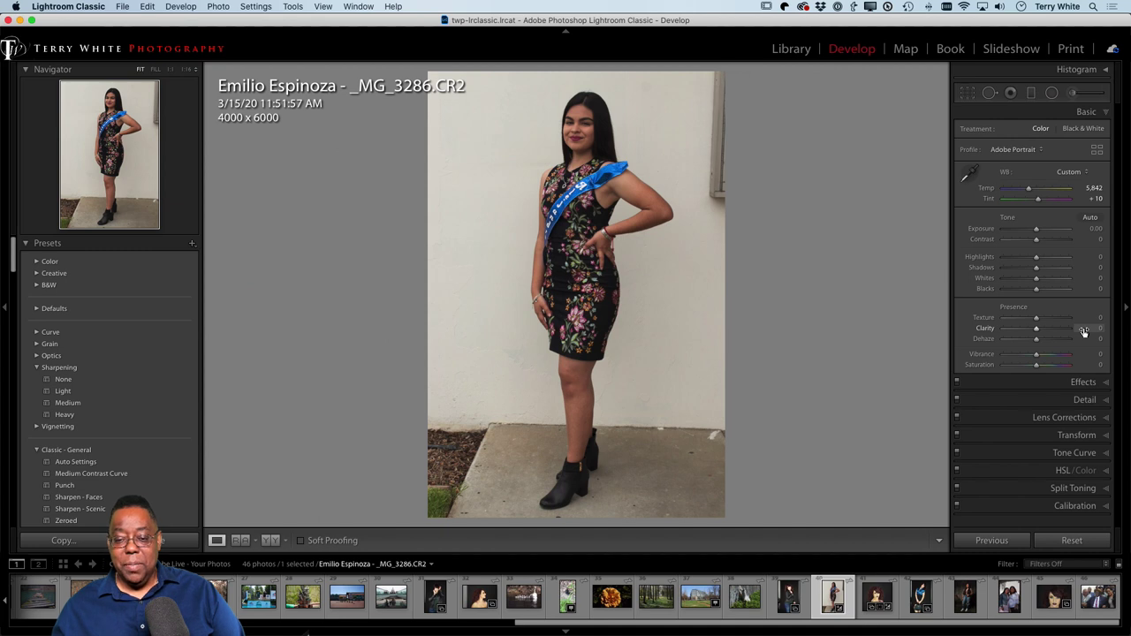
Step: Apply the automatic tone adjustments to the portrait and reset Saturation to 0
left_click(1090, 218)
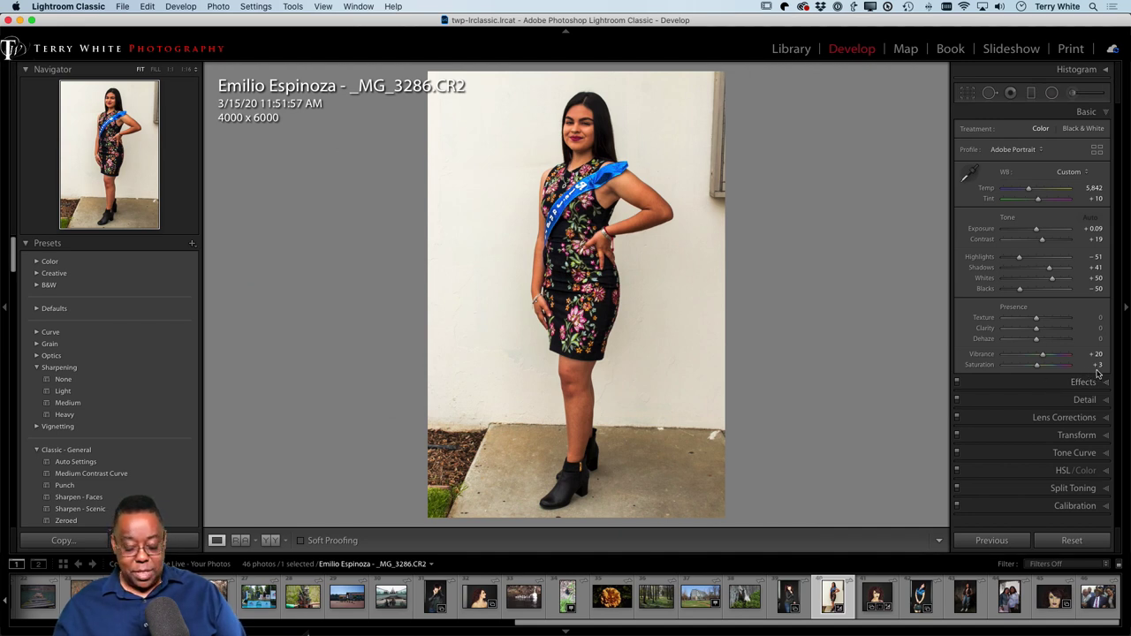
key("alt")
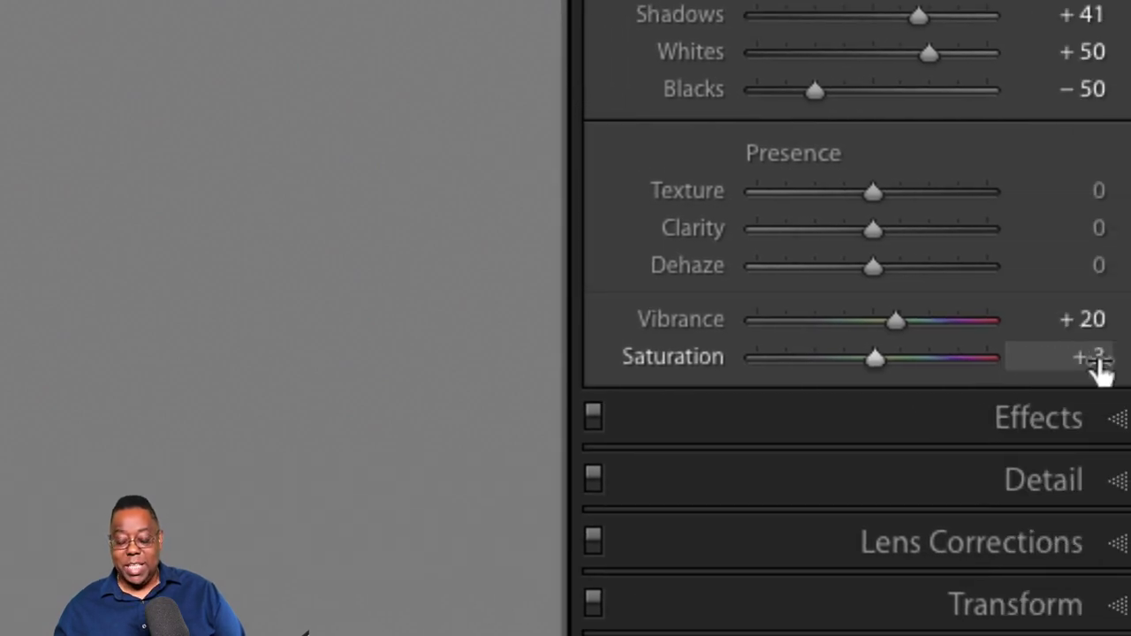
key("alt")
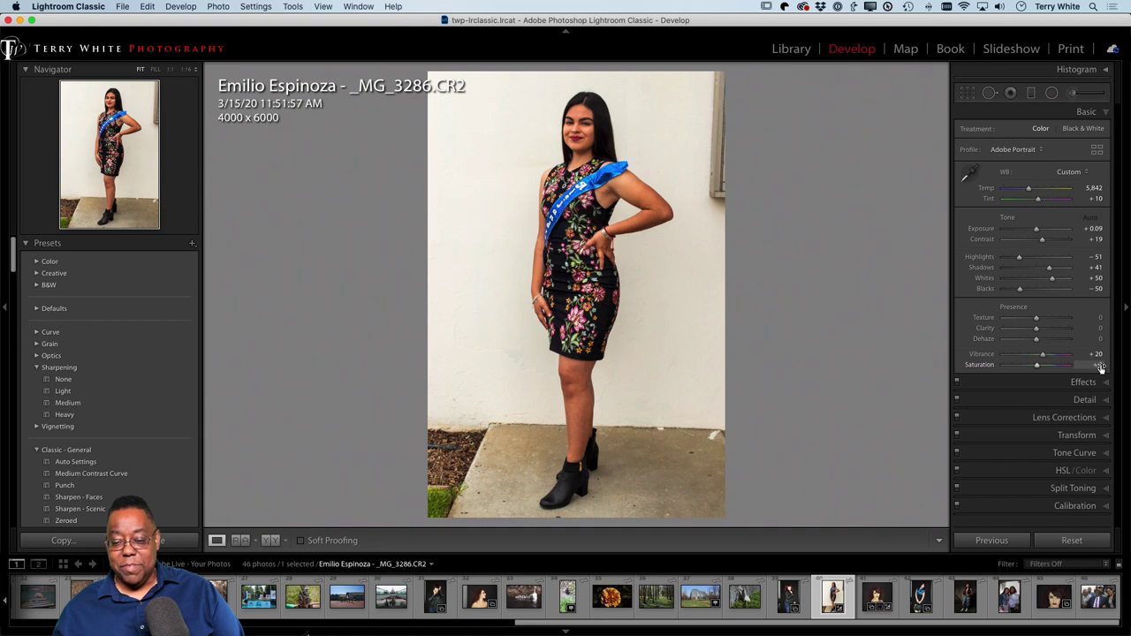
left_click_drag(1036, 366, 1038, 369)
double_click(1038, 369)
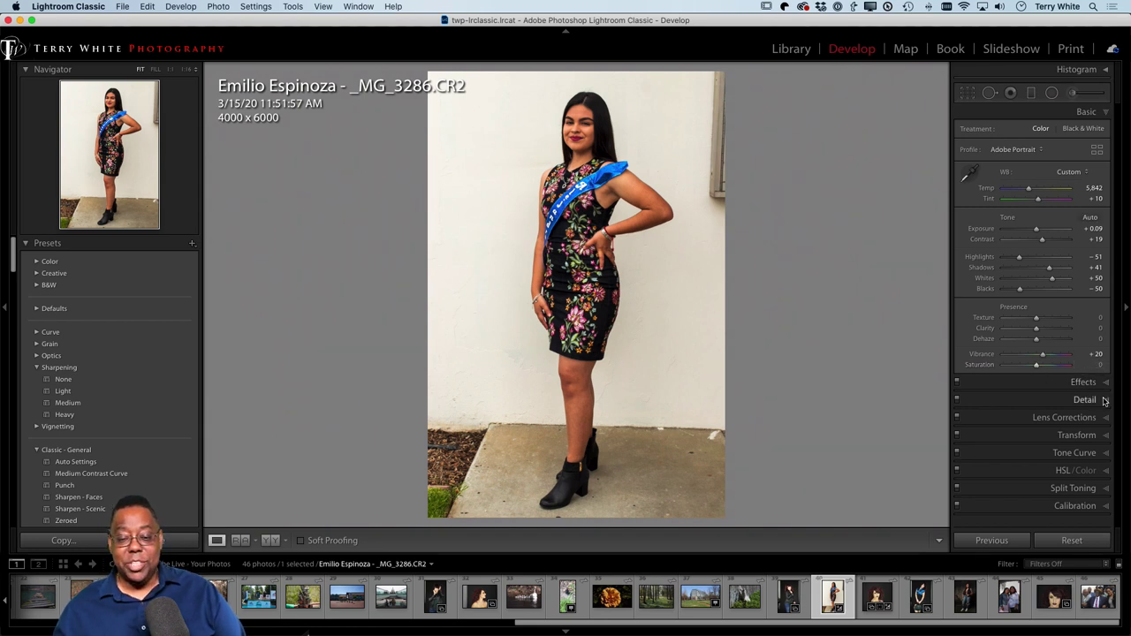
key("alt")
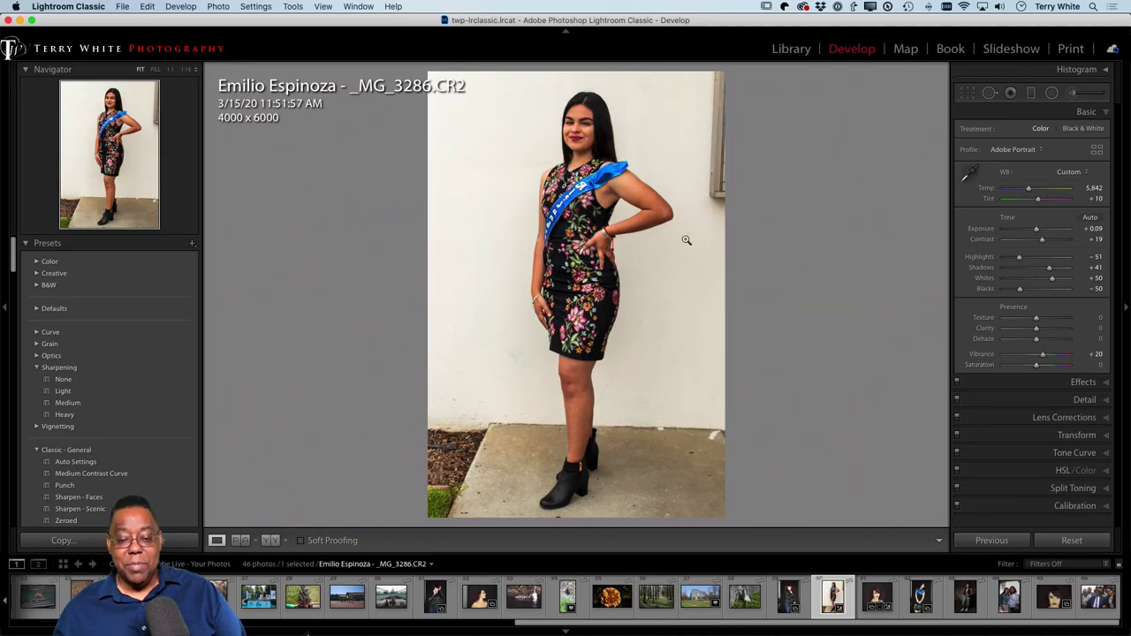
Step: Examine the face and sash up close with Vibrance reset to 0, and undo the vibrance reset
left_click(576, 131)
left_click(751, 222)
left_click(660, 220)
left_click_drag(659, 215, 635, 367)
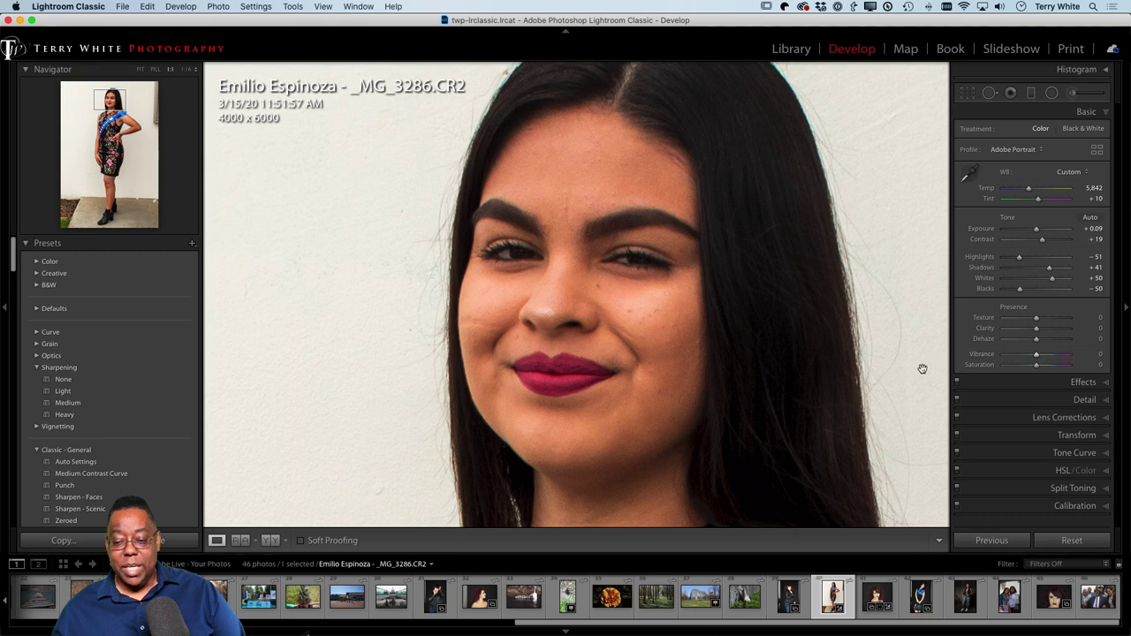
left_click_drag(759, 371, 748, 204)
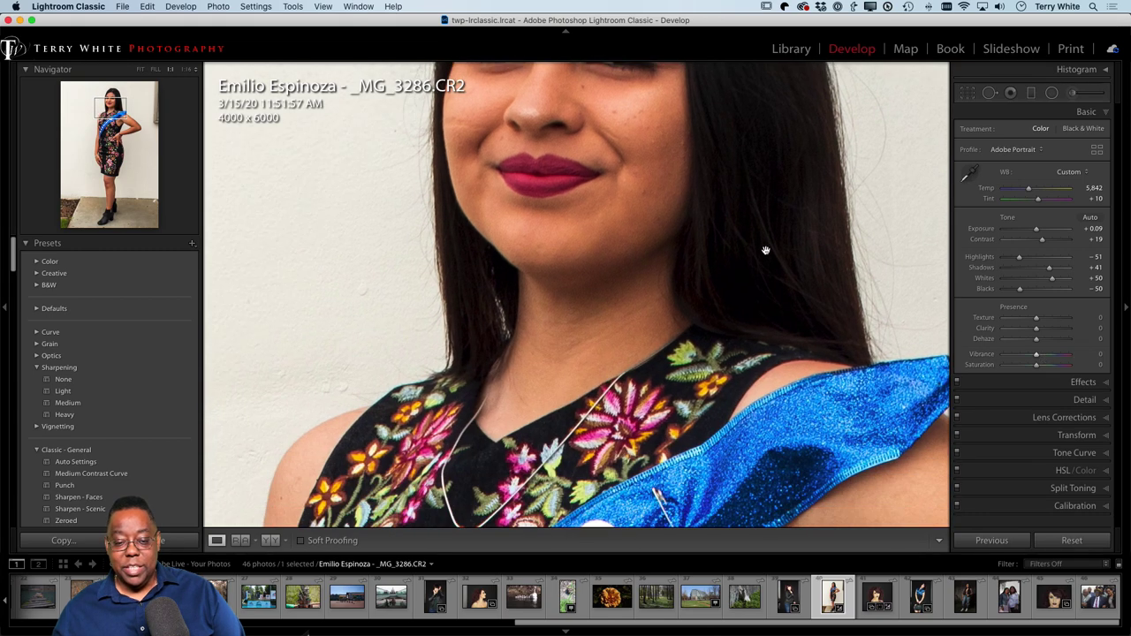
left_click_drag(765, 247, 687, 177)
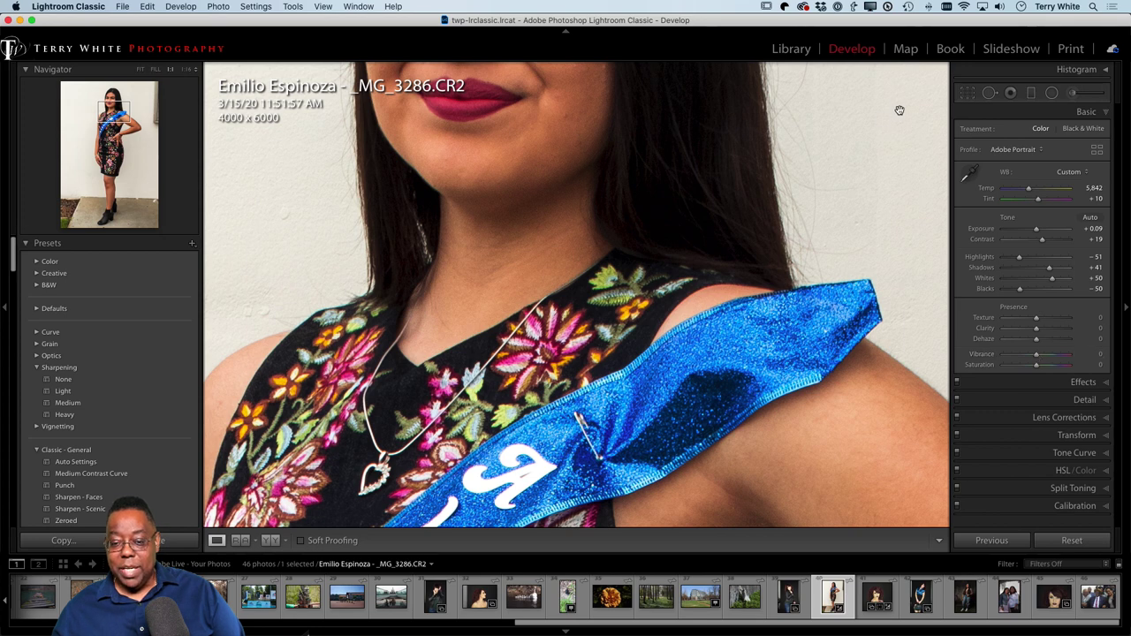
key("super+z")
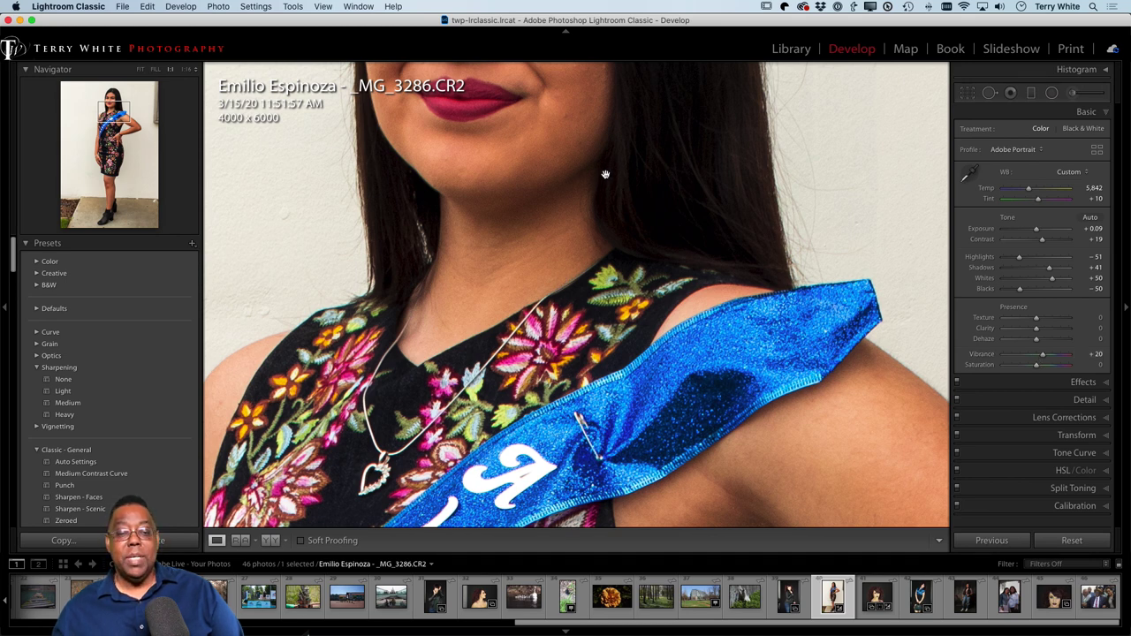
left_click_drag(657, 139, 684, 443)
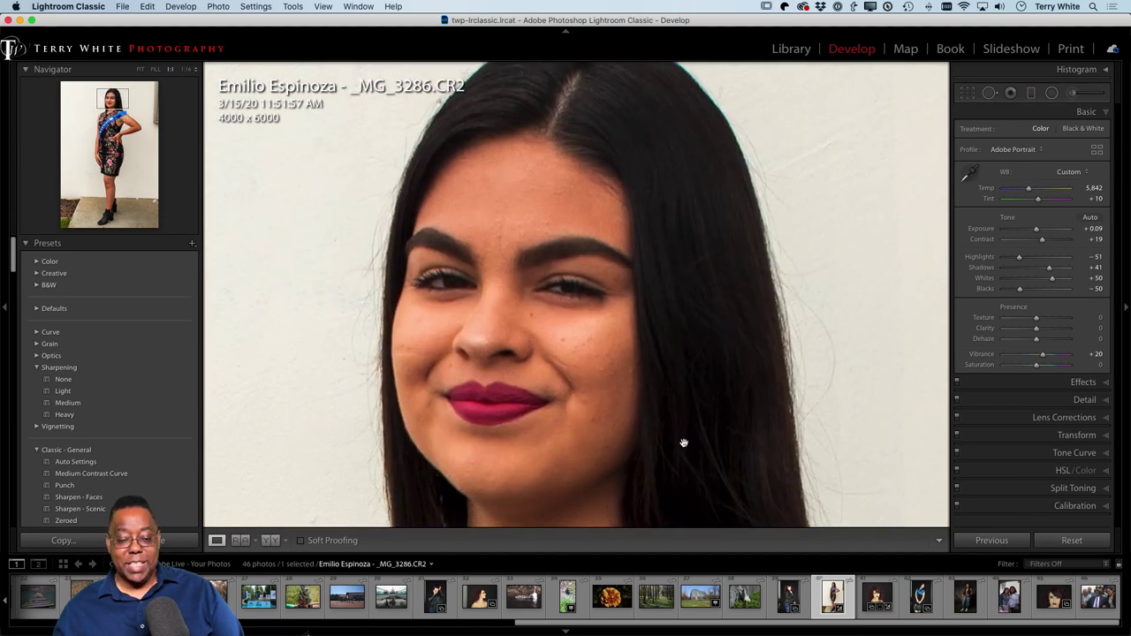
left_click(684, 443)
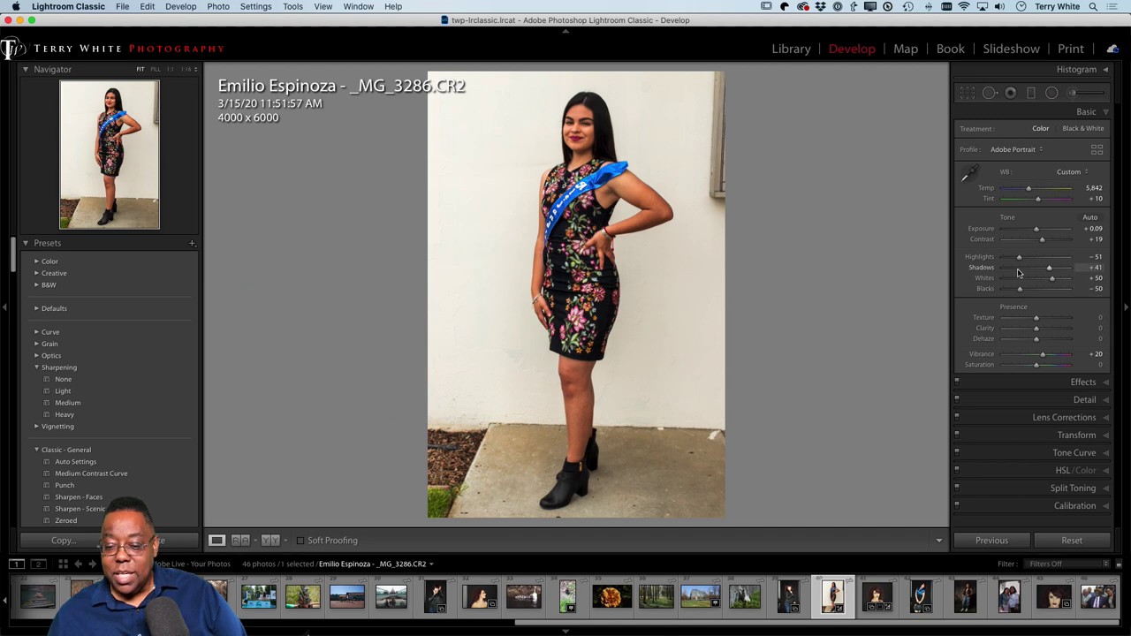
Step: Set Highlights to -30, Shadows to +49, Whites to +54 and Dehaze to +9
left_click_drag(1018, 259, 1026, 261)
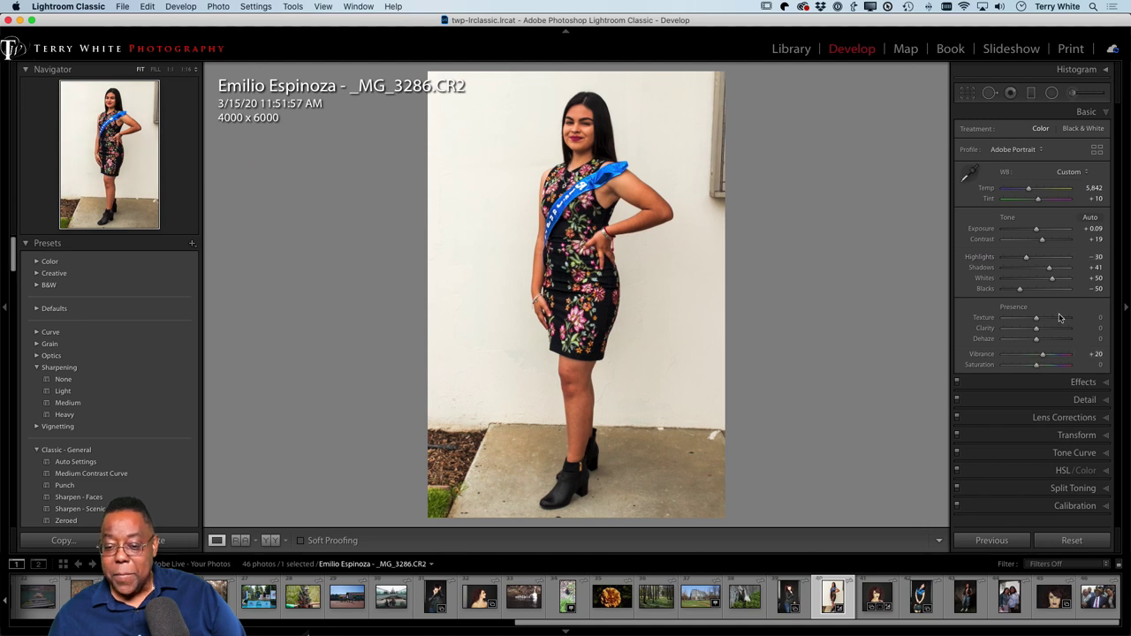
left_click_drag(1049, 273, 1053, 274)
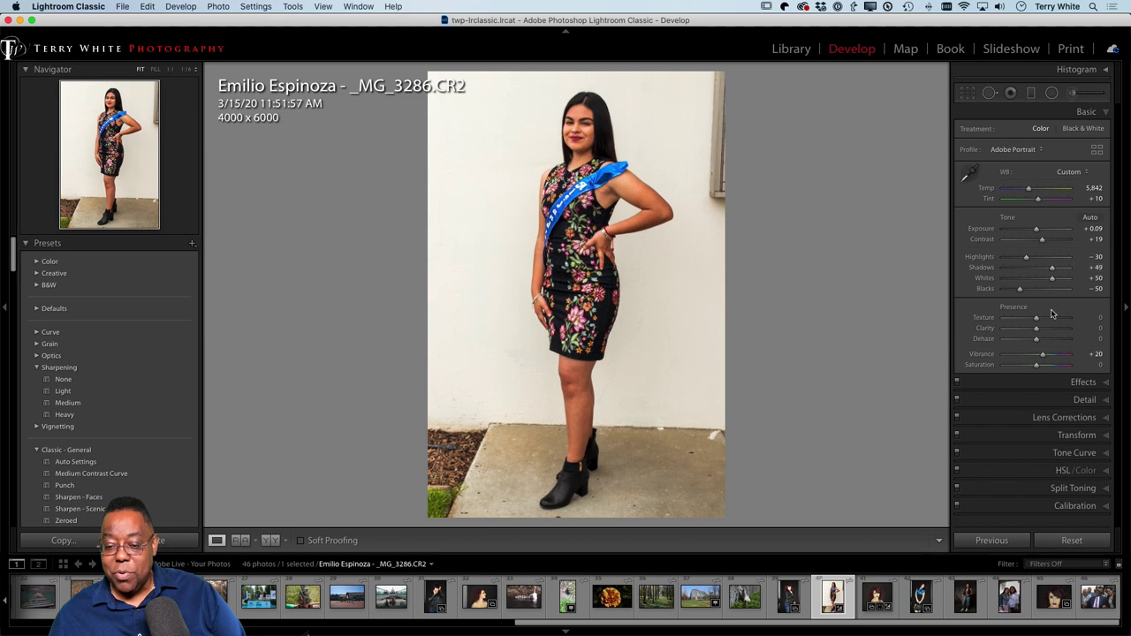
left_click_drag(1051, 281, 1053, 284)
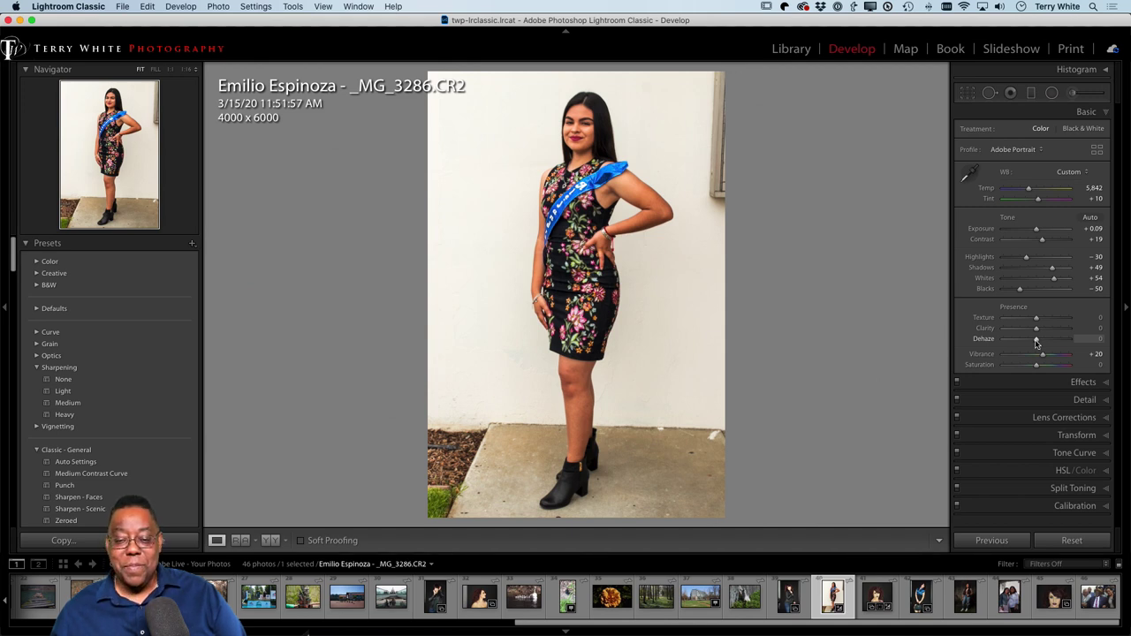
left_click_drag(1037, 343, 1065, 341)
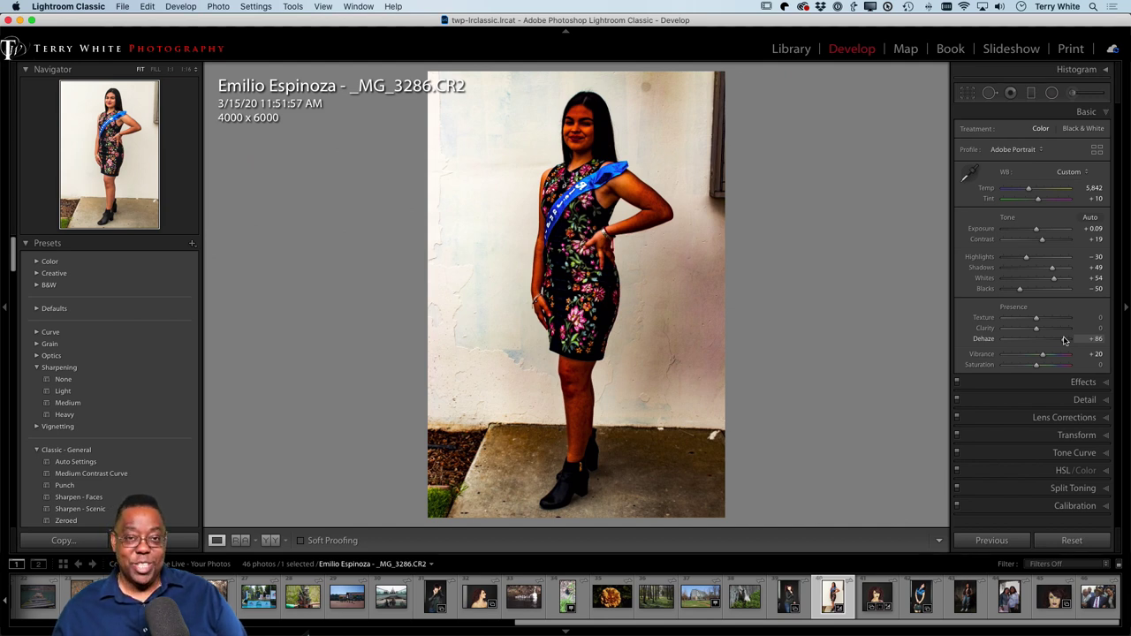
left_click_drag(1064, 340, 1038, 347)
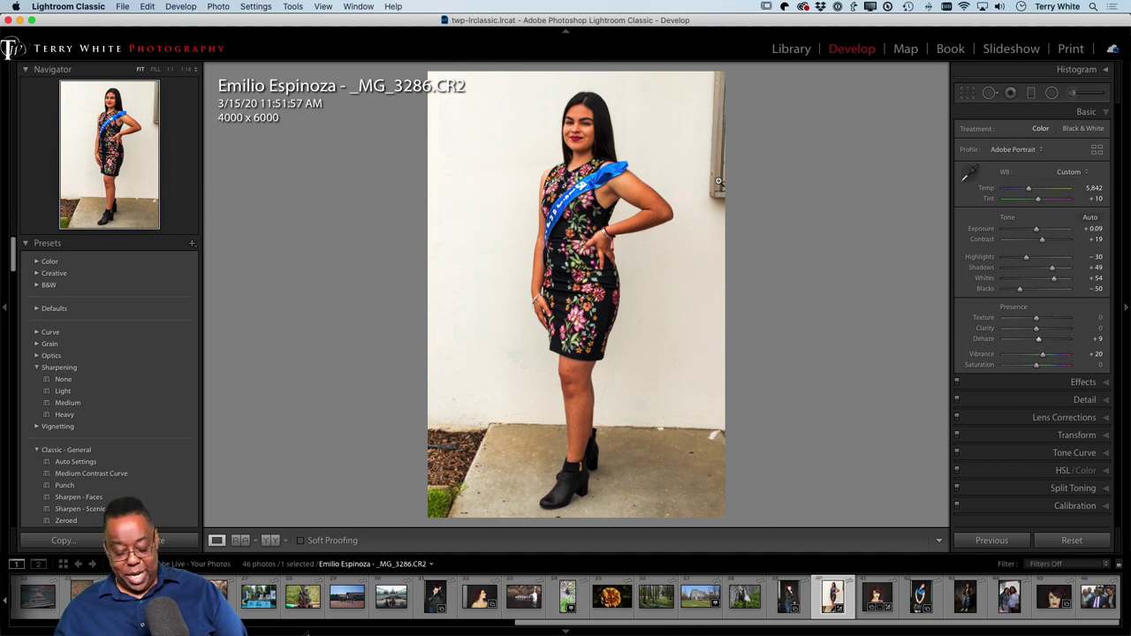
Step: Try cropping both sides of the portrait to 2876 x 6000 with the aspect ratio unlocked, and undo the crop
key("r")
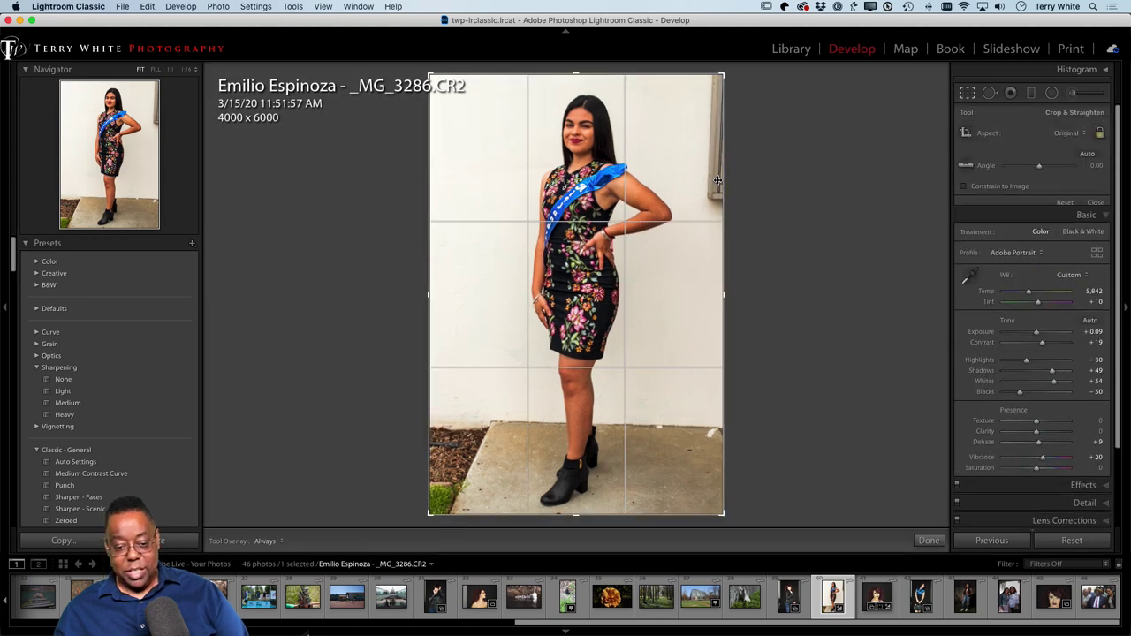
left_click_drag(429, 300, 447, 299)
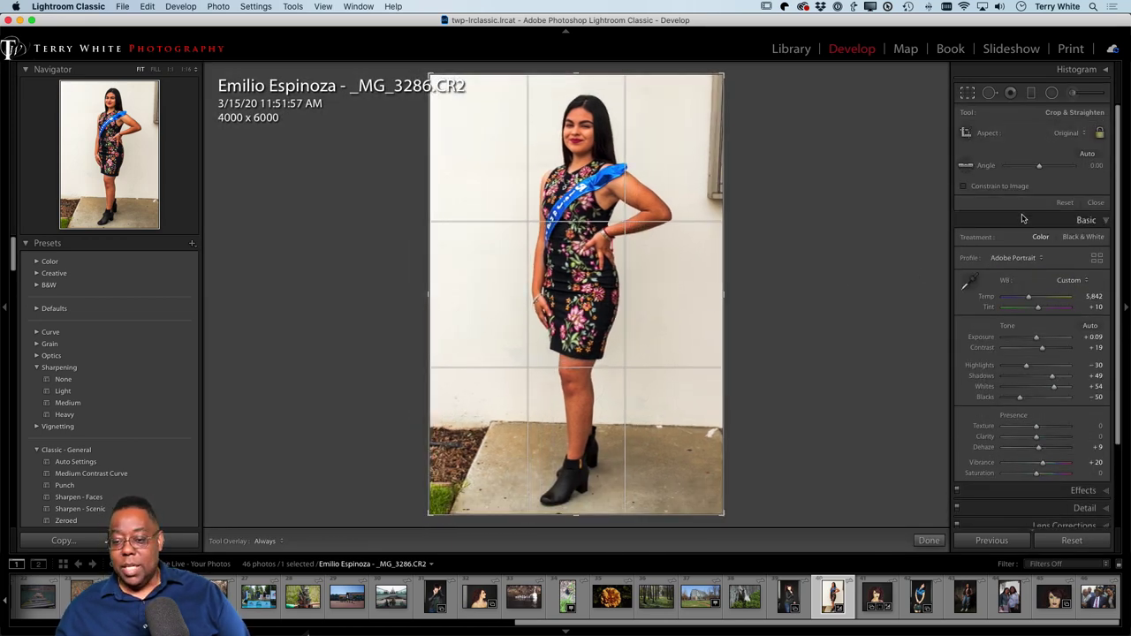
left_click(1100, 133)
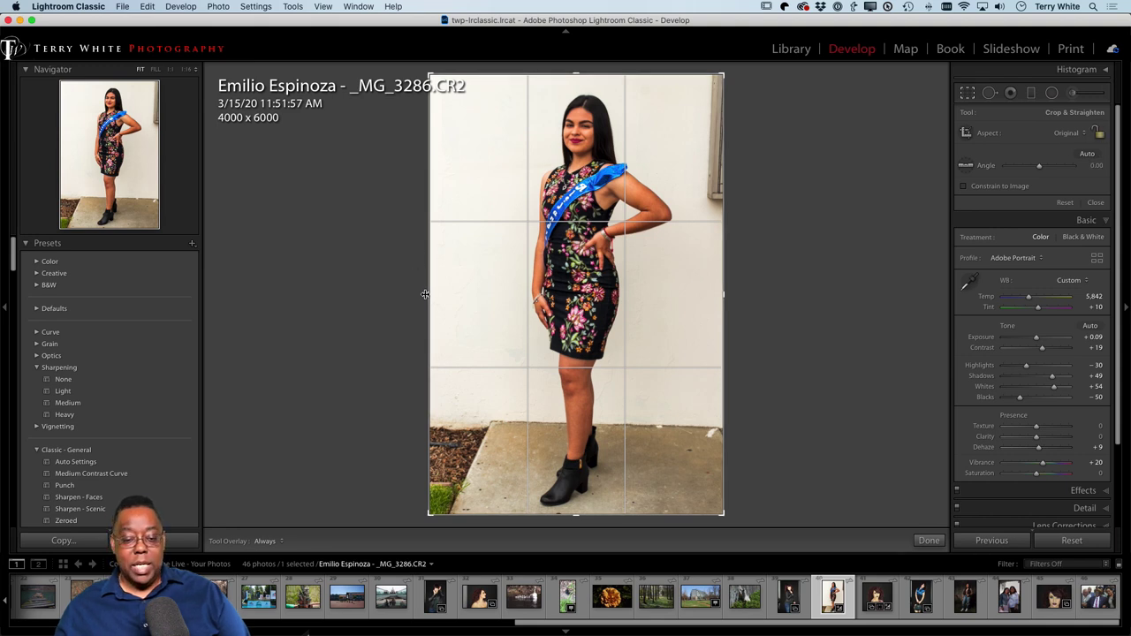
left_click_drag(429, 298, 461, 298)
left_click_drag(693, 296, 674, 296)
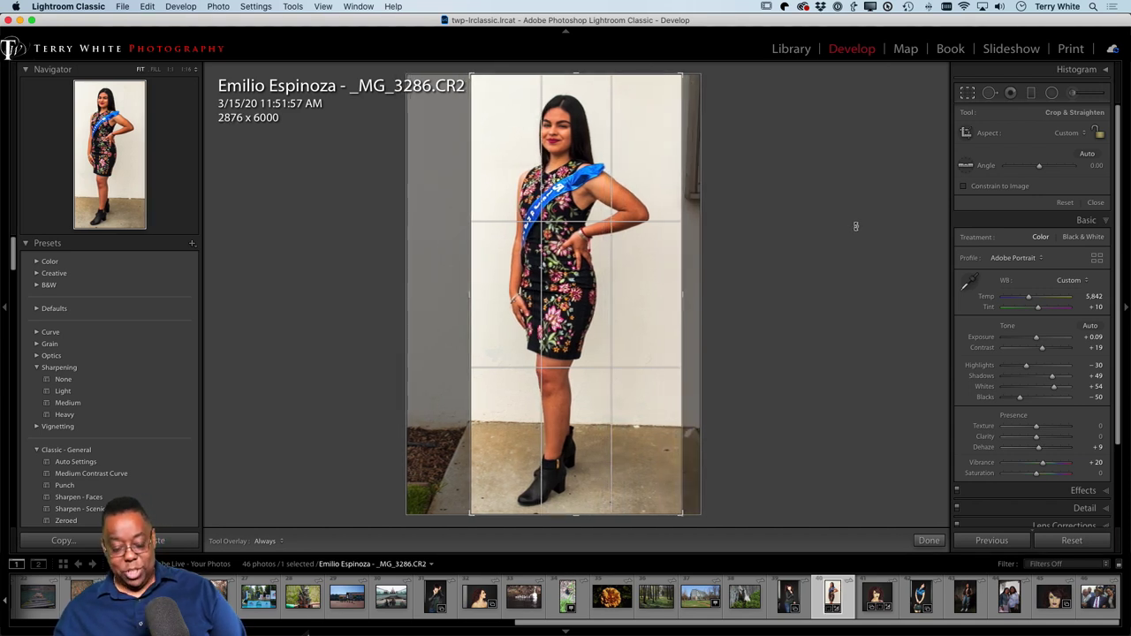
key("d")
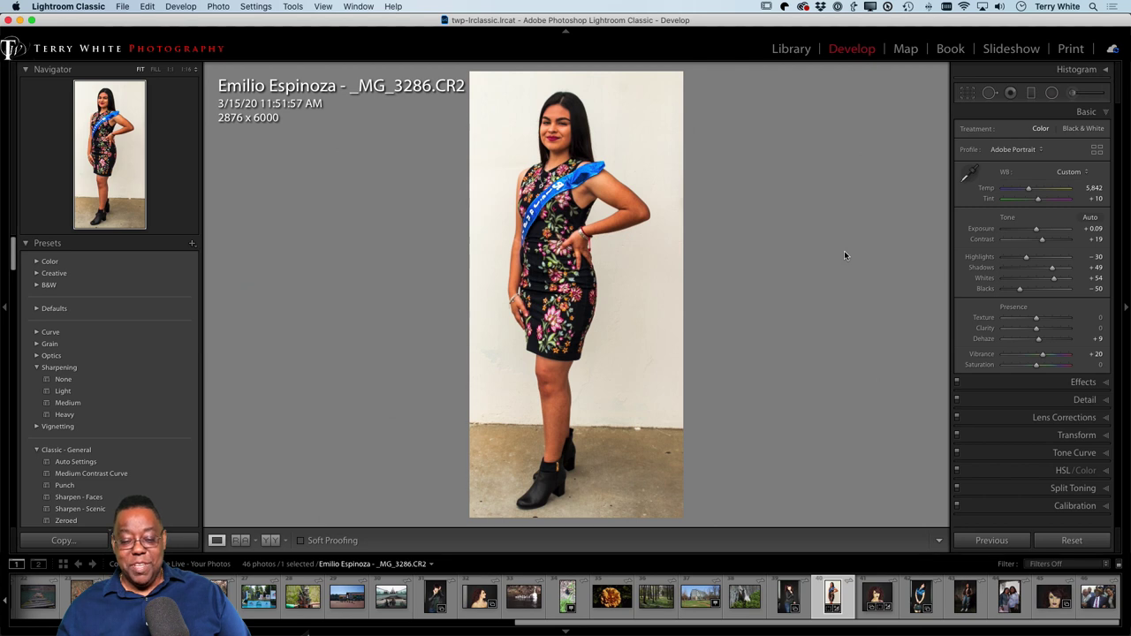
key("super+z")
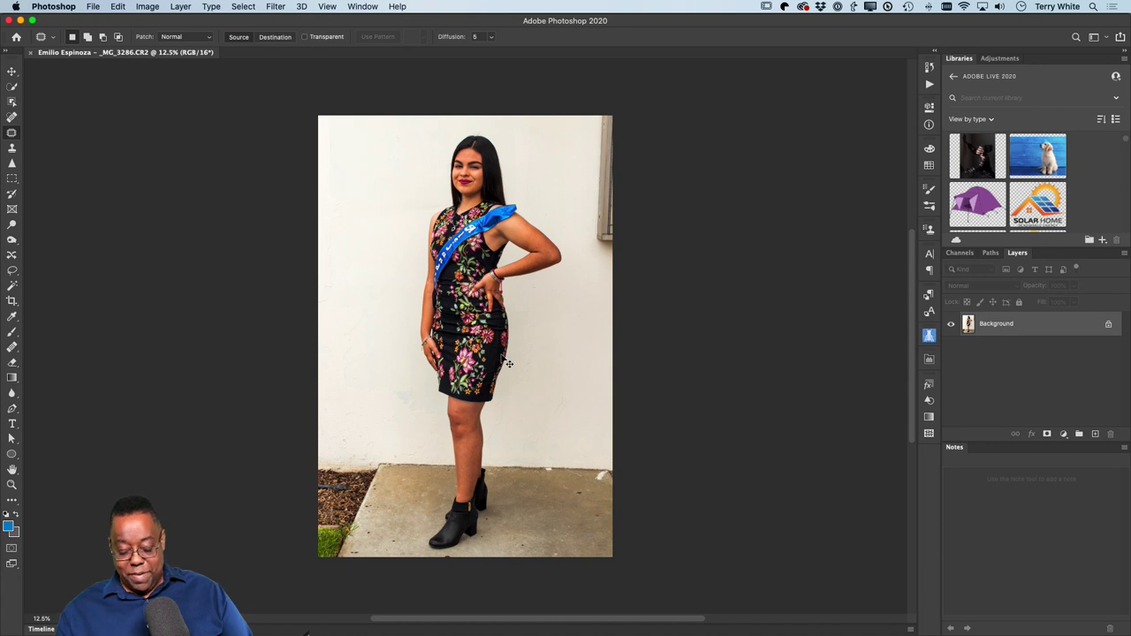
Step: In Photoshop, duplicate the Background layer of the uncropped portrait
key("super+equal")
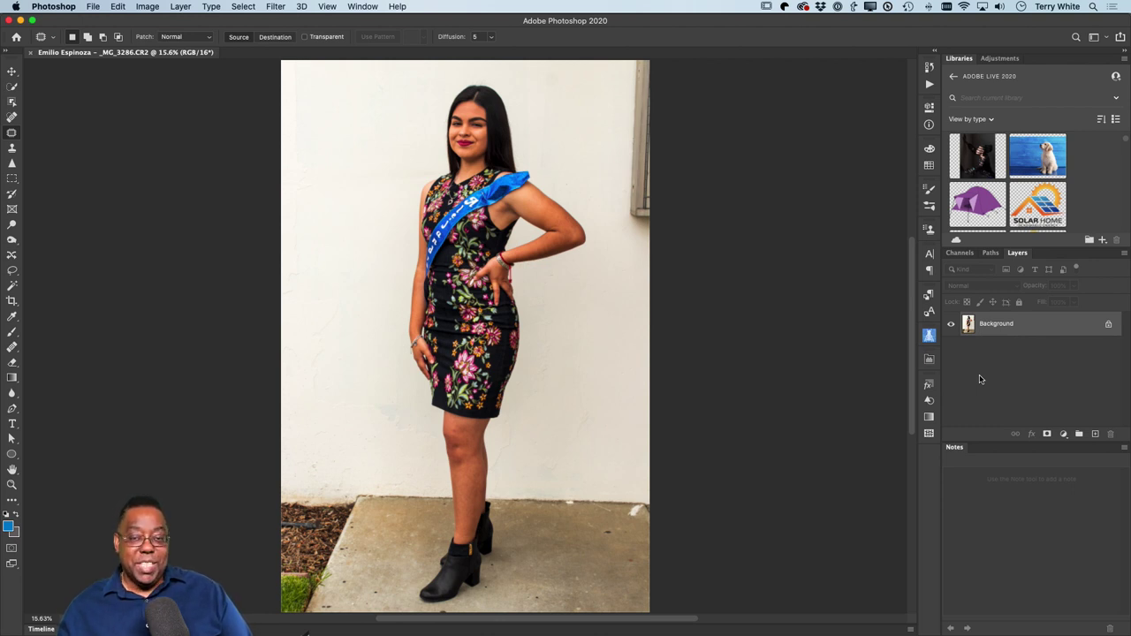
left_click_drag(1048, 331, 1093, 434)
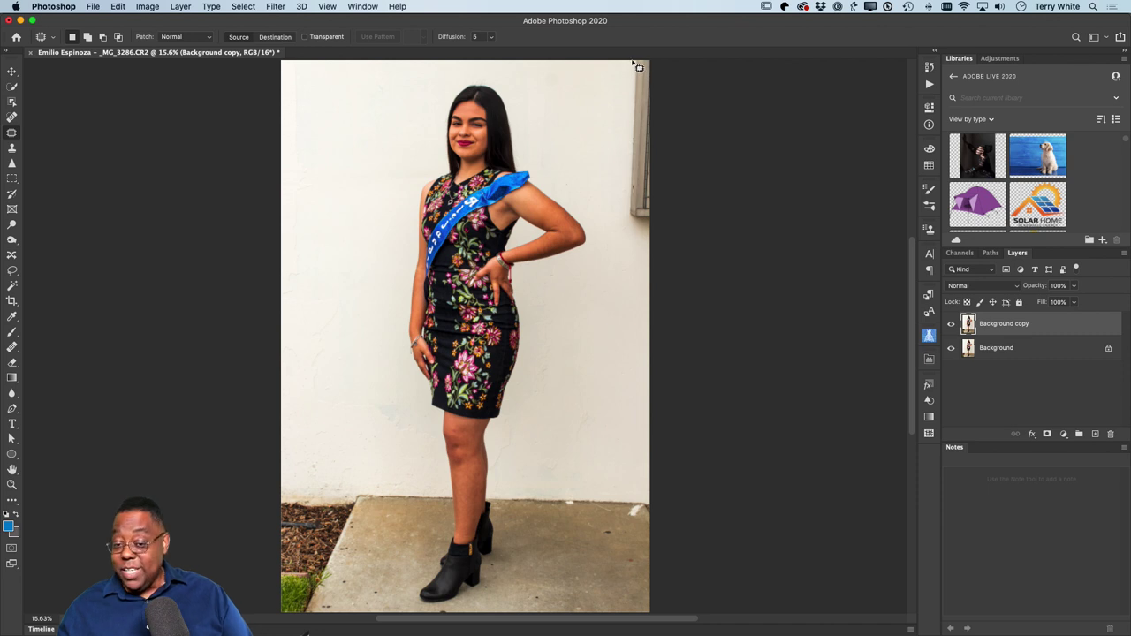
Step: Patch out the gray fixture at the wall's upper right edge with clean wall from below it, and deselect
scroll(626, 71, "down", 2)
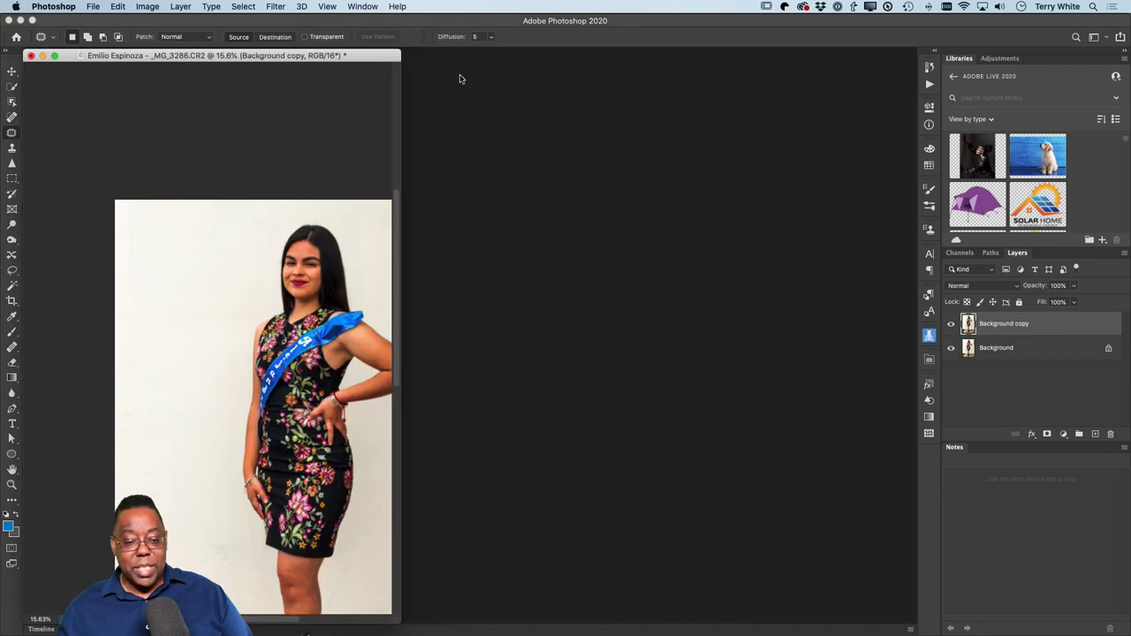
left_click_drag(368, 58, 397, 58)
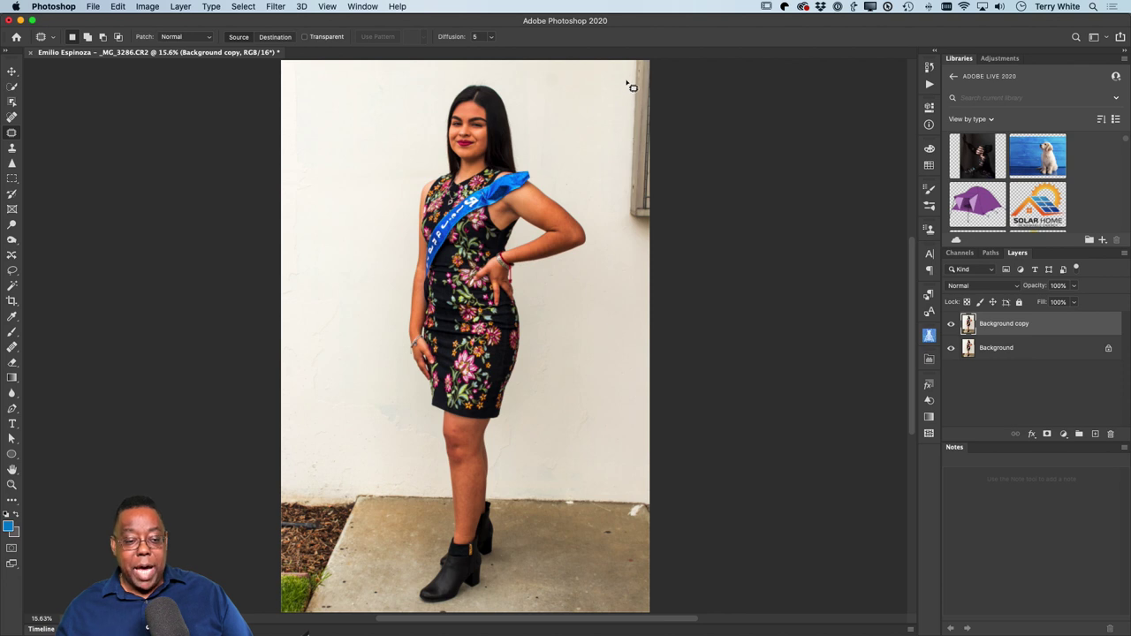
left_click_drag(627, 77, 626, 238)
mouse_move(669, 203)
left_mouse_down()
mouse_move(668, 80)
mouse_move(642, 53)
mouse_move(626, 74)
mouse_move(644, 115)
mouse_move(638, 98)
mouse_move(631, 297)
left_mouse_up()
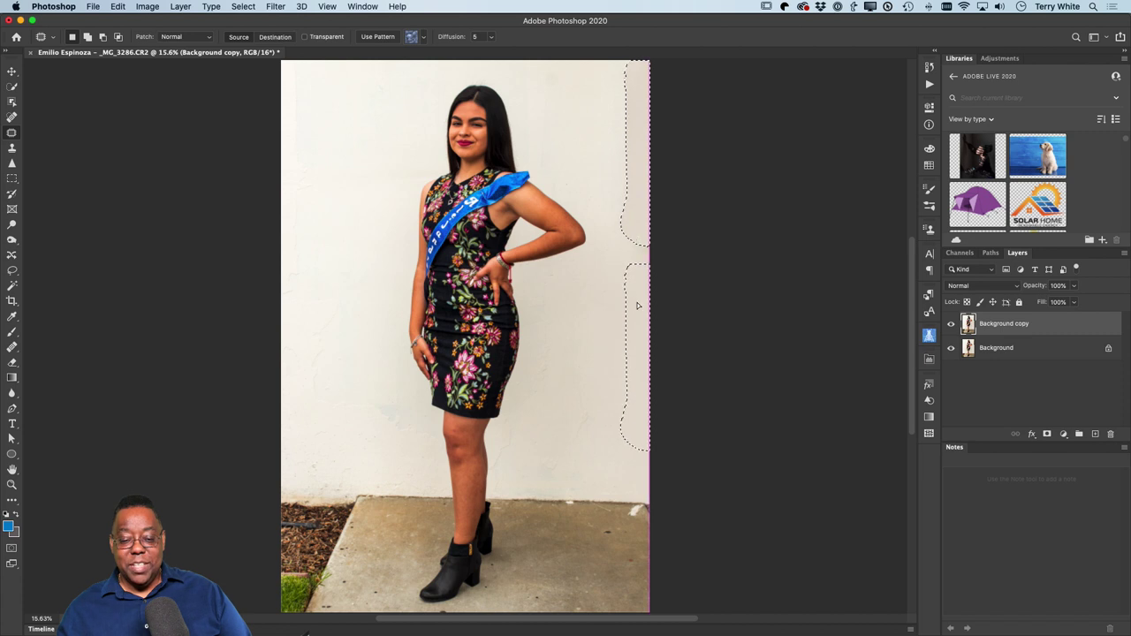
key("super+d")
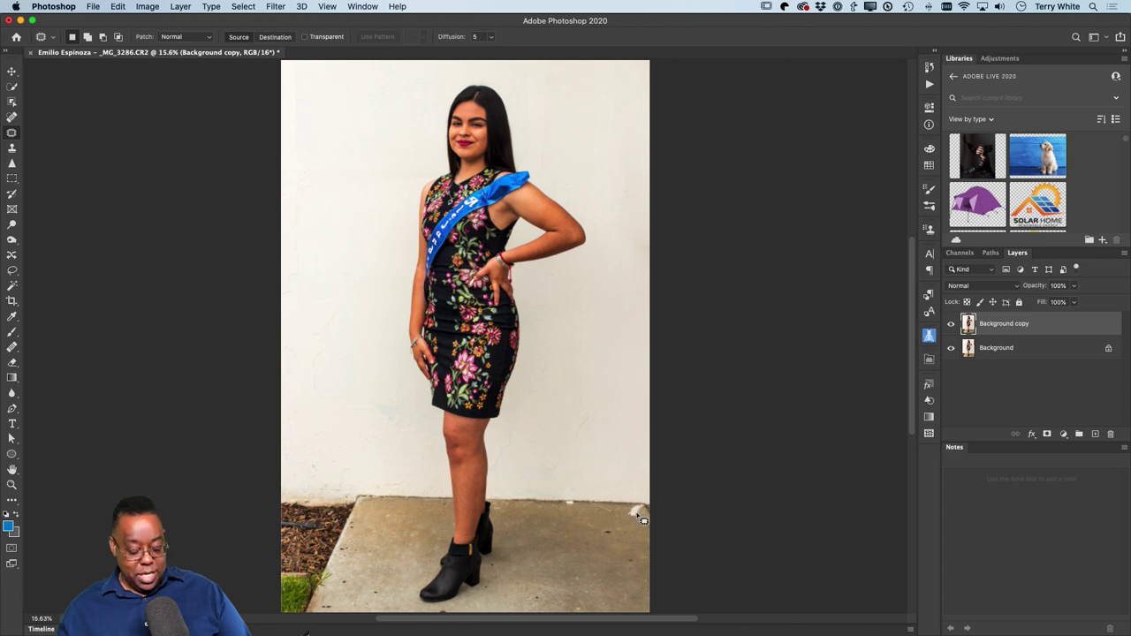
Step: Patch out the dark spot and the pale scuff marks on the concrete to the right of the woman, deselecting after each
key("z")
left_click_drag(624, 511, 543, 392)
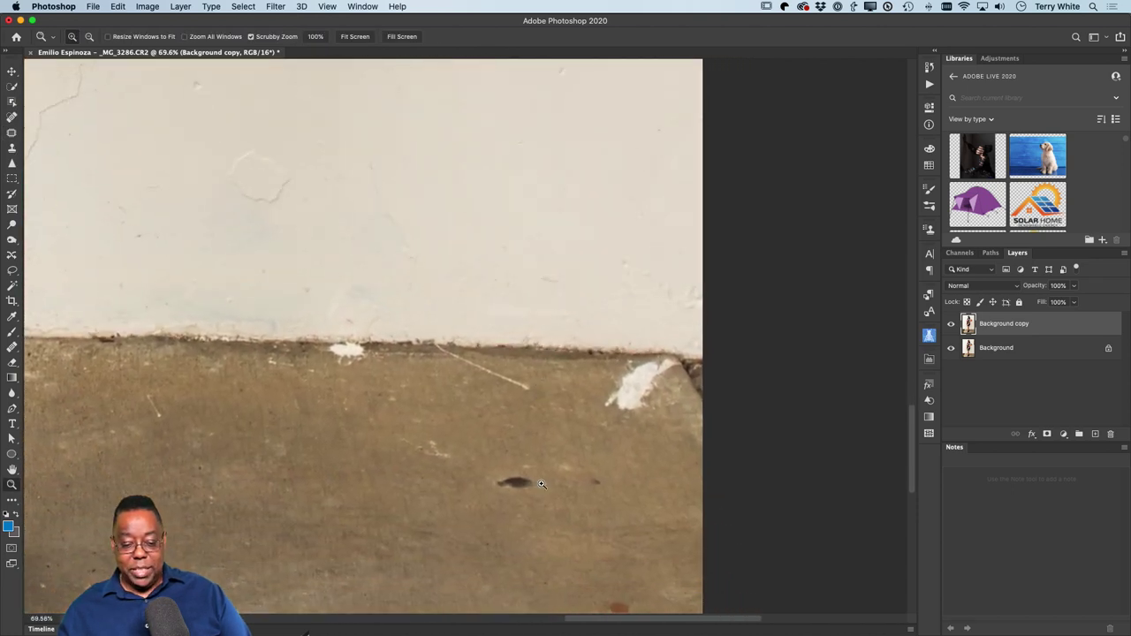
left_click(12, 132)
mouse_move(517, 458)
left_mouse_down()
mouse_move(531, 469)
mouse_move(492, 481)
mouse_move(541, 468)
mouse_move(530, 462)
mouse_move(432, 531)
left_mouse_up()
key("super+d")
mouse_move(404, 461)
left_mouse_down()
mouse_move(447, 484)
mouse_move(459, 442)
left_mouse_up()
key("super+d")
Step: Patch out the white paint marks and thin streak on the concrete along the wall's base, deselecting after each
mouse_move(591, 409)
left_mouse_down()
mouse_move(641, 423)
mouse_move(678, 391)
mouse_move(679, 362)
mouse_move(634, 359)
mouse_move(552, 442)
mouse_move(528, 447)
mouse_move(486, 361)
mouse_move(445, 344)
mouse_move(435, 362)
mouse_move(537, 406)
mouse_move(510, 382)
mouse_move(480, 419)
left_mouse_up()
key("super+d")
mouse_move(352, 347)
left_mouse_down()
mouse_move(366, 370)
mouse_move(383, 354)
mouse_move(419, 356)
mouse_move(345, 333)
mouse_move(315, 337)
mouse_move(310, 373)
mouse_move(361, 377)
mouse_move(382, 341)
mouse_move(339, 353)
mouse_move(244, 348)
mouse_move(270, 362)
left_mouse_up()
key("super+d")
key("super+d")
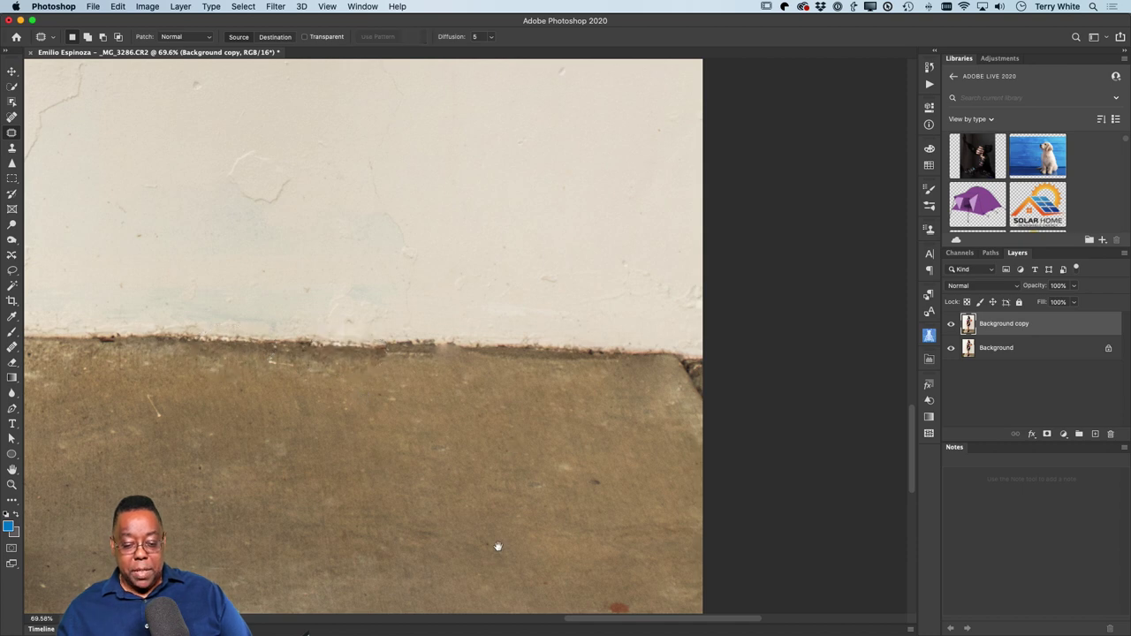
Step: Patch out the rust-colored spot on the concrete near the photo's lower right edge
left_click_drag(498, 542, 496, 377)
mouse_move(592, 463)
left_mouse_down()
mouse_move(658, 415)
mouse_move(571, 446)
mouse_move(622, 443)
mouse_move(500, 380)
left_mouse_up()
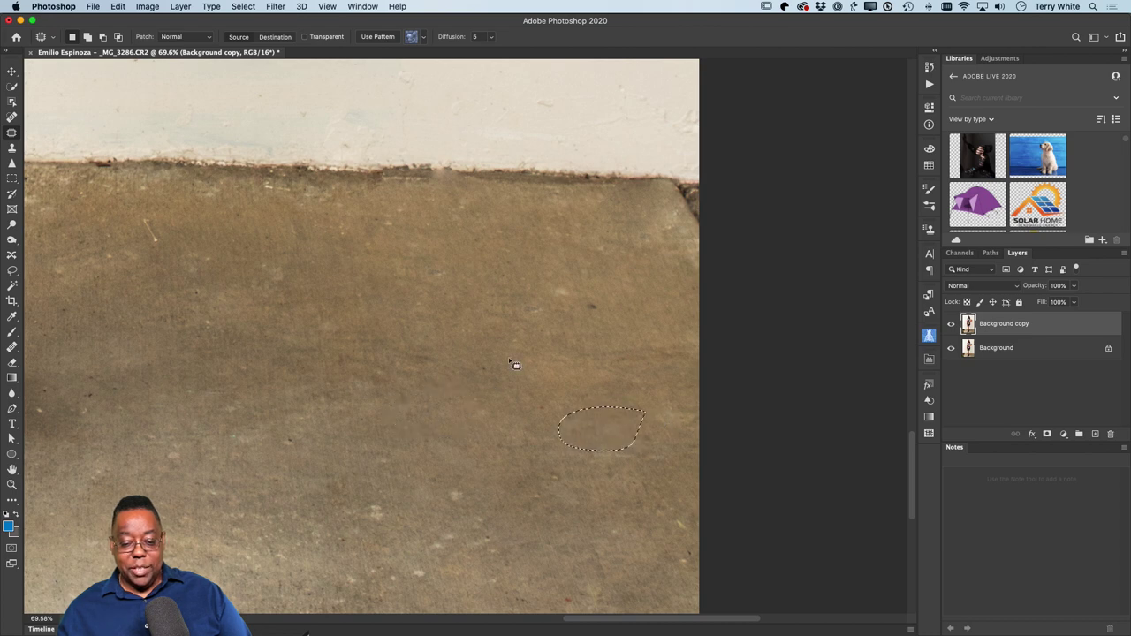
left_click_drag(265, 540, 513, 385)
mouse_move(473, 428)
left_mouse_down()
mouse_move(437, 434)
mouse_move(486, 467)
mouse_move(408, 427)
mouse_move(247, 432)
mouse_move(207, 407)
mouse_move(224, 406)
left_mouse_up()
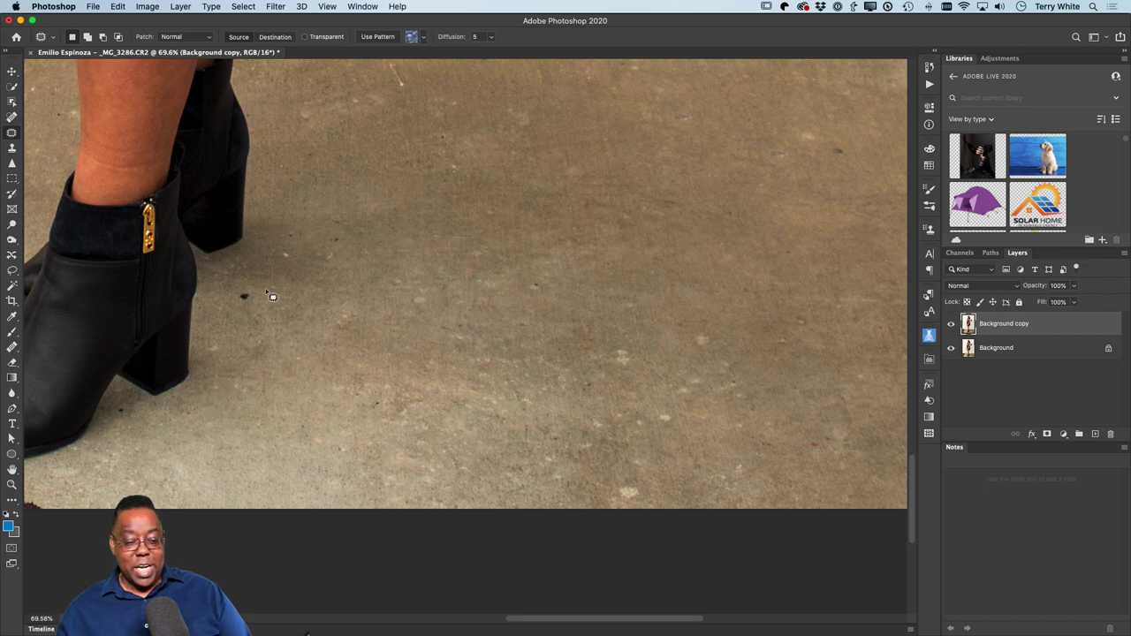
Step: Patch over the mulch bed, pipe and grass left of the walkway with the concrete and wall base beside them, and deselect
left_click_drag(323, 356, 726, 225)
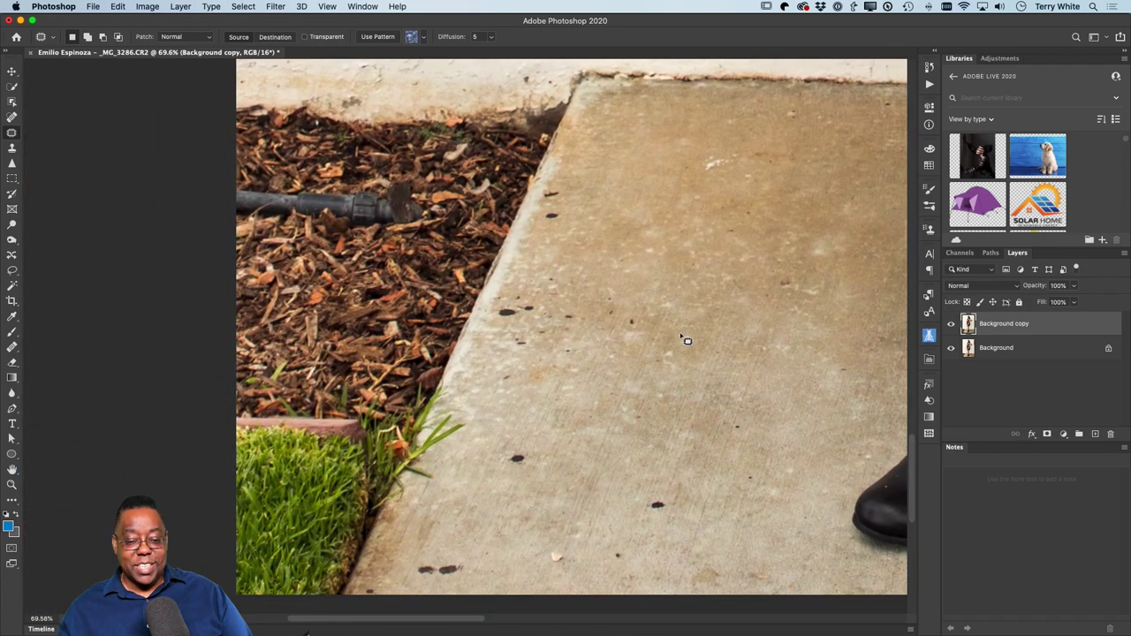
scroll(698, 334, "up", 3)
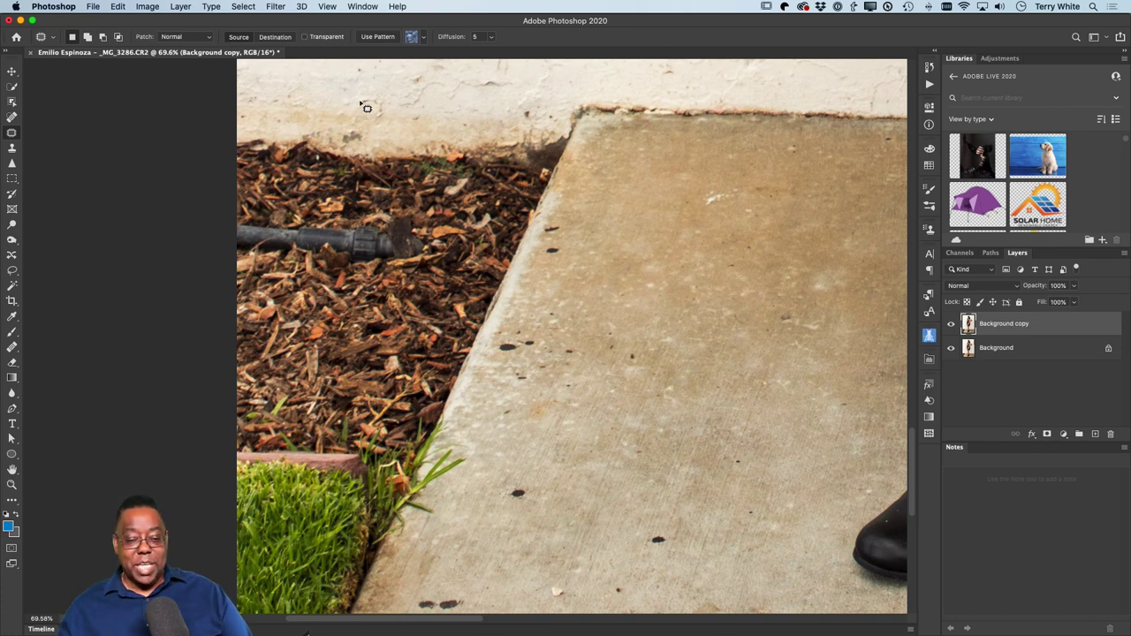
mouse_move(358, 92)
left_mouse_down()
mouse_move(244, 103)
mouse_move(210, 161)
mouse_move(216, 203)
left_mouse_up()
mouse_move(392, 102)
left_mouse_down()
mouse_move(266, 107)
mouse_move(202, 95)
mouse_move(220, 285)
mouse_move(173, 462)
mouse_move(221, 623)
left_mouse_up()
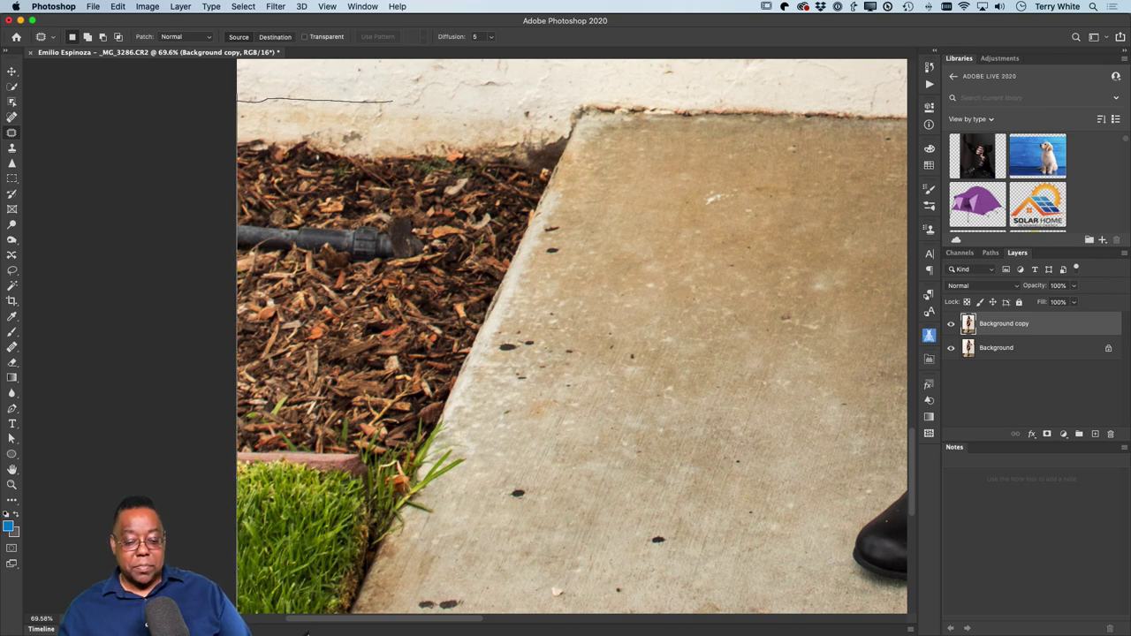
mouse_move(395, 633)
left_mouse_down()
mouse_move(624, 108)
mouse_move(566, 94)
mouse_move(391, 102)
left_mouse_up()
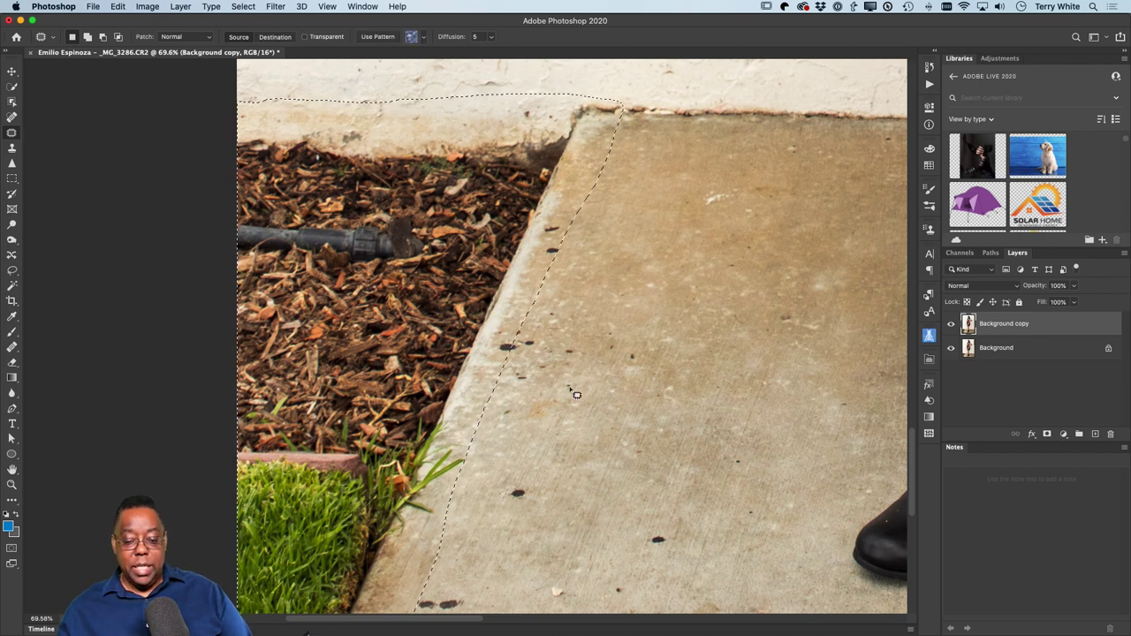
key("super+minus")
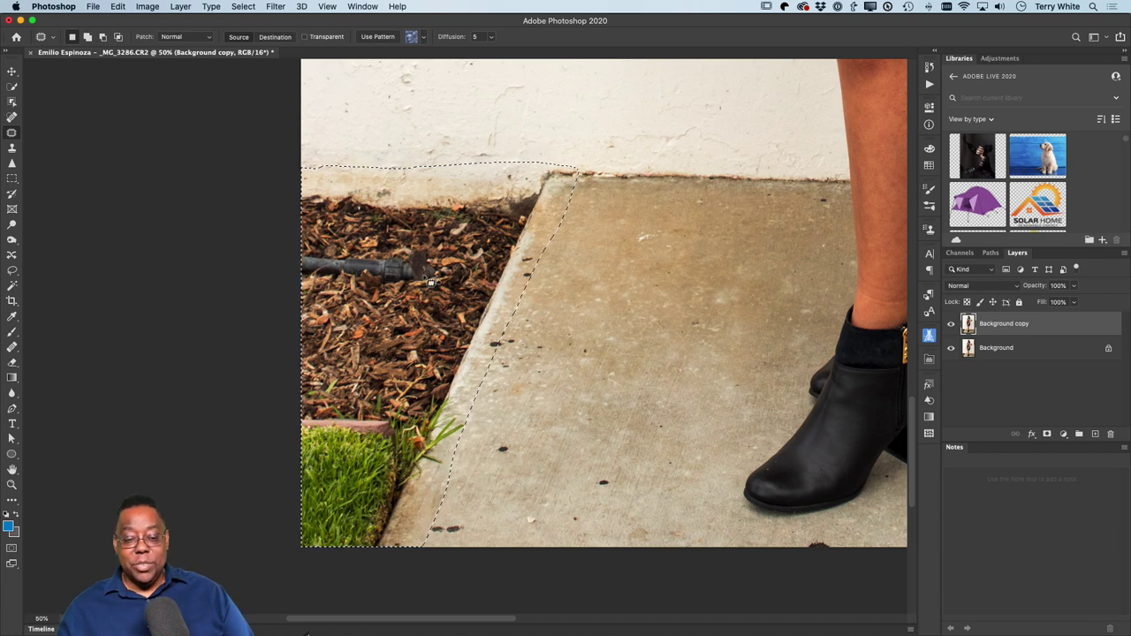
left_click_drag(398, 282, 642, 283)
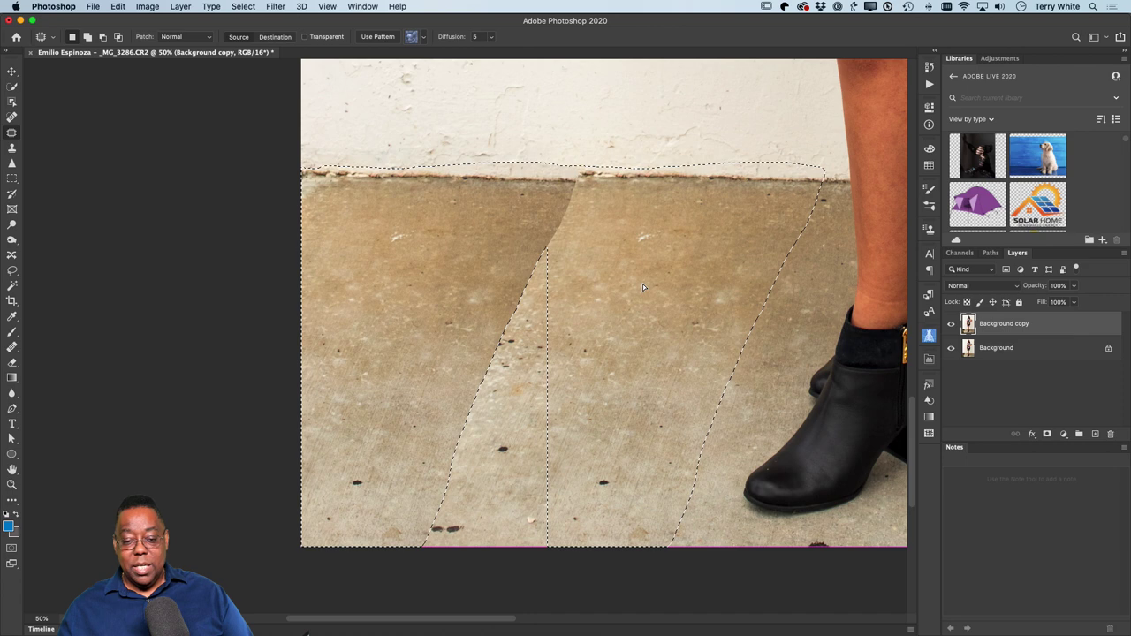
key("super+d")
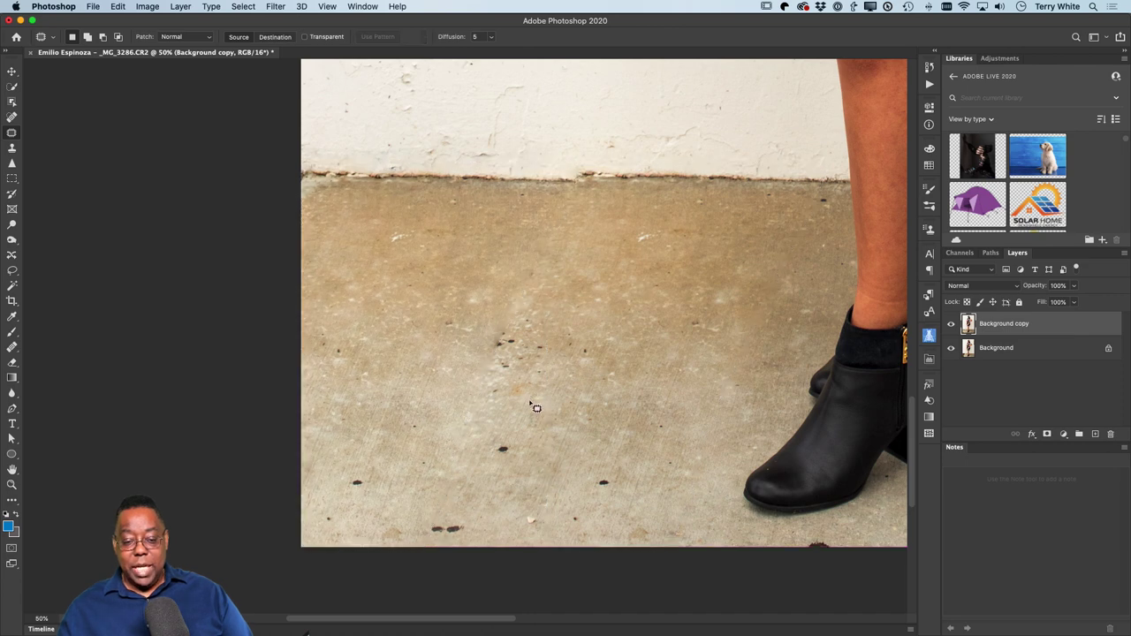
Step: Patch out the dark spots scattered over the left part of the concrete, deselecting after each
mouse_move(546, 372)
left_mouse_down()
mouse_move(442, 371)
mouse_move(522, 426)
mouse_move(547, 354)
left_mouse_up()
key("super+d")
mouse_move(512, 440)
left_mouse_down()
mouse_move(420, 543)
mouse_move(511, 442)
left_mouse_up()
left_click_drag(460, 523, 434, 424)
key("super+d")
mouse_move(375, 458)
left_mouse_down()
mouse_move(374, 515)
mouse_move(378, 493)
mouse_move(437, 466)
left_mouse_up()
key("super+d")
Step: Patch out the white scuff mark and the remaining large dark spot on the concrete to the left of the boots, and deselect
mouse_move(442, 253)
left_mouse_down()
mouse_move(373, 253)
mouse_move(410, 258)
mouse_move(512, 328)
mouse_move(485, 290)
left_mouse_up()
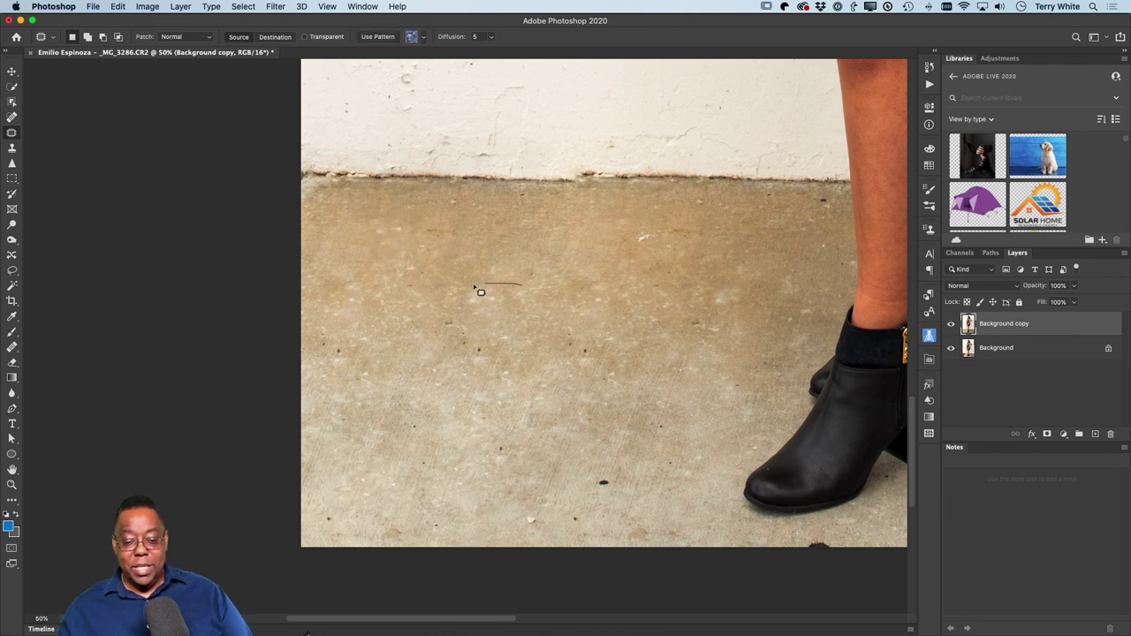
key("super+d")
mouse_move(661, 223)
left_mouse_down()
mouse_move(622, 232)
mouse_move(662, 267)
mouse_move(661, 256)
left_mouse_up()
left_click_drag(654, 256, 657, 341)
key("super+d")
mouse_move(612, 478)
left_mouse_down()
mouse_move(592, 490)
mouse_move(610, 539)
mouse_move(613, 484)
mouse_move(597, 431)
left_mouse_up()
key("super+d")
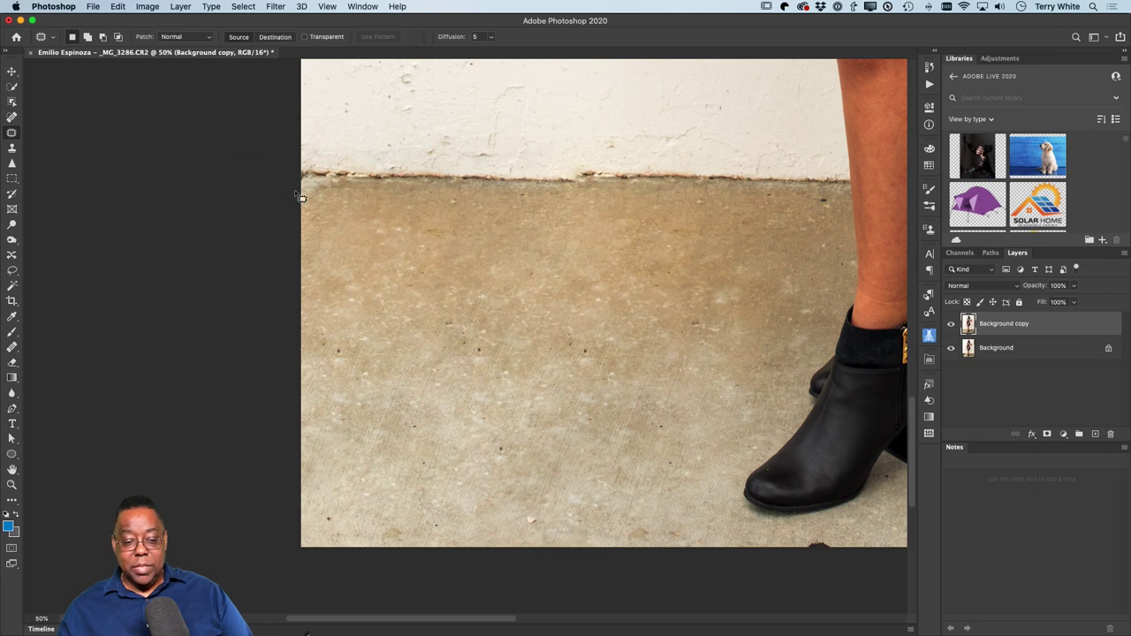
Step: Compare the whole retouched portrait with the original by hiding and reshowing the Background copy layer
key("super+0")
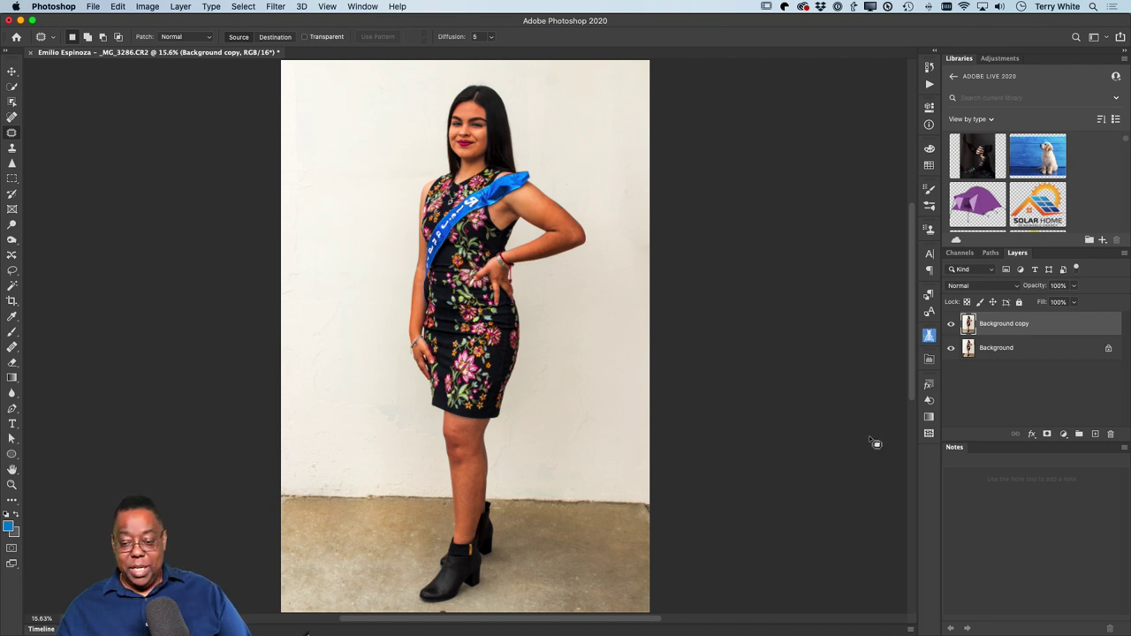
left_click(951, 325)
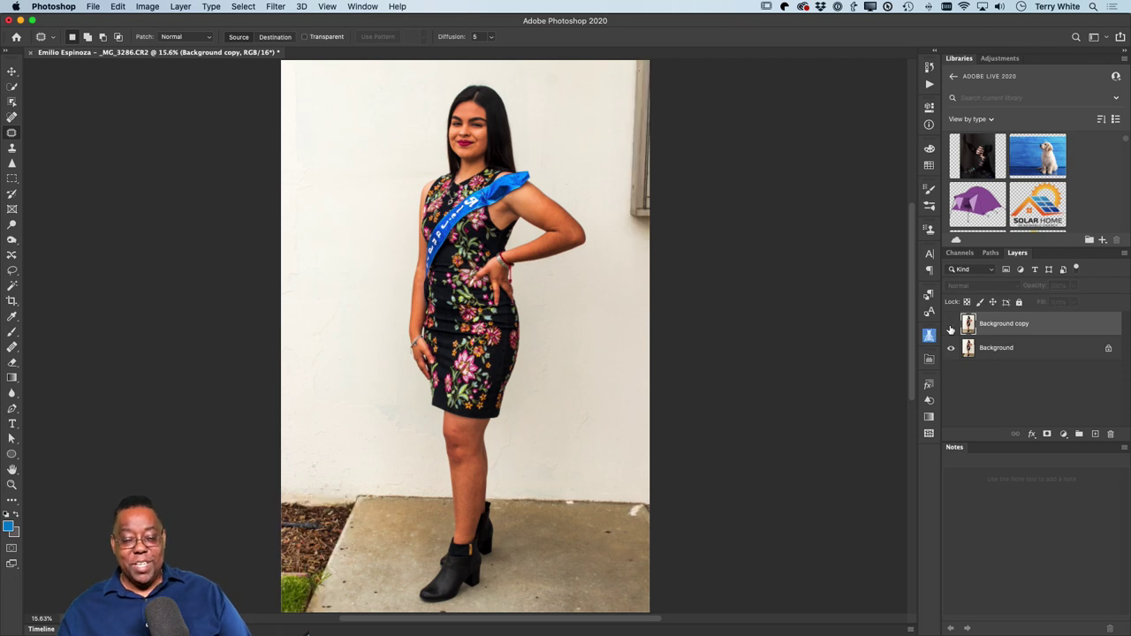
left_click(950, 324)
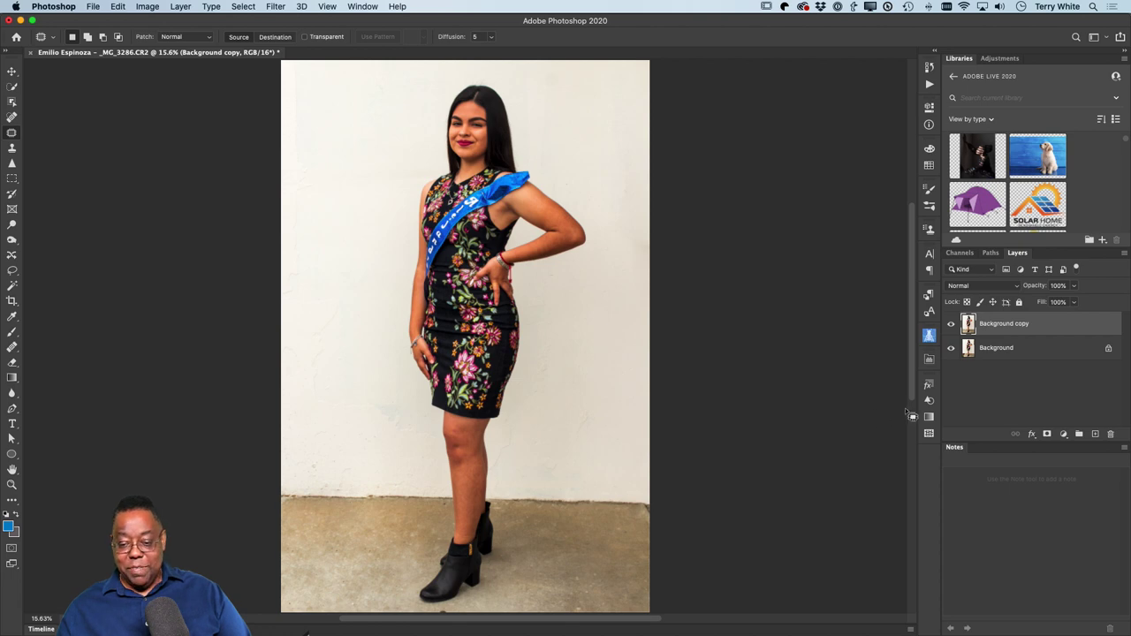
Step: Examine the portrait close up from the hair and face down over the sash and dress to the legs and wall
key("z")
scroll(482, 195, "down", 1)
left_click_drag(468, 123, 567, 429)
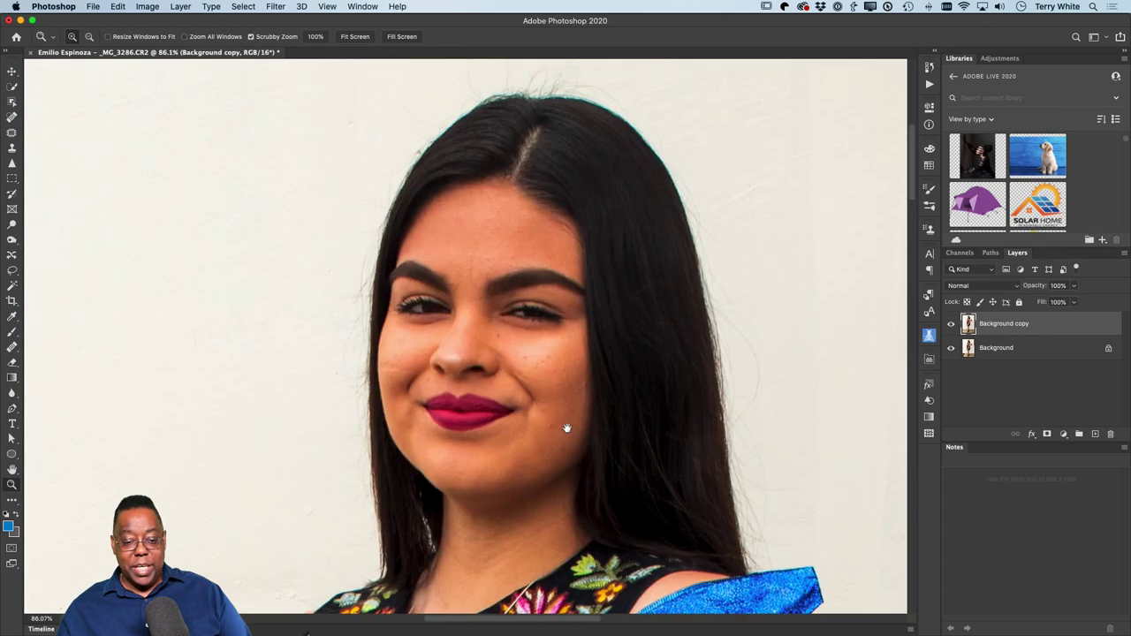
left_click_drag(607, 311, 558, 374)
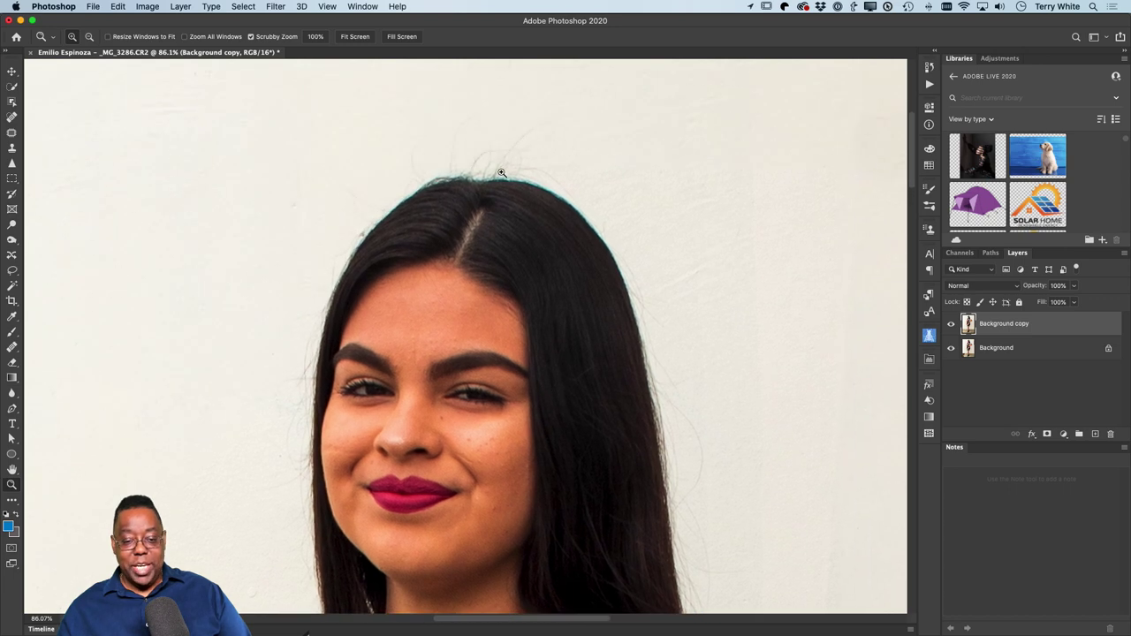
left_click_drag(528, 442, 519, 316)
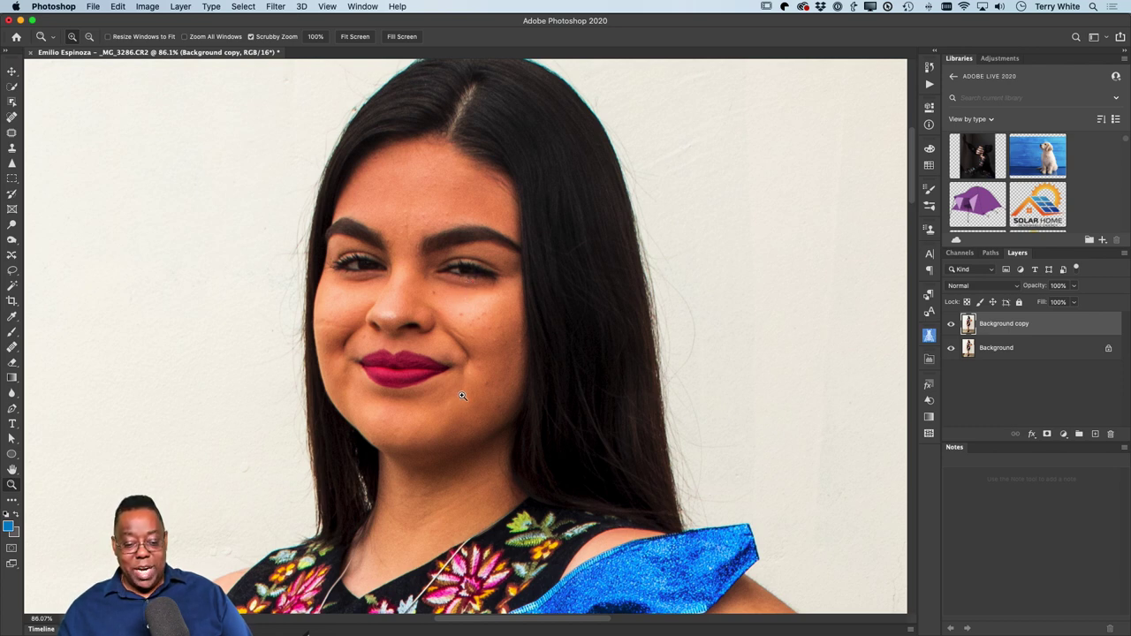
left_click_drag(458, 430, 436, 16)
scroll(437, 16, "left", 3)
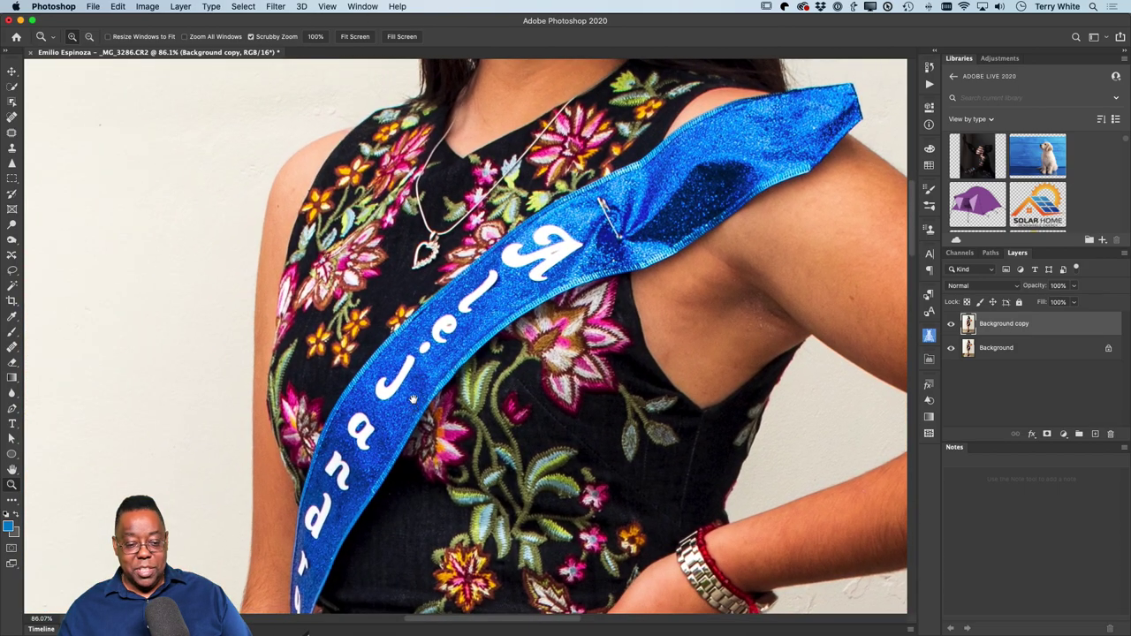
scroll(428, 314, "down", 10)
scroll(428, 314, "down", 10)
scroll(444, 174, "right", 6)
scroll(444, 174, "down", 8)
scroll(485, 171, "left", 6)
scroll(485, 172, "up", 3)
scroll(328, 271, "right", 4)
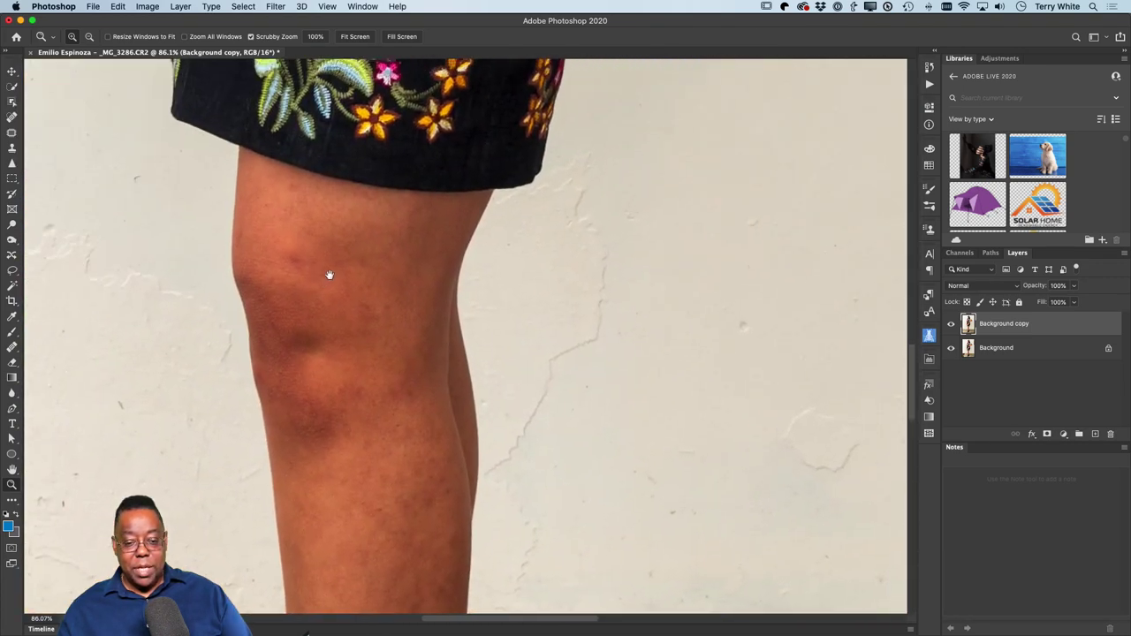
Step: Patch the cracked wall area beside the woman's knees and the dark spot at the photo's bottom edge below the front boot
left_click(11, 133)
mouse_move(614, 264)
left_mouse_down()
mouse_move(599, 204)
mouse_move(572, 195)
mouse_move(556, 213)
mouse_move(479, 450)
mouse_move(475, 488)
mouse_move(507, 523)
mouse_move(553, 492)
mouse_move(625, 364)
mouse_move(635, 298)
mouse_move(613, 337)
mouse_move(720, 330)
left_mouse_up()
key("super+d")
mouse_move(575, 381)
left_mouse_down()
mouse_move(598, 394)
mouse_move(579, 376)
left_mouse_up()
mouse_move(563, 436)
left_mouse_down()
mouse_move(549, 55)
mouse_move(545, 94)
mouse_move(572, 8)
mouse_move(669, 222)
mouse_move(669, 45)
left_mouse_up()
mouse_move(611, 434)
left_mouse_down()
mouse_move(611, 194)
mouse_move(638, 94)
mouse_move(633, 105)
left_mouse_up()
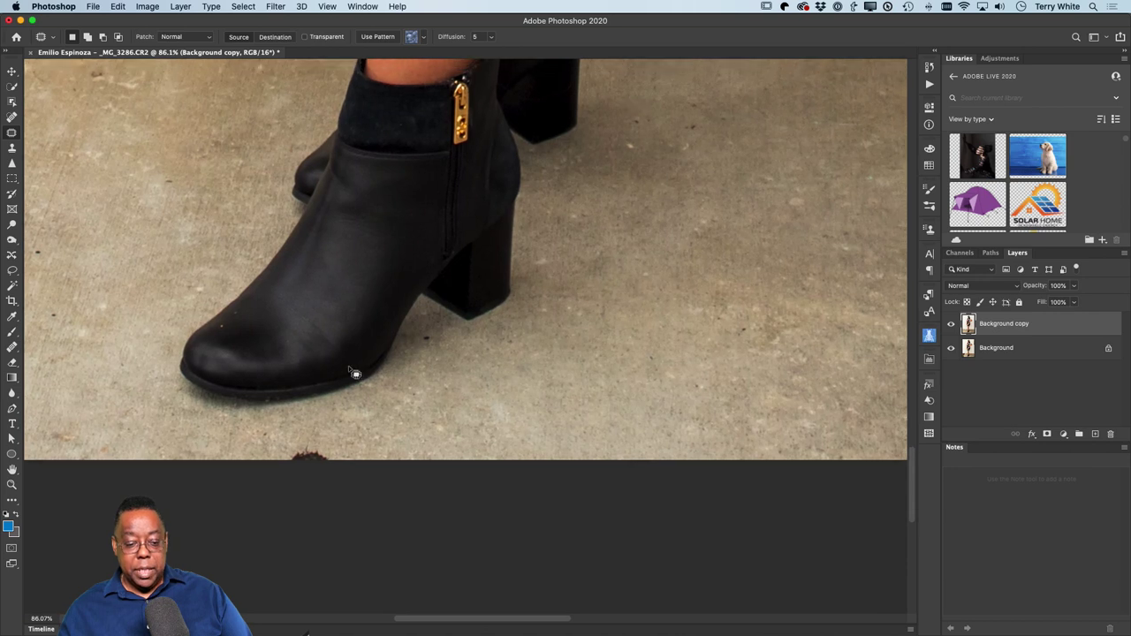
mouse_move(328, 444)
left_mouse_down()
mouse_move(255, 468)
mouse_move(332, 479)
mouse_move(495, 457)
left_mouse_up()
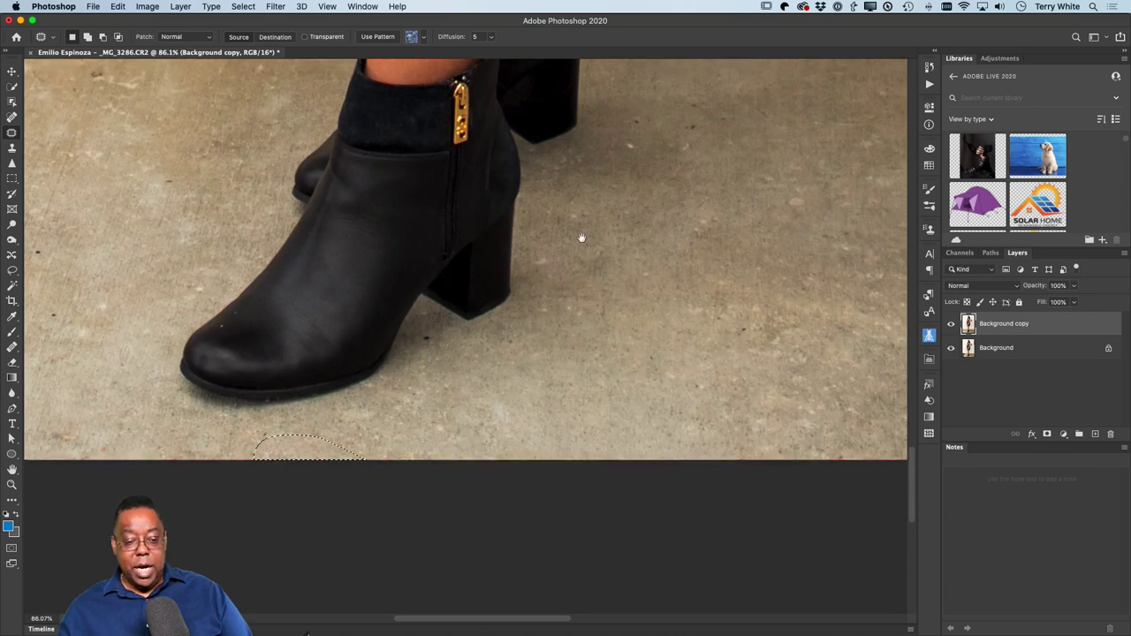
Step: Deselect and convert the Background copy layer for Smart Filters
scroll(574, 266, "up", 15)
scroll(439, 311, "up", 15)
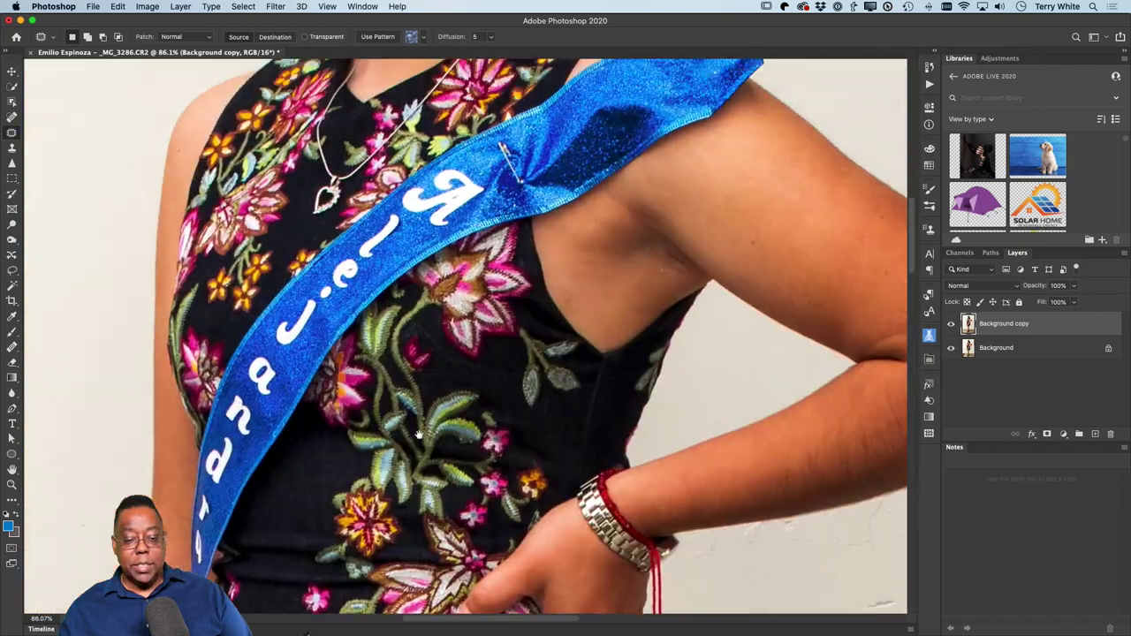
scroll(395, 469, "right", 1)
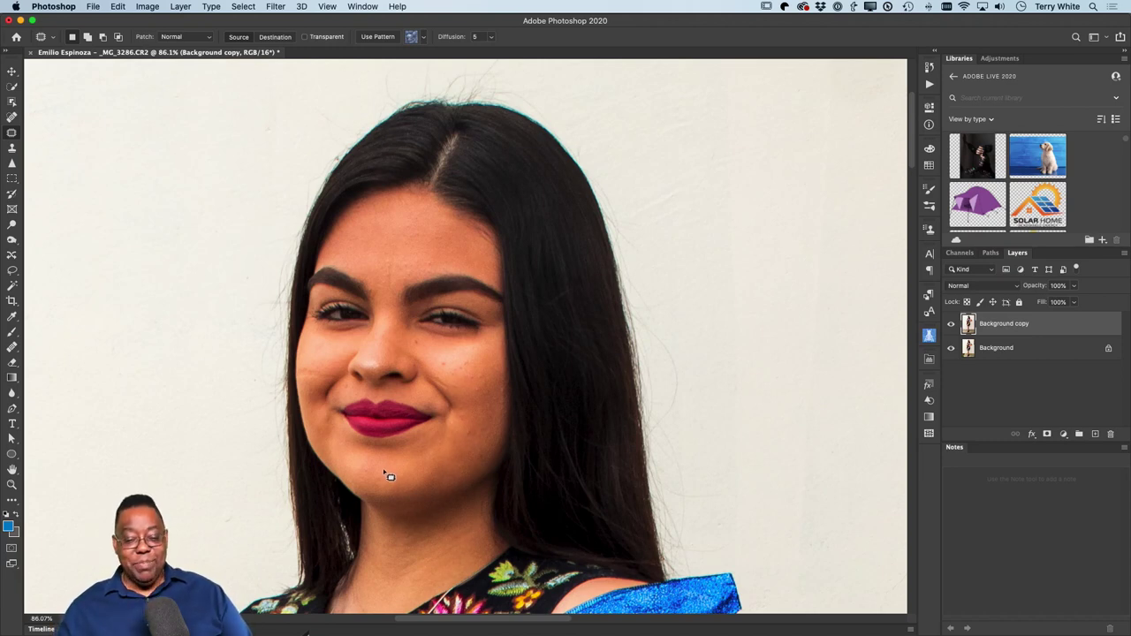
left_click(276, 7)
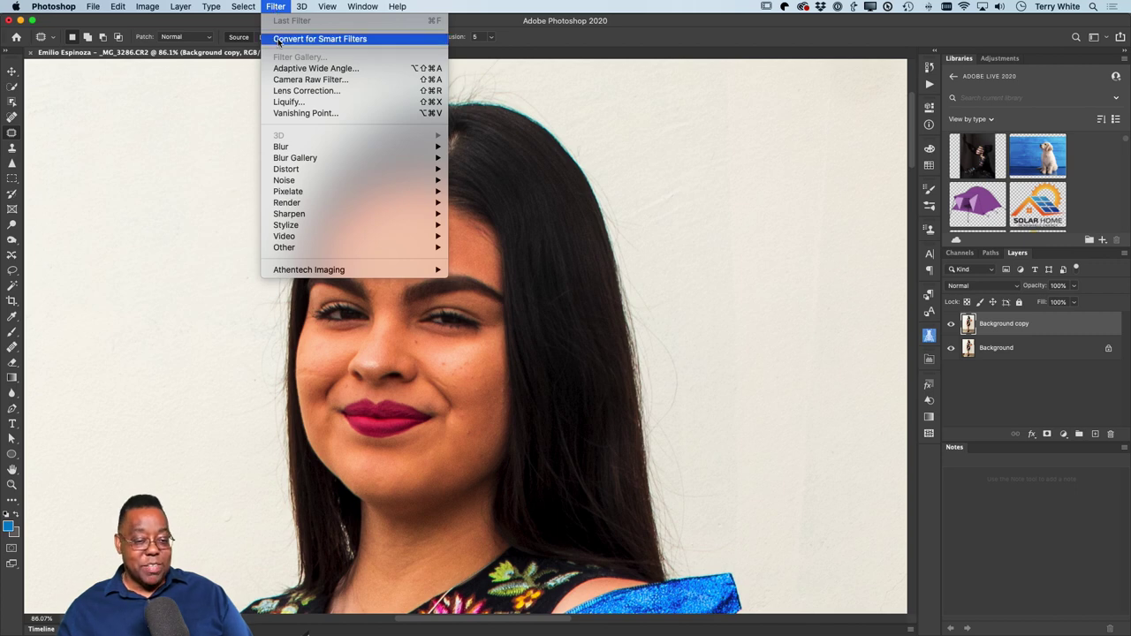
left_click(308, 113)
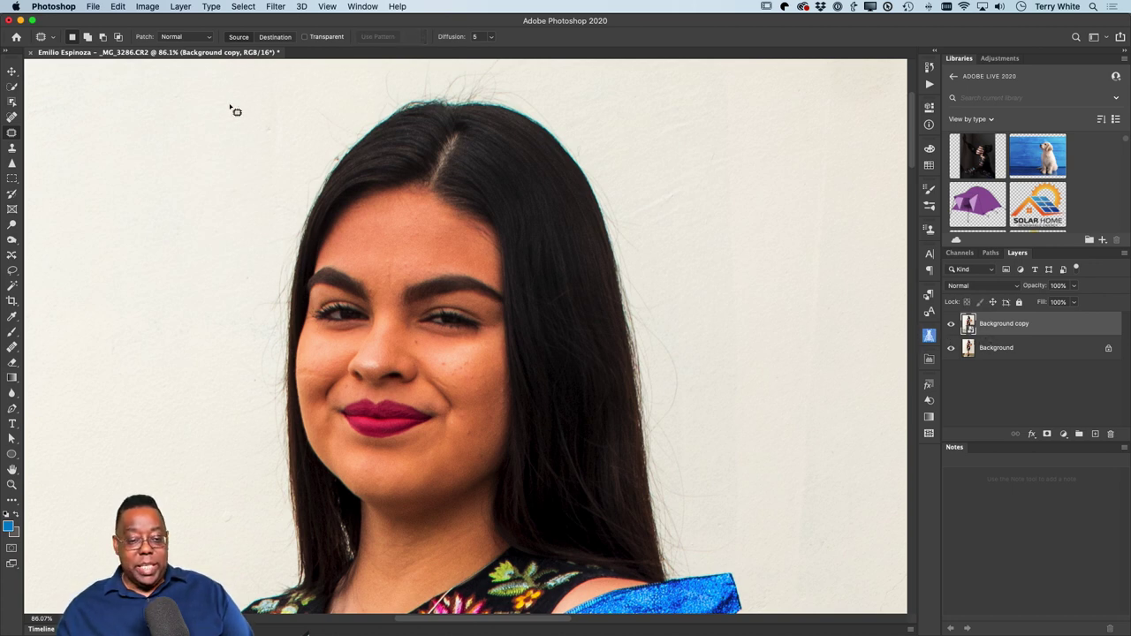
Step: Open the Camera Raw Filter on the layer and set up an adjustment brush with Exposure +0.35
left_click(274, 7)
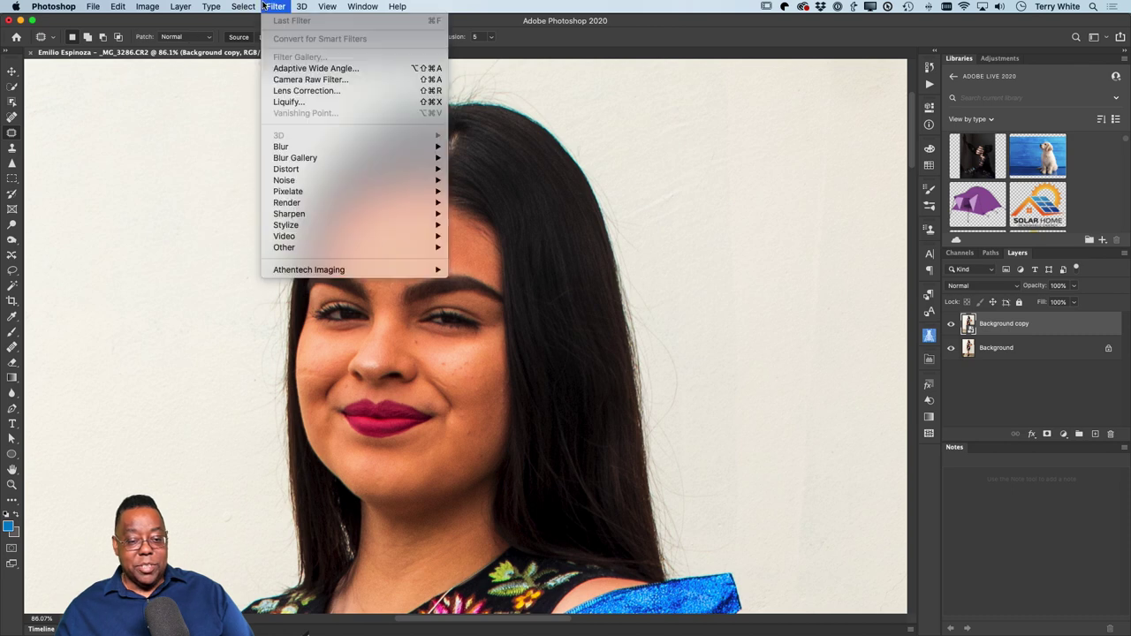
left_click(284, 80)
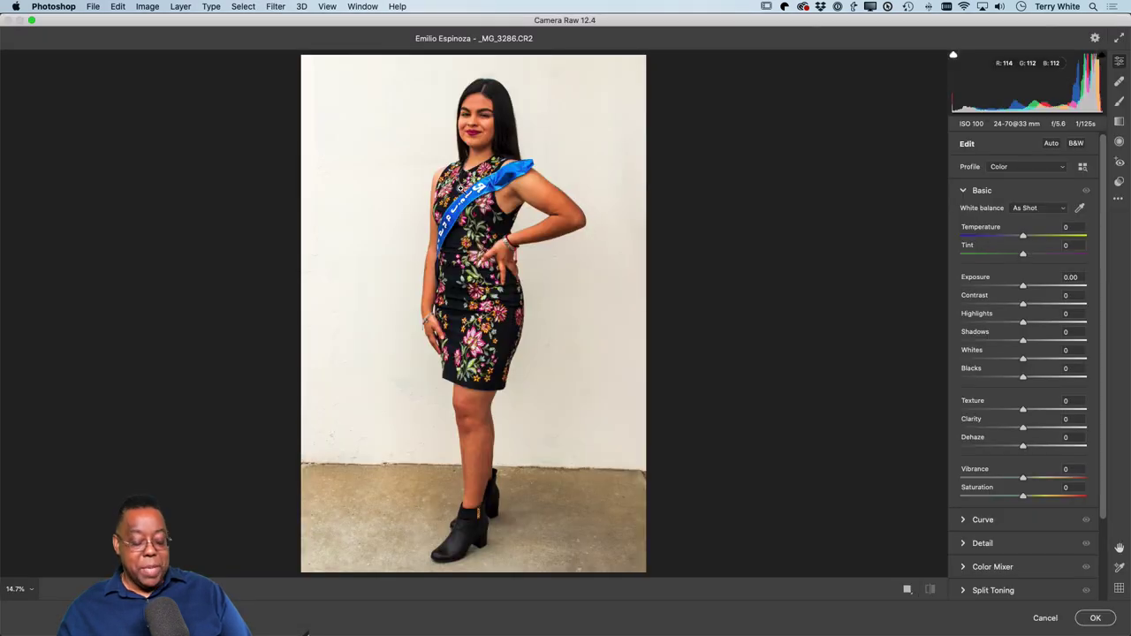
left_click_drag(482, 117, 656, 333)
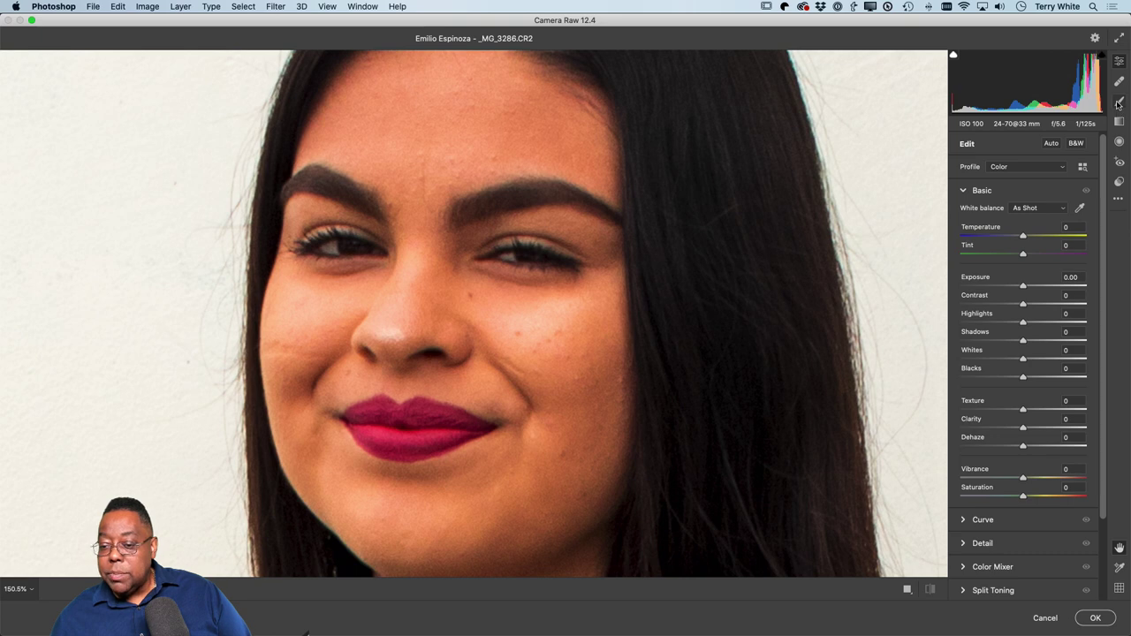
left_click(1119, 104)
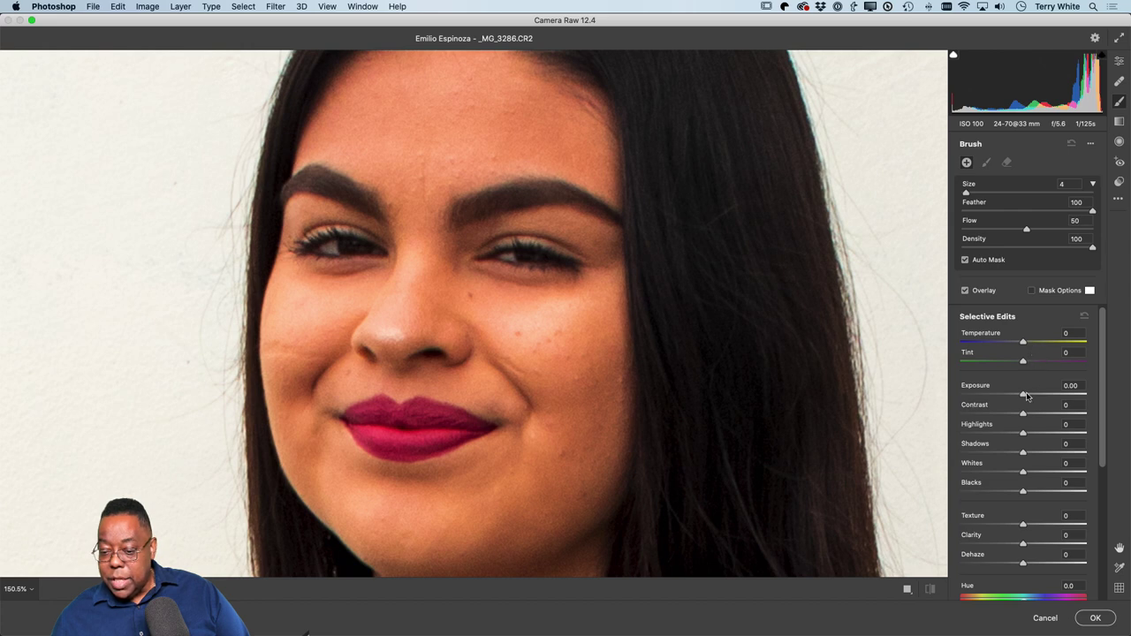
left_click_drag(1023, 397, 1028, 397)
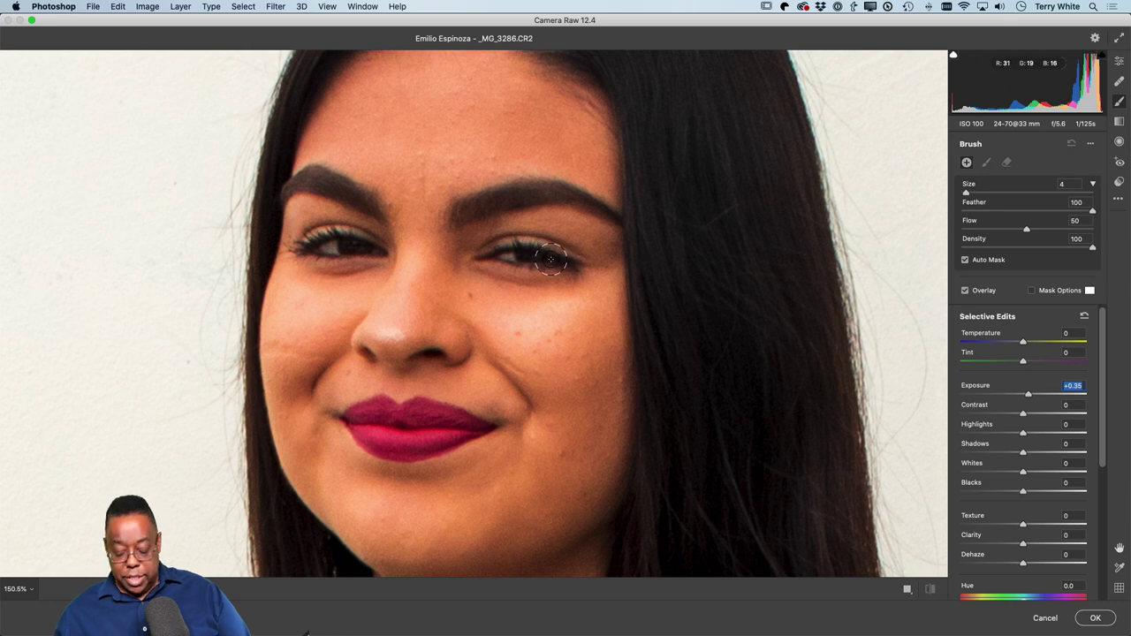
Step: Enlarge the adjustment brush to size 7 and paint over both of the woman's eyes
key("bracketright")
key("bracketright")
key("bracketright")
mouse_move(590, 257)
left_mouse_down()
mouse_move(508, 269)
mouse_move(535, 278)
left_mouse_up()
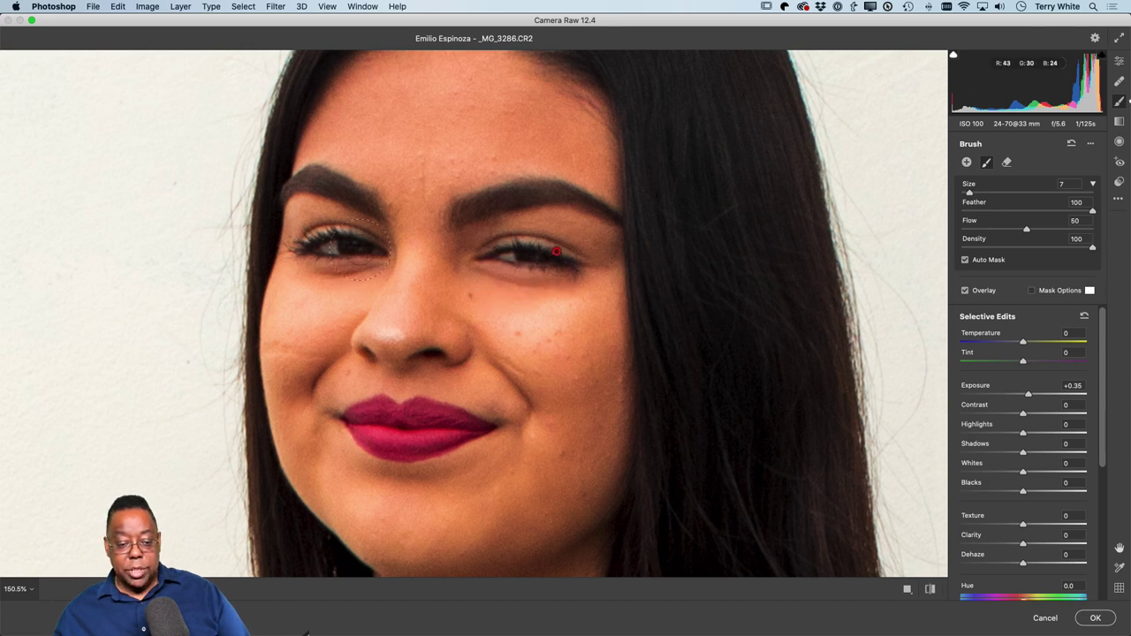
mouse_move(326, 258)
left_mouse_down()
mouse_move(315, 264)
mouse_move(300, 232)
left_mouse_up()
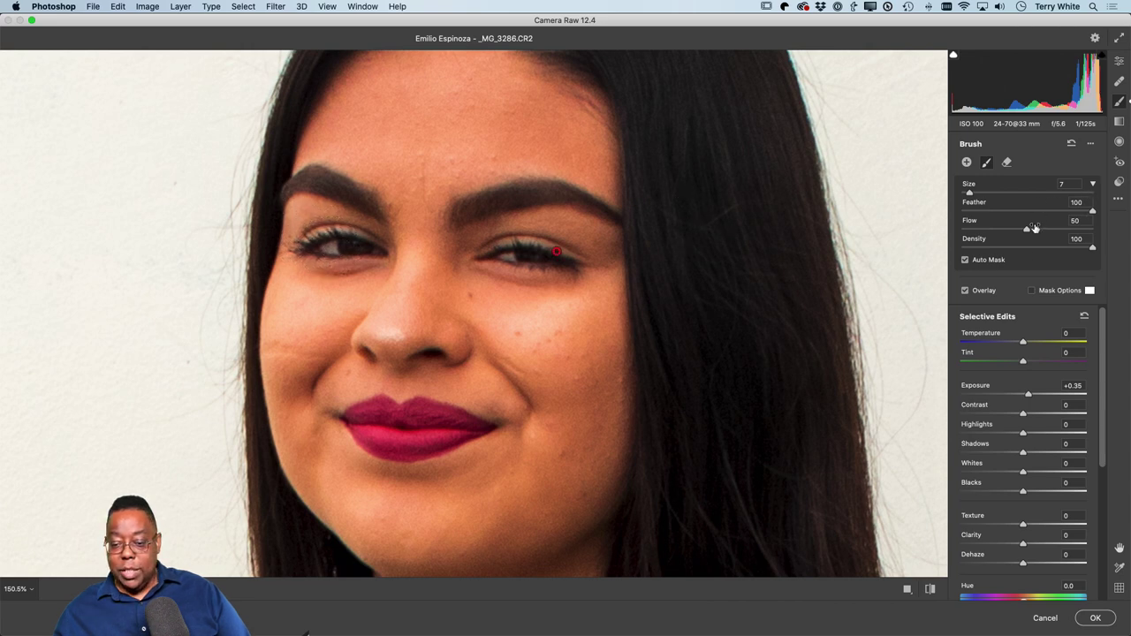
Step: Set the eye adjustment's Exposure to +0.70, apply the Camera Raw Filter, and inspect the eyes up close
mouse_move(1027, 392)
left_mouse_down()
mouse_move(1095, 393)
mouse_move(1034, 397)
left_mouse_up()
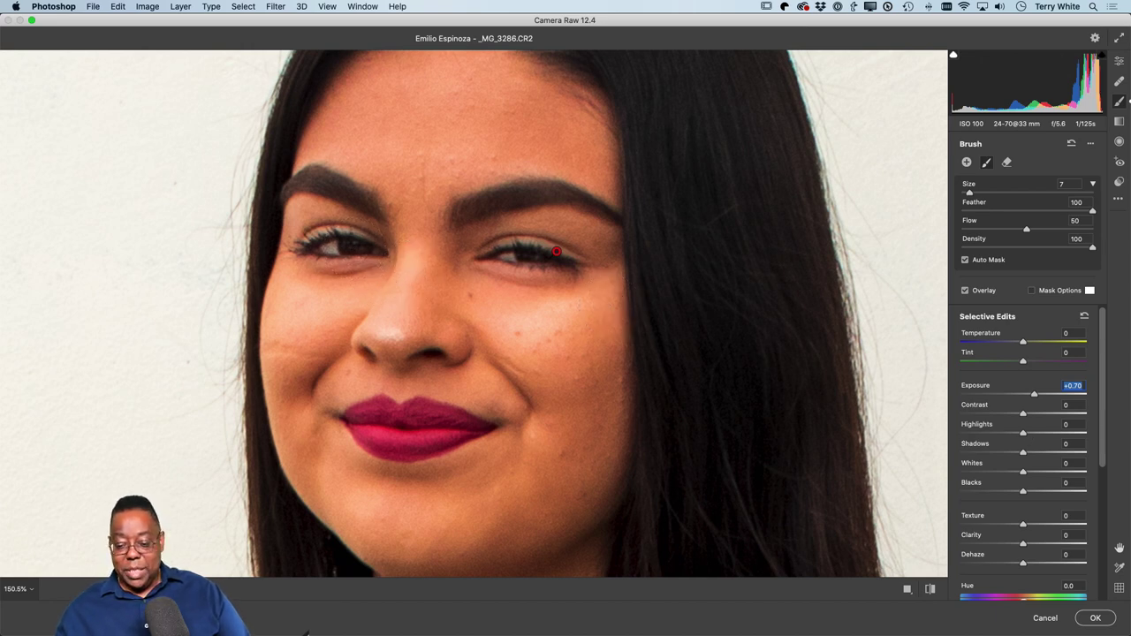
left_click(1094, 618)
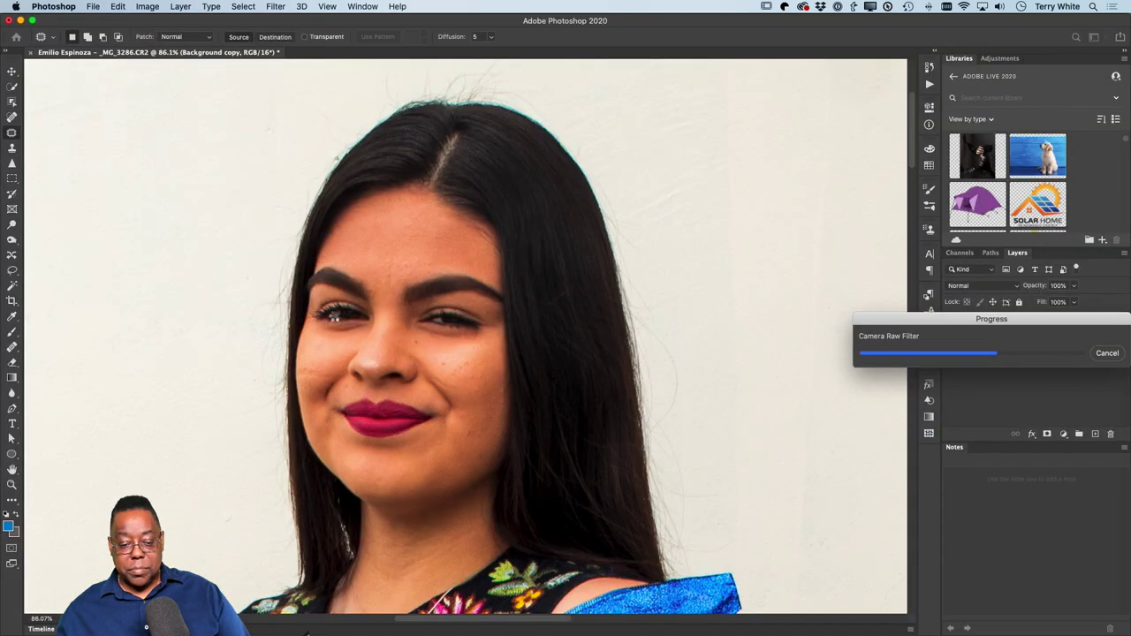
key("z")
left_click_drag(346, 311, 411, 354)
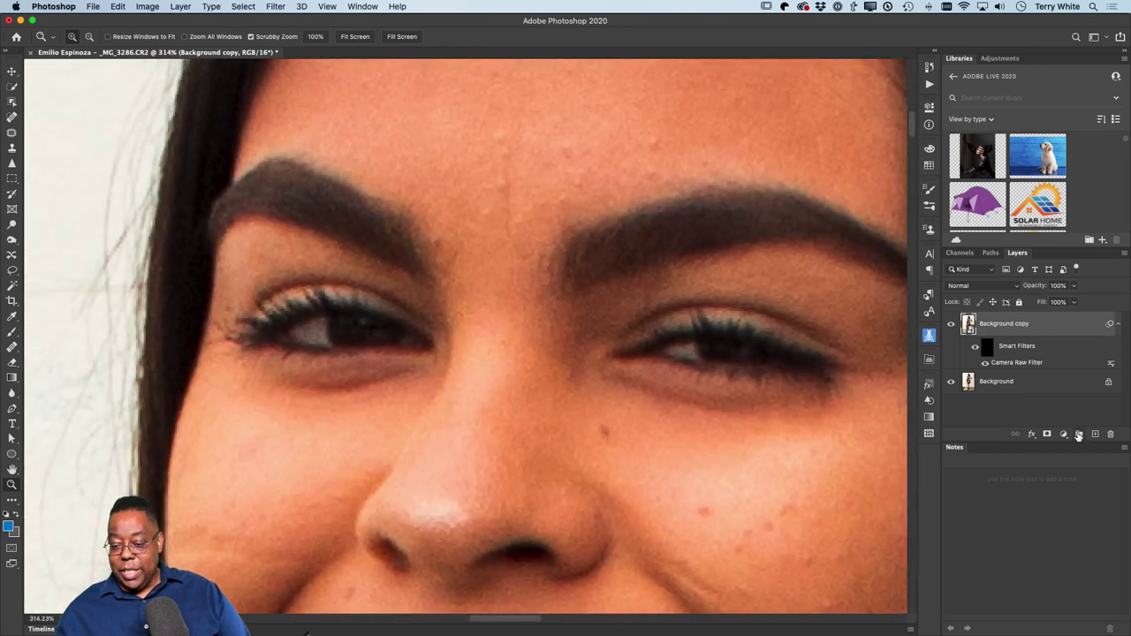
Step: Create a new layer and fill a small circular selection with white as a catchlight in the pupil of the woman's eye beside the hair
left_click(1094, 434)
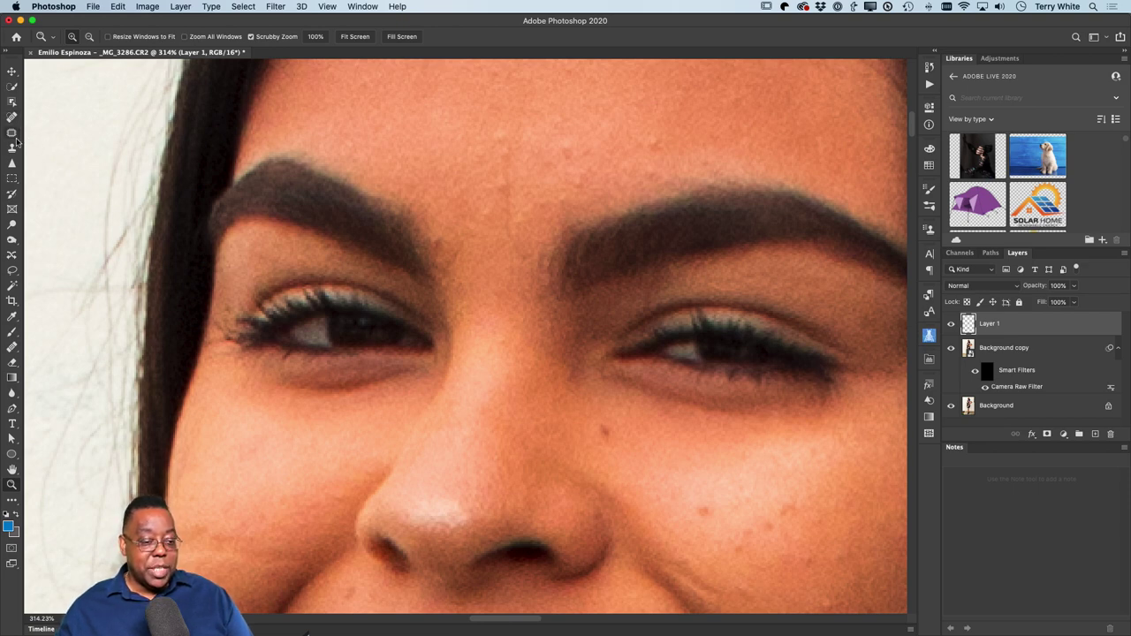
left_click_drag(11, 179, 48, 189)
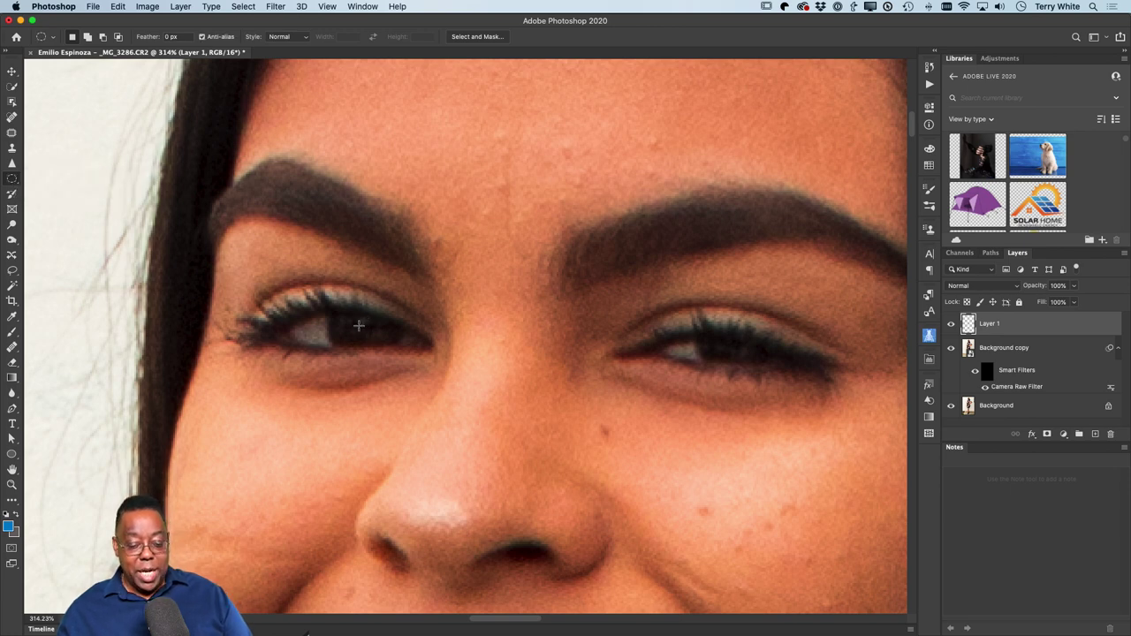
left_click_drag(359, 326, 374, 323)
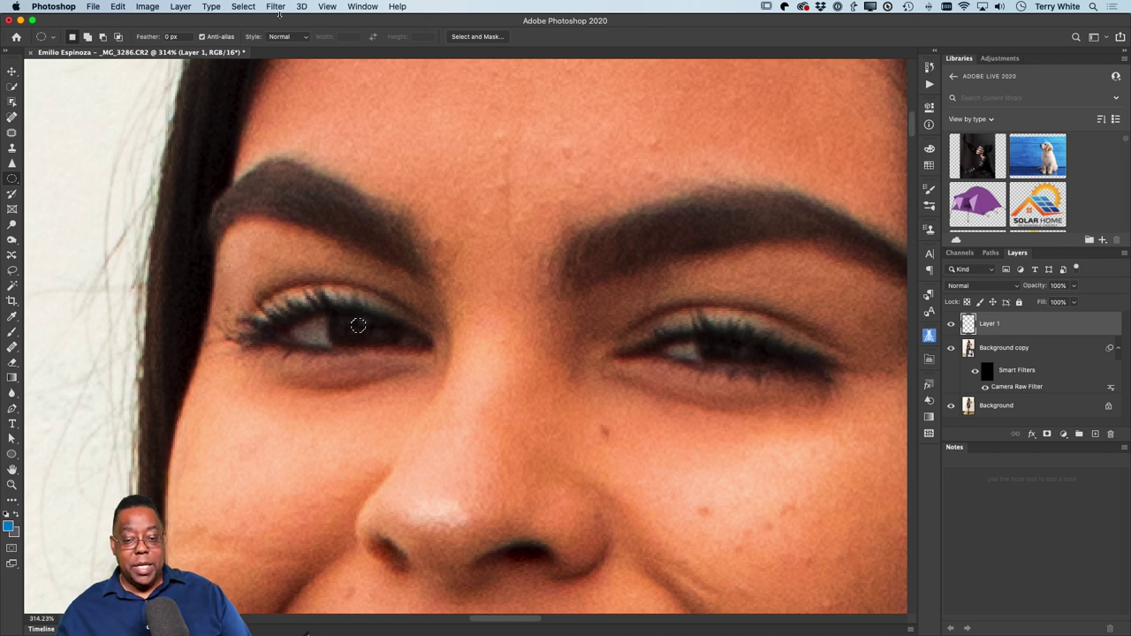
key("d")
left_click(16, 514)
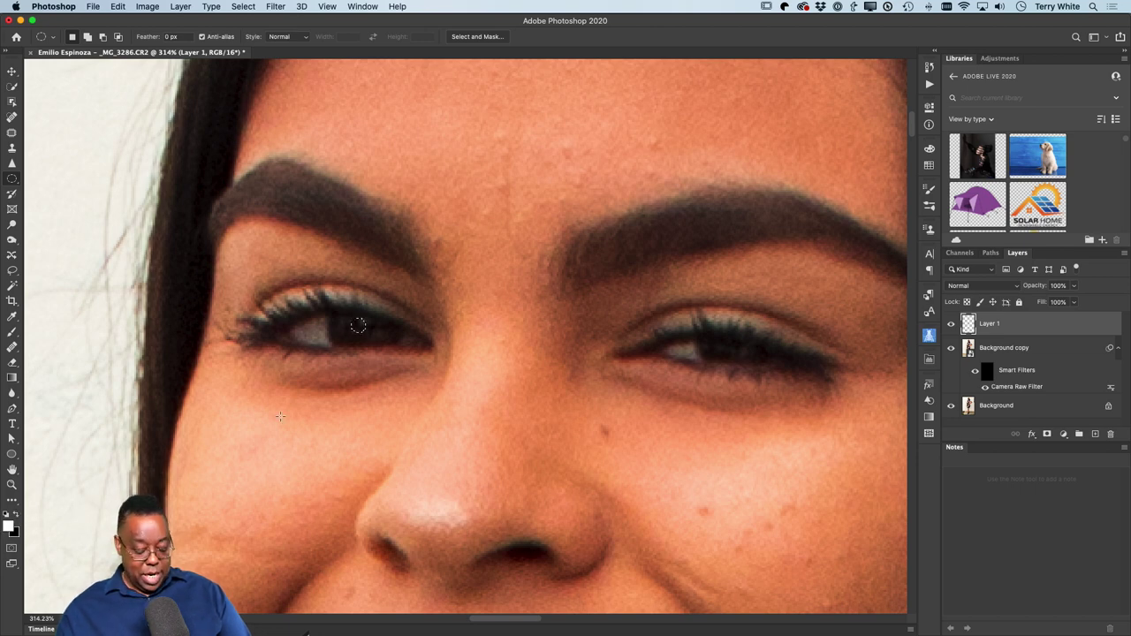
key("alt+BackSpace")
key("super+d")
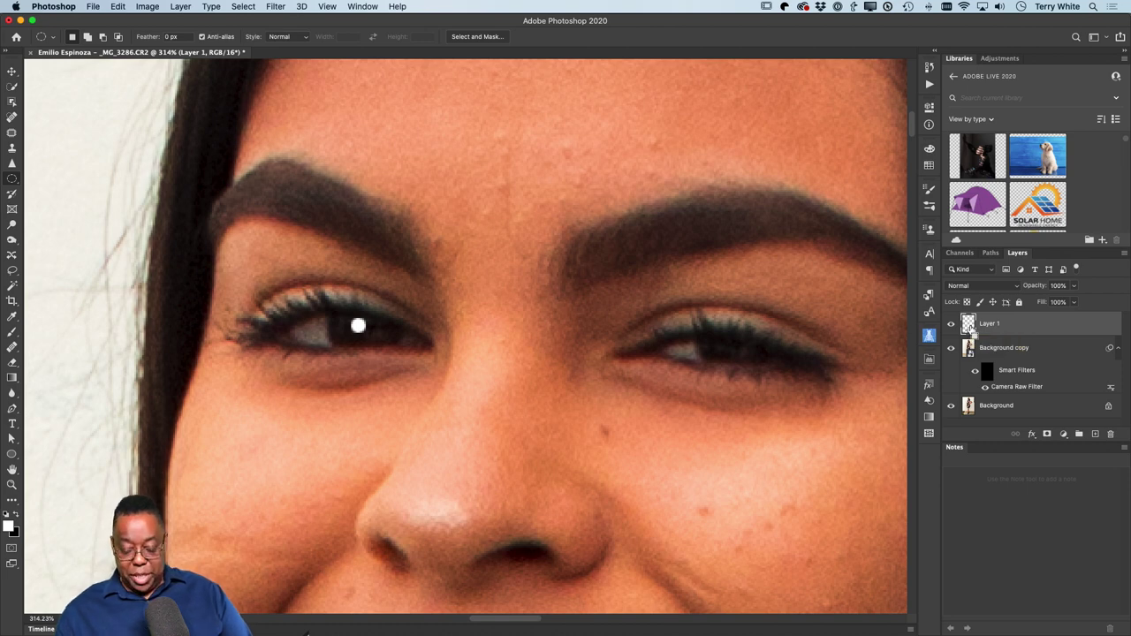
Step: Duplicate the catchlight layer onto the woman's other pupil and merge the two catchlight layers
key("super+j")
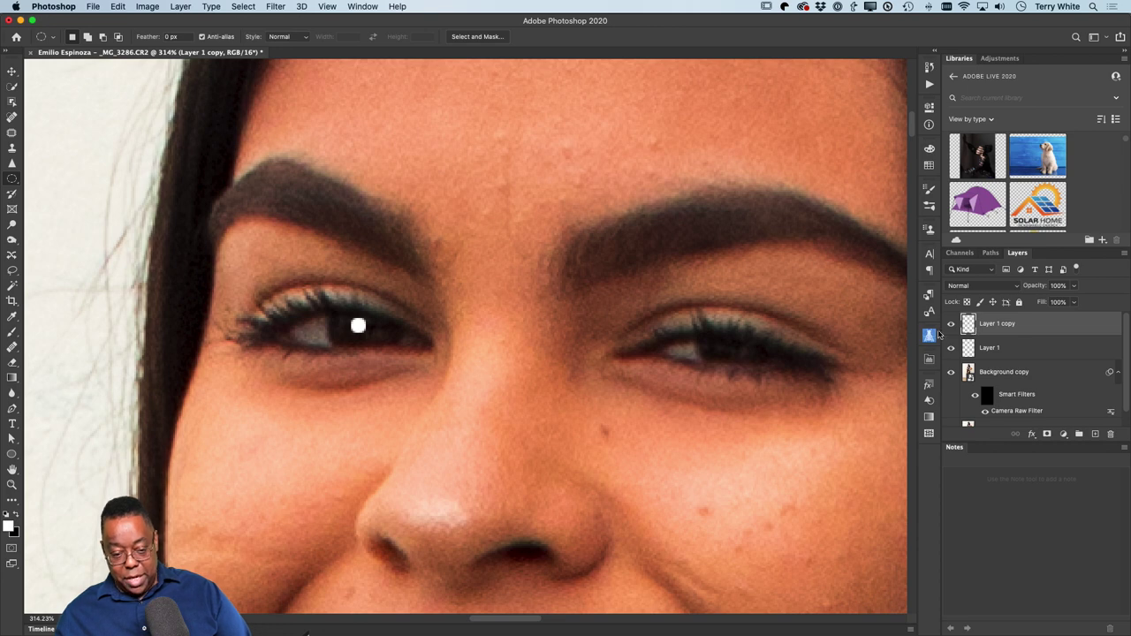
key("v")
left_click_drag(369, 331, 745, 351)
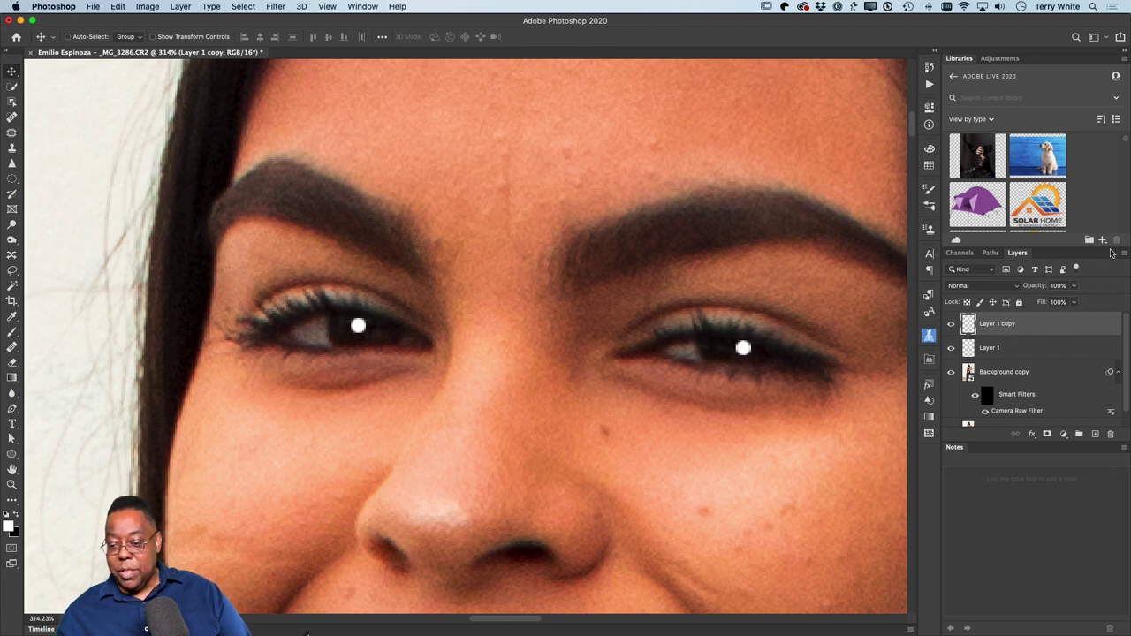
left_click(1060, 342, "shift")
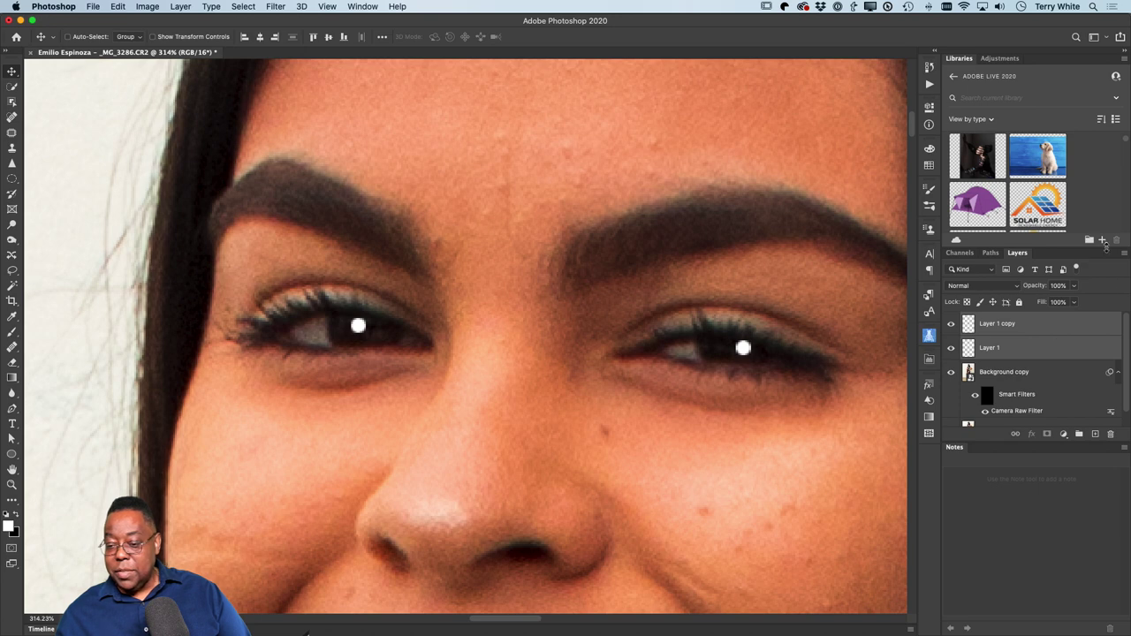
left_click(1123, 253)
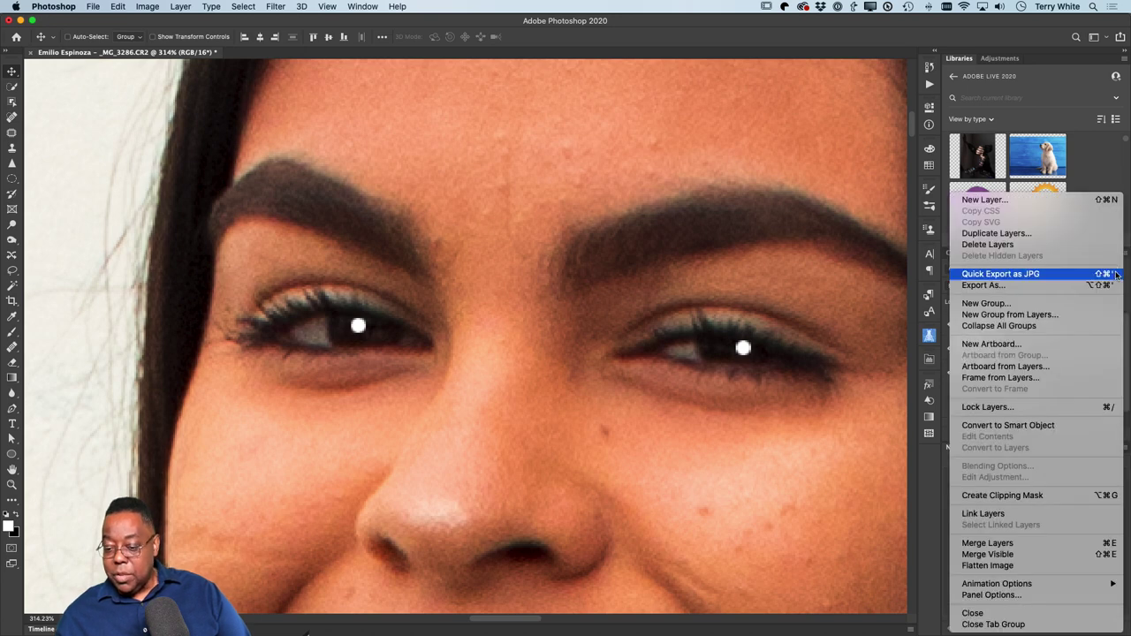
left_click(1023, 542)
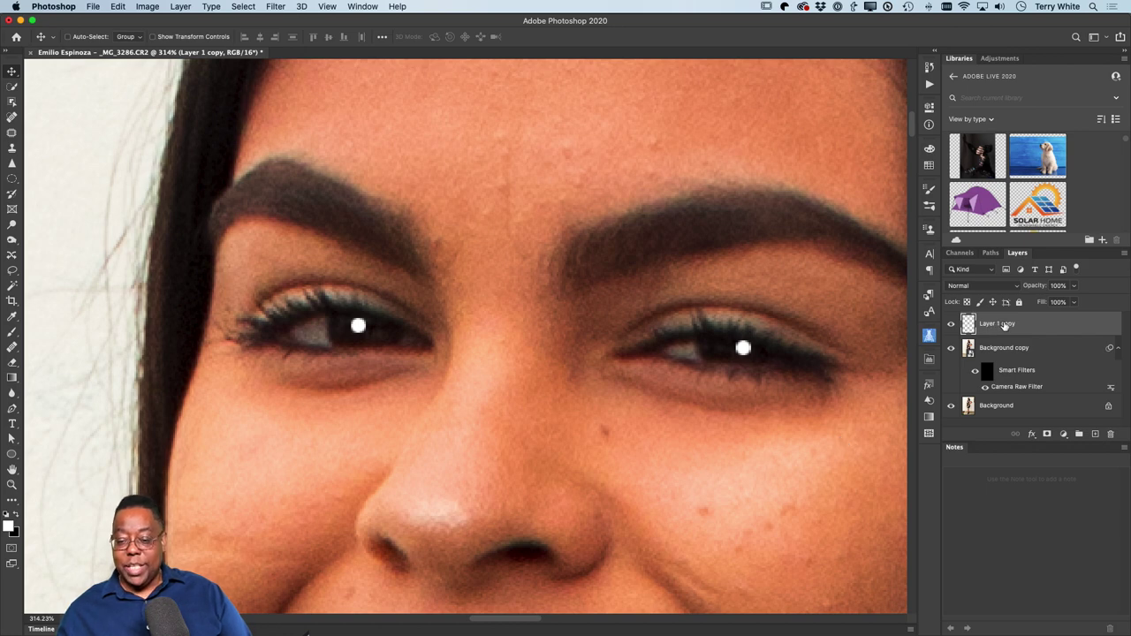
Step: Set the merged catchlight layer's opacity to 30% and save the document after checking the face
left_click_drag(1049, 285, 998, 293)
key("super+0")
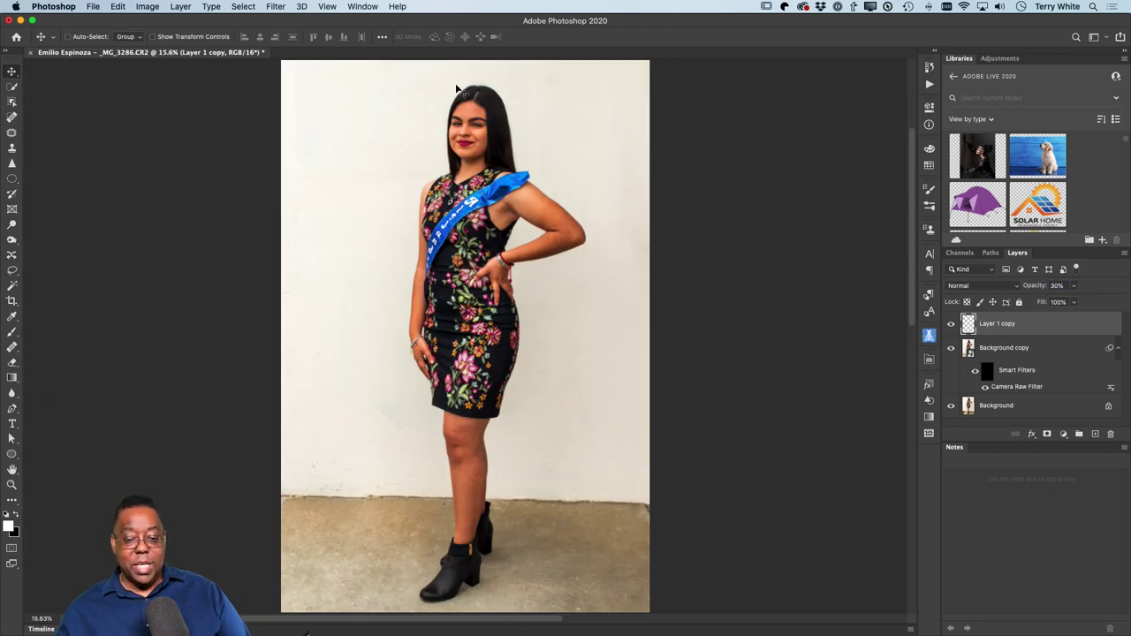
key("z")
left_click_drag(449, 108, 531, 183)
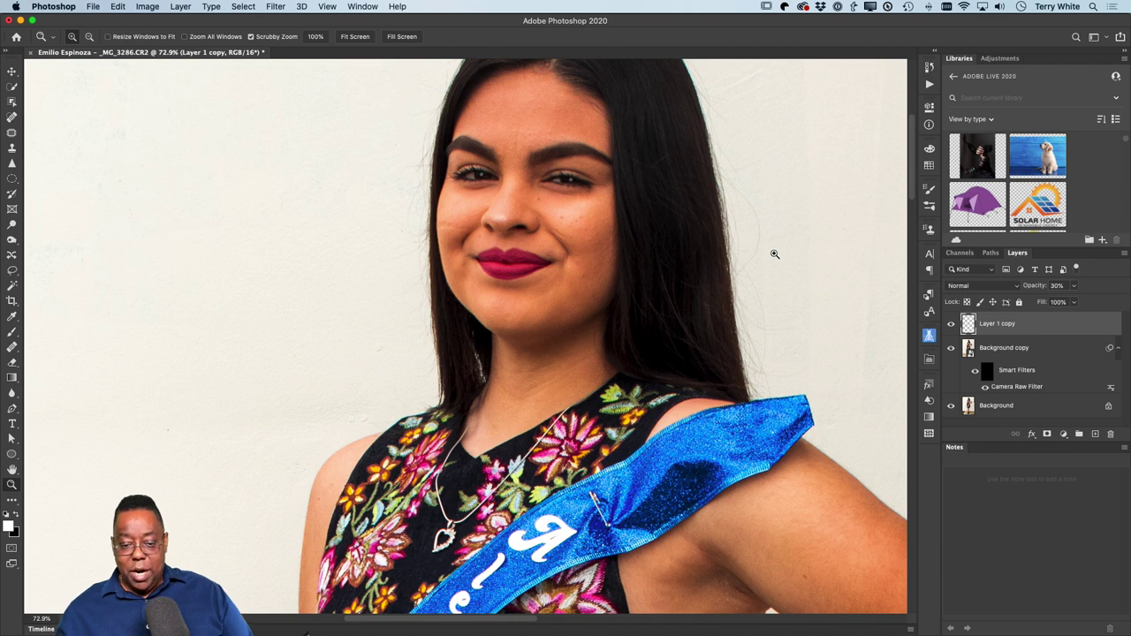
key("super+s")
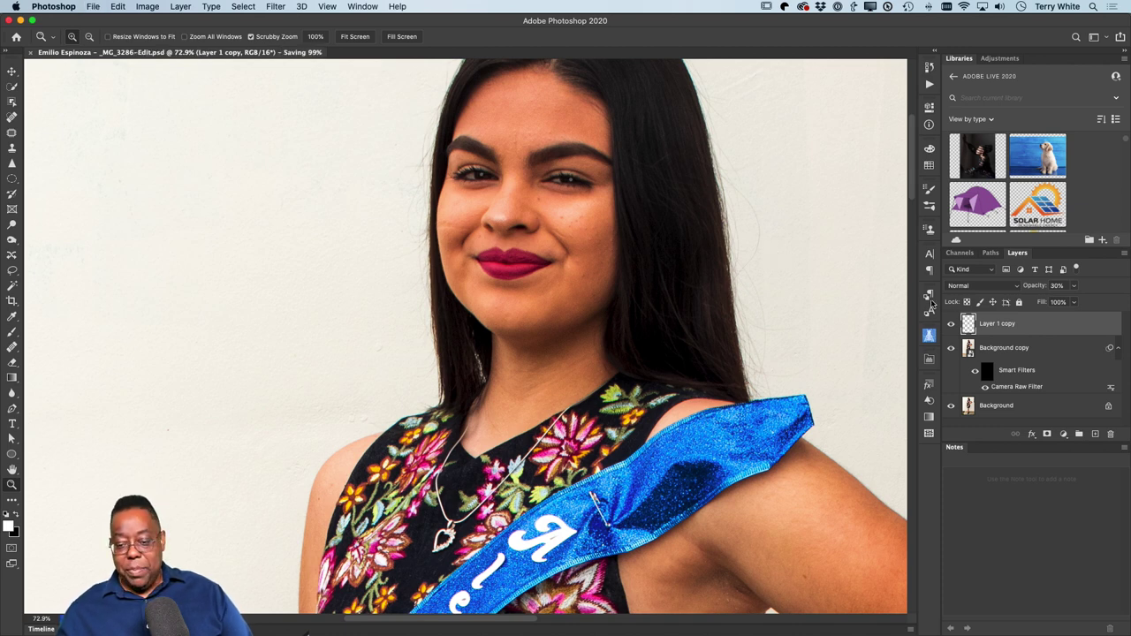
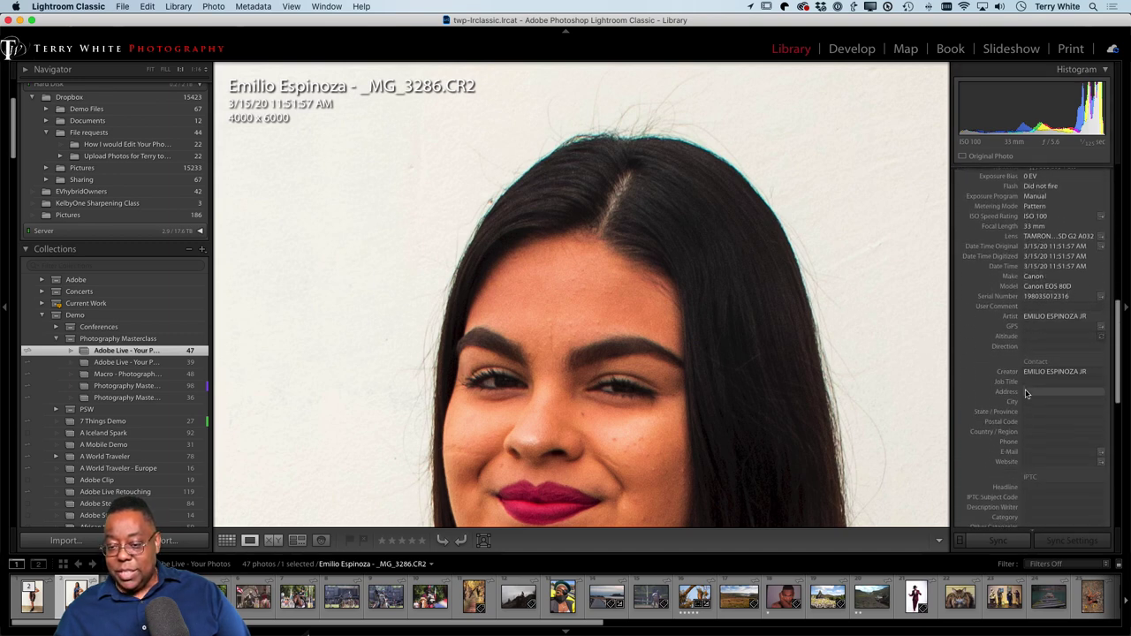
Step: Remove chromatic aberration from the original _MG_3286.CR2 portrait in the Develop module and inspect the hair edges
left_click(852, 51)
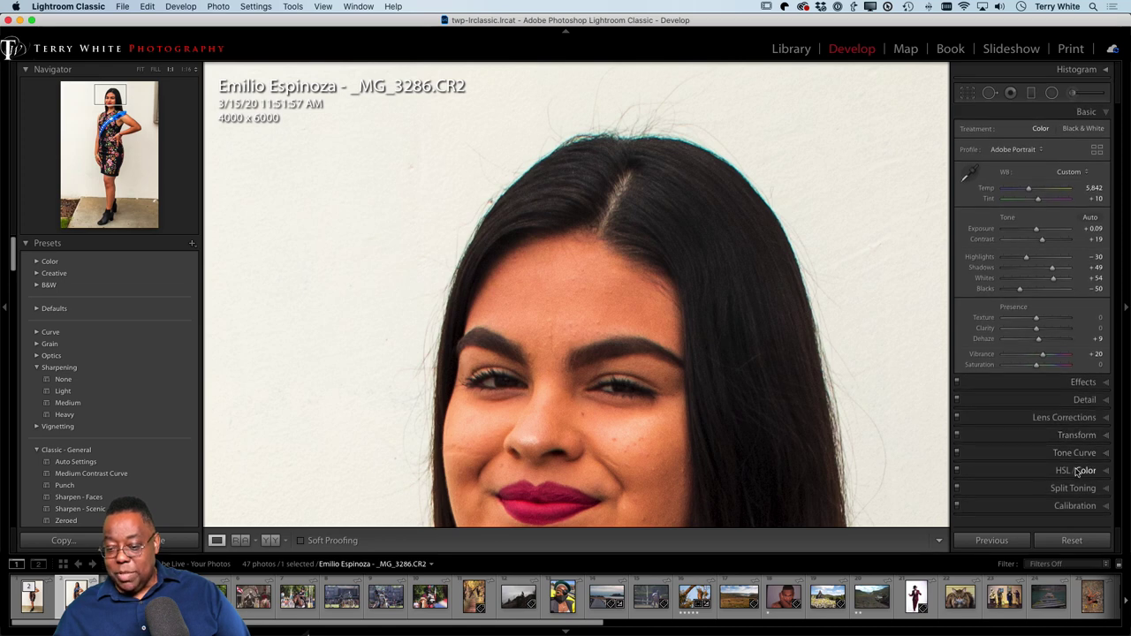
left_click(1080, 418)
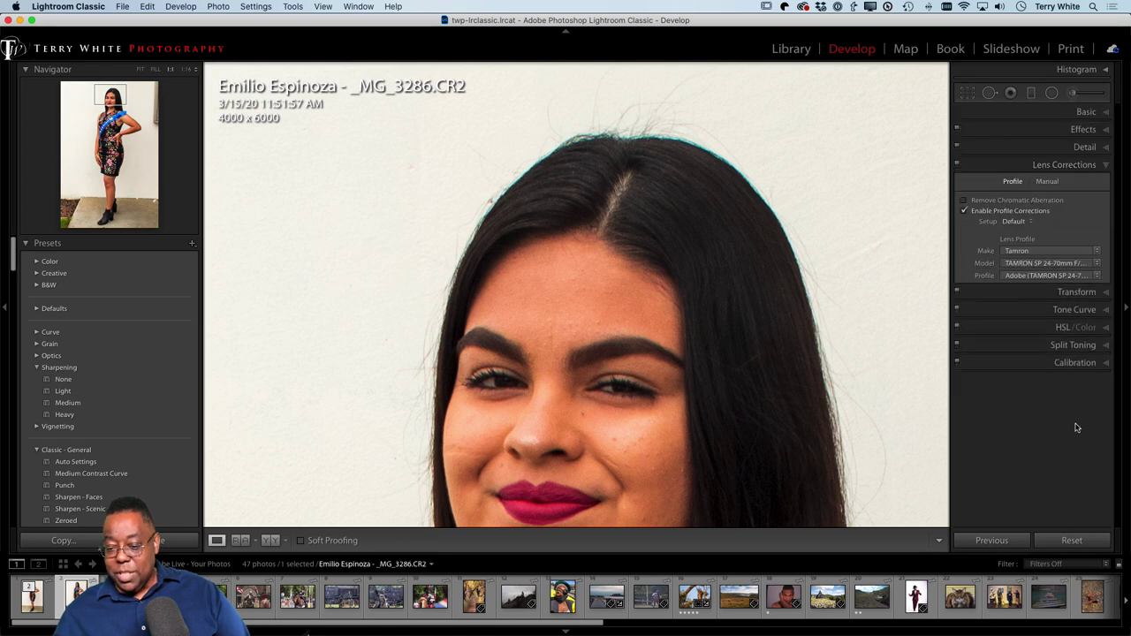
left_click(964, 200)
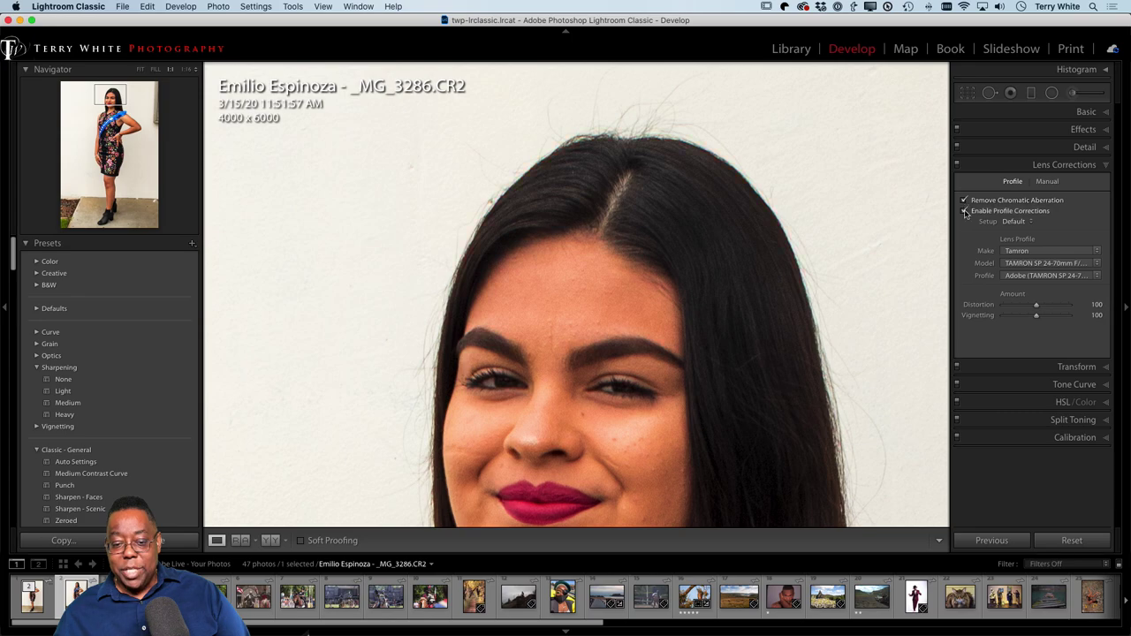
left_click(964, 211)
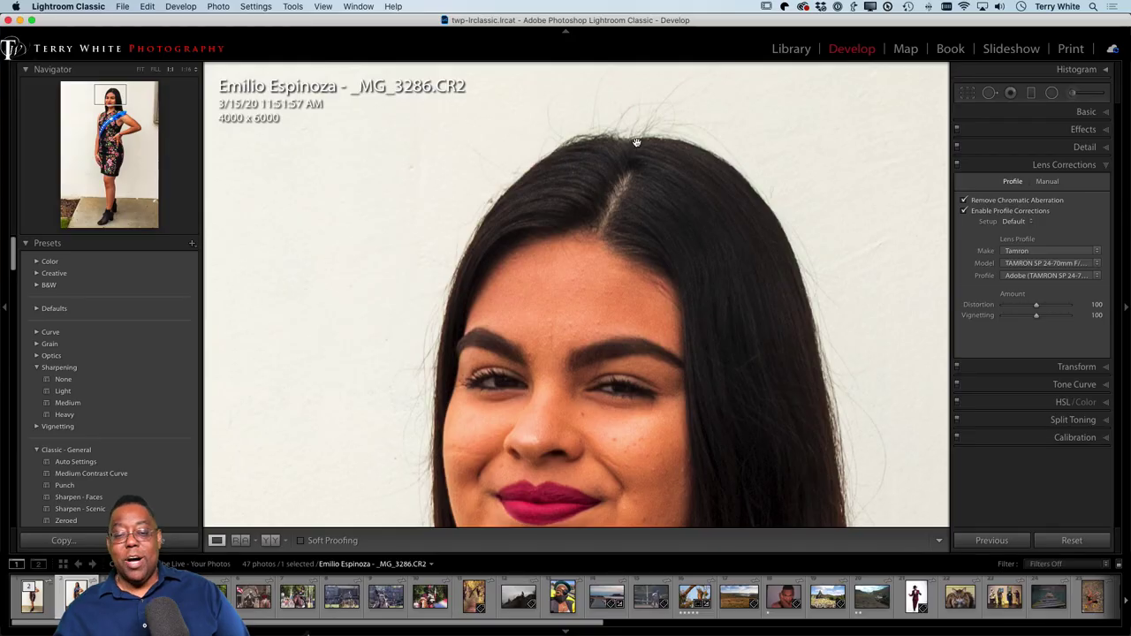
left_click(636, 143)
left_click(595, 116)
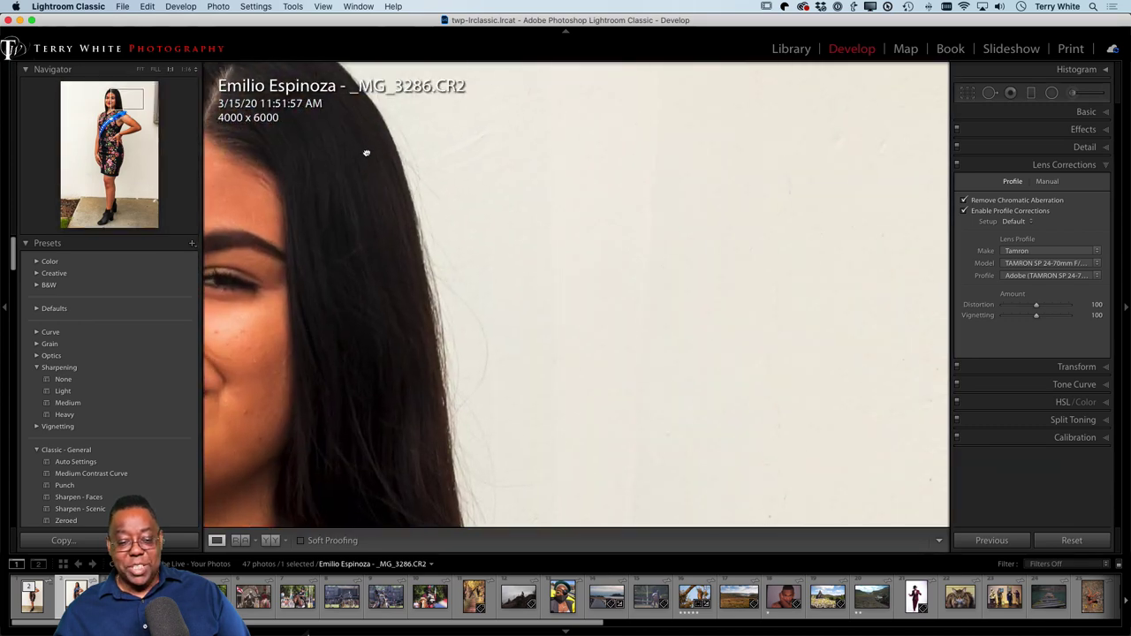
left_click_drag(361, 142, 628, 403)
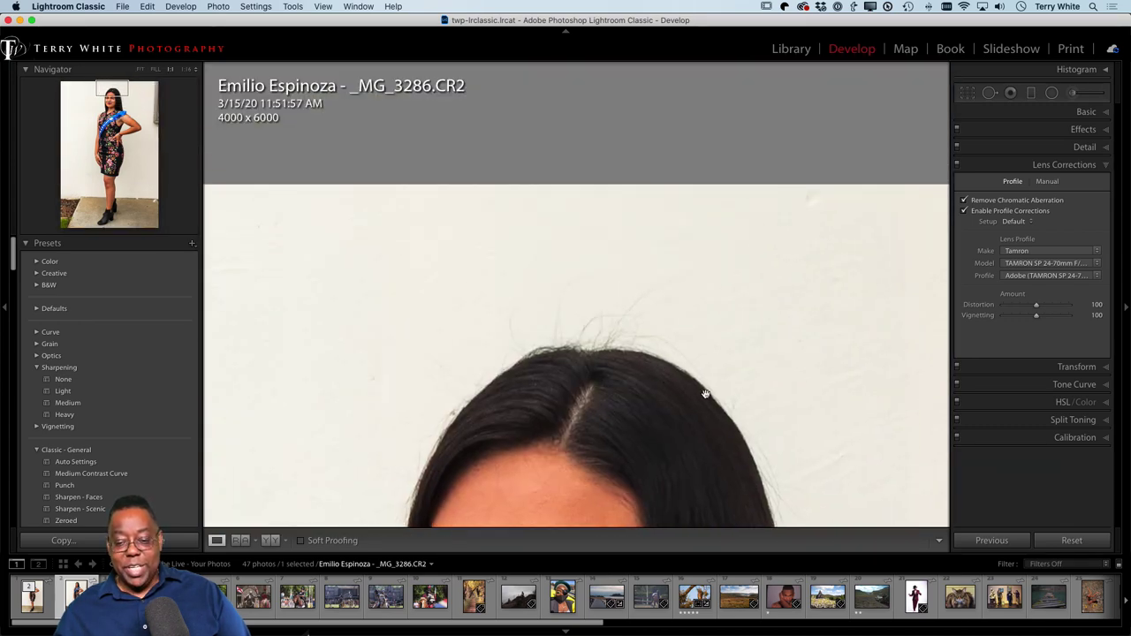
left_click(703, 354)
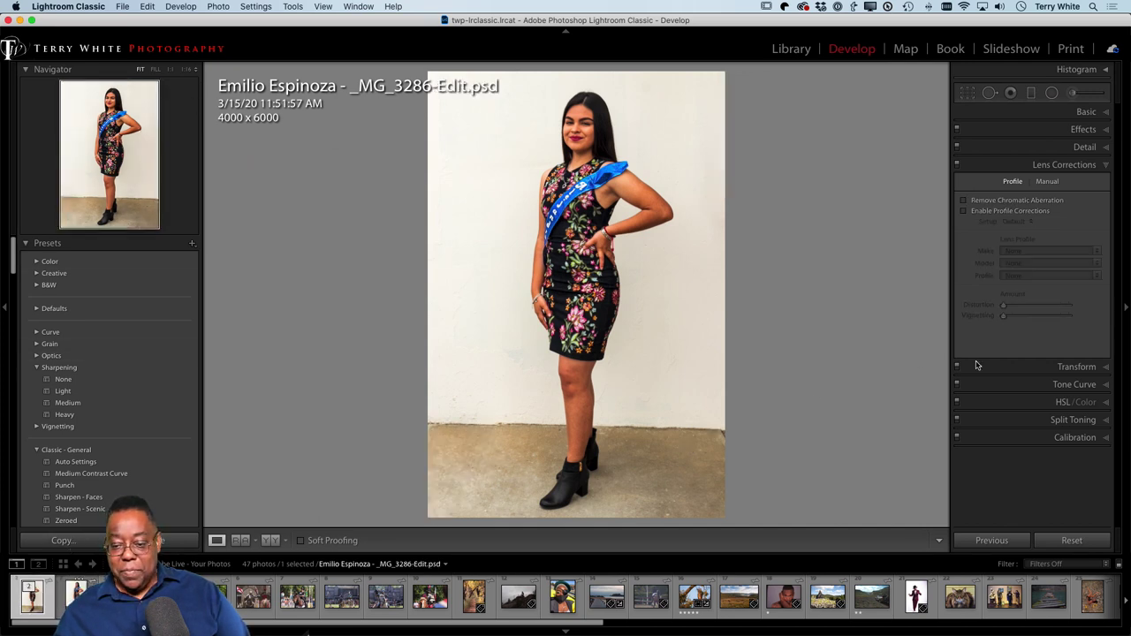
Step: Remove chromatic aberration from the edited portrait _MG_3286-Edit.psd and check its hair edges up close
left_click(984, 200)
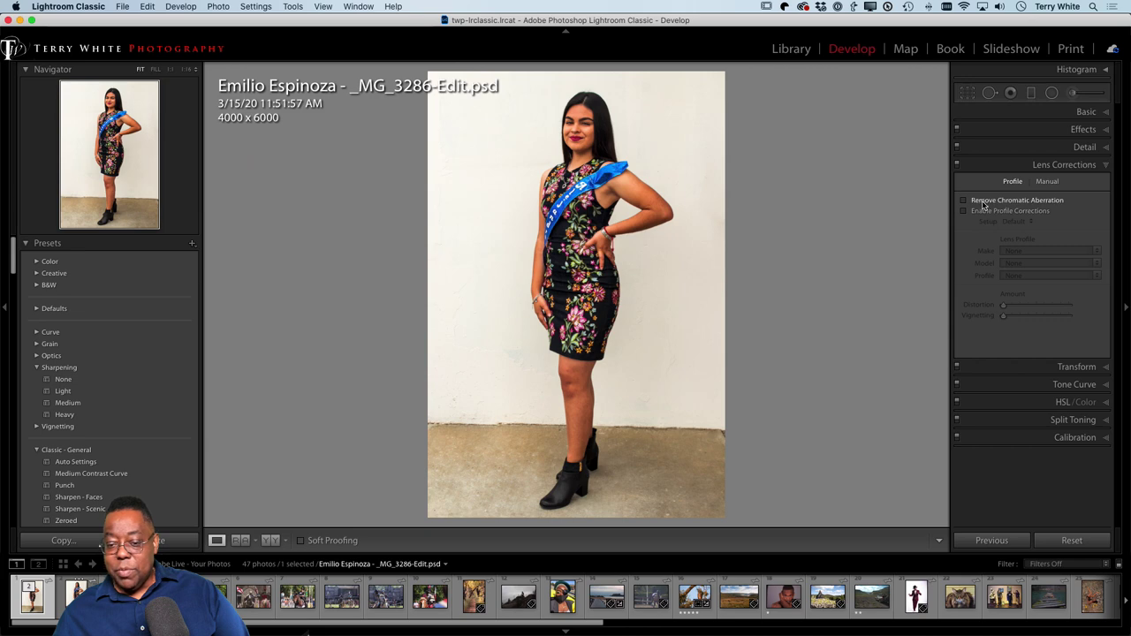
left_click(586, 97)
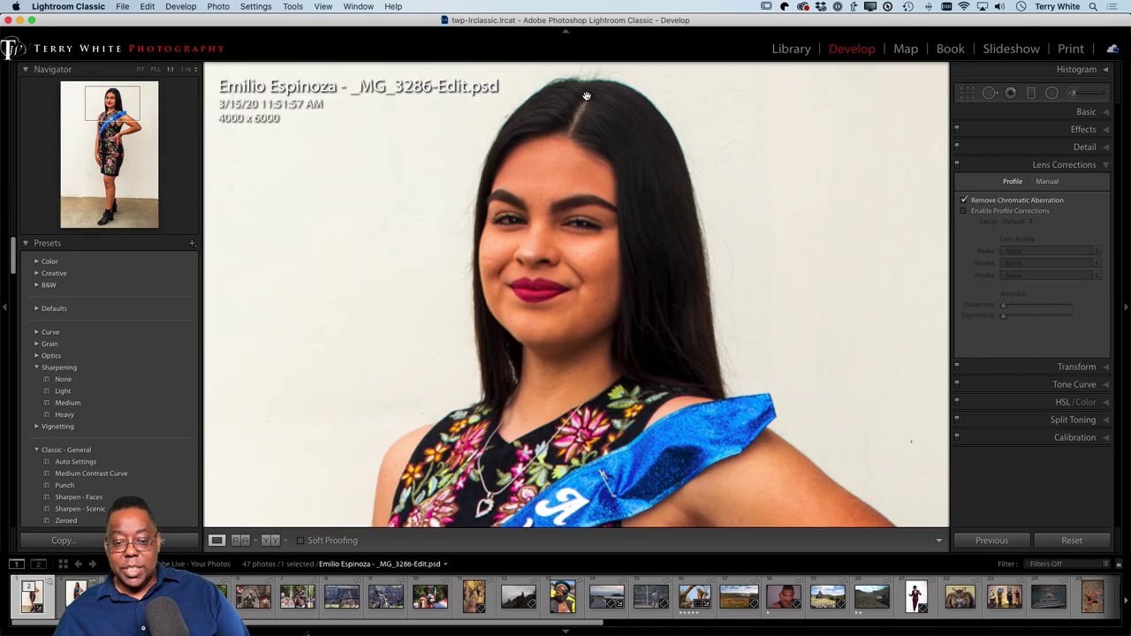
left_click_drag(597, 102, 602, 195)
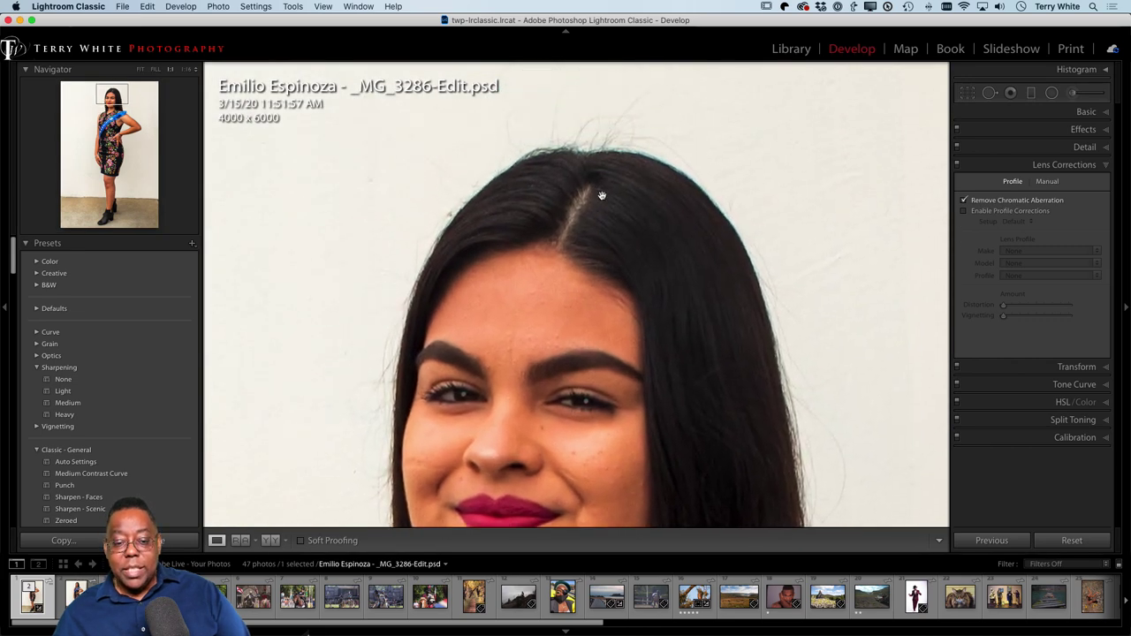
left_click(602, 196)
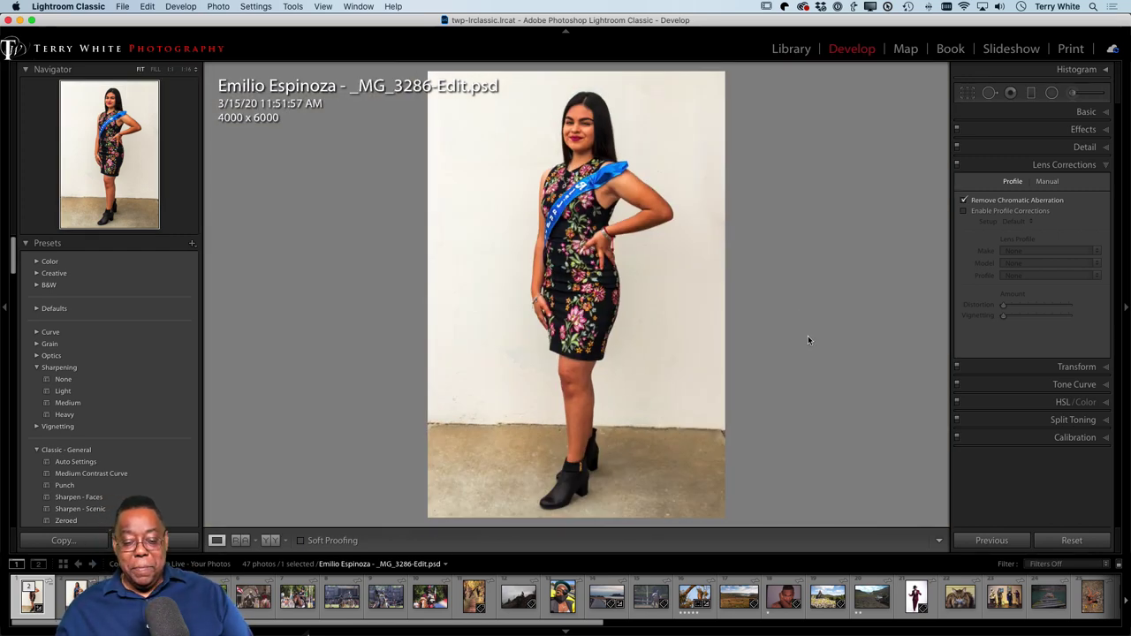
Step: Browse the collection's thumbnail grid in the Library for the next submitted photo to edit
key("g")
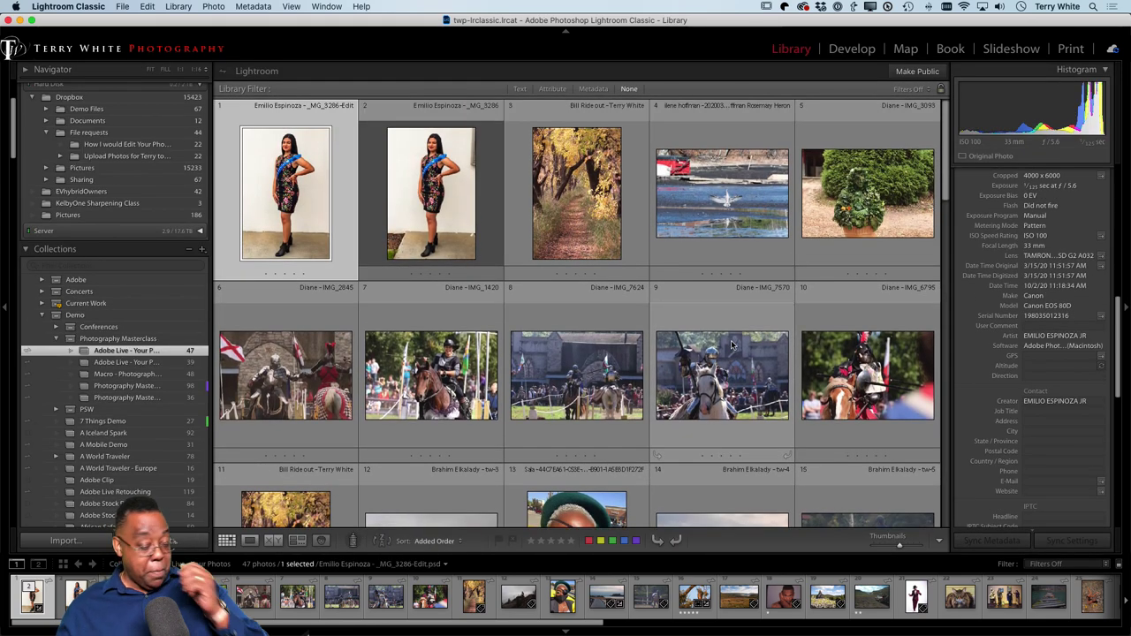
mouse_move(731, 344)
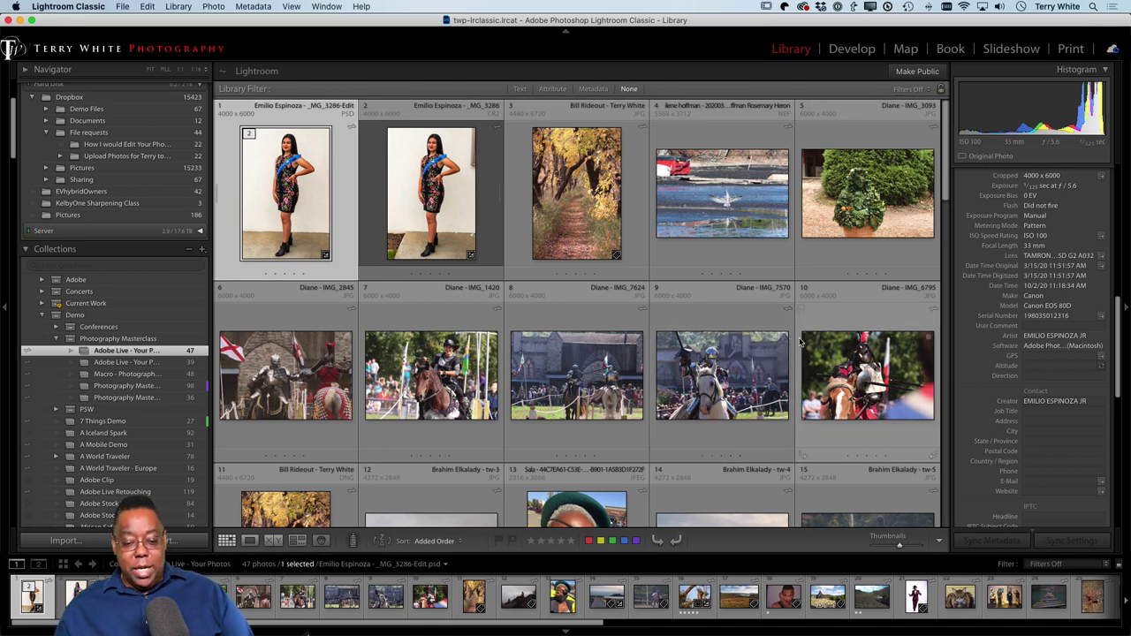
scroll(800, 342, "down", 2)
scroll(800, 342, "down", 3)
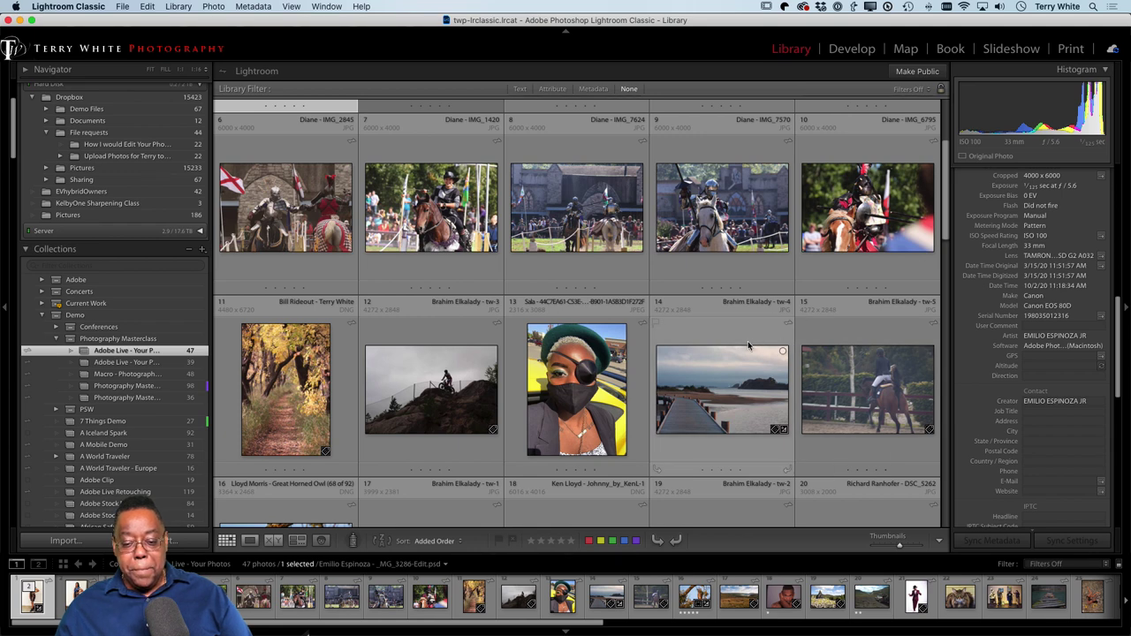
scroll(748, 346, "down", 5)
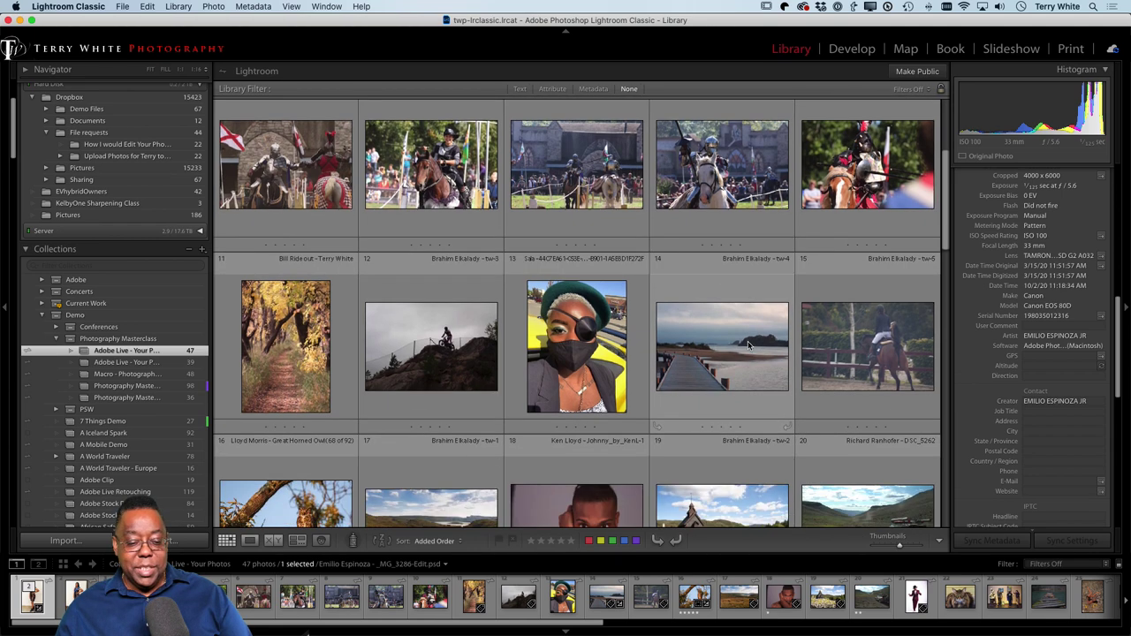
scroll(748, 346, "down", 2)
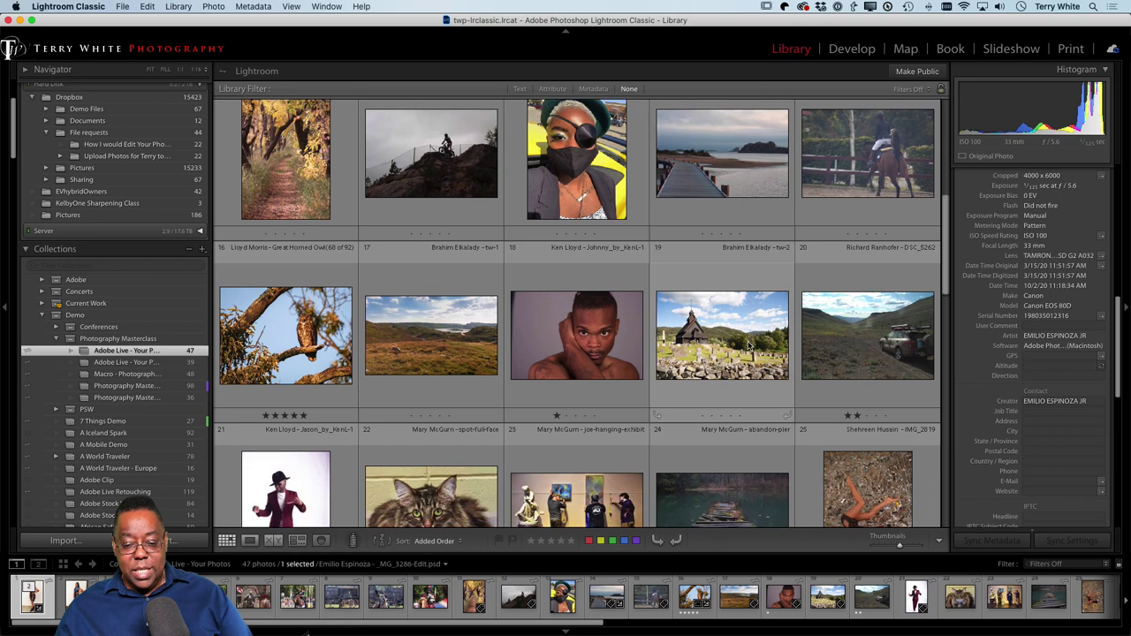
scroll(748, 345, "up", 5)
scroll(747, 346, "up", 3)
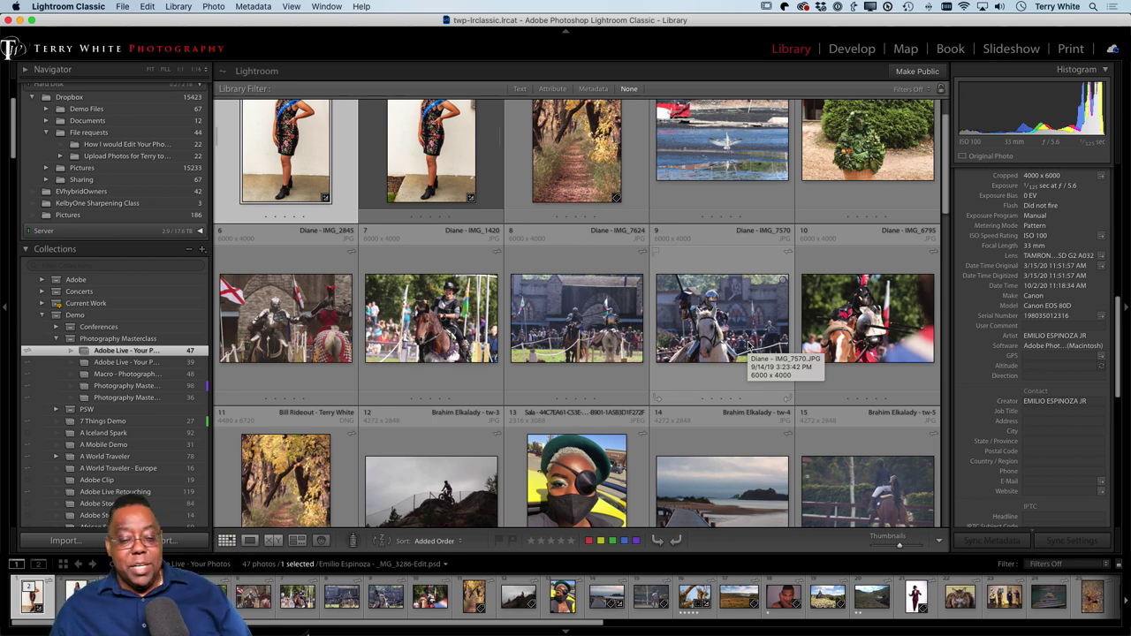
scroll(748, 318, "up", 2)
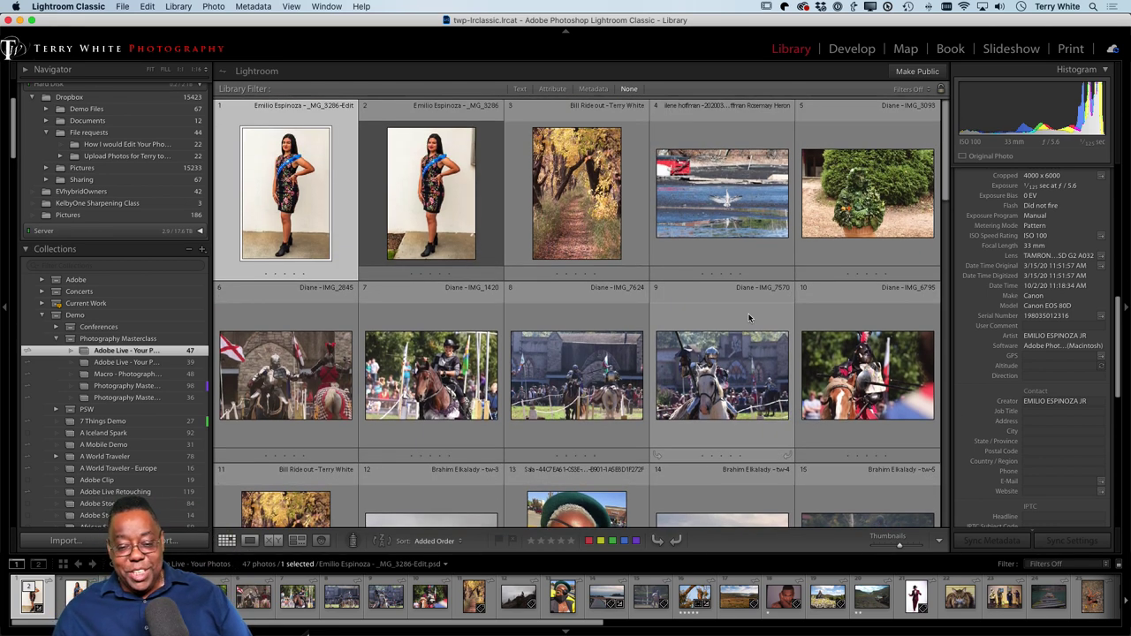
key("j")
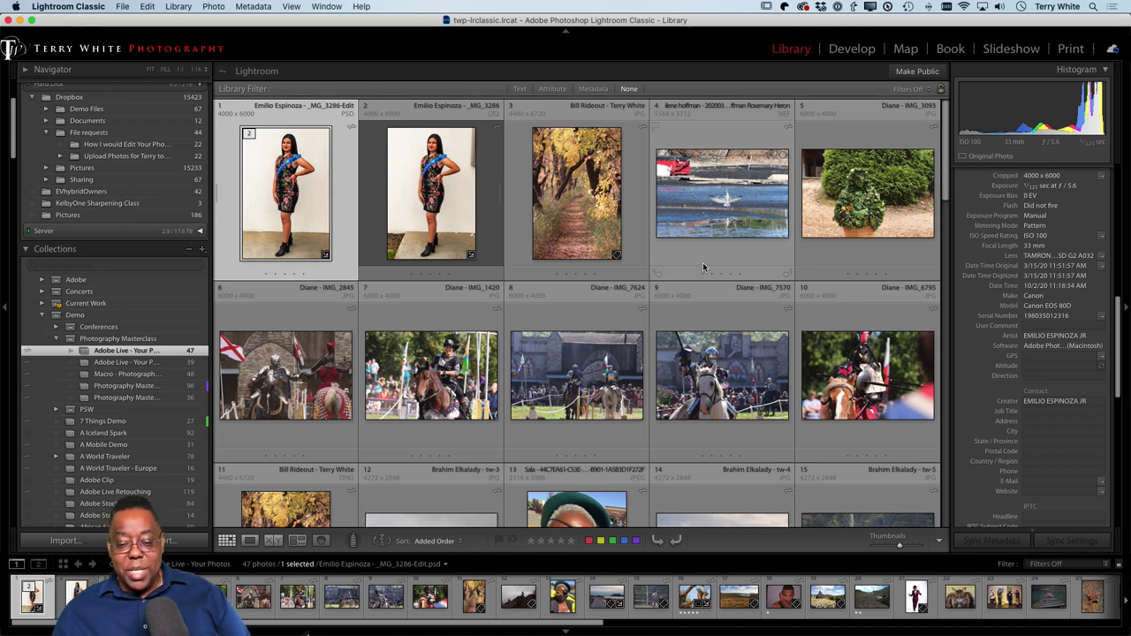
Step: Open the heron photo in Develop and start a vertical crop, repositioned so the heron sits nearer the frame's centre
double_click(725, 197)
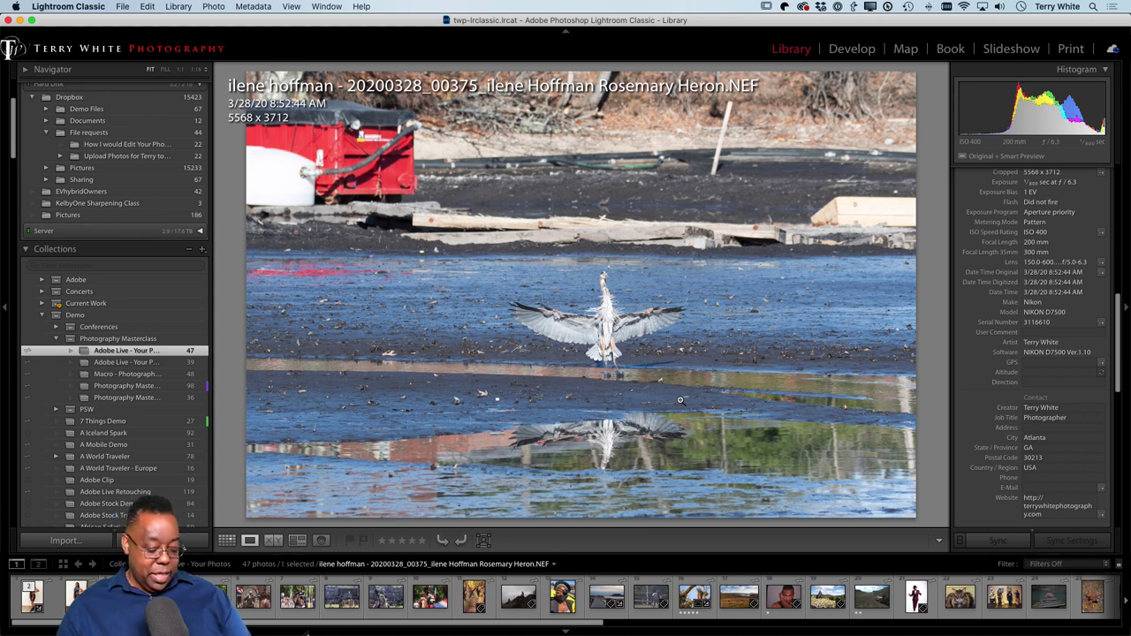
key("r")
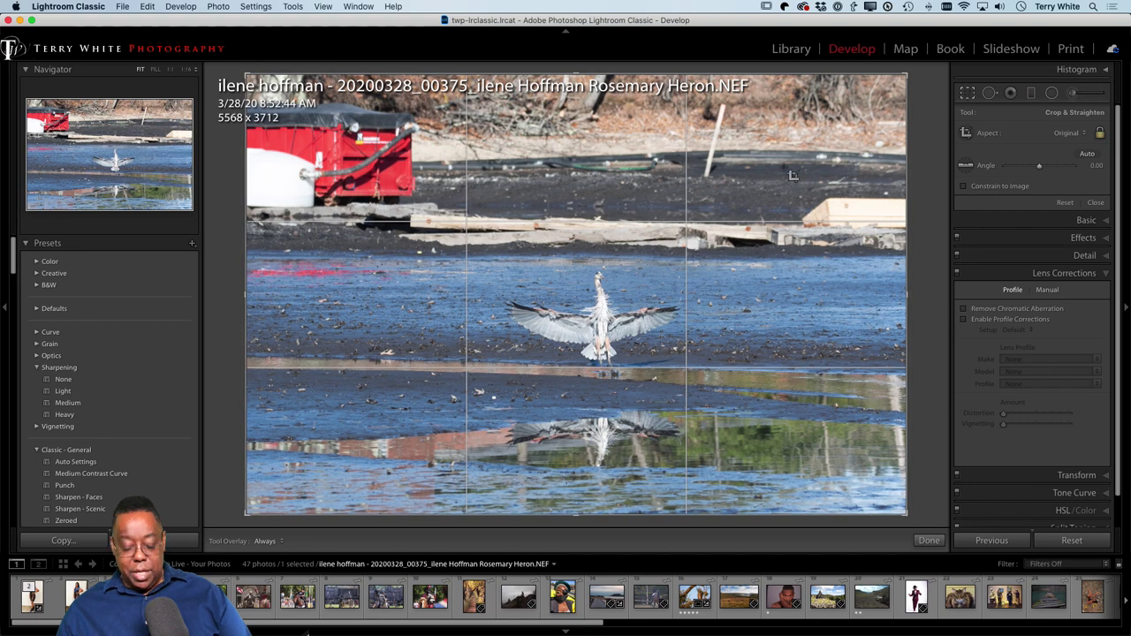
key("x")
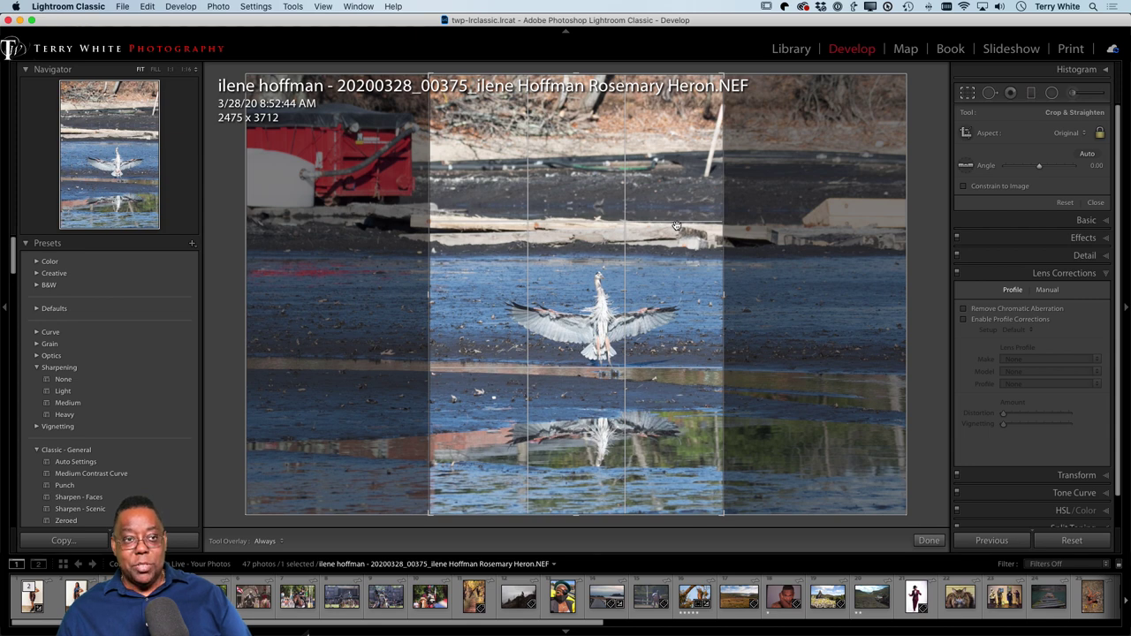
left_click_drag(668, 224, 619, 228)
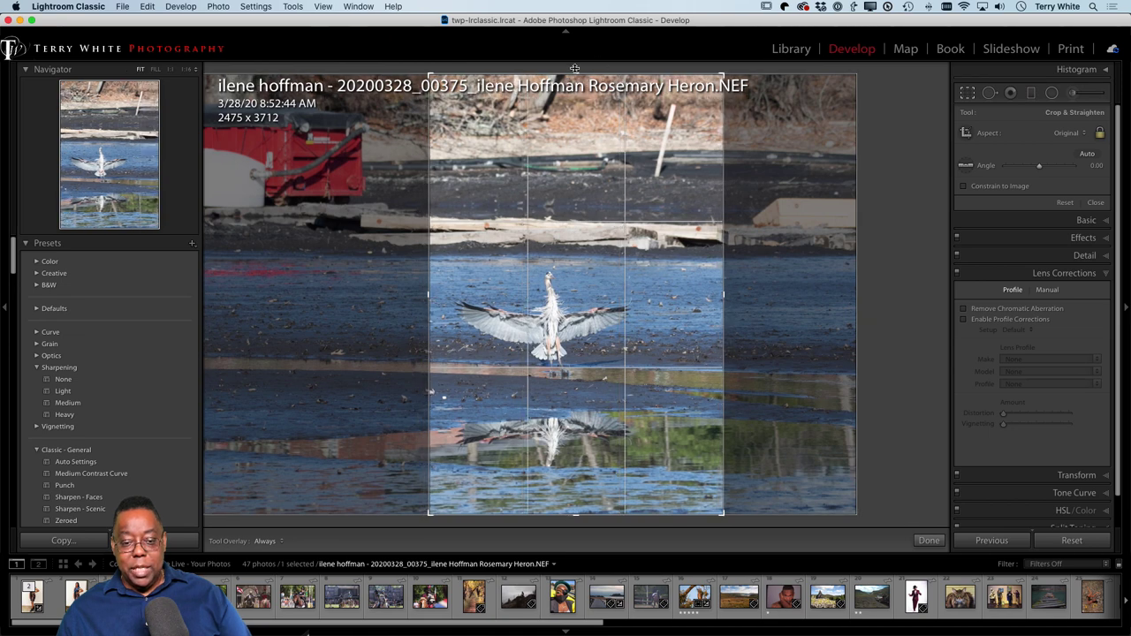
Step: Trim the upper edge of the heron crop, unlock its aspect ratio, tighten it to about 2323 x 3284, and apply the crop
left_click_drag(576, 75, 575, 85)
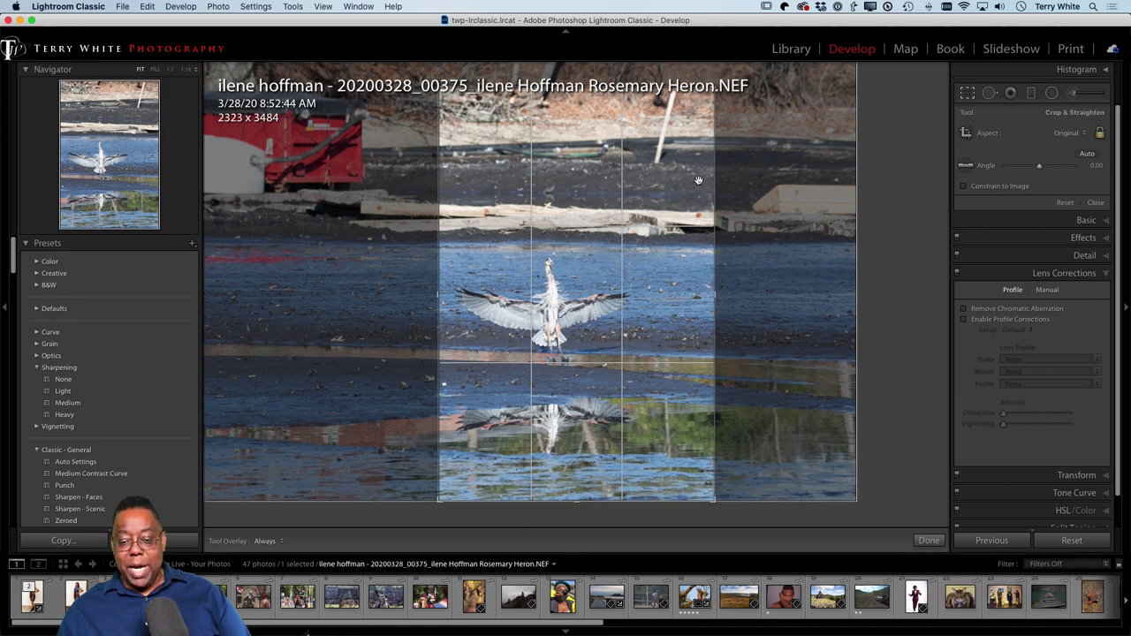
left_click(1099, 133)
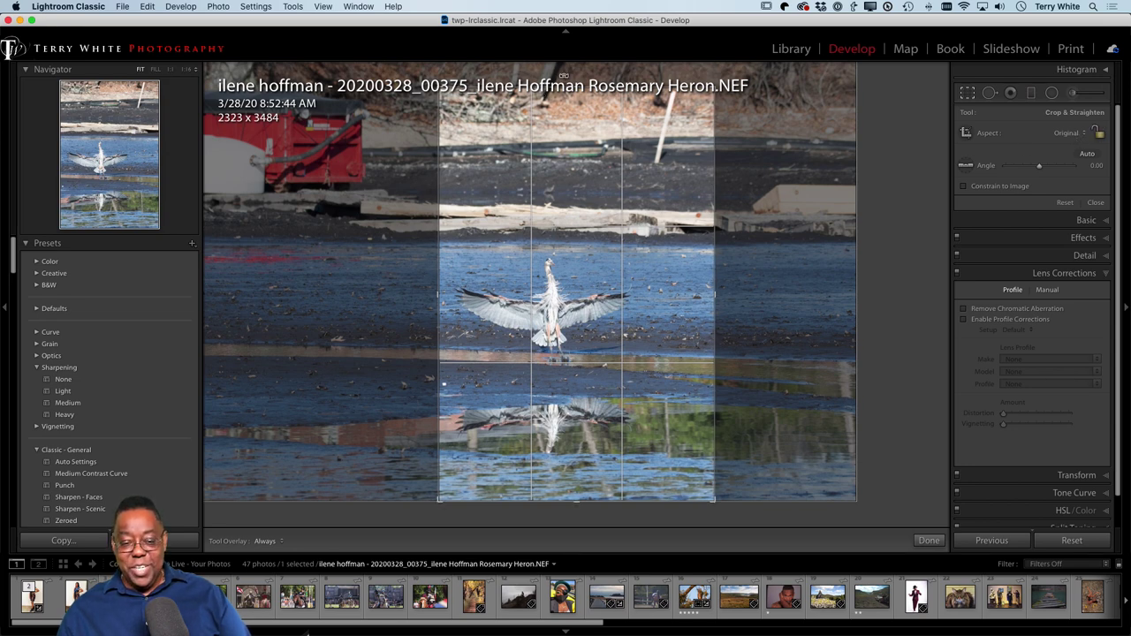
left_click_drag(577, 81, 576, 92)
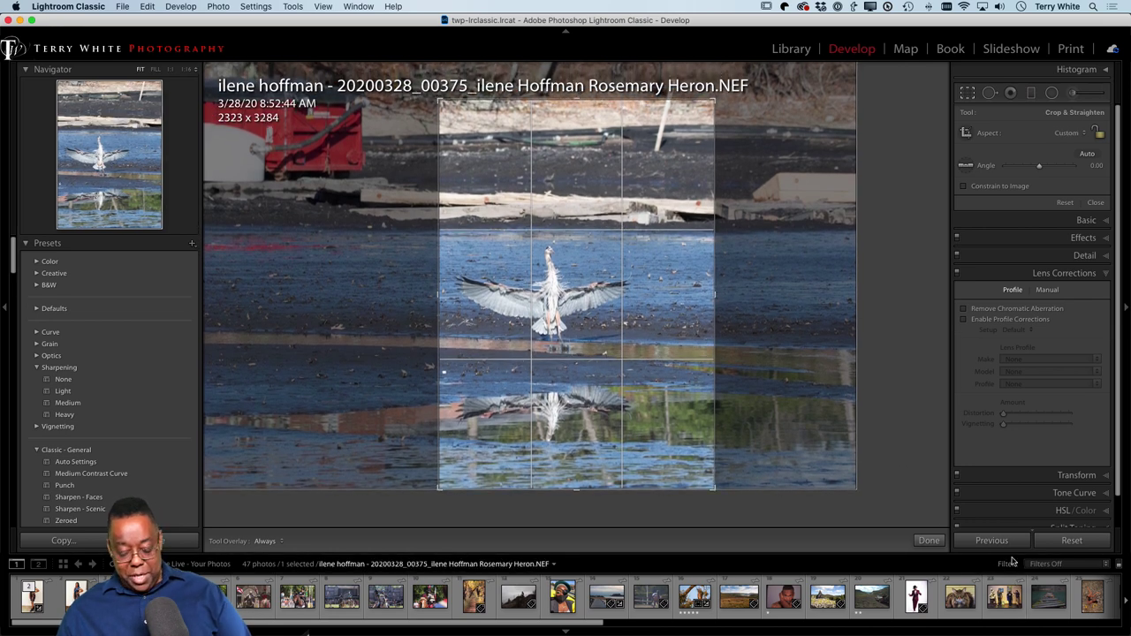
key("d")
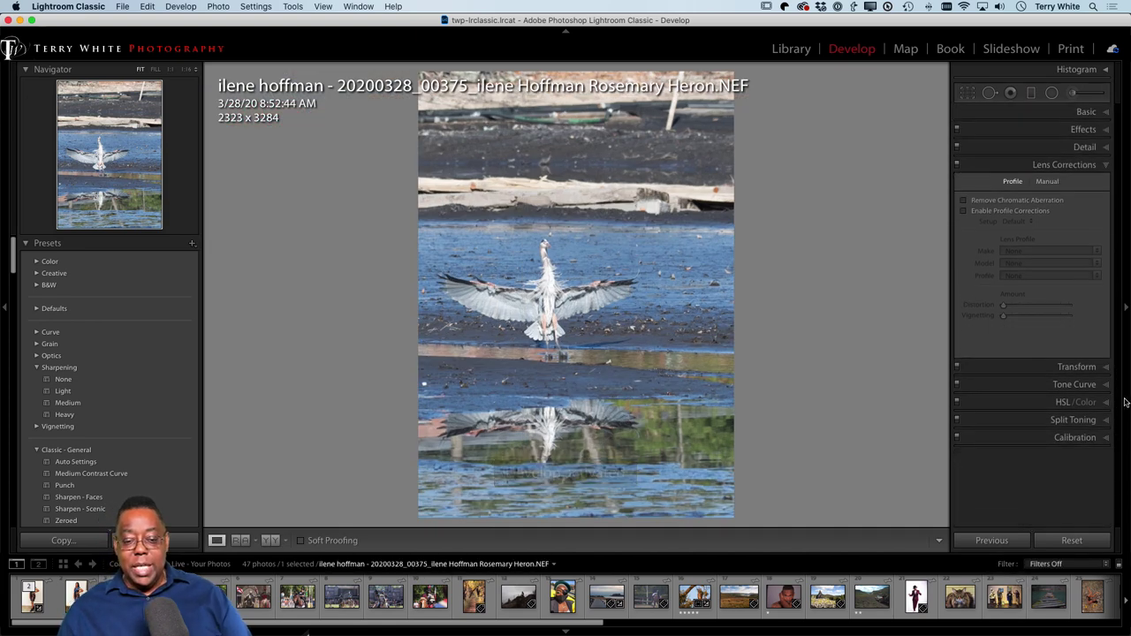
Step: Enable chromatic aberration removal and lens profile corrections for the heron photo, and set its colour profile to Adobe Landscape
left_click(997, 212)
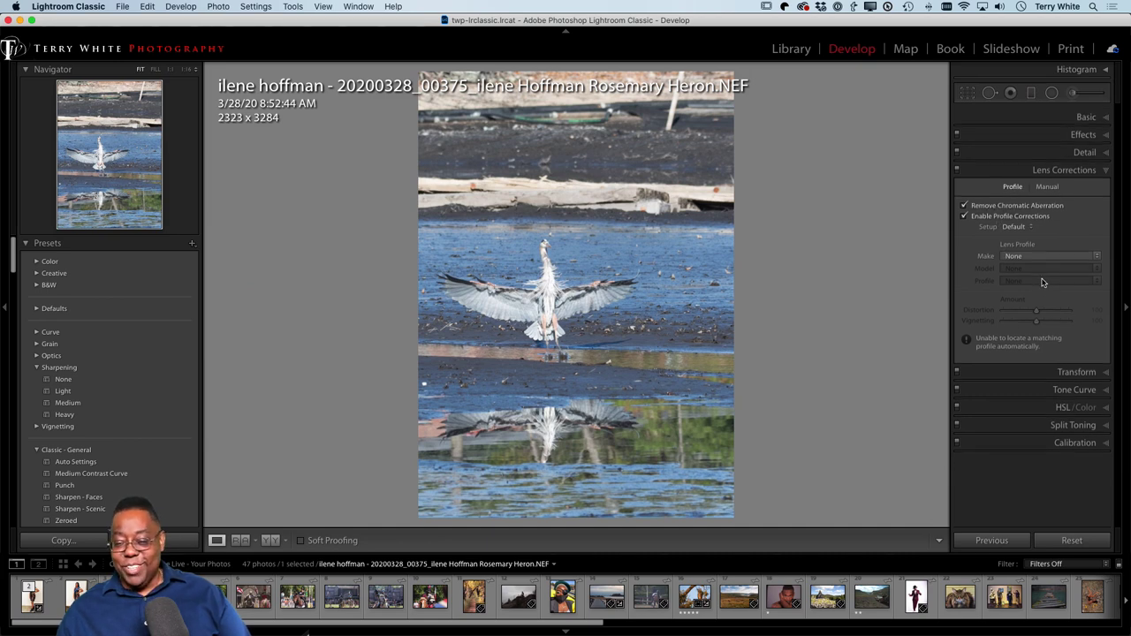
left_click(1077, 114)
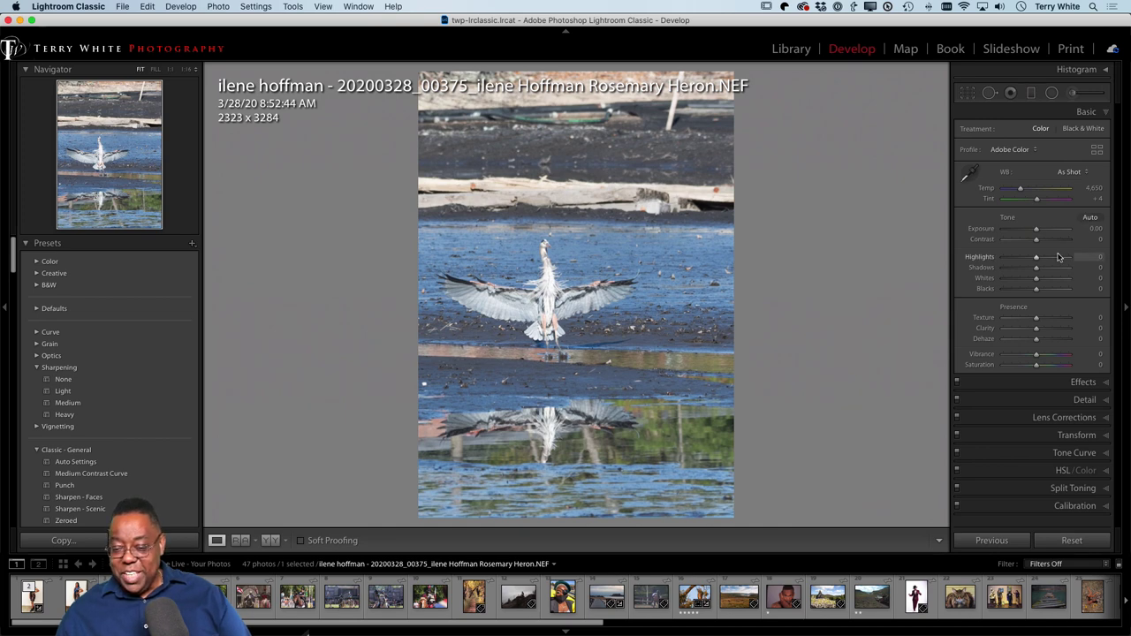
left_click(1012, 151)
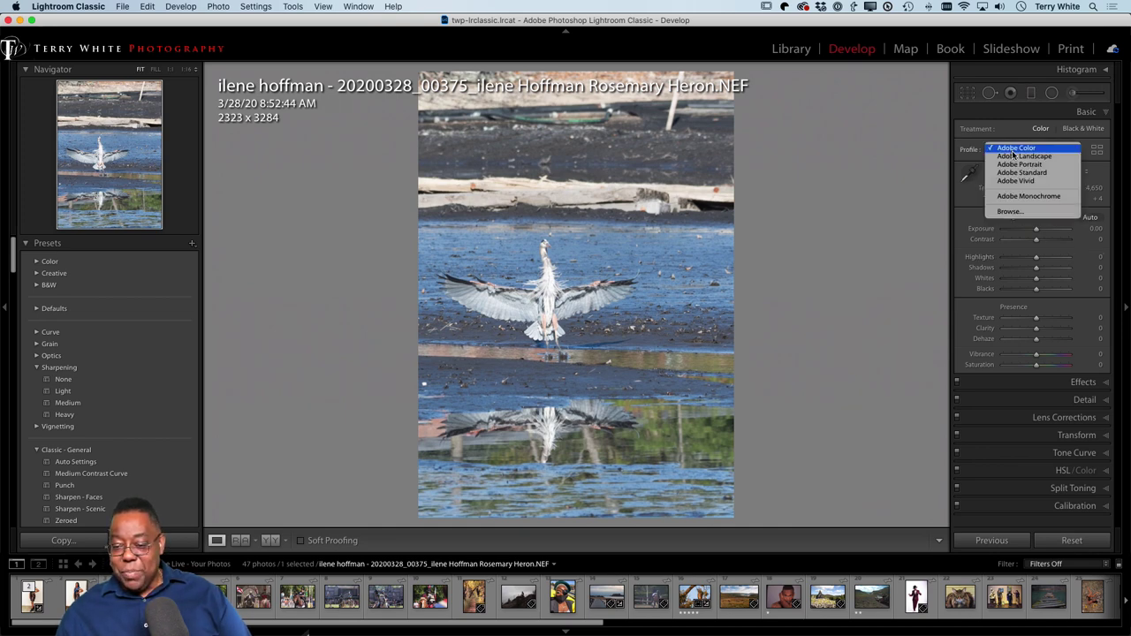
left_click(1027, 156)
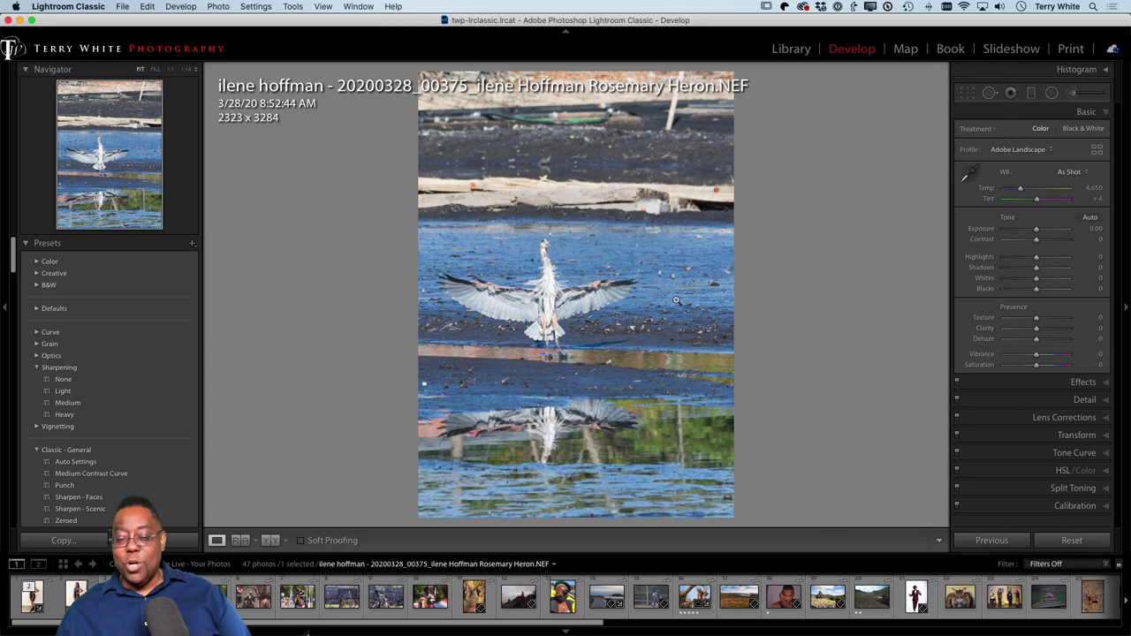
Step: Apply Auto tone to the heron photo, then set Saturation to +7 and Dehaze to +7
left_click(1091, 217)
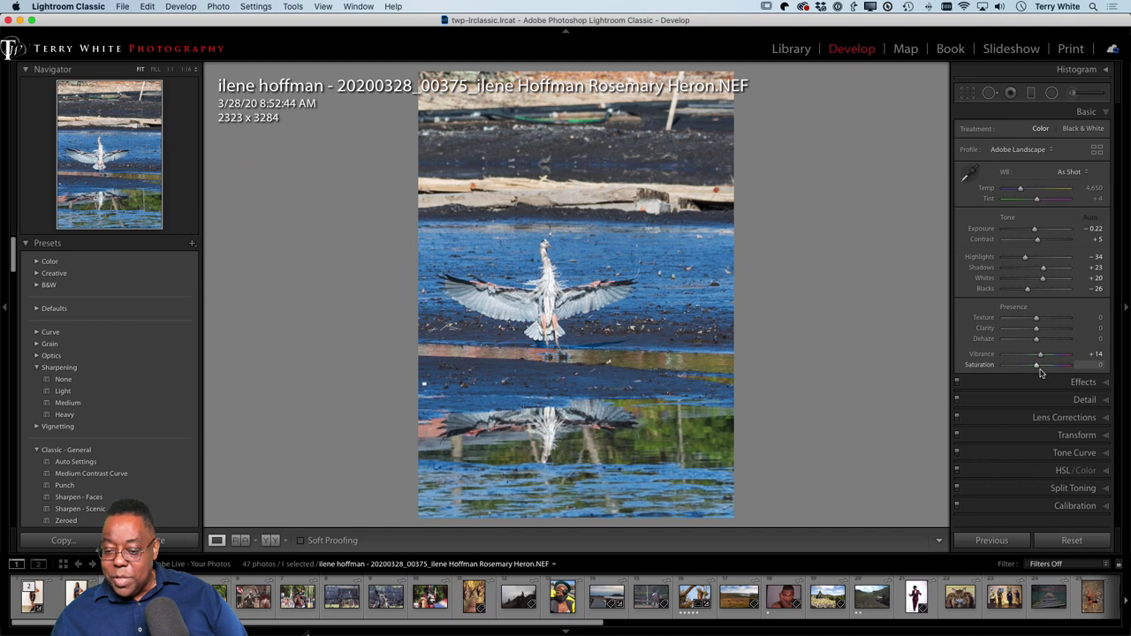
left_click_drag(1037, 366, 1039, 365)
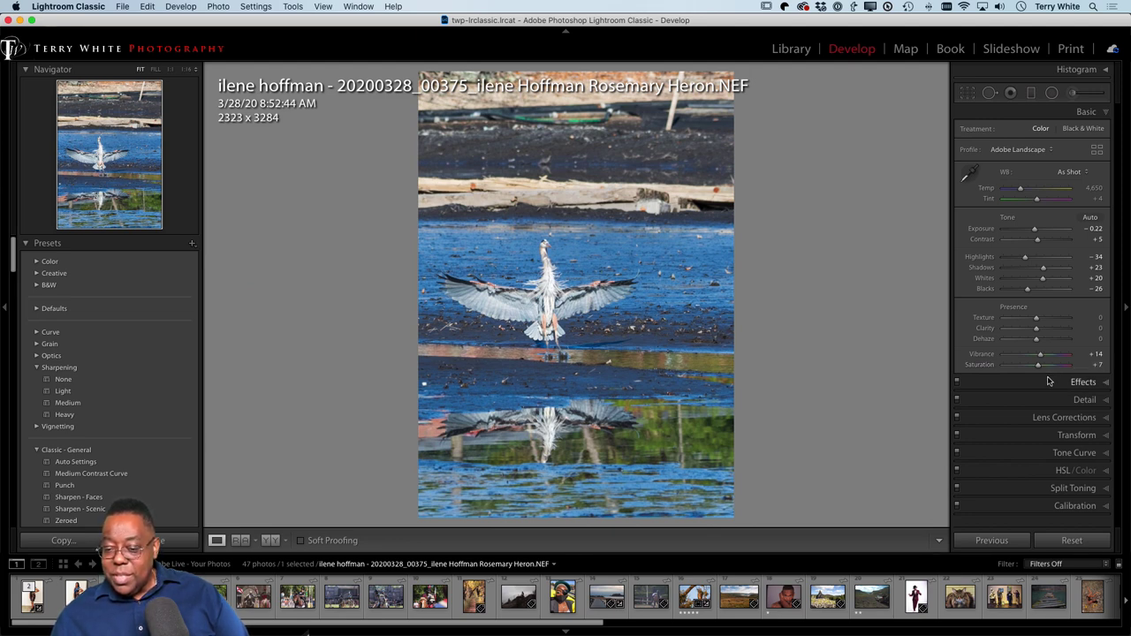
left_click(1052, 386)
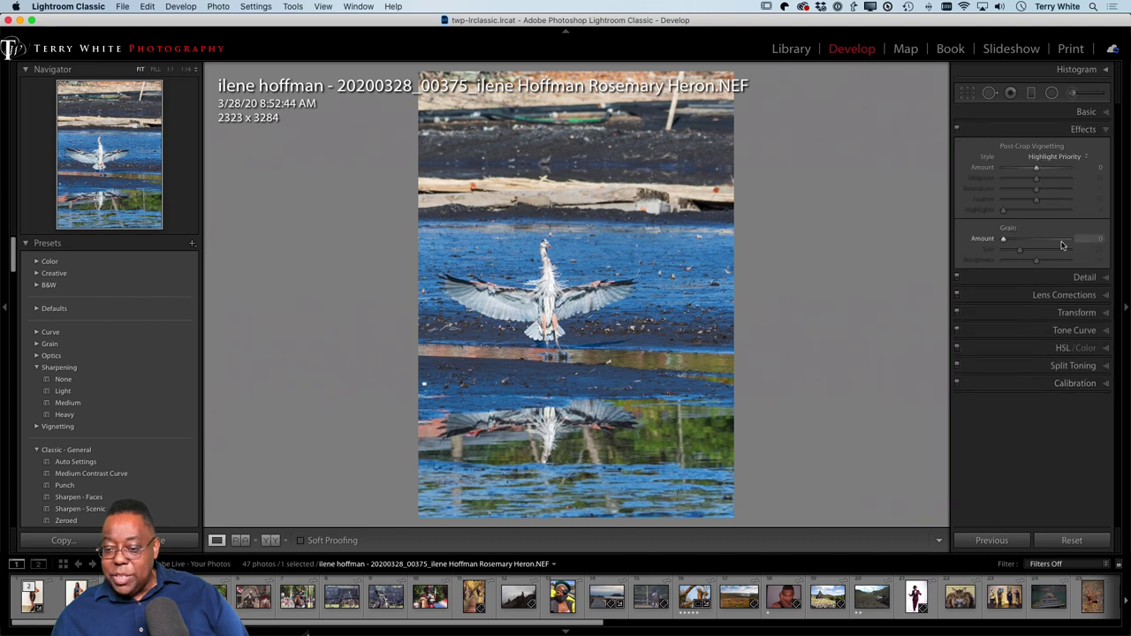
left_click(1085, 112)
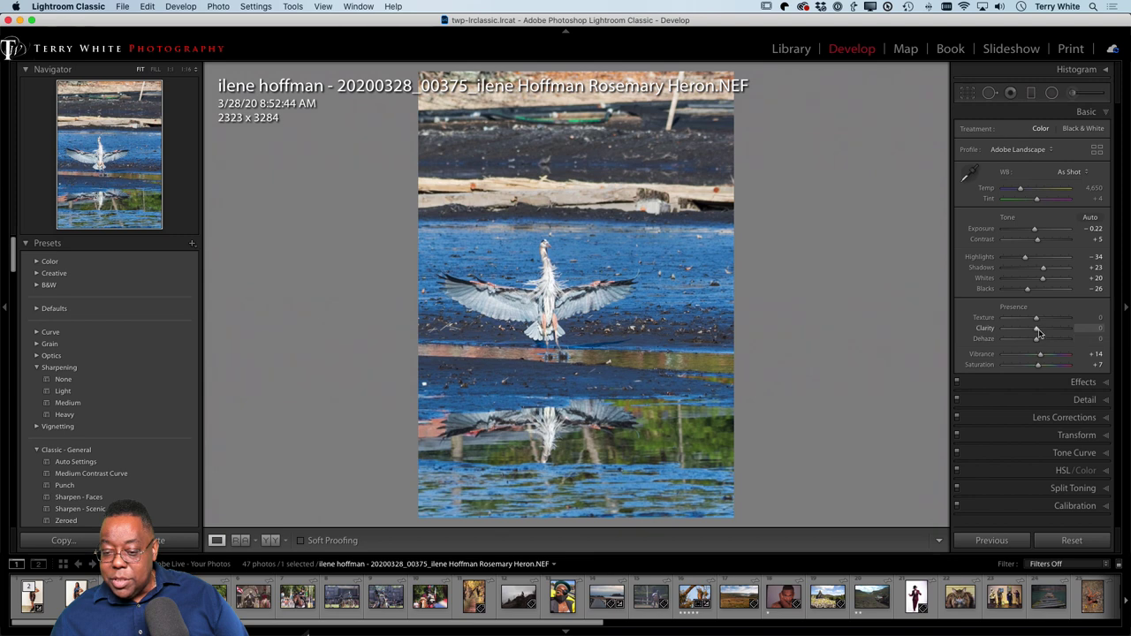
left_click_drag(1040, 342, 1038, 343)
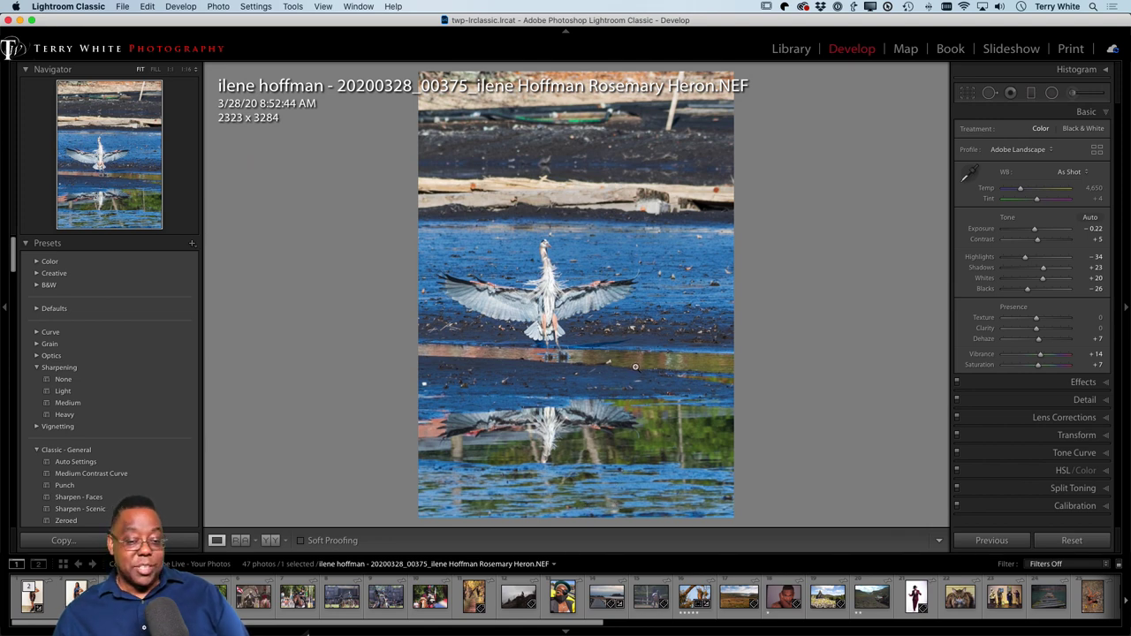
Step: Open the heron photo in Photoshop and use the Spot Healing Brush at size 125 to remove the background pole and its reflections in the water
key("p")
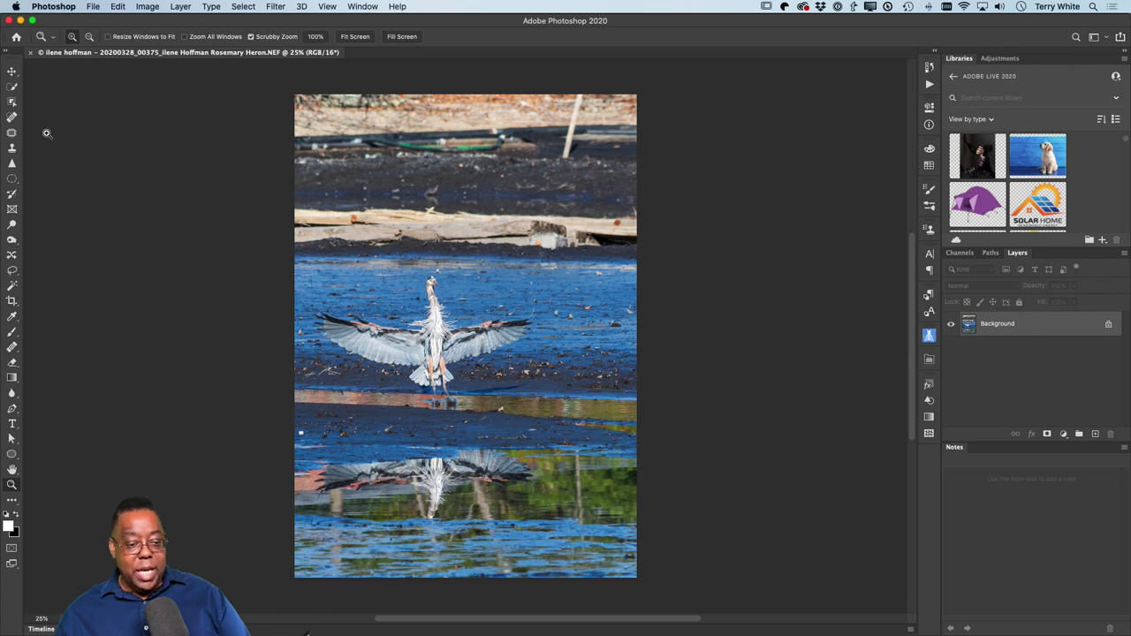
left_click(14, 119)
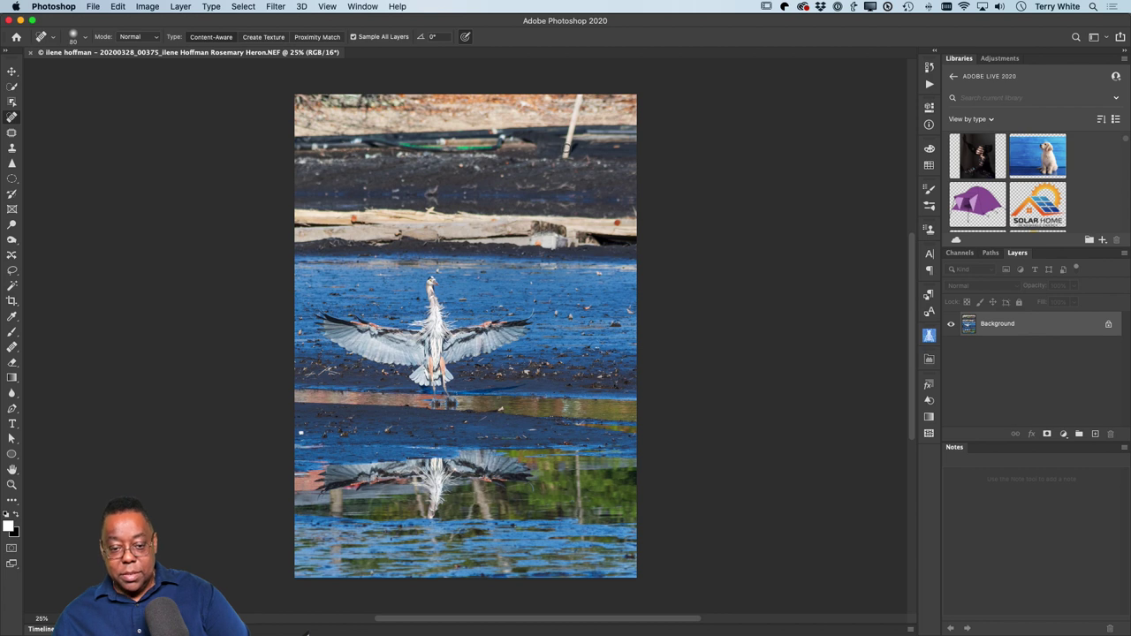
mouse_move(564, 160)
left_mouse_down()
mouse_move(583, 92)
mouse_move(569, 152)
left_mouse_up()
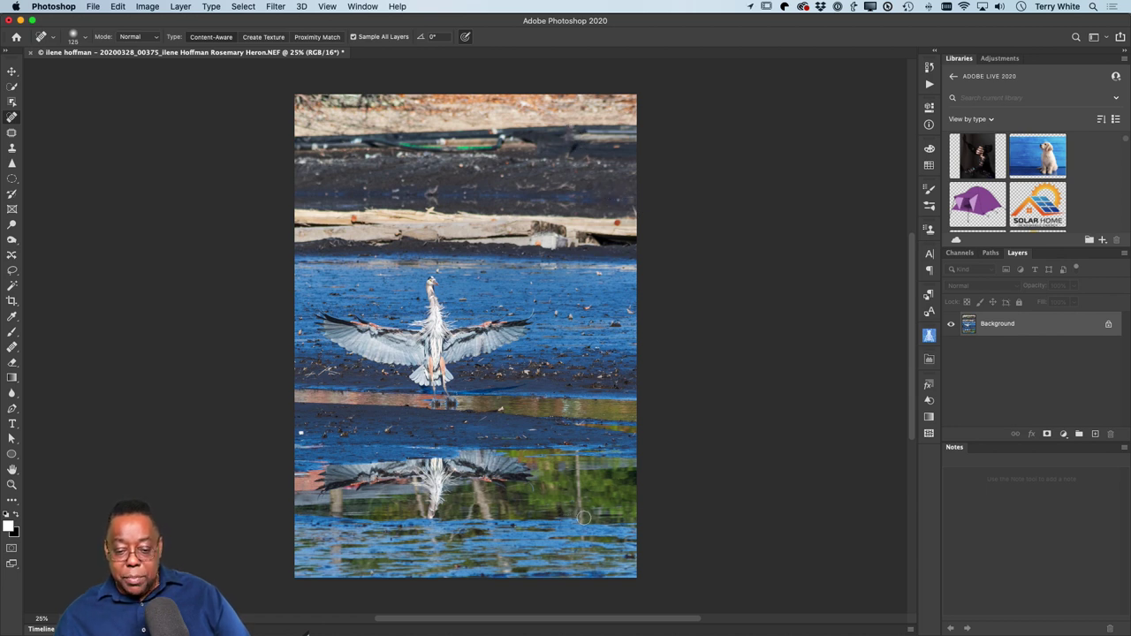
left_click_drag(578, 460, 578, 507)
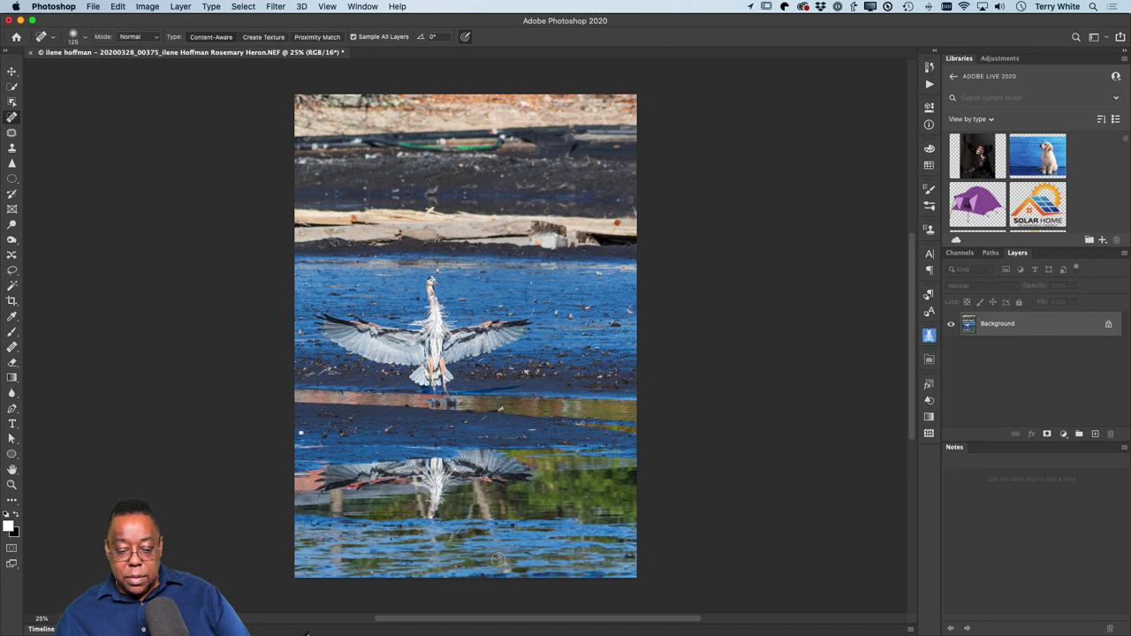
left_click_drag(336, 546, 335, 570)
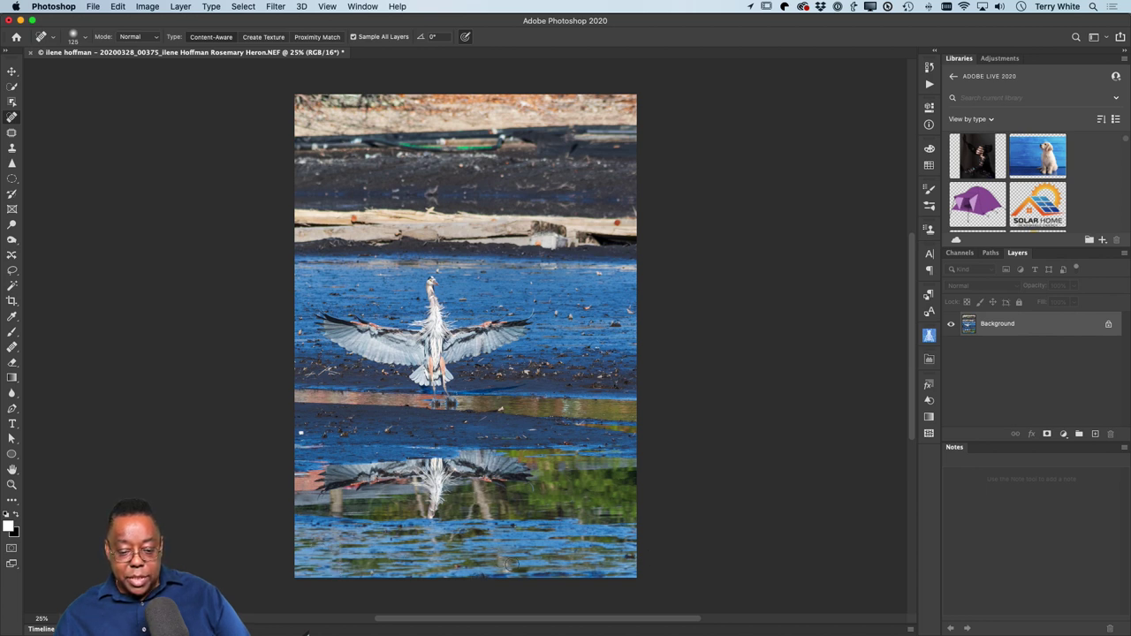
left_click_drag(496, 549, 502, 579)
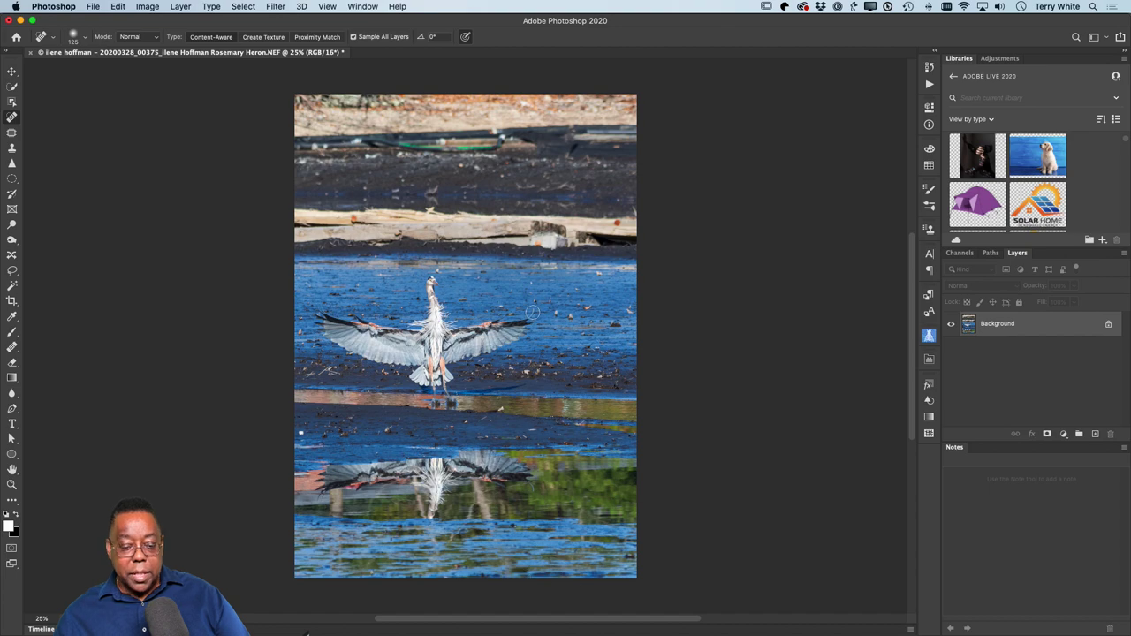
Step: Zoom in on the heron and heal away the leaf and twig on the mud bank below it with a size 80 brush
key("z")
left_click_drag(458, 309, 505, 325)
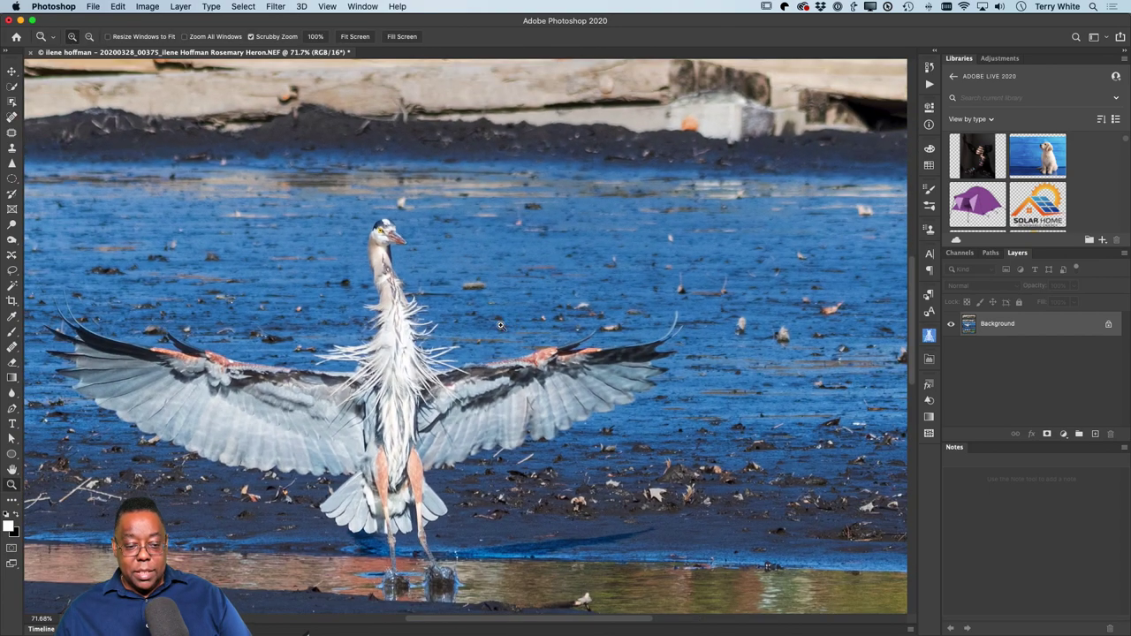
left_click_drag(411, 329, 444, 331)
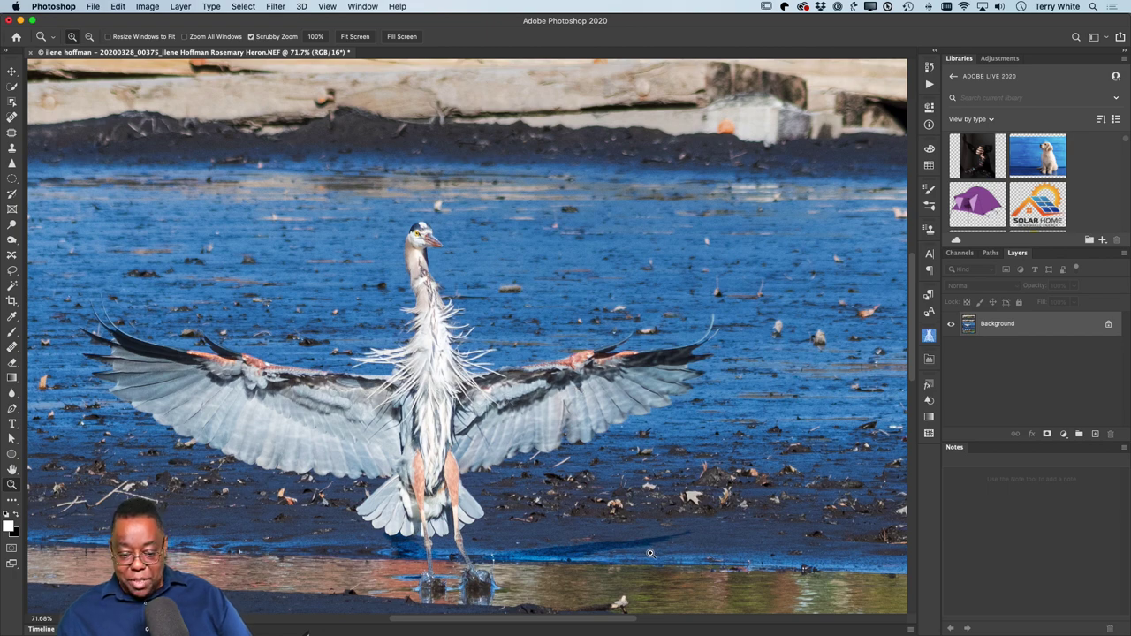
left_click_drag(650, 553, 648, 511)
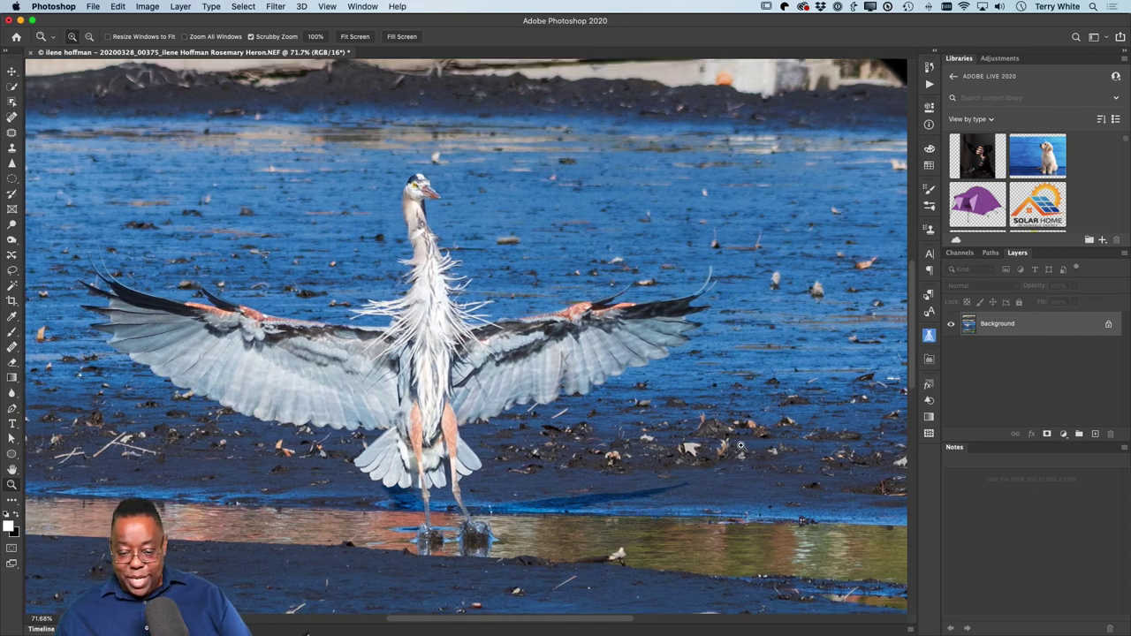
left_click(12, 117)
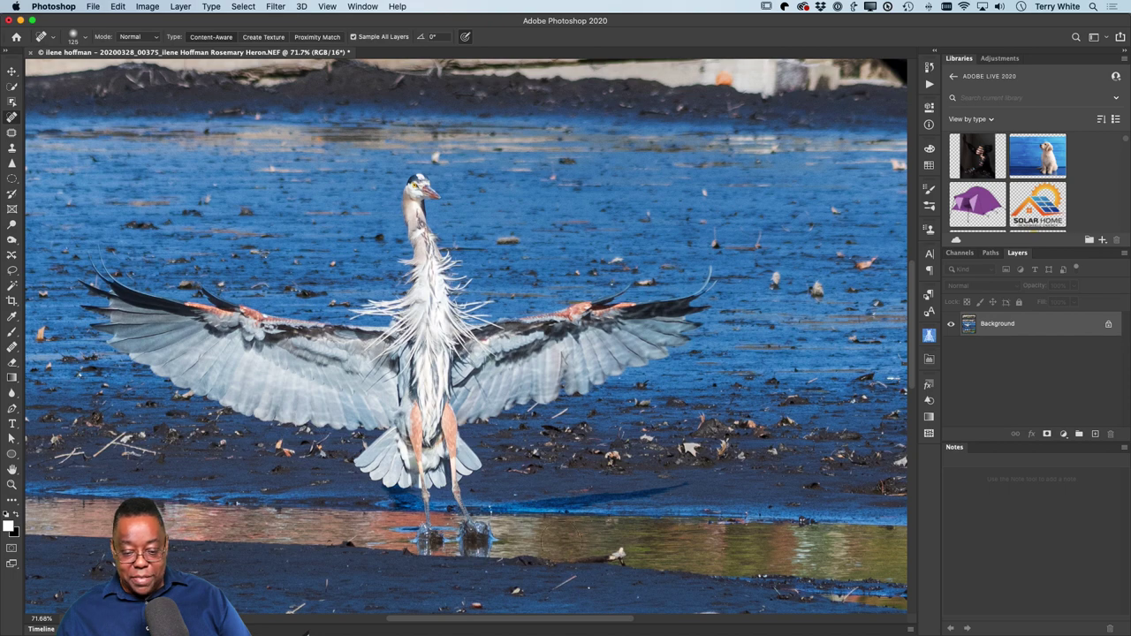
key("bracketleft")
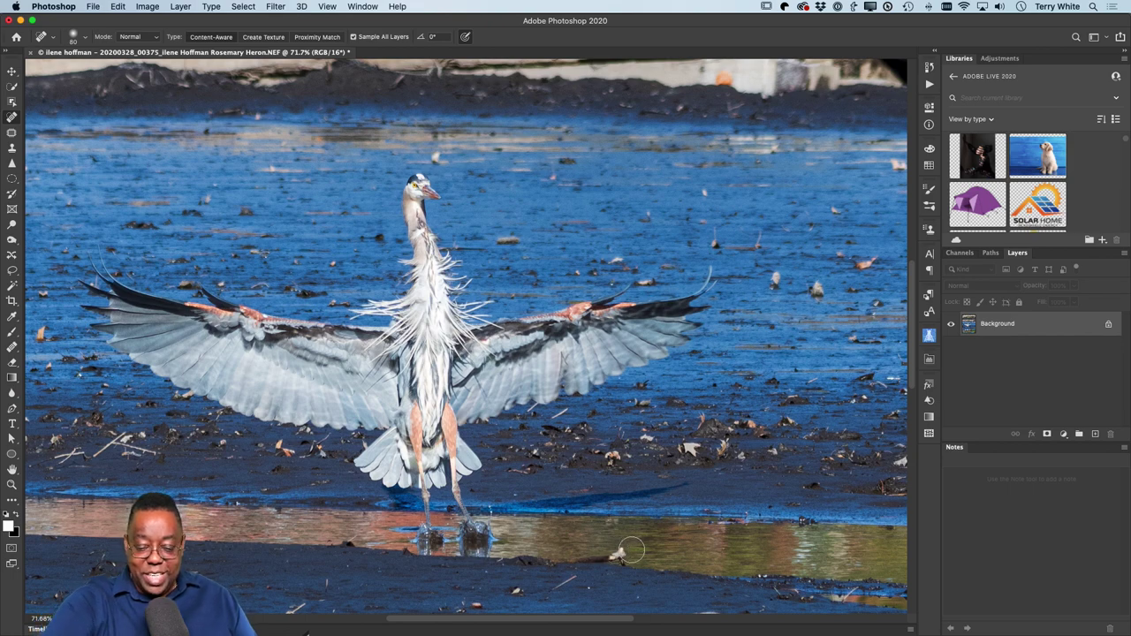
left_click(621, 554)
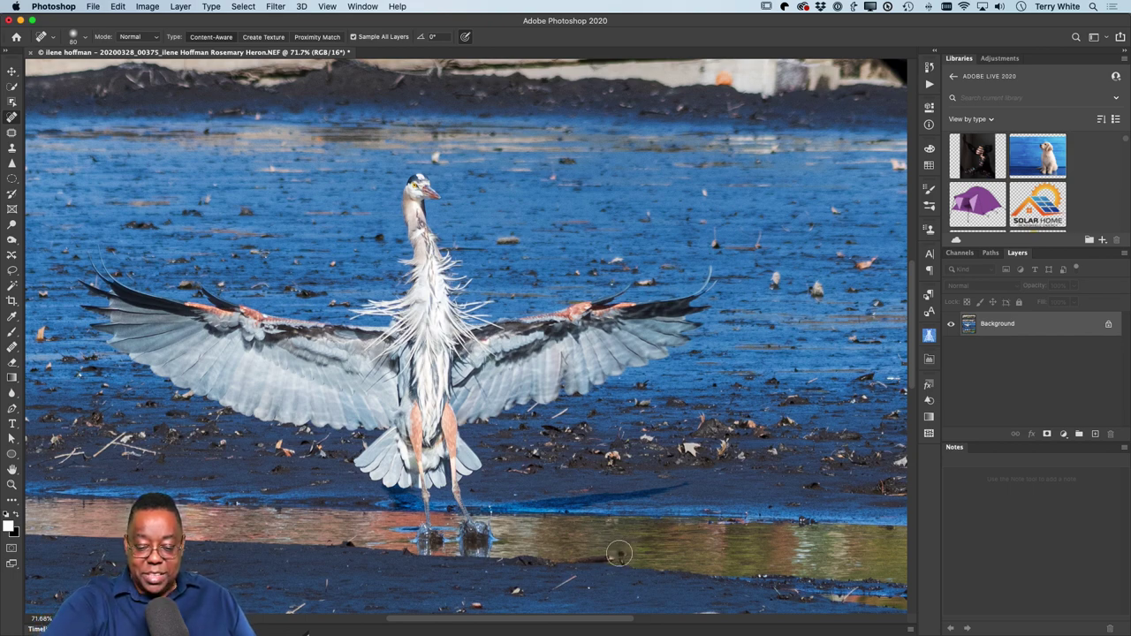
left_click_drag(578, 580, 558, 583)
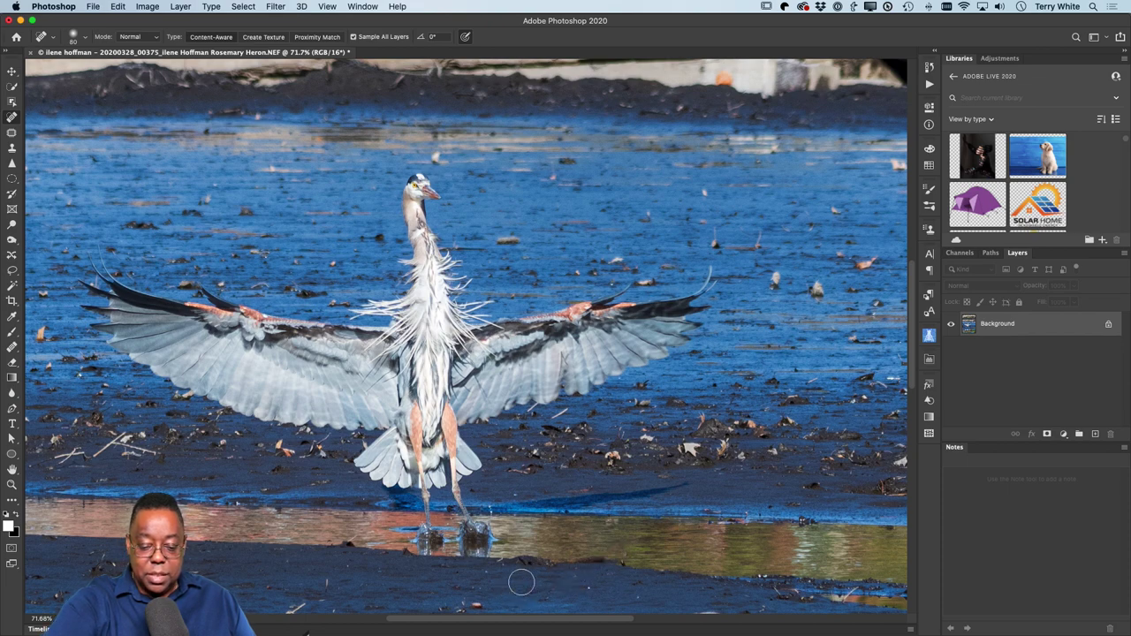
Step: Heal away the scattered leaves and twigs in the blue water and on the mud around the heron with the size 80 brush
left_click(775, 281)
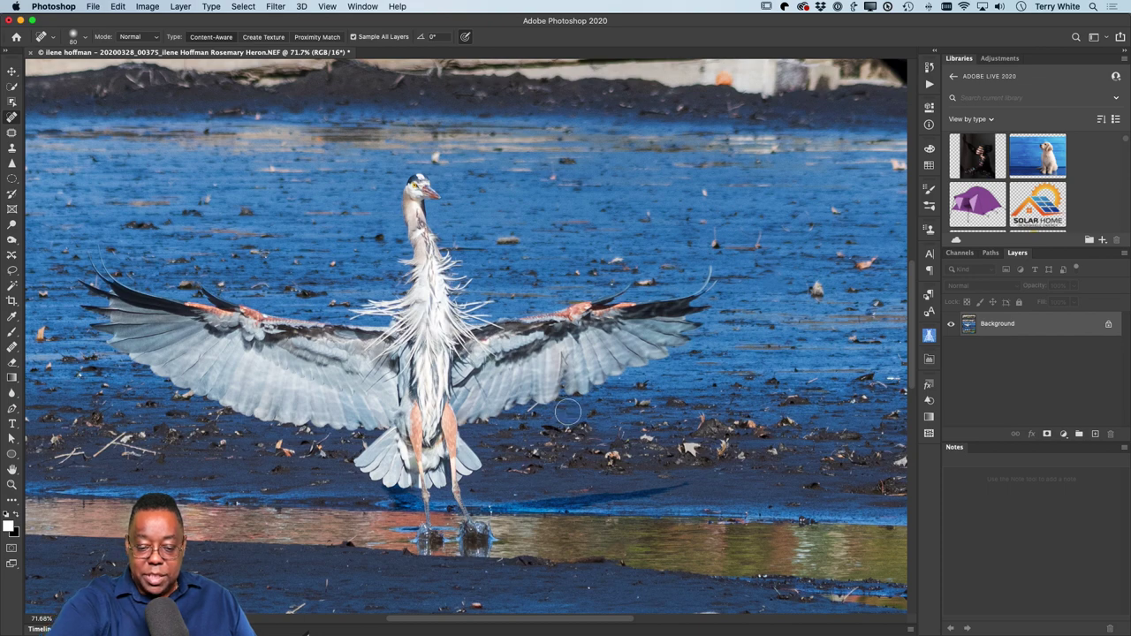
mouse_move(142, 439)
left_mouse_down()
mouse_move(112, 442)
mouse_move(95, 456)
mouse_move(125, 451)
mouse_move(142, 430)
mouse_move(129, 455)
mouse_move(122, 443)
mouse_move(105, 456)
mouse_move(62, 452)
mouse_move(96, 462)
mouse_move(55, 438)
left_mouse_up()
left_click(54, 435)
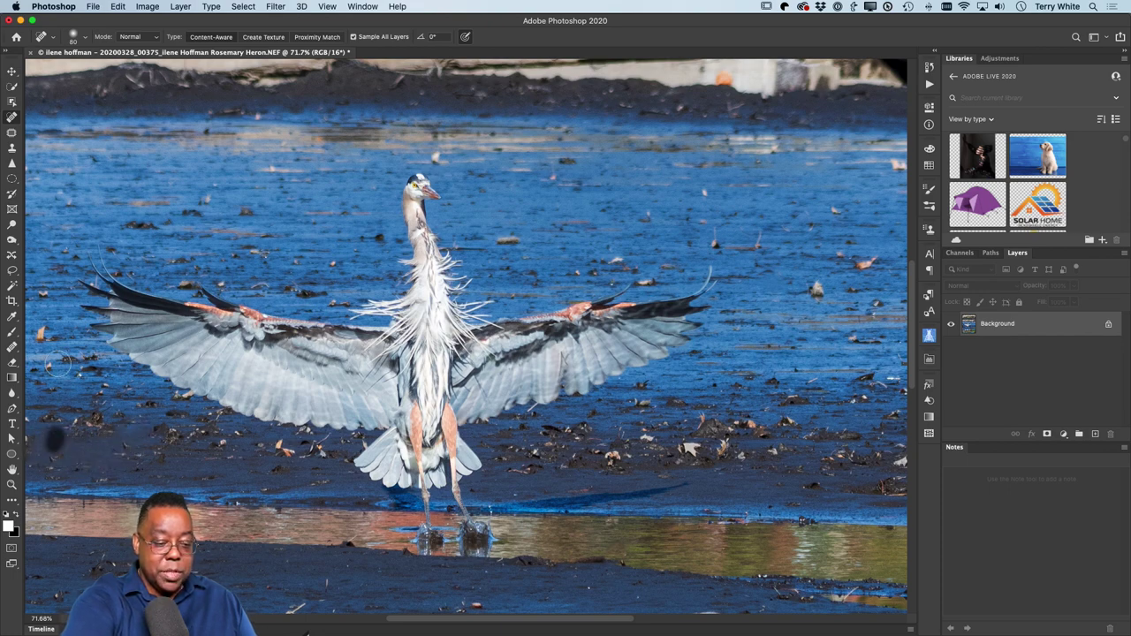
left_click(437, 158)
left_click(703, 194)
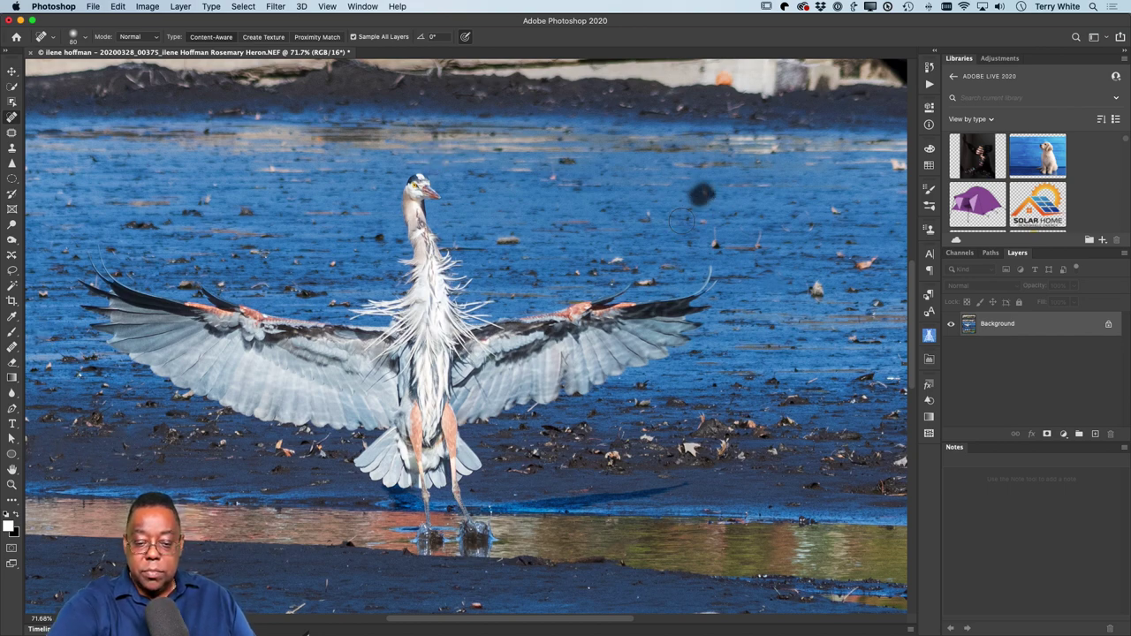
left_click(510, 240)
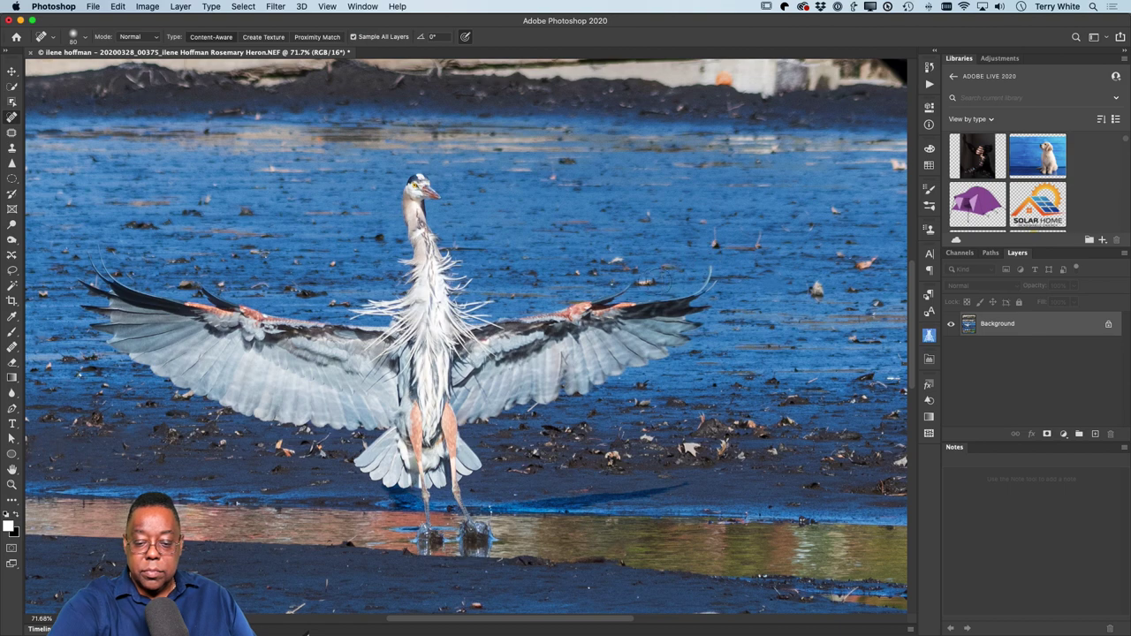
left_click(714, 233)
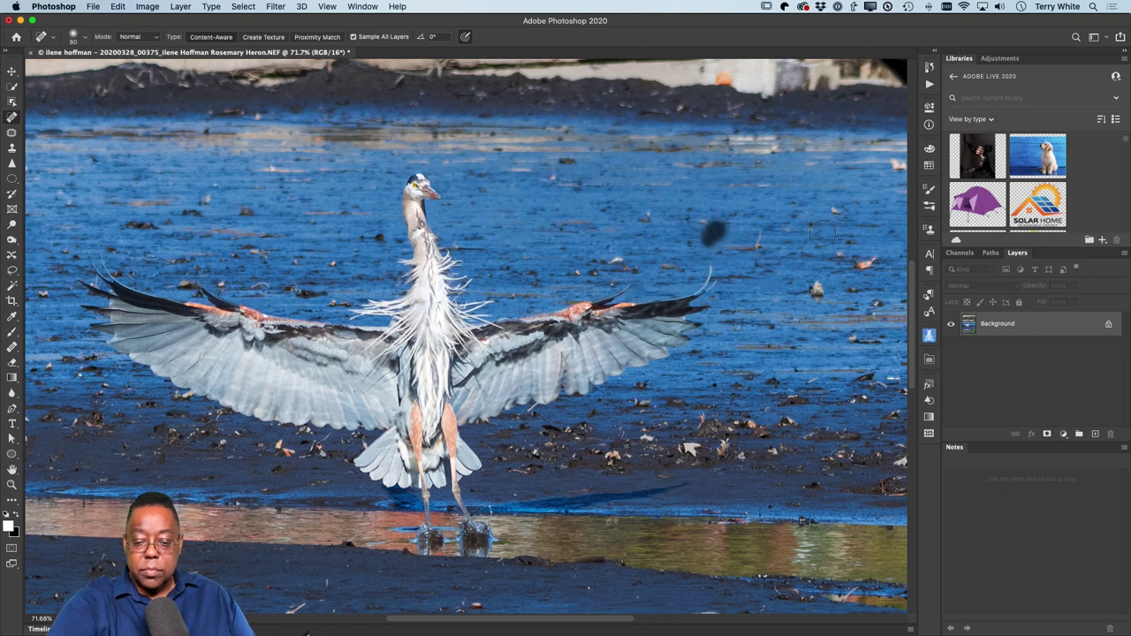
left_click(817, 288)
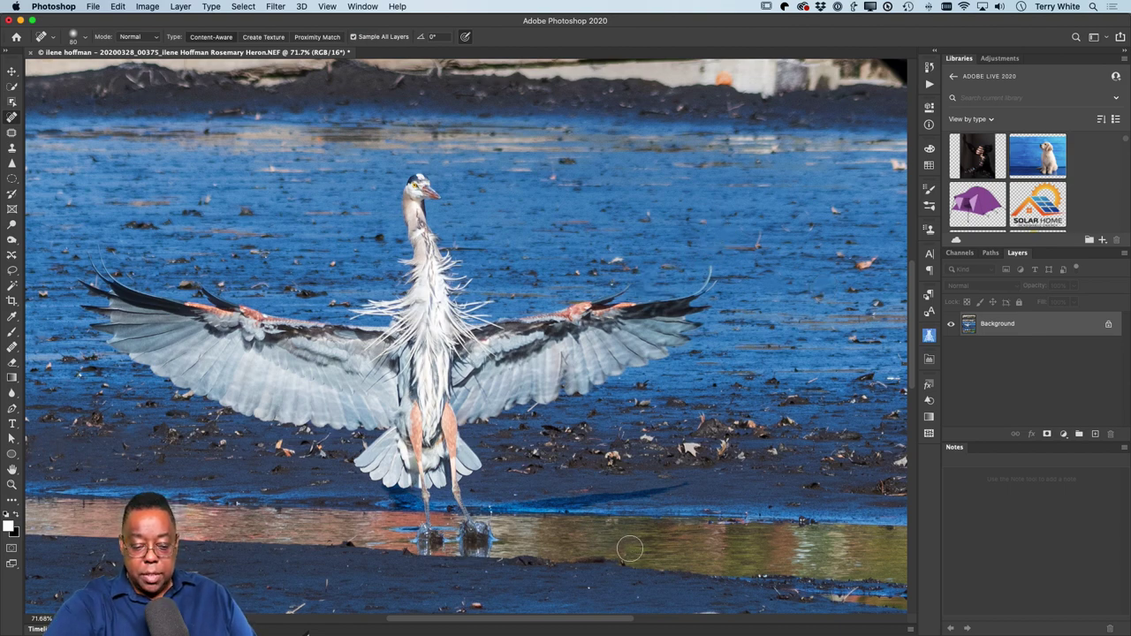
Step: Examine the mud bank below the heron and the reflection at the bottom of the photo for remaining distractions
scroll(618, 539, "down", 5)
scroll(618, 539, "left", 2)
mouse_move(379, 451)
left_mouse_down()
mouse_move(373, 465)
mouse_move(321, 482)
left_mouse_up()
left_click_drag(97, 478, 97, 478)
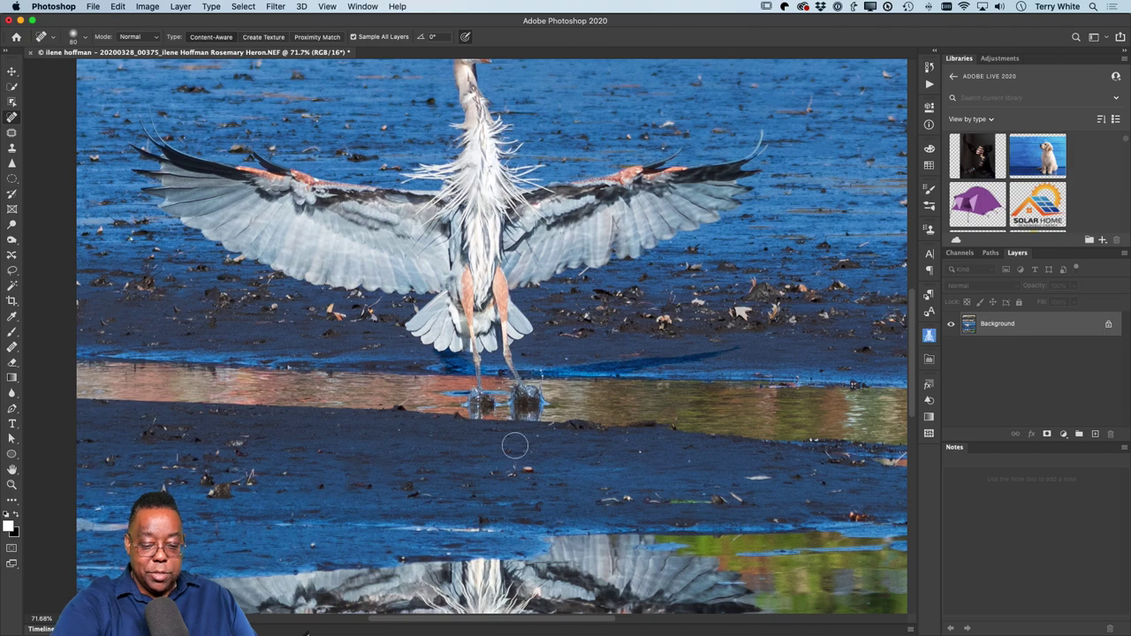
left_click_drag(552, 468, 504, 464)
scroll(630, 478, "down", 10)
scroll(629, 477, "right", 2)
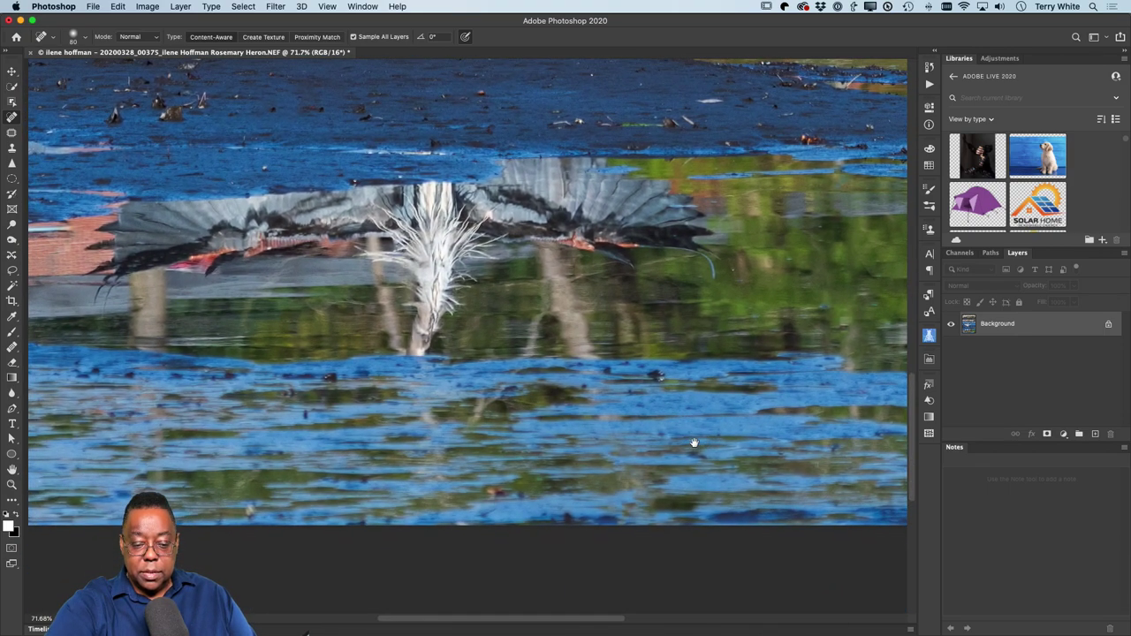
scroll(684, 435, "up", 10)
scroll(684, 435, "left", 2)
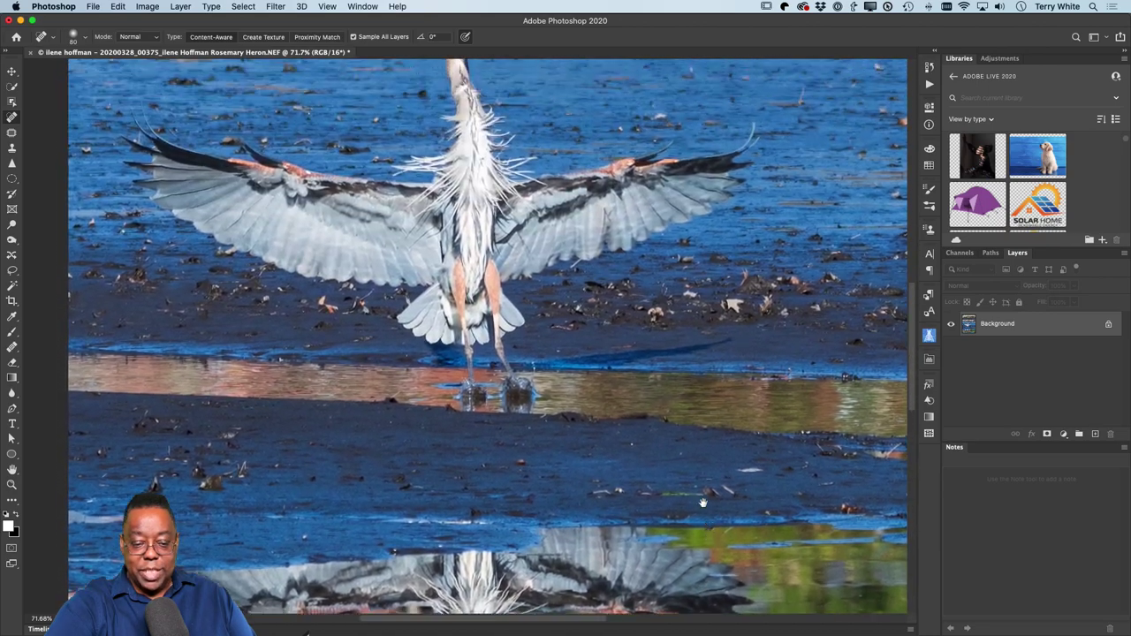
Step: Heal away the orange leaf in the water beyond the heron's right-hand wing tip and check the upper bank for distractions
scroll(707, 514, "up", 10)
scroll(693, 522, "right", 2)
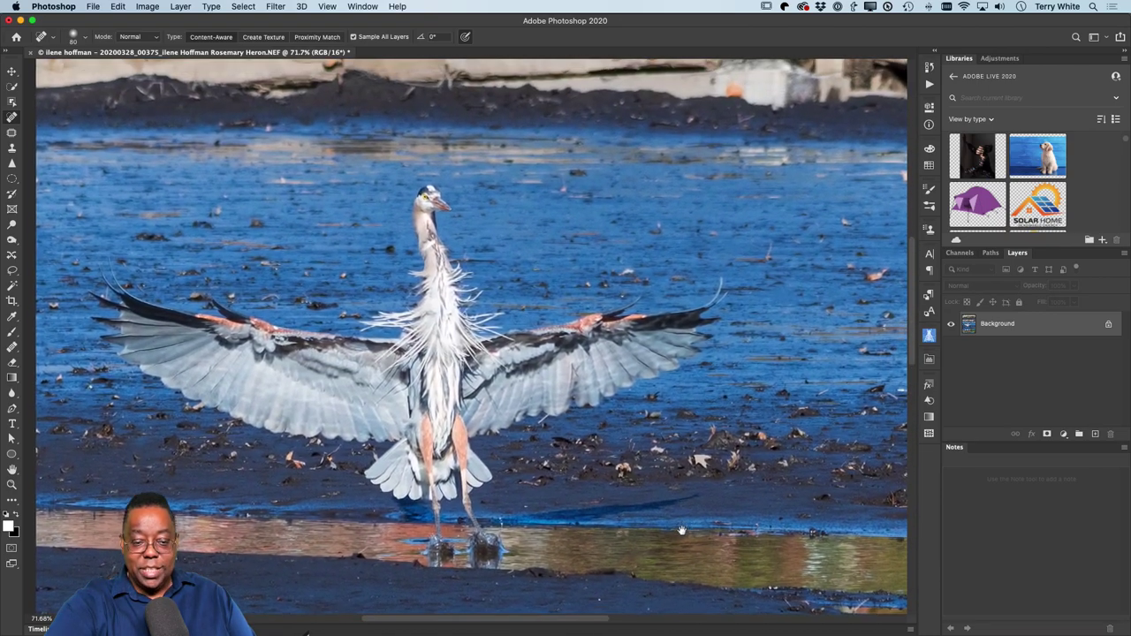
scroll(682, 528, "up", 2)
left_click_drag(680, 543, 657, 555)
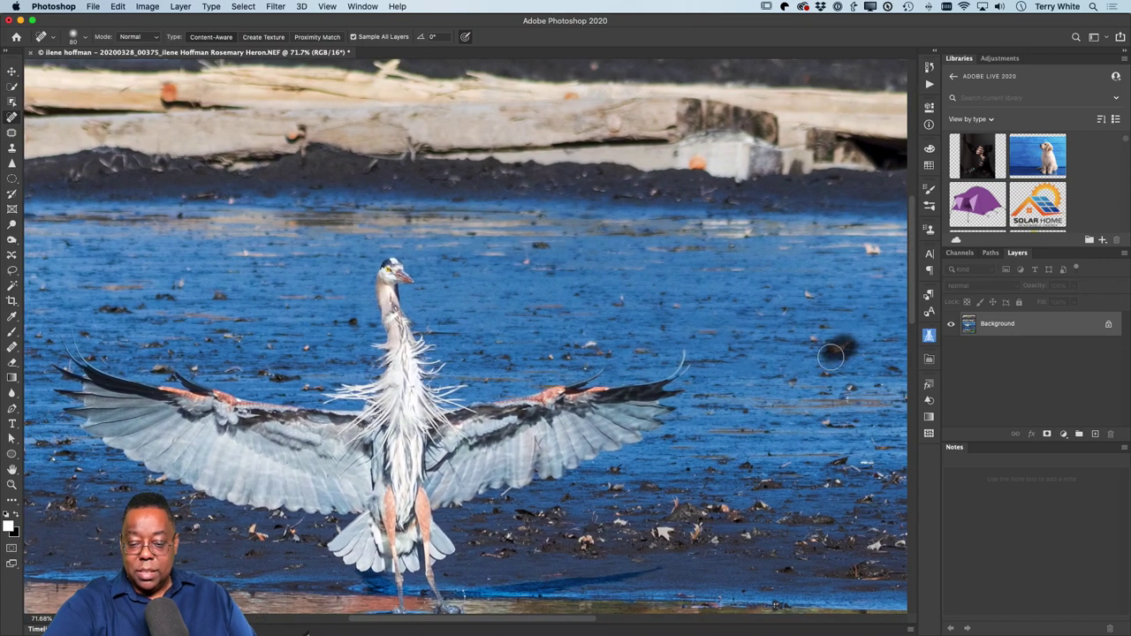
left_click_drag(749, 501, 673, 635)
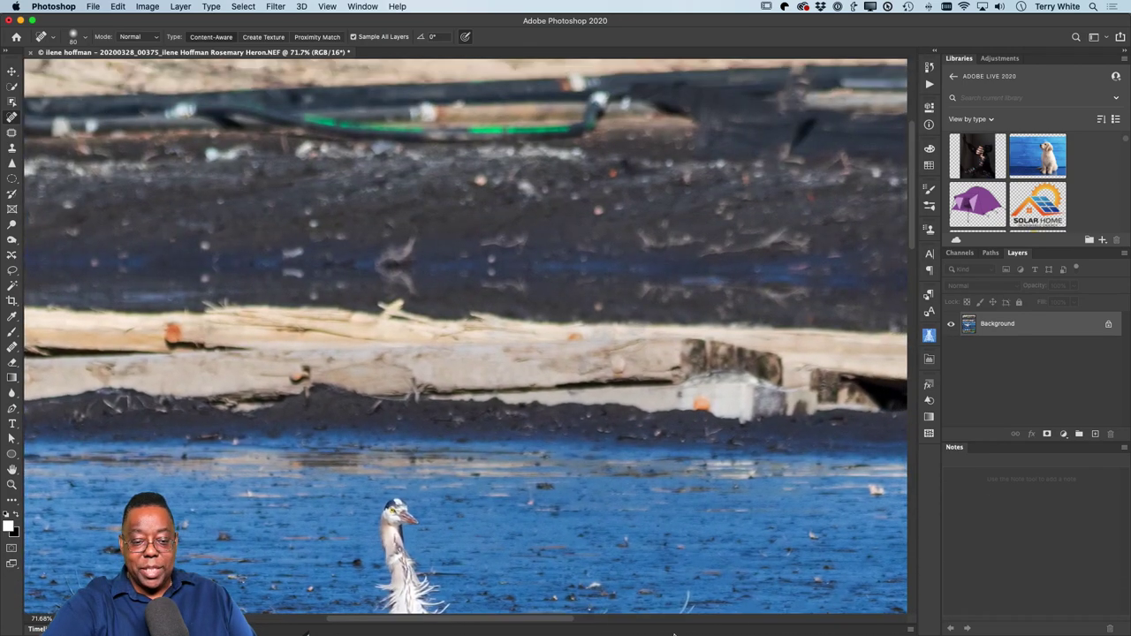
left_click_drag(661, 567, 671, 372)
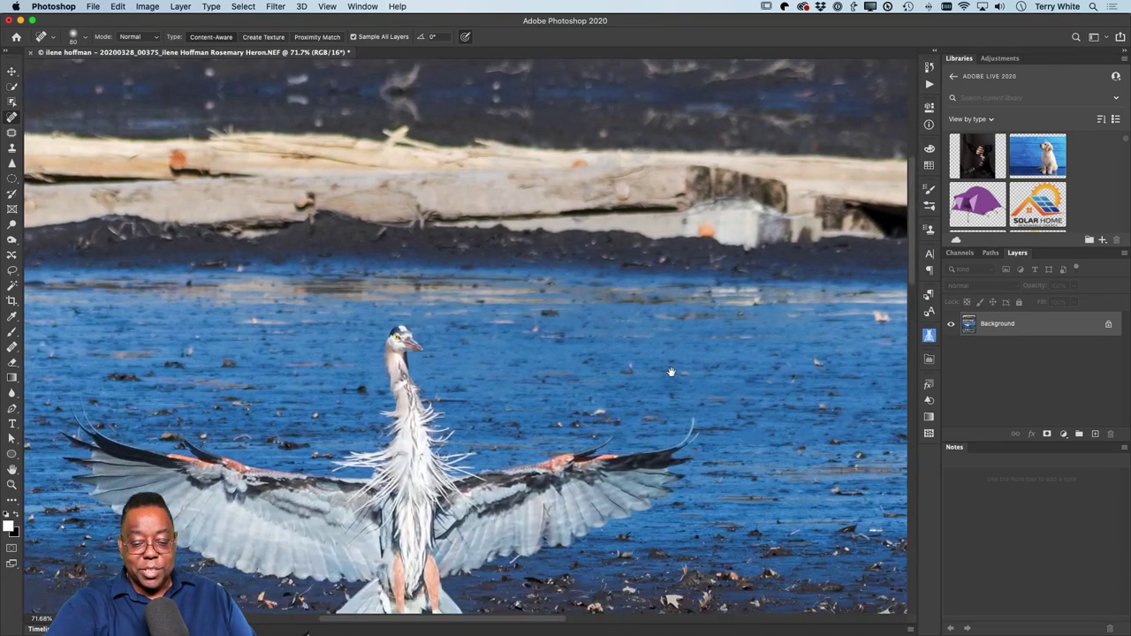
scroll(671, 372, "down", 5)
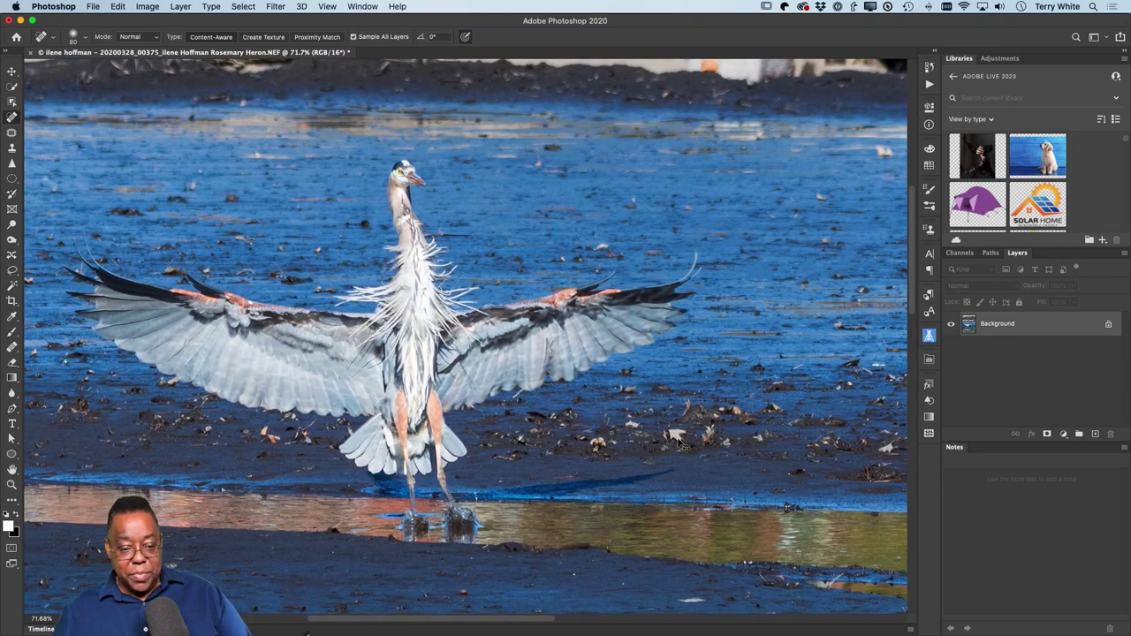
Step: Save and close the retouched heron photo and return to the Library grid in Lightroom Classic
key("super+s")
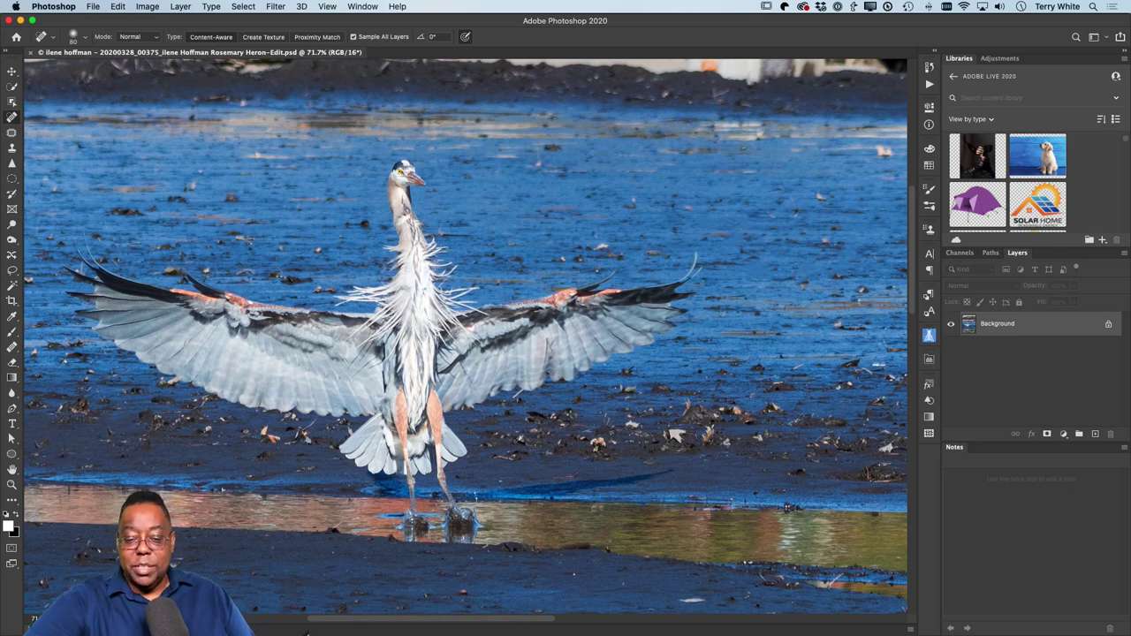
key("super+w")
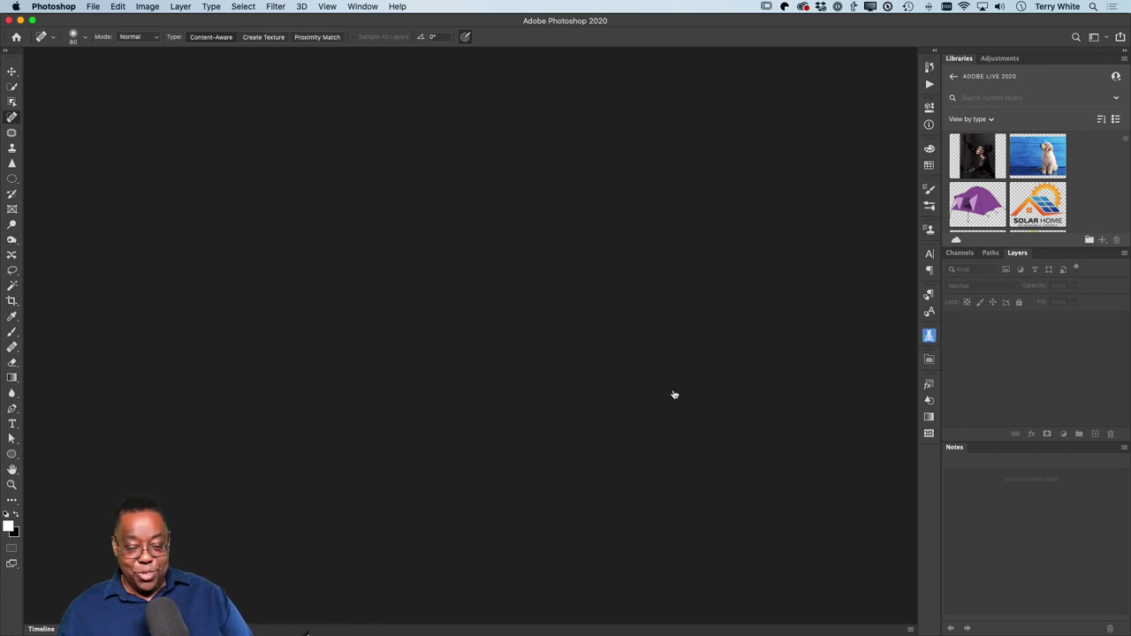
key("super+Tab")
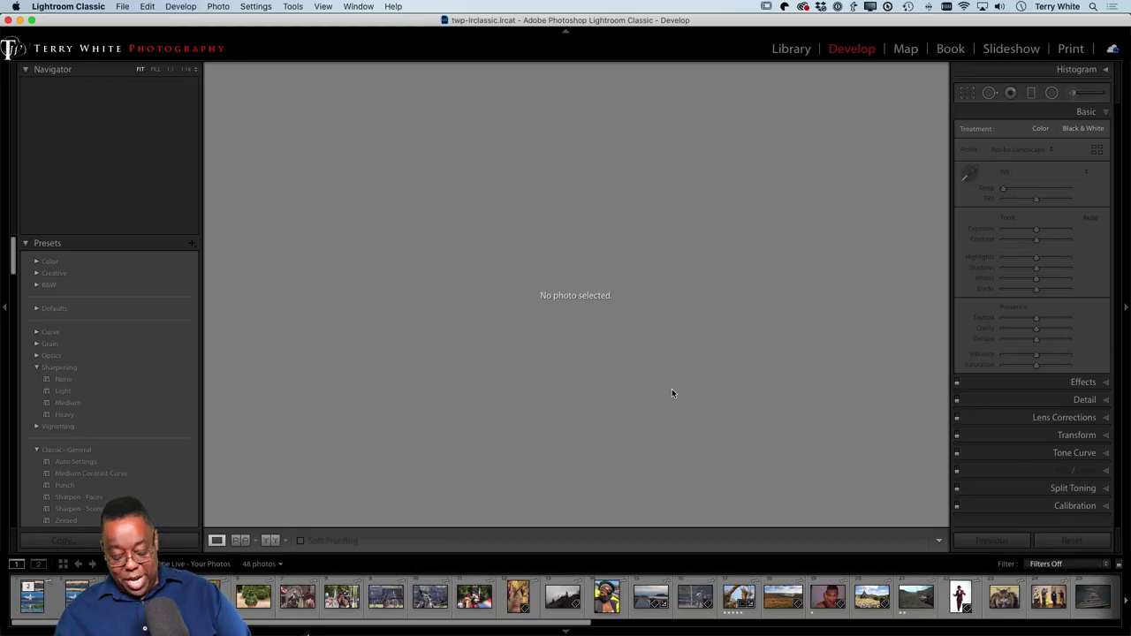
key("g")
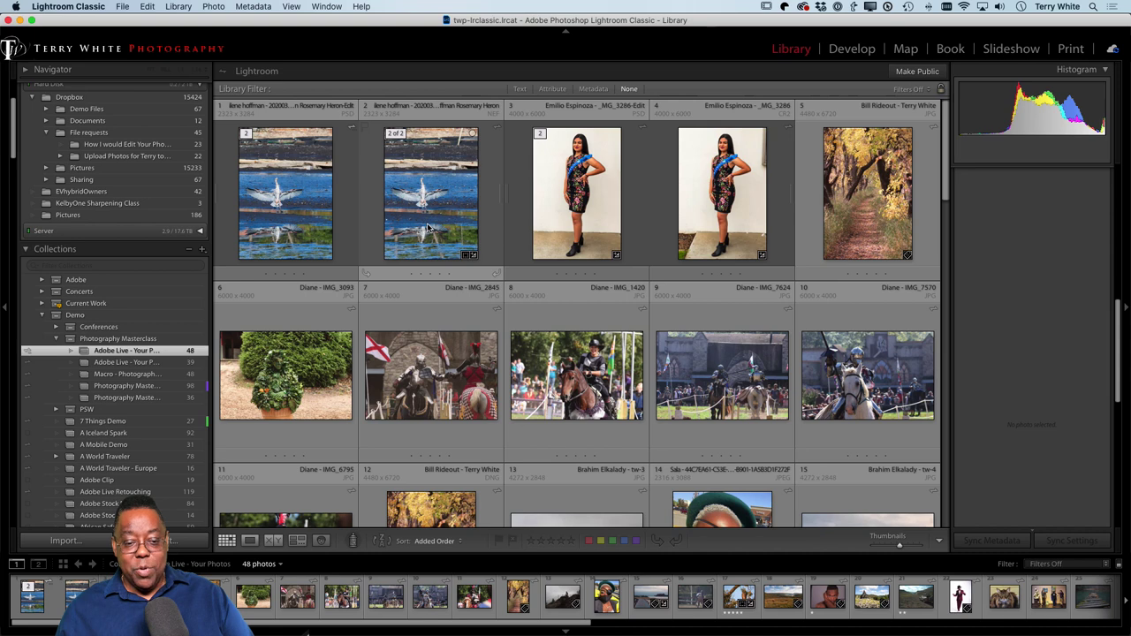
Step: Create a virtual copy of the retouched heron PSD
left_click(452, 221)
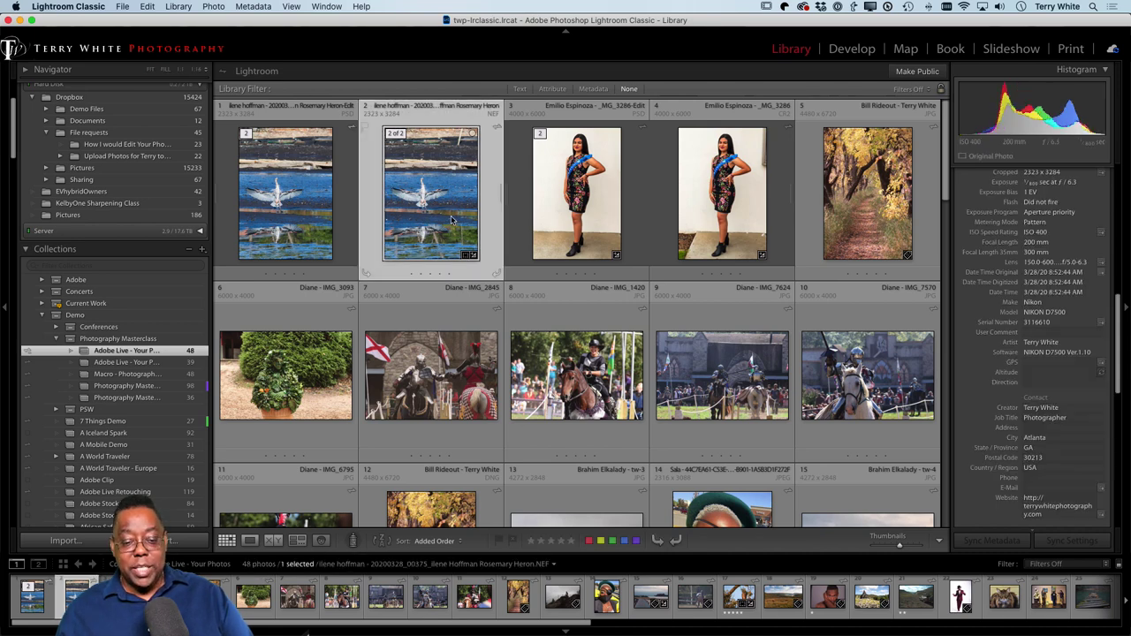
left_click(283, 216)
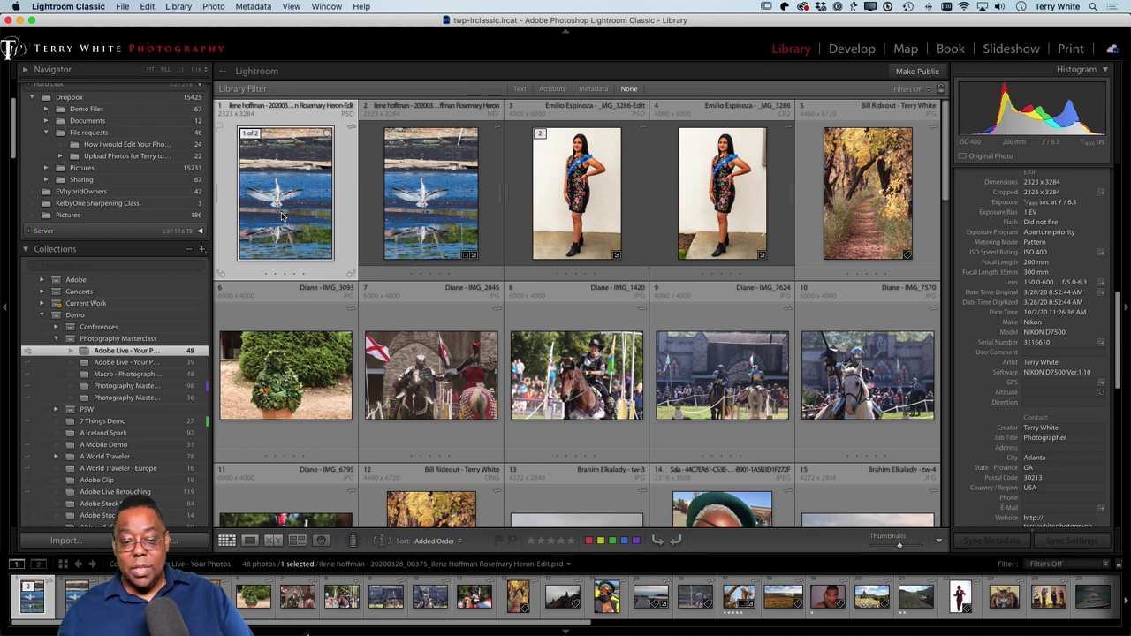
key("super+apostrophe")
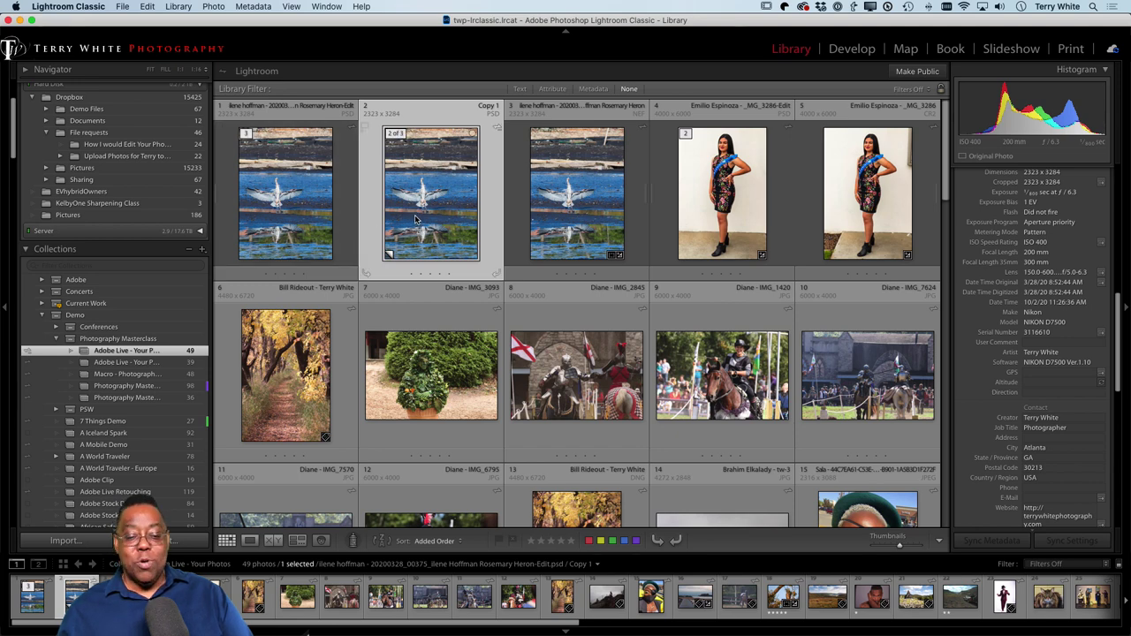
left_click(212, 8)
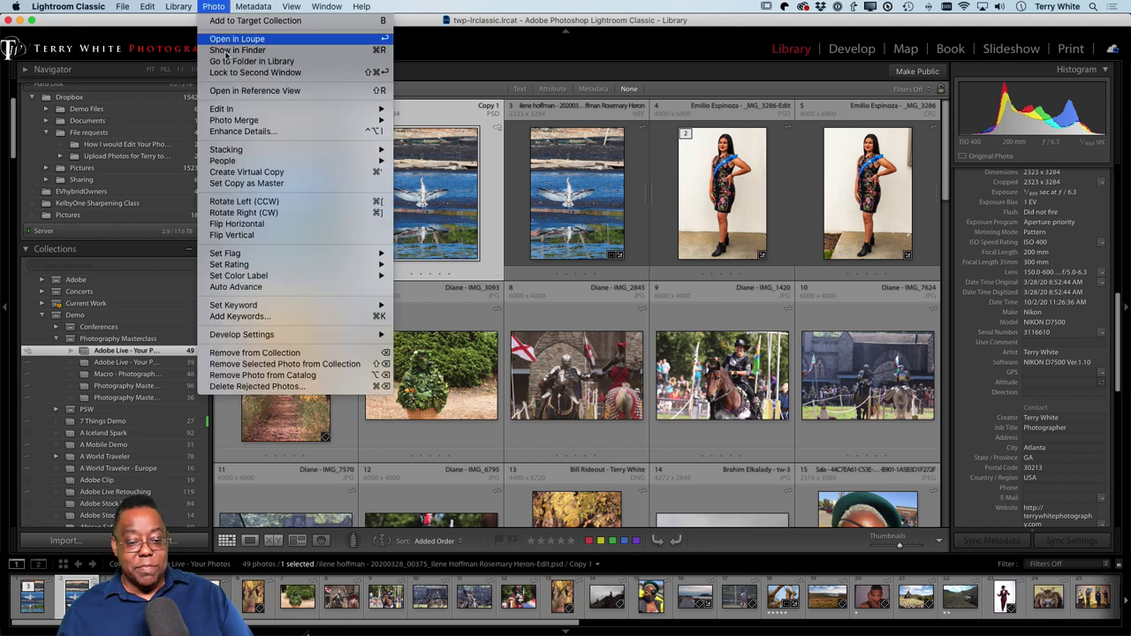
left_click(275, 173)
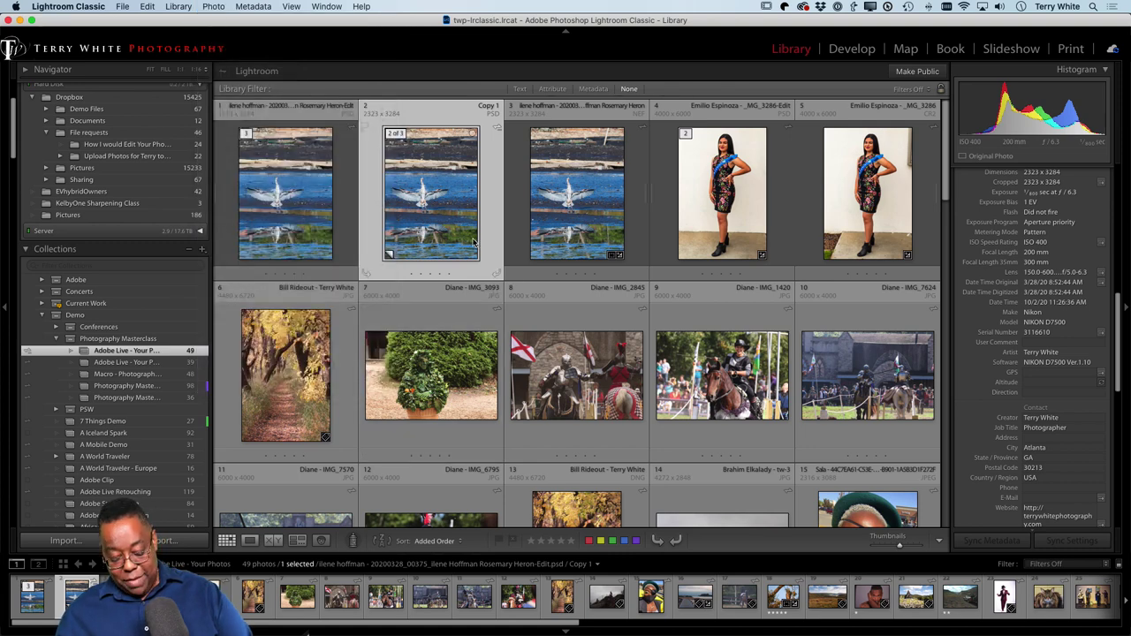
Step: Crop the virtual copy to landscape orientation, tightening the frame around the heron to about 2006 x 1419 pixels
key("r")
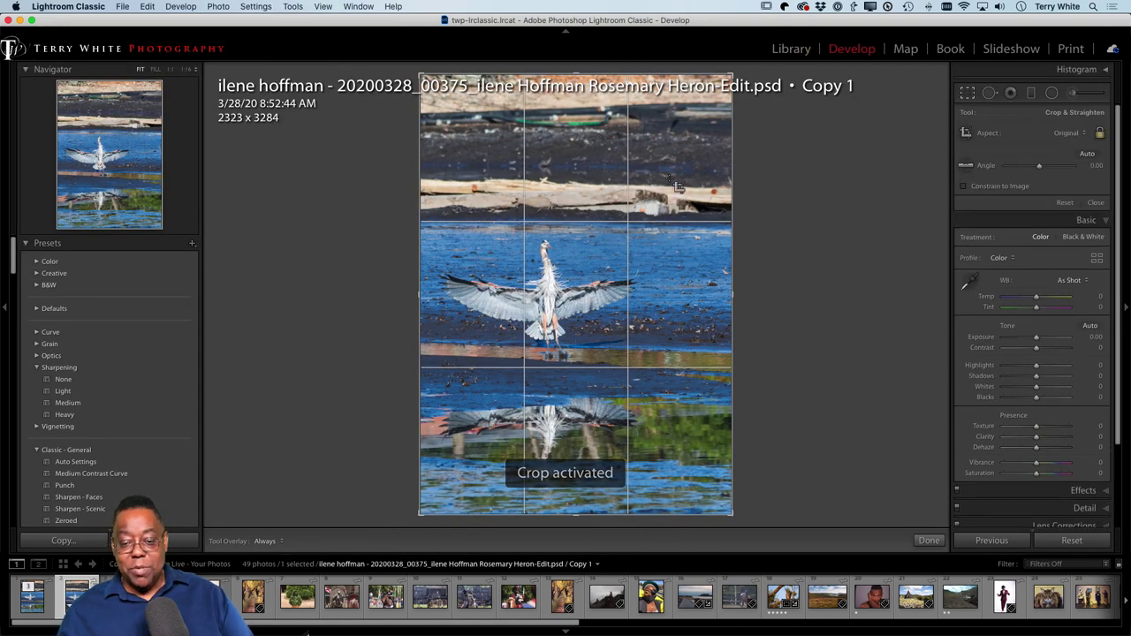
key("x")
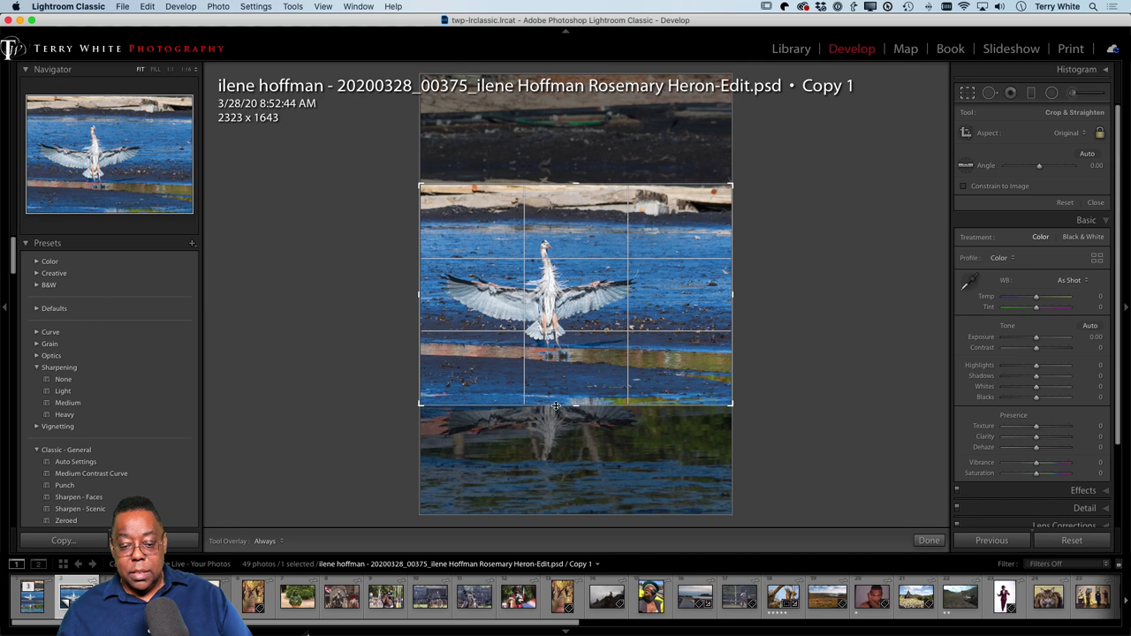
left_click_drag(561, 406, 563, 399)
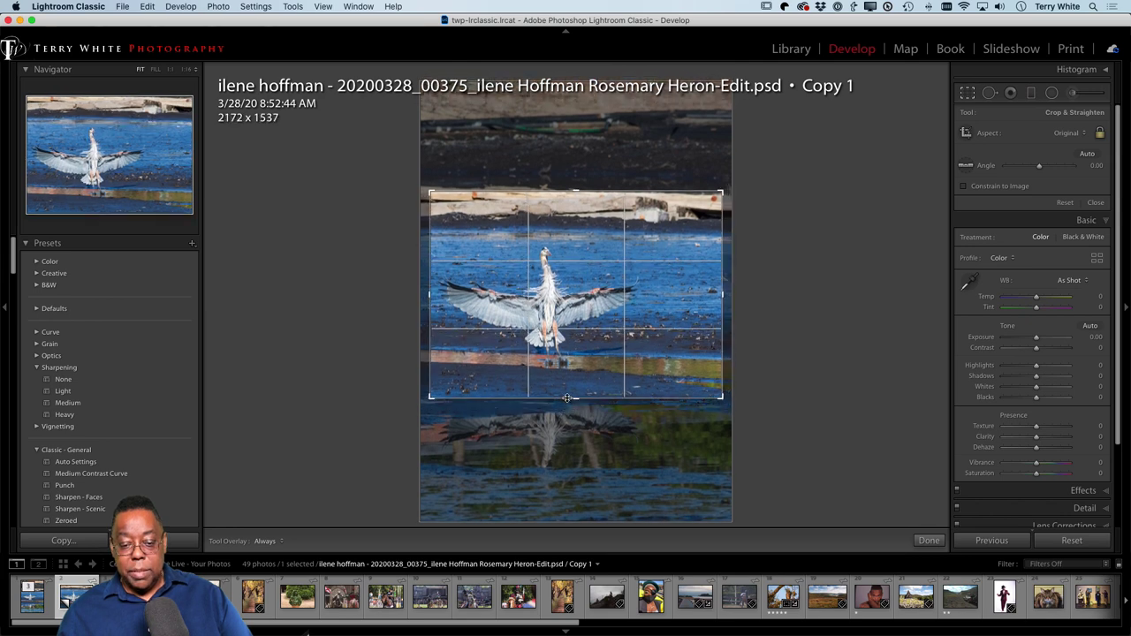
key("Return")
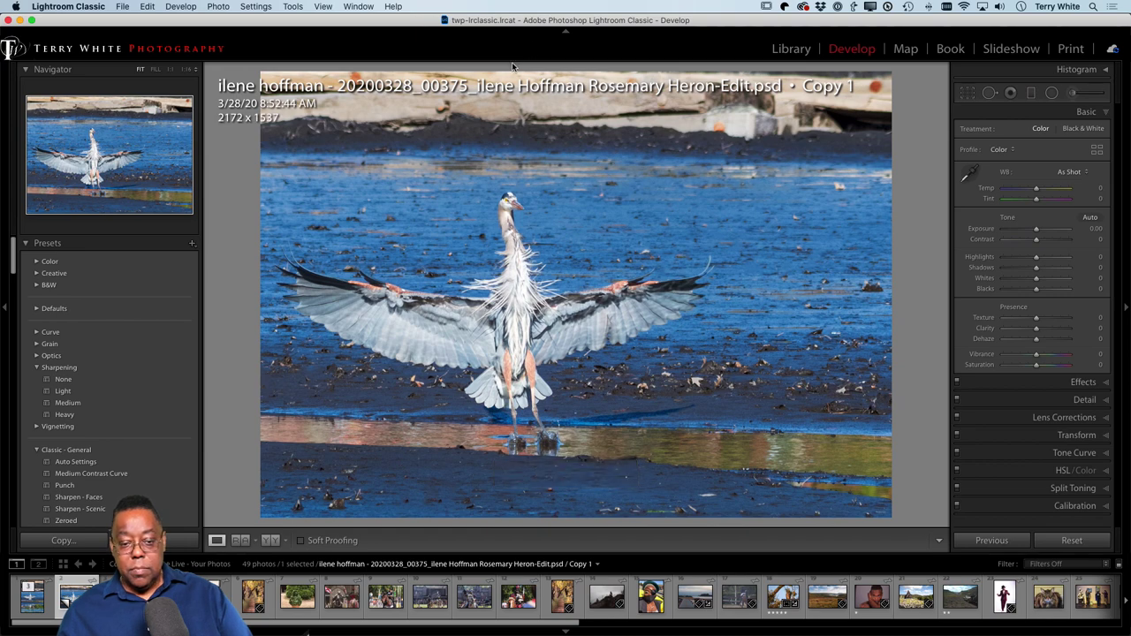
key("r")
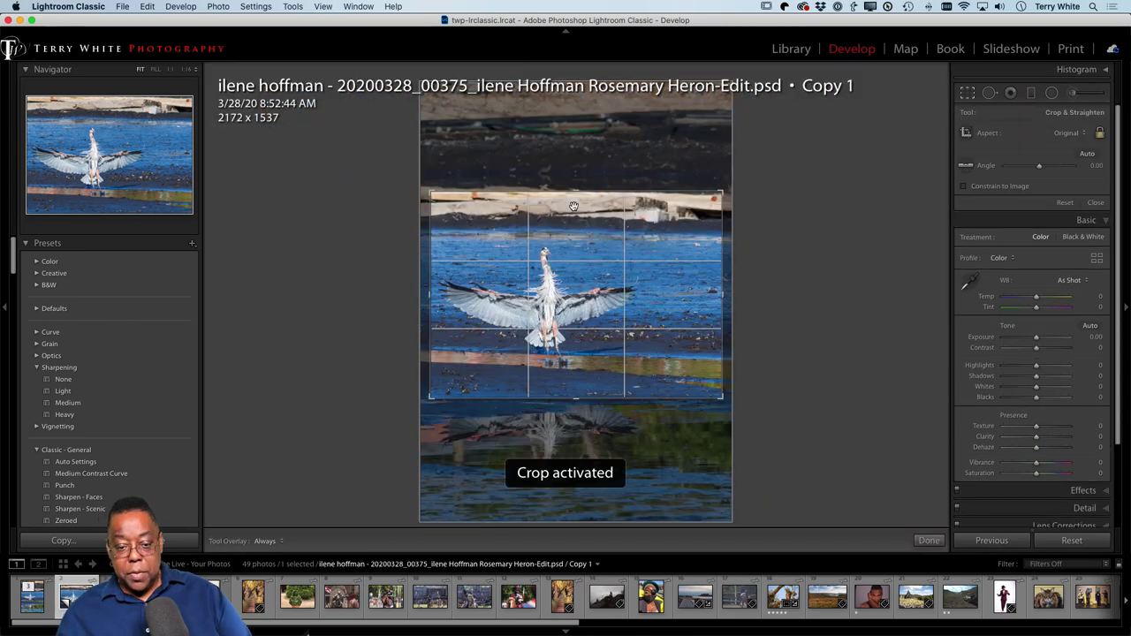
left_click_drag(575, 190, 643, 223)
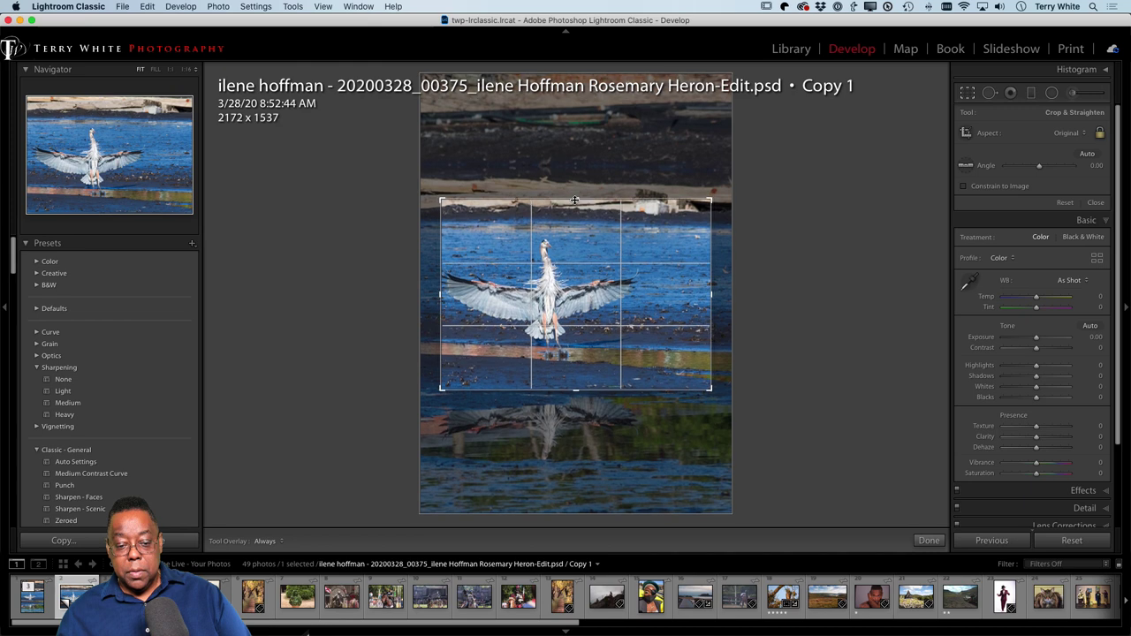
key("r")
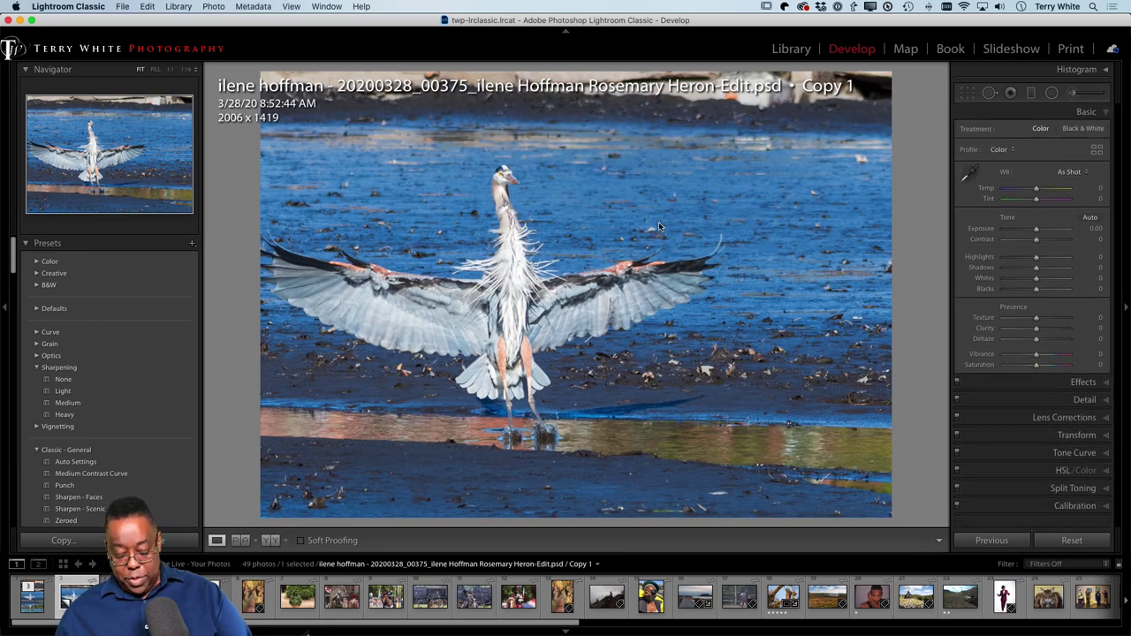
Step: Compare the portrait version of the heron edit with the landscape virtual copy in full screen
key("g")
left_click(286, 193, "super")
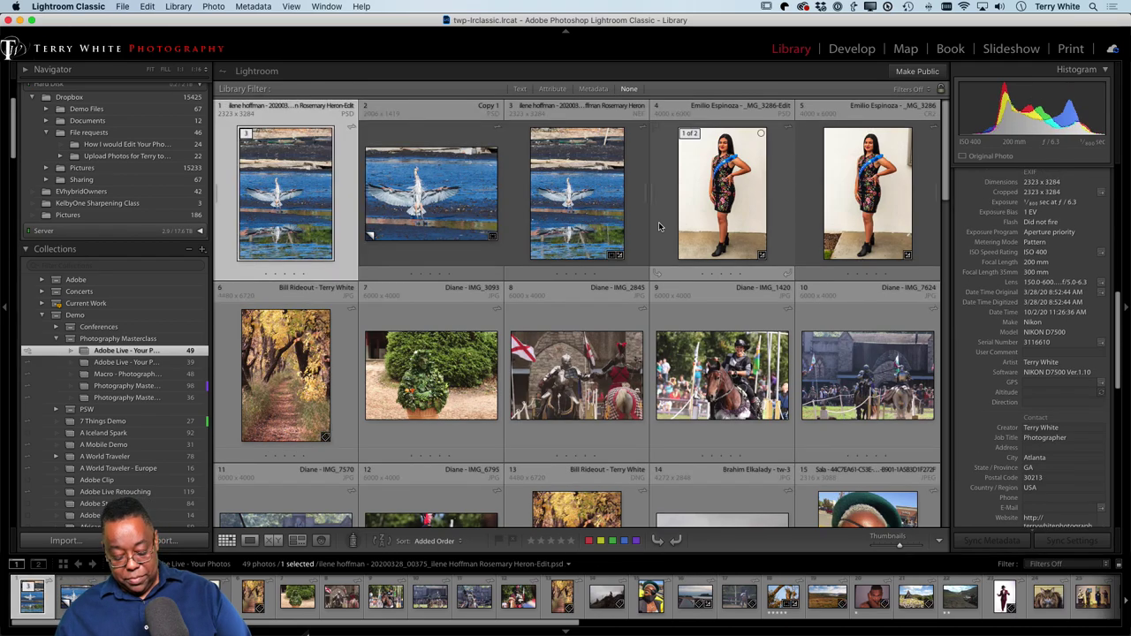
key("f")
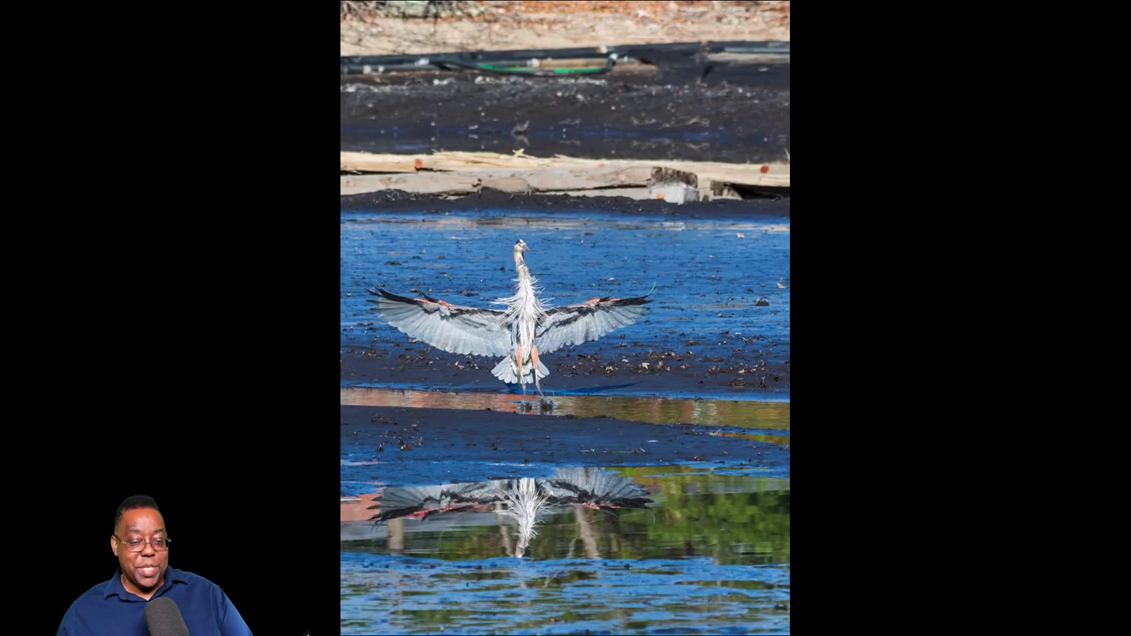
key("Right")
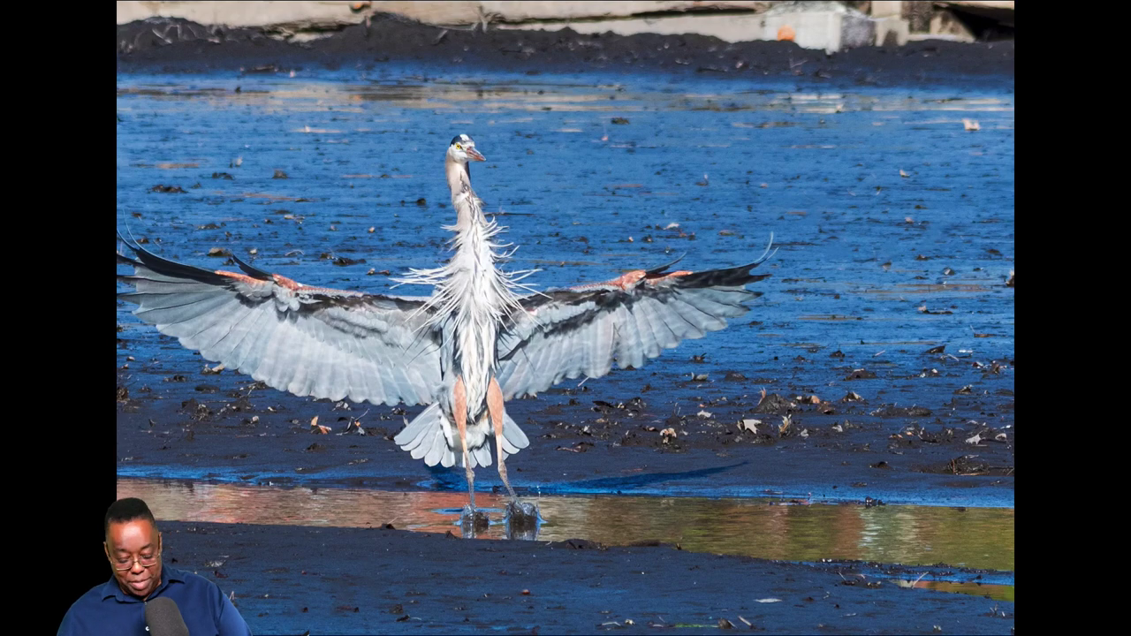
key("Escape")
Step: Loosen the virtual copy's landscape crop around the heron to about 2101 x 1486 pixels and return to the Library grid
key("r")
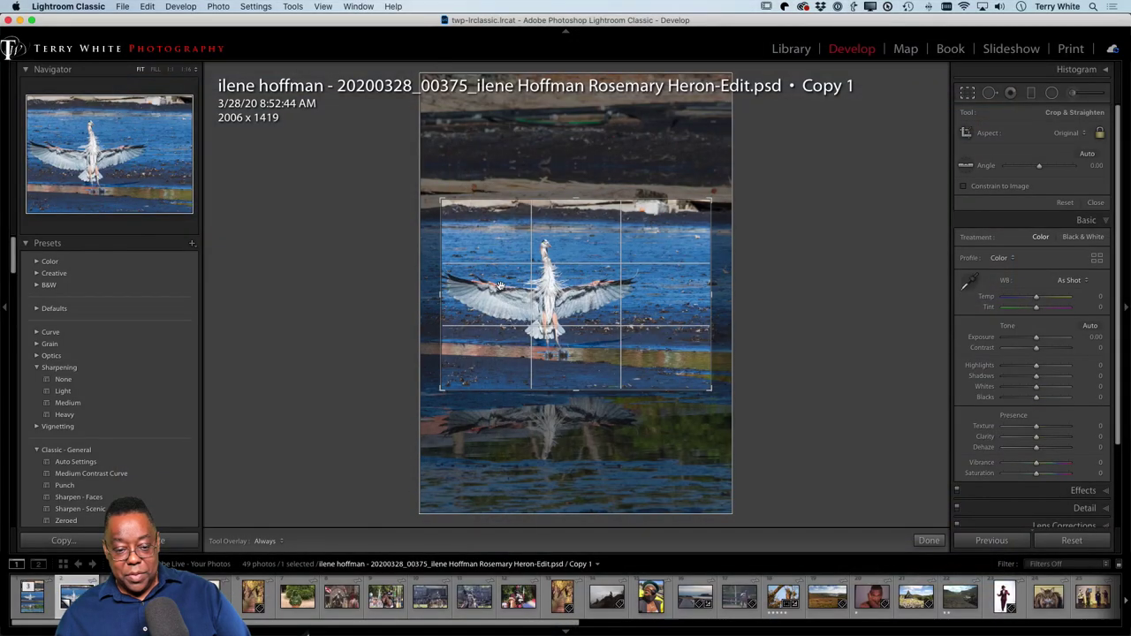
left_click_drag(439, 295, 426, 295)
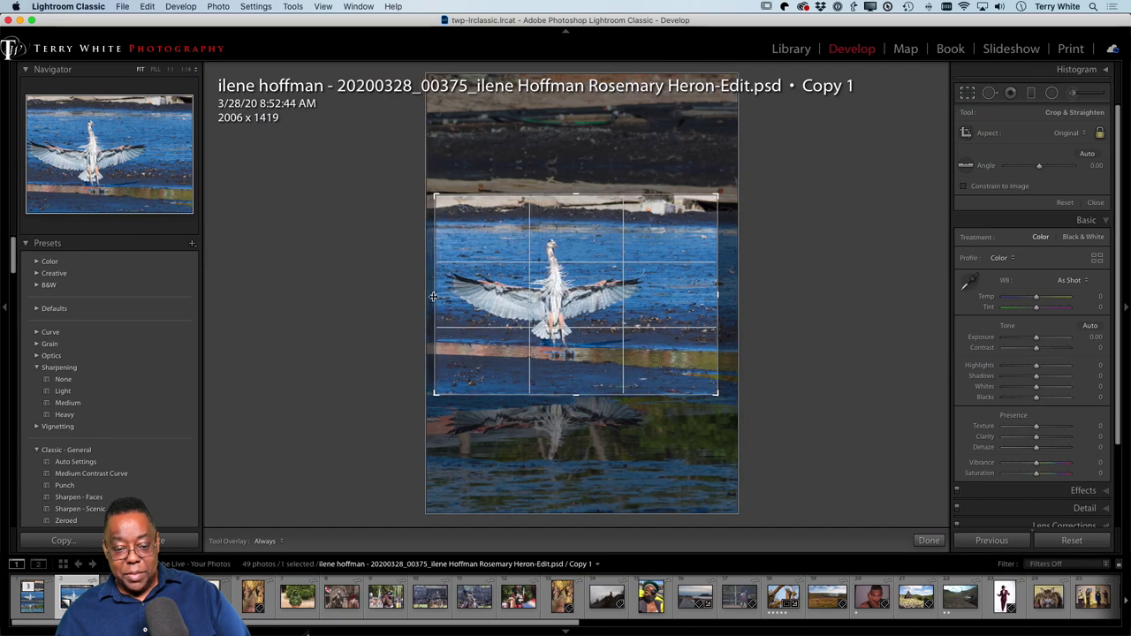
key("Return")
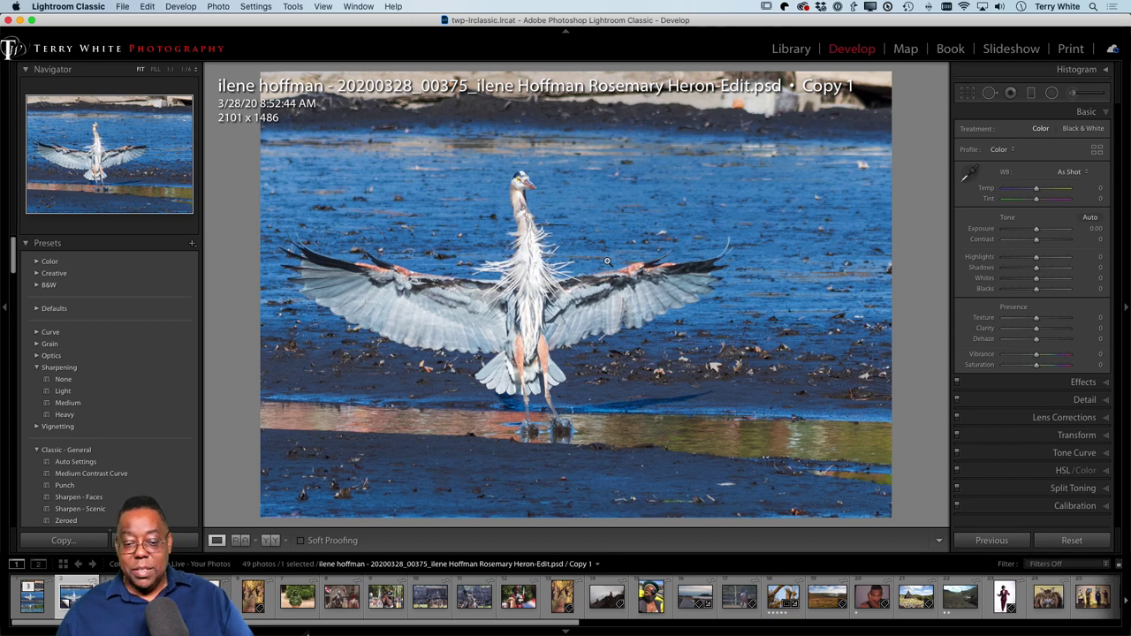
key("g")
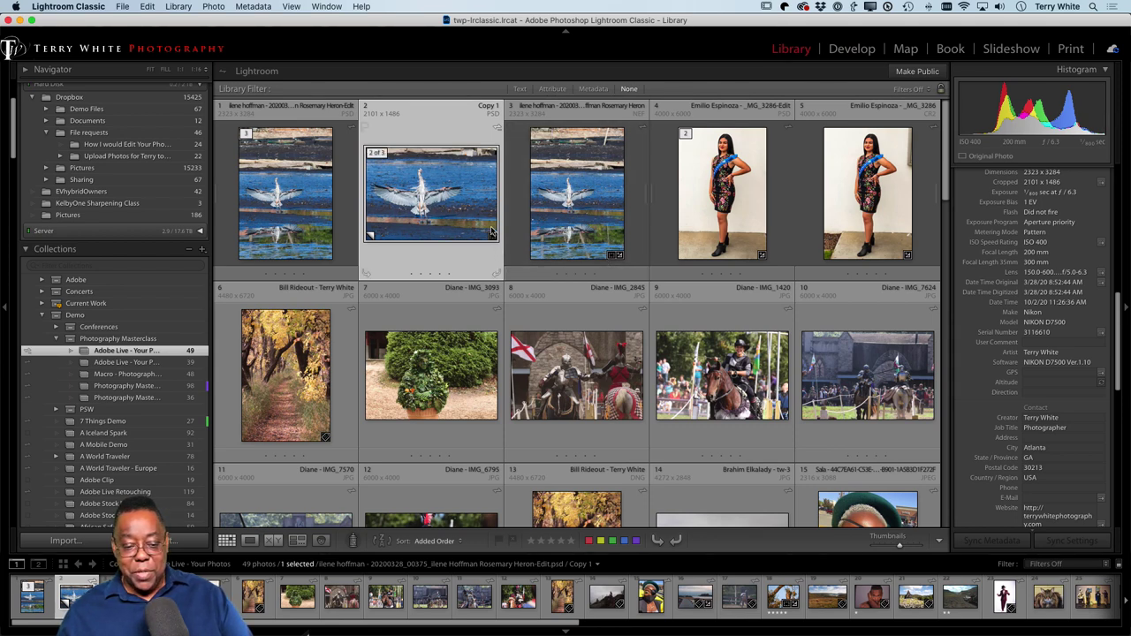
Step: Browse the submitted photos in the collection for the next one to edit
scroll(559, 212, "down", 3)
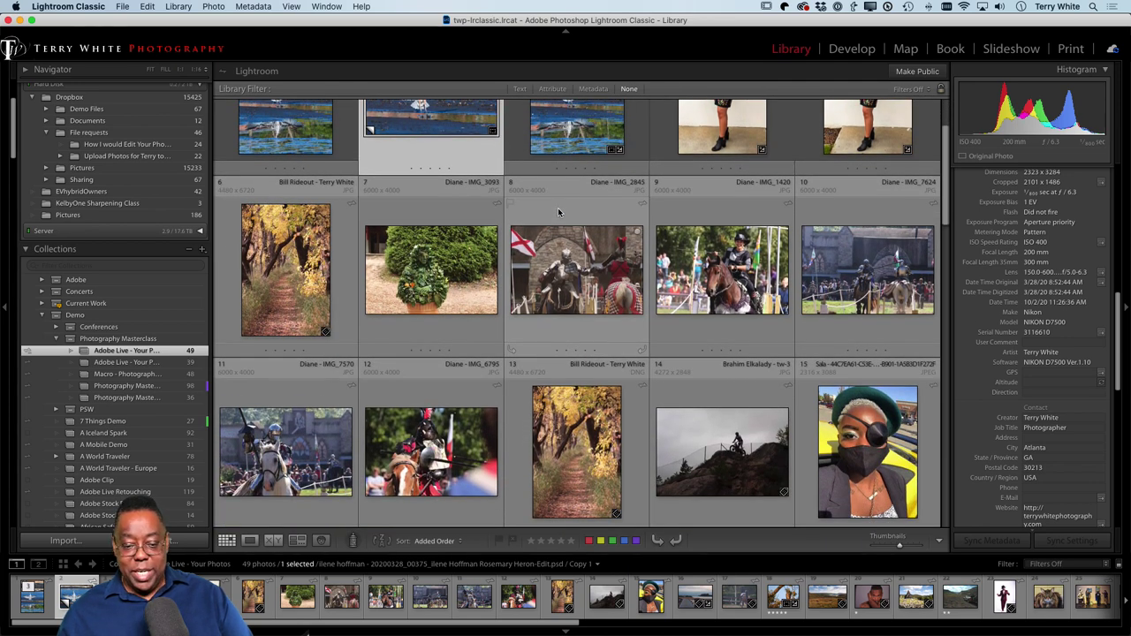
scroll(558, 211, "down", 3)
scroll(558, 213, "up", 5)
scroll(557, 212, "down", 10)
scroll(557, 212, "down", 9)
scroll(557, 211, "down", 2)
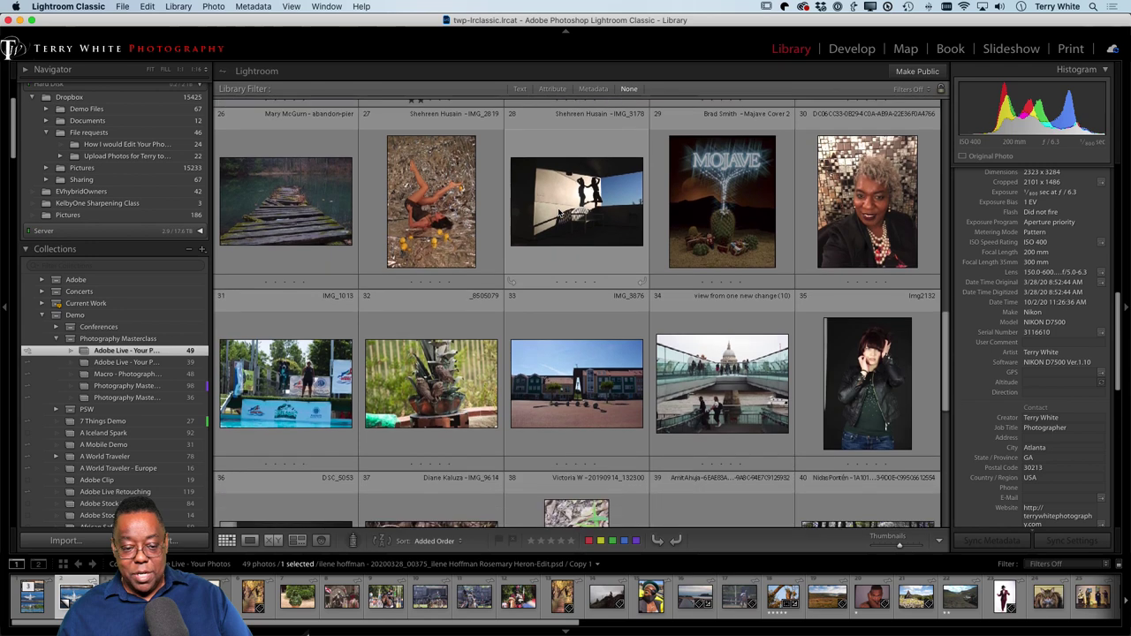
scroll(558, 211, "down", 2)
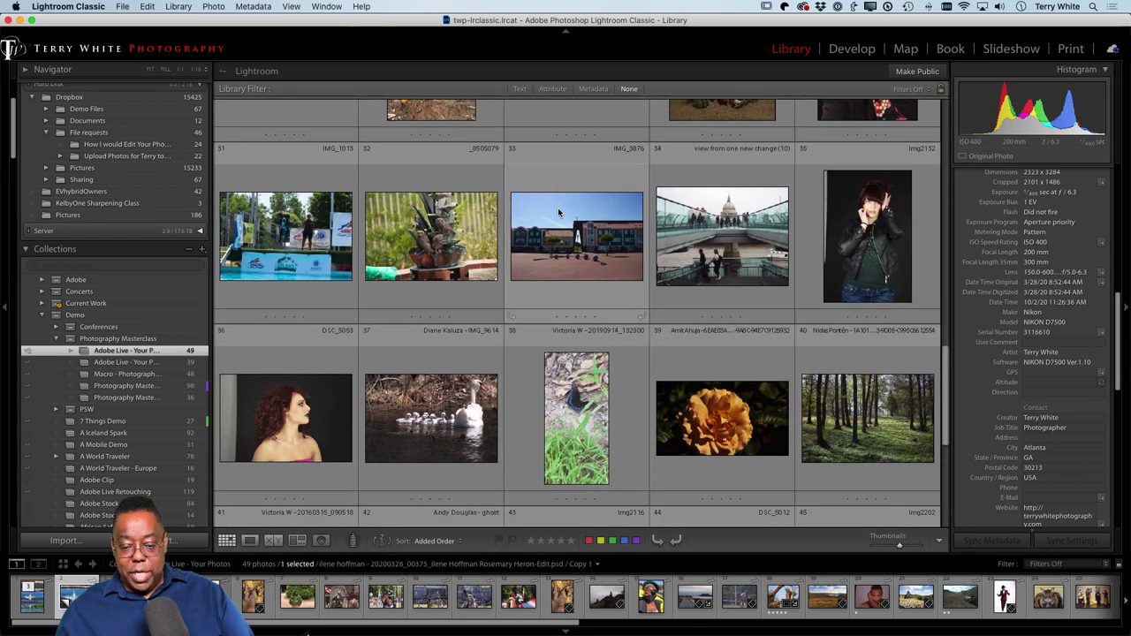
scroll(558, 212, "down", 2)
scroll(558, 212, "down", 6)
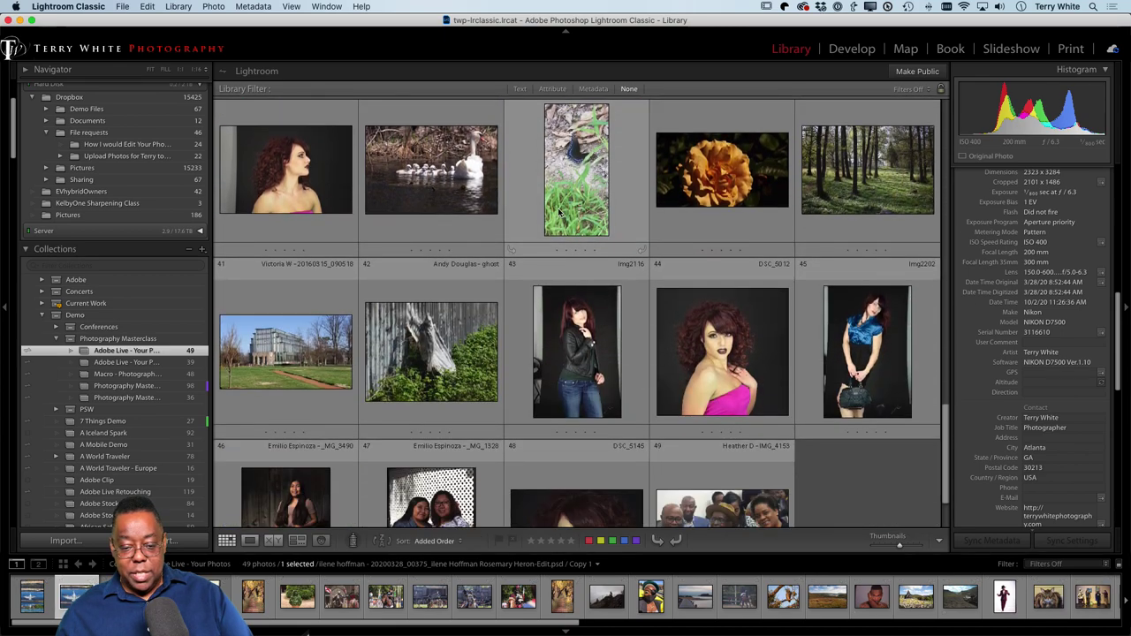
scroll(557, 213, "up", 11)
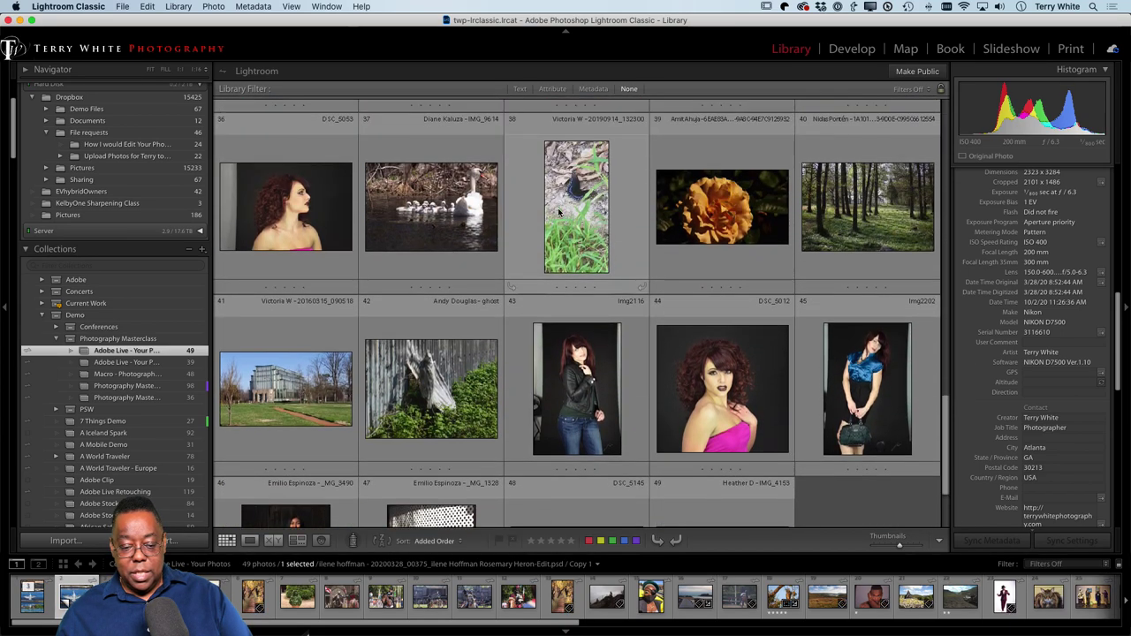
scroll(564, 215, "up", 3)
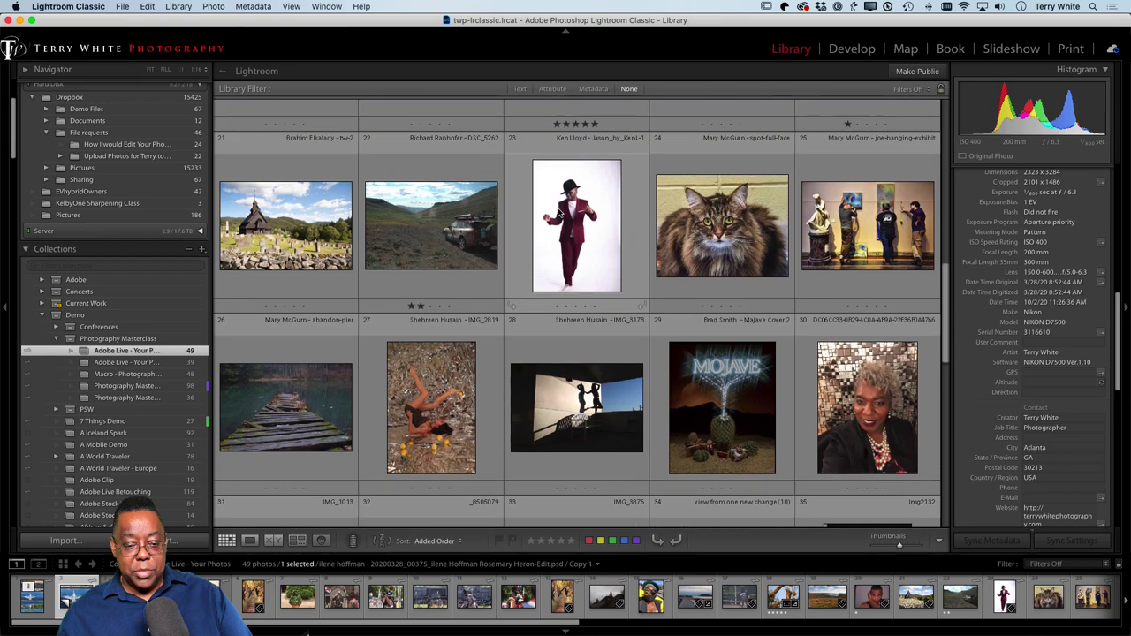
Step: Open the abandon-pier photo in the Develop module and show its lens correction profile settings
double_click(277, 407)
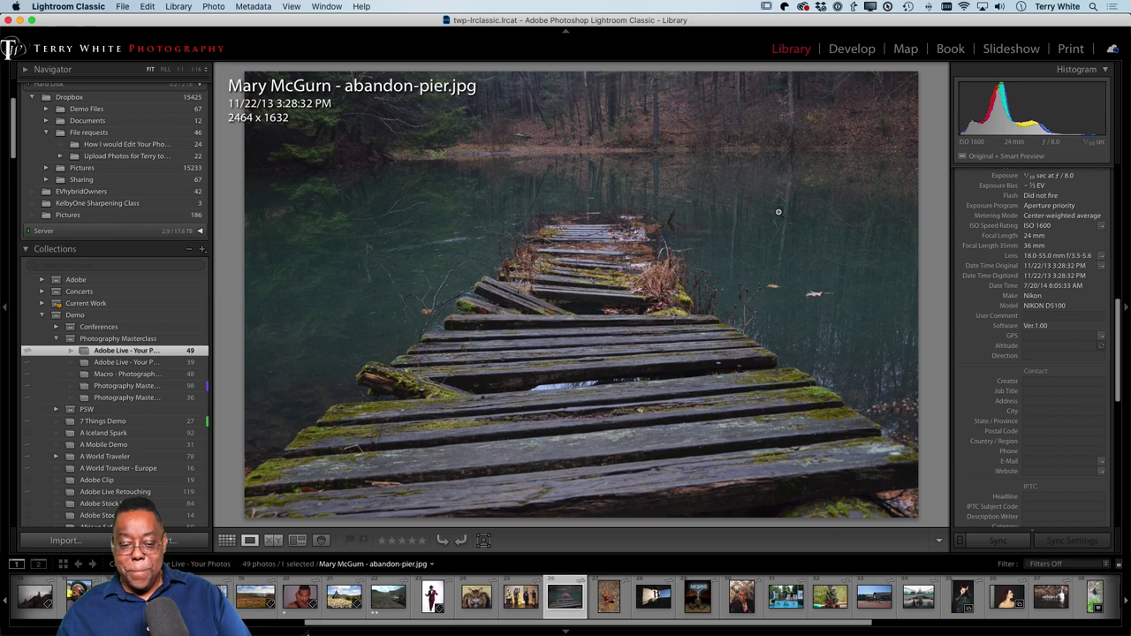
left_click(844, 50)
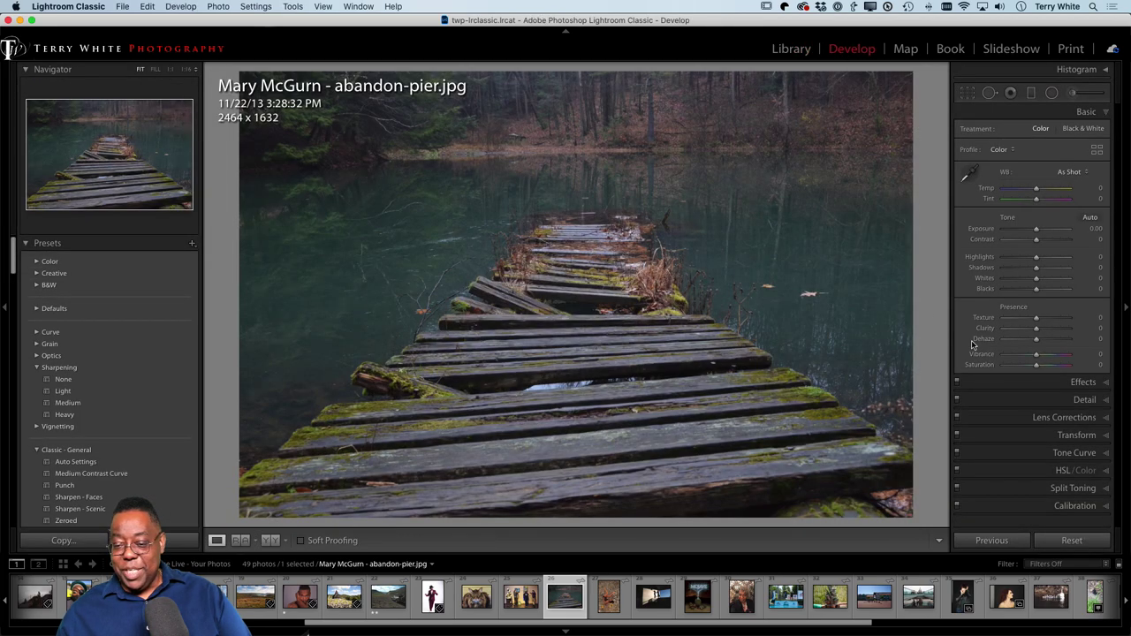
left_click(1056, 418)
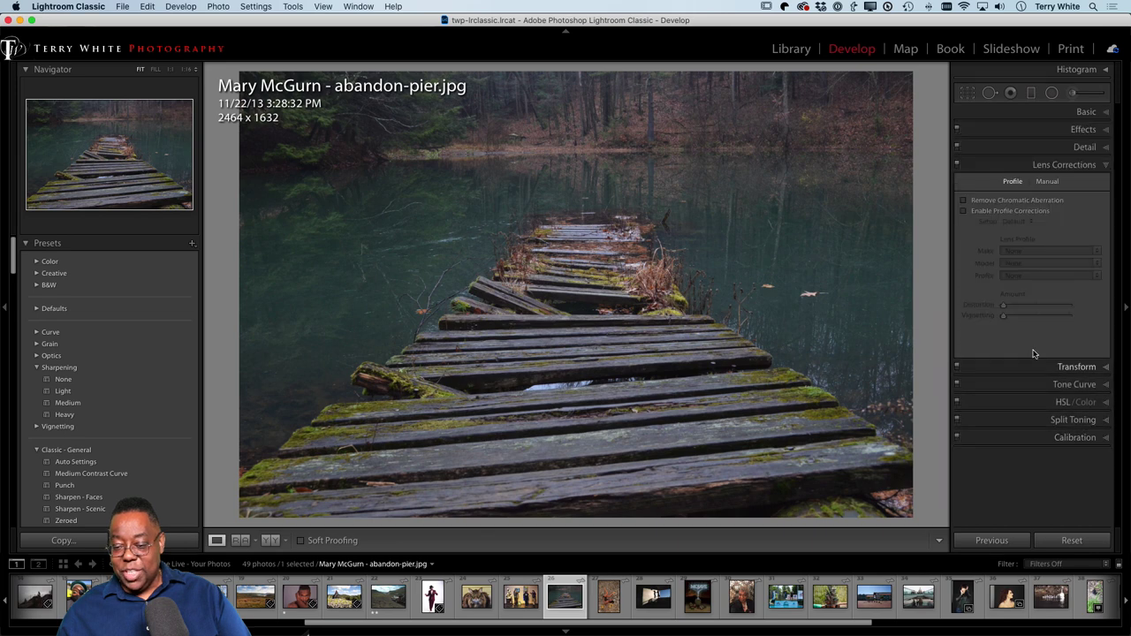
Step: Enable lens profile corrections and apply automatic tone adjustments to the pier photo
left_click(964, 210)
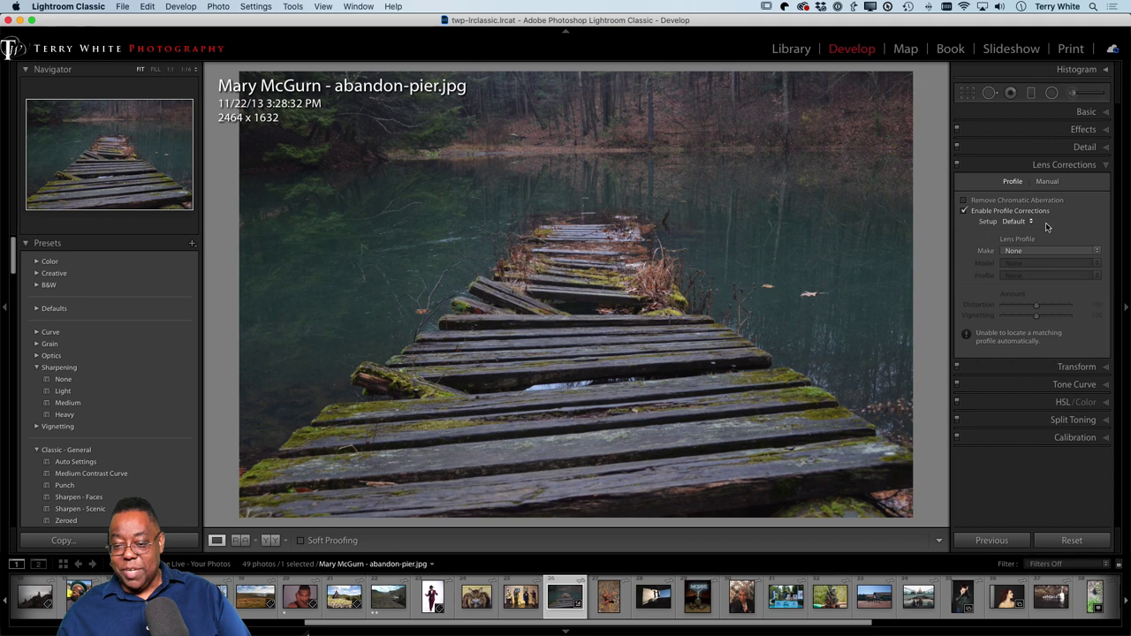
left_click(1077, 115)
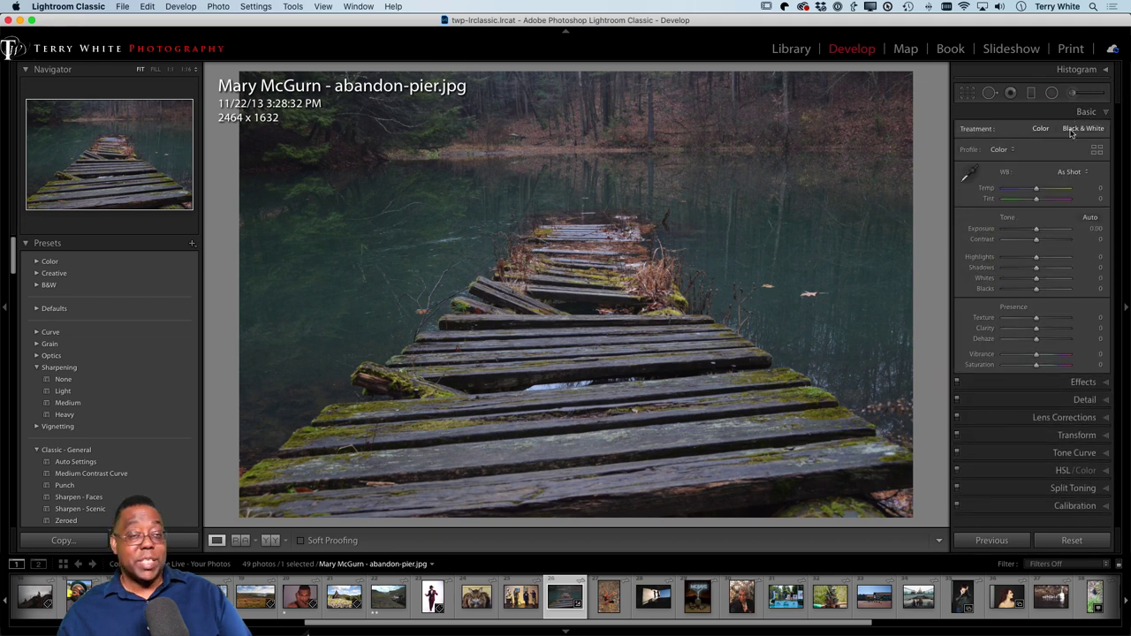
left_click(1091, 217)
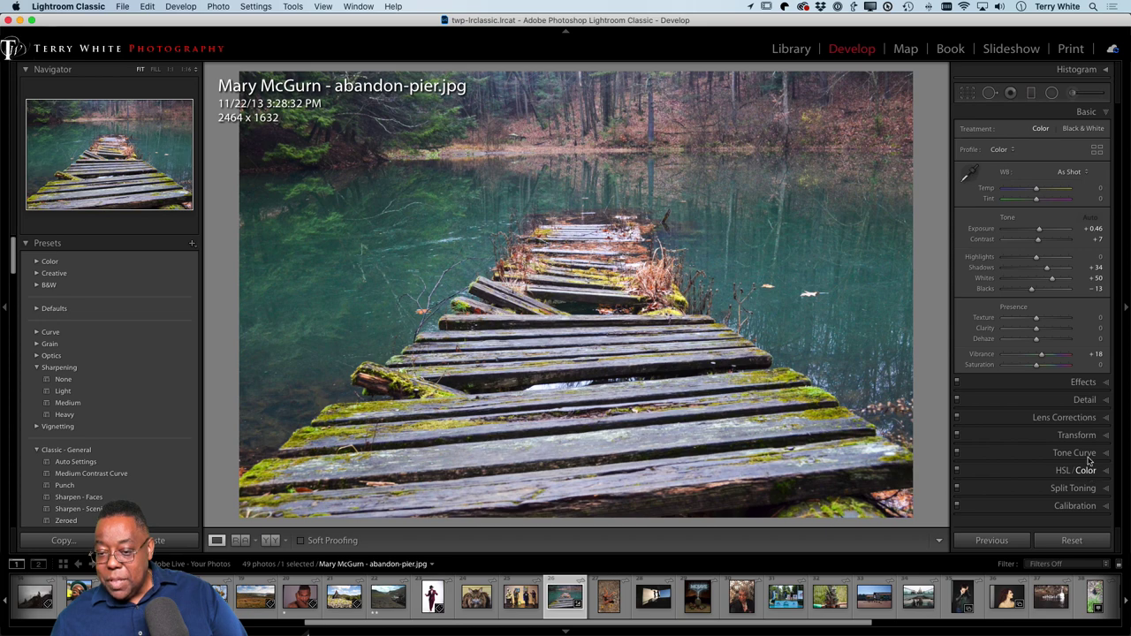
Step: Paint an Adjustment Brush mask over the water with brush size 23 and Auto Mask, and set the mask's exposure to 0
left_click(1073, 93)
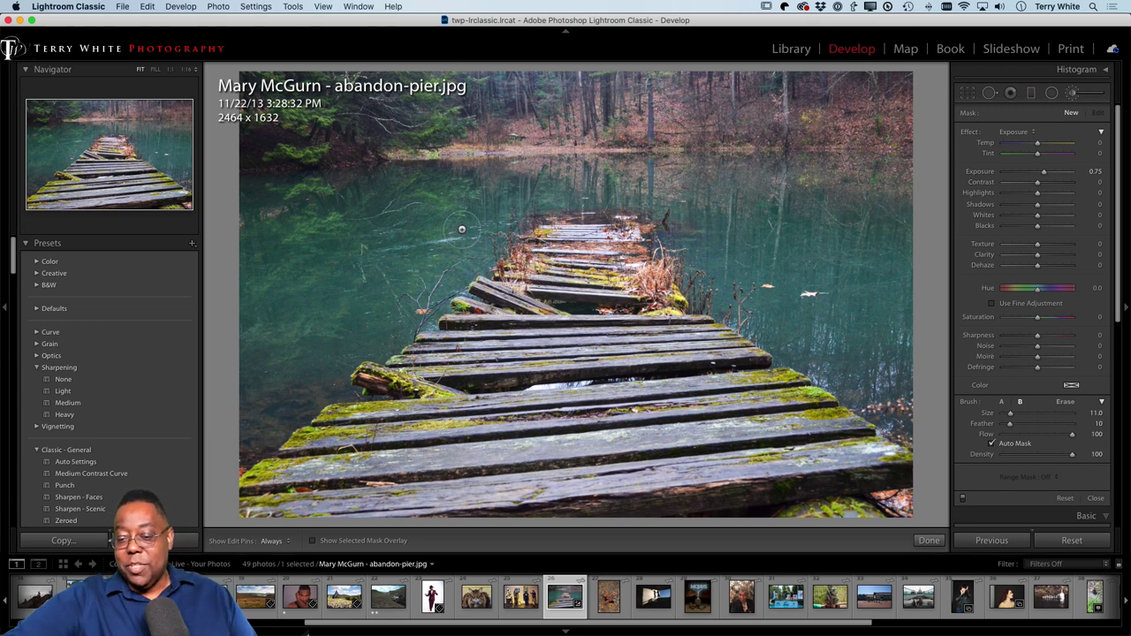
scroll(461, 229, "up", 3)
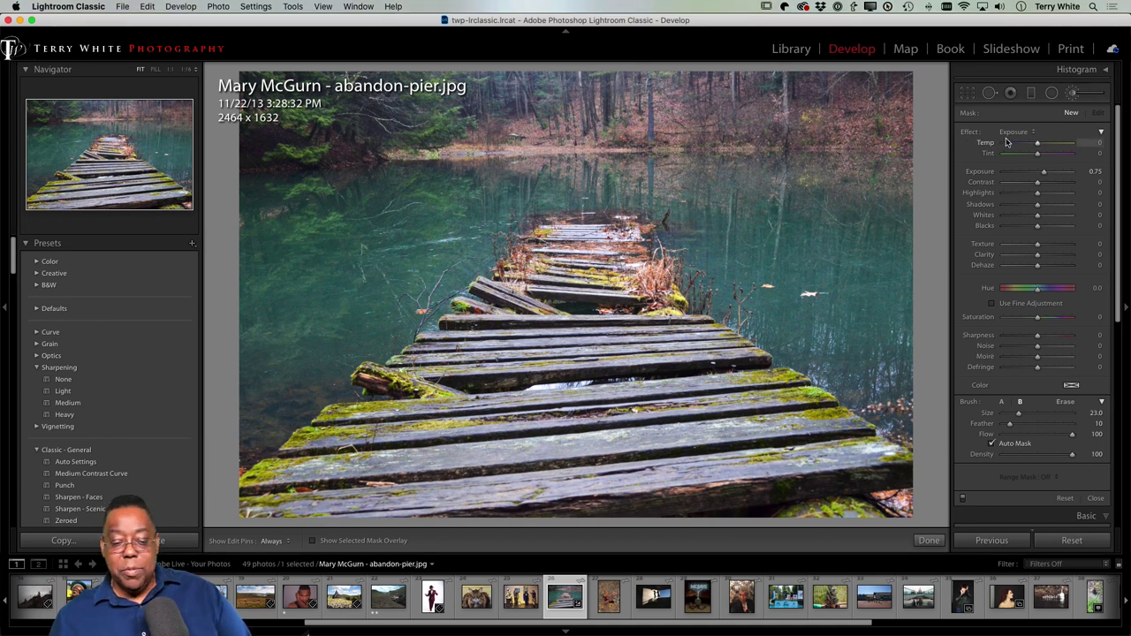
key("h")
mouse_move(412, 260)
left_mouse_down()
mouse_move(380, 265)
mouse_move(327, 327)
mouse_move(292, 247)
mouse_move(266, 223)
mouse_move(265, 446)
mouse_move(318, 354)
mouse_move(375, 354)
mouse_move(442, 265)
mouse_move(398, 344)
mouse_move(474, 226)
mouse_move(362, 186)
mouse_move(442, 175)
mouse_move(380, 176)
mouse_move(636, 190)
mouse_move(733, 220)
mouse_move(738, 283)
mouse_move(680, 283)
mouse_move(819, 354)
mouse_move(884, 407)
mouse_move(884, 291)
mouse_move(804, 256)
mouse_move(831, 212)
mouse_move(884, 203)
mouse_move(795, 177)
mouse_move(849, 163)
mouse_move(689, 146)
mouse_move(707, 146)
left_mouse_up()
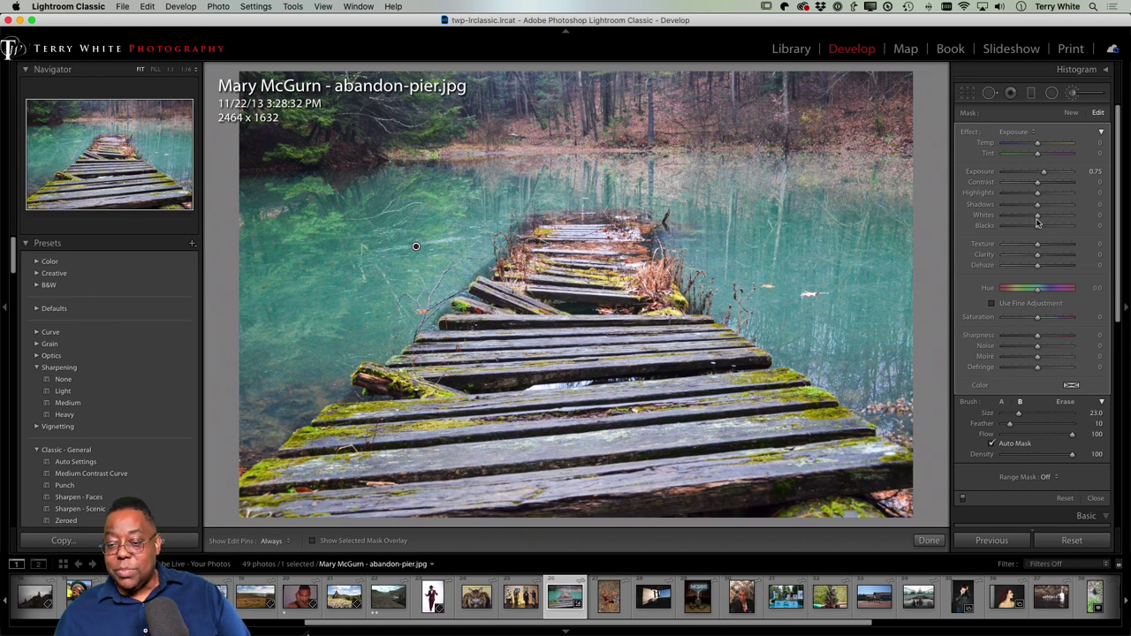
left_click_drag(1043, 175, 1037, 176)
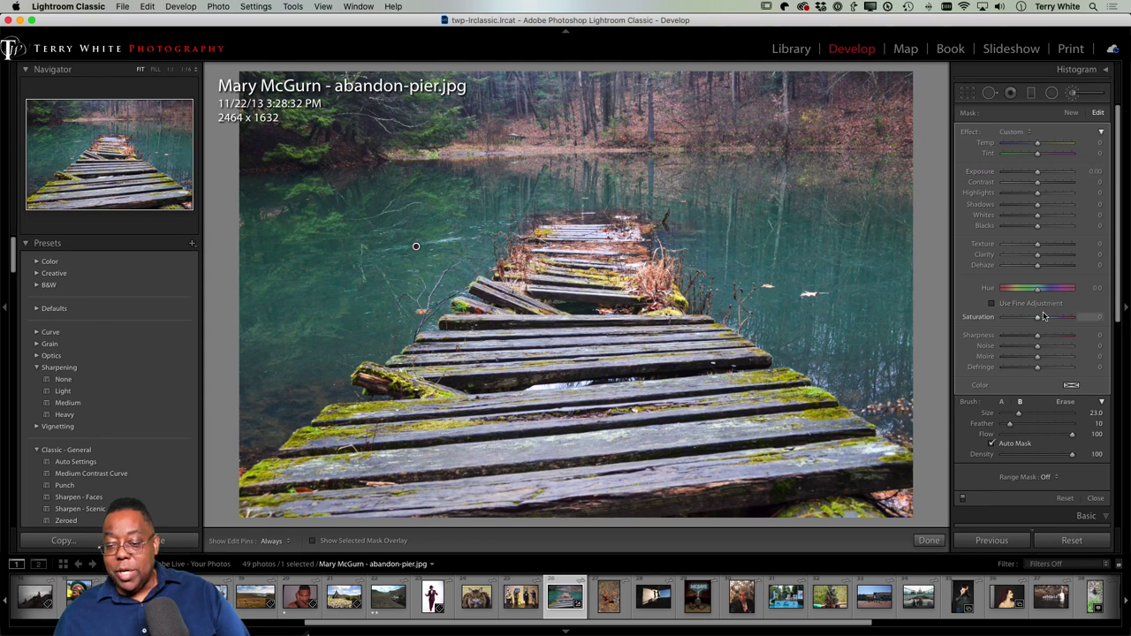
Step: Try shifting the water mask's hue to 49.5, switching fine adjustment on and off along the way
mouse_move(1037, 291)
left_mouse_down()
mouse_move(1049, 292)
mouse_move(1008, 296)
mouse_move(1076, 295)
mouse_move(1053, 297)
left_mouse_up()
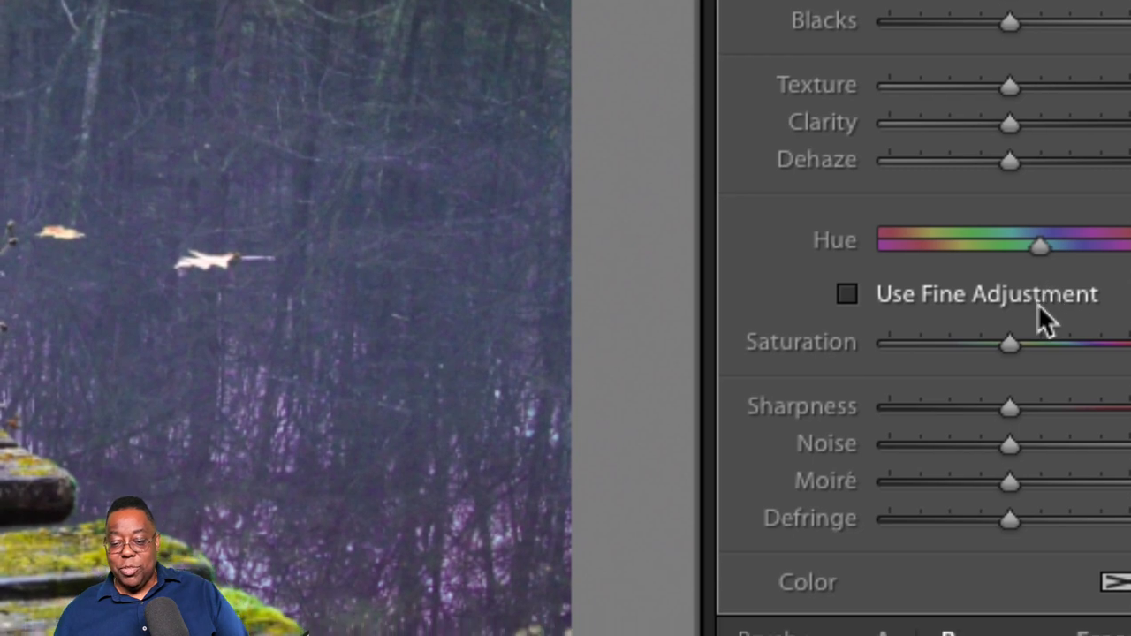
left_click(965, 298)
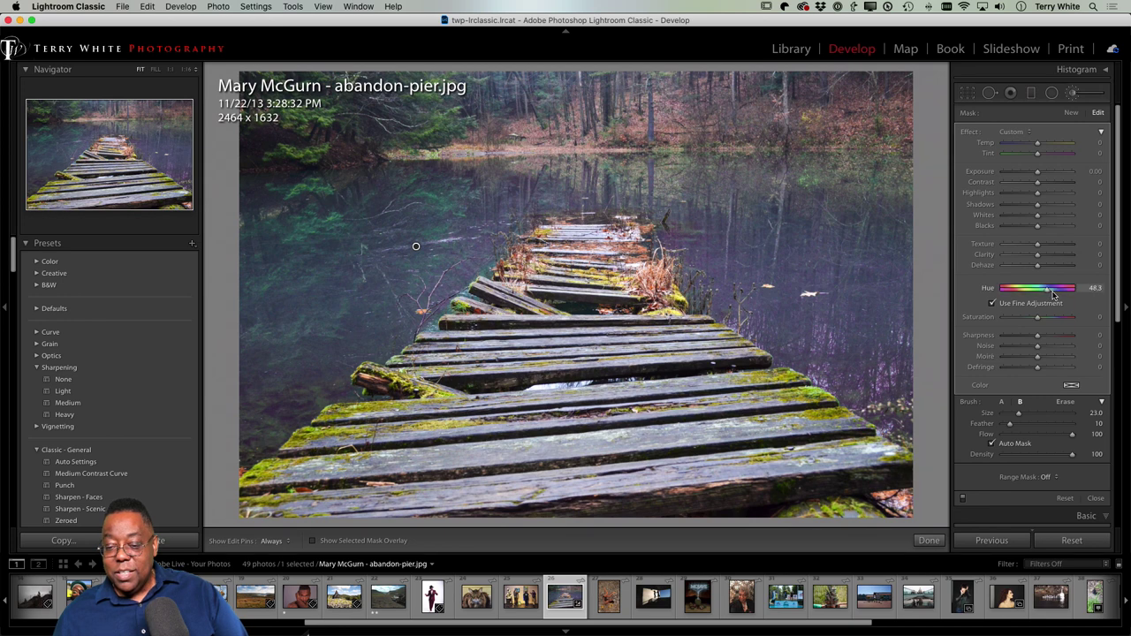
left_click_drag(1056, 295, 1057, 296)
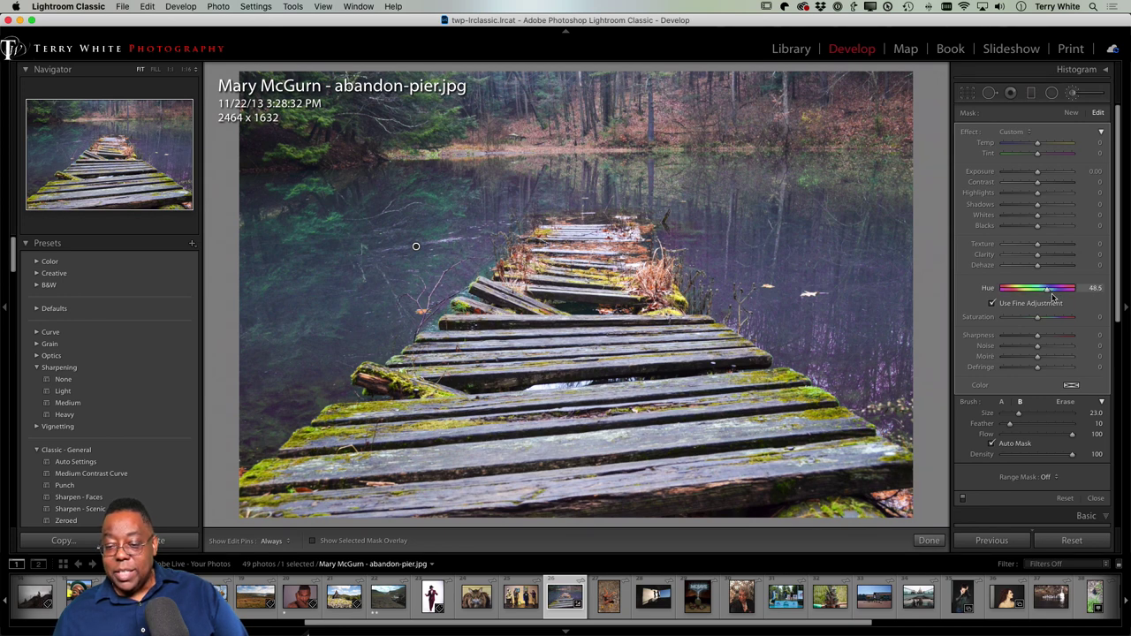
left_click(1045, 303)
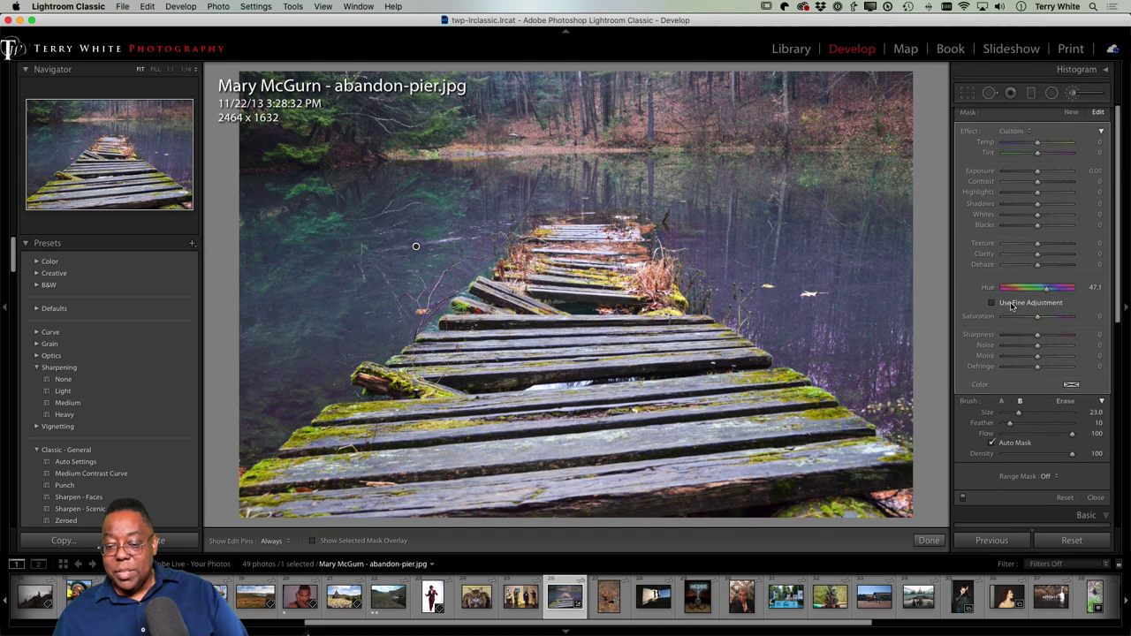
left_click_drag(1048, 295, 1049, 299)
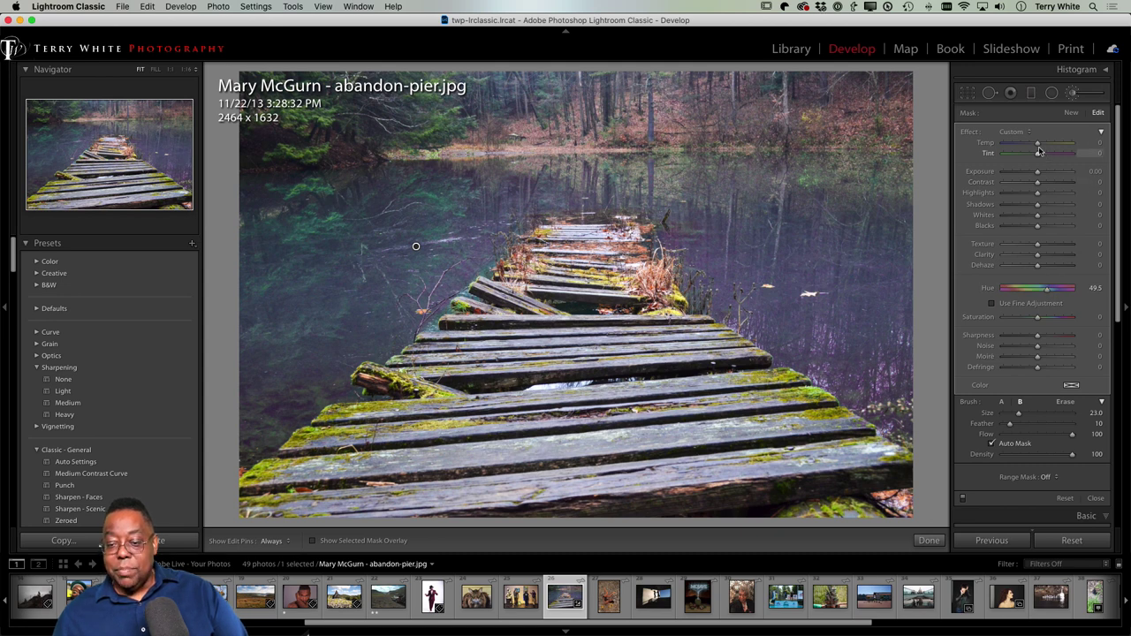
Step: Set the water mask's temperature to -3 and its hue to 32.4
left_click_drag(1038, 148, 1033, 145)
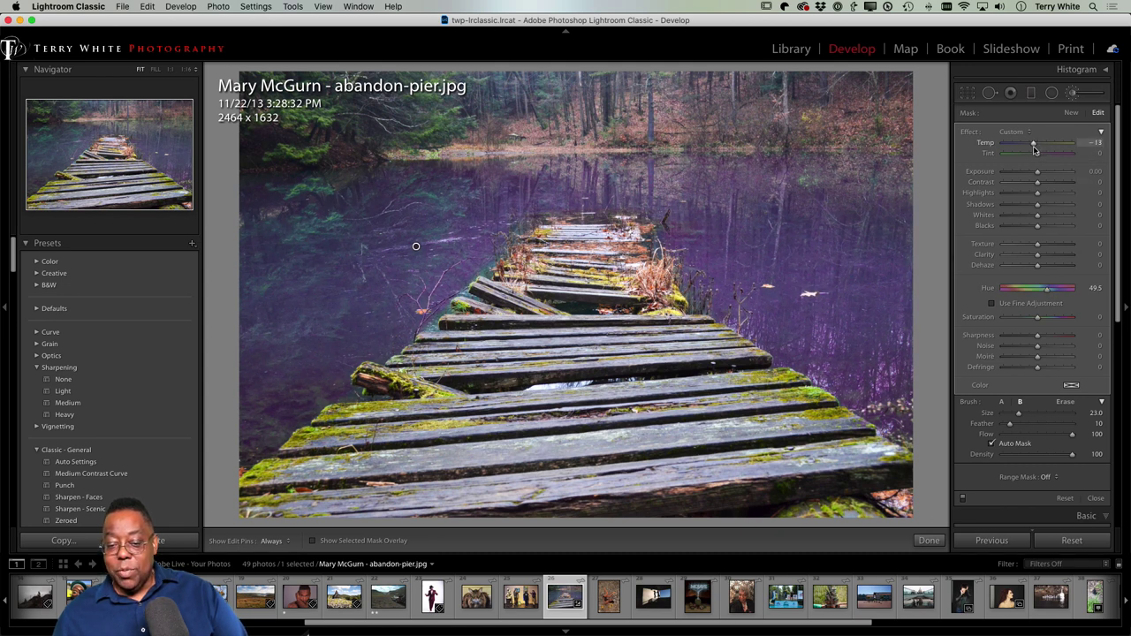
left_click_drag(1048, 289, 1042, 293)
left_click_drag(1033, 143, 1033, 143)
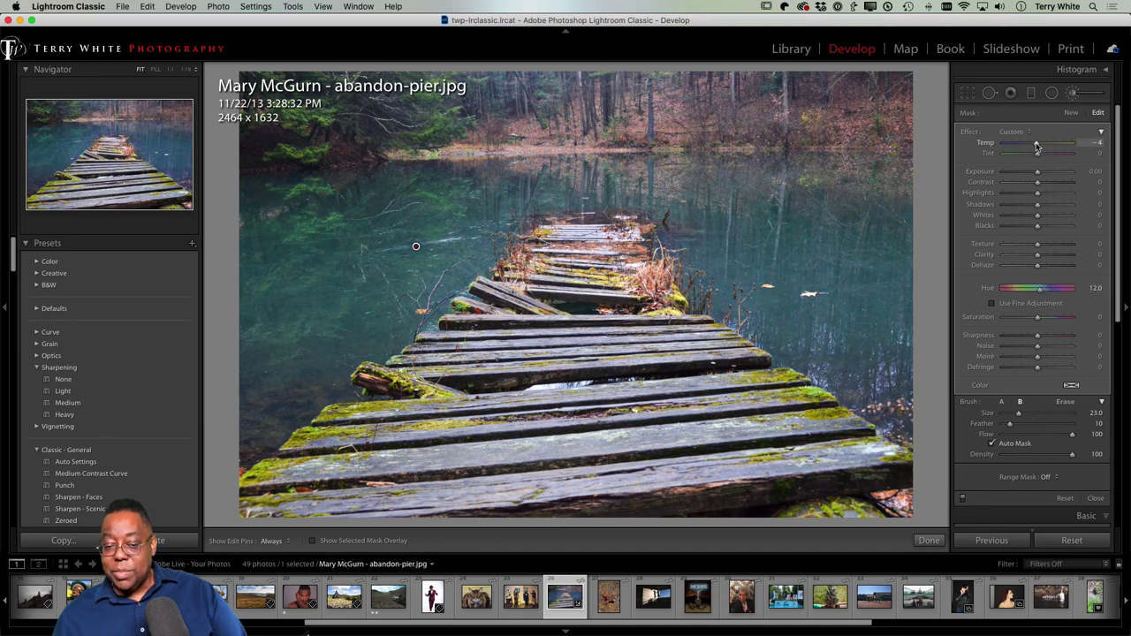
left_click_drag(1037, 147, 1037, 147)
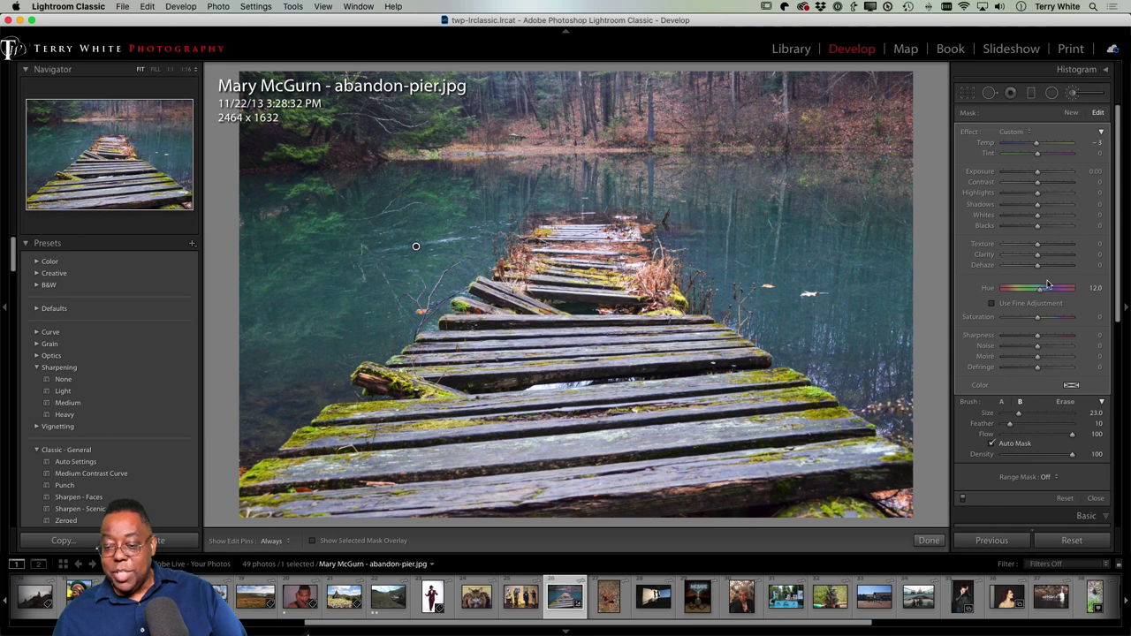
left_click_drag(1042, 293, 1045, 292)
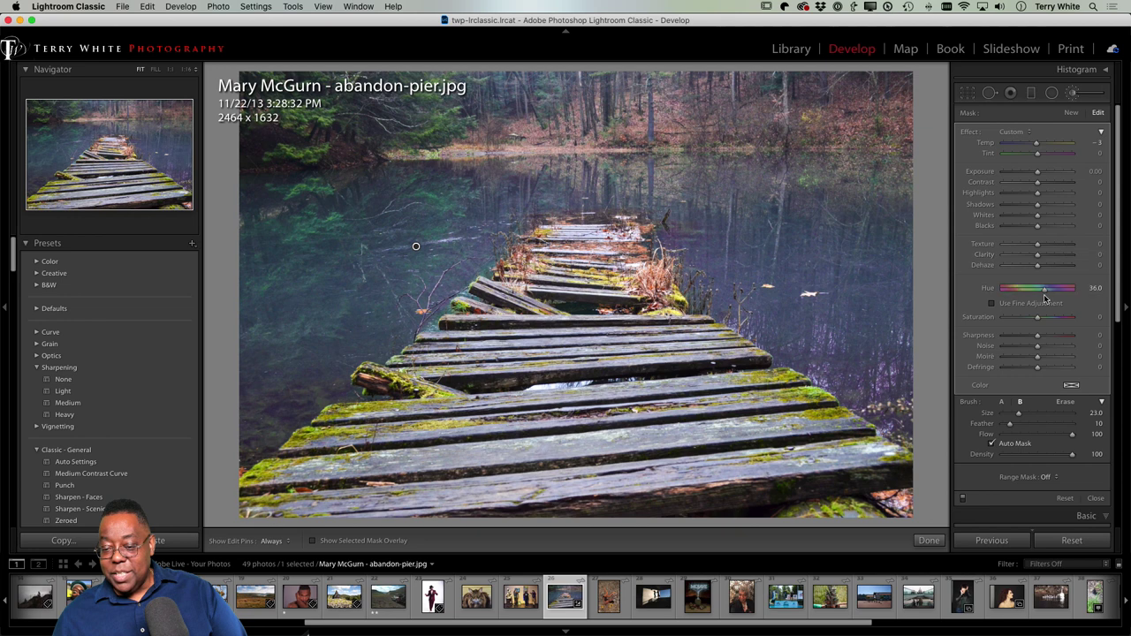
left_click_drag(1046, 293, 1044, 294)
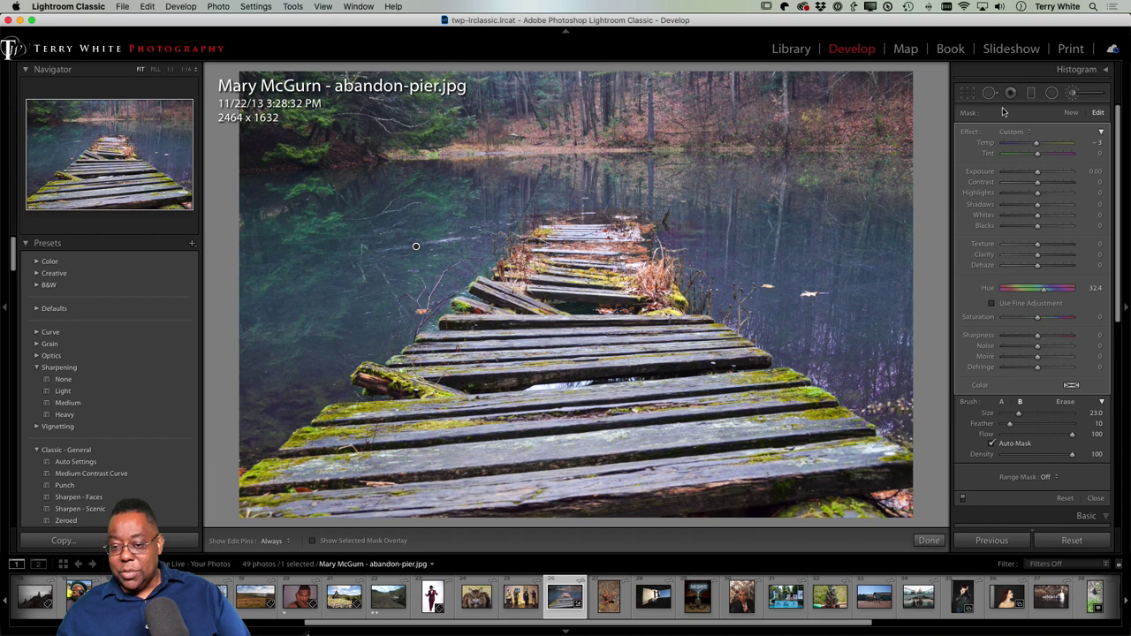
Step: Close the Adjustment Brush and set the whole photo's texture to +61 and clarity to +38, checking the planks at full size
left_click(1077, 94)
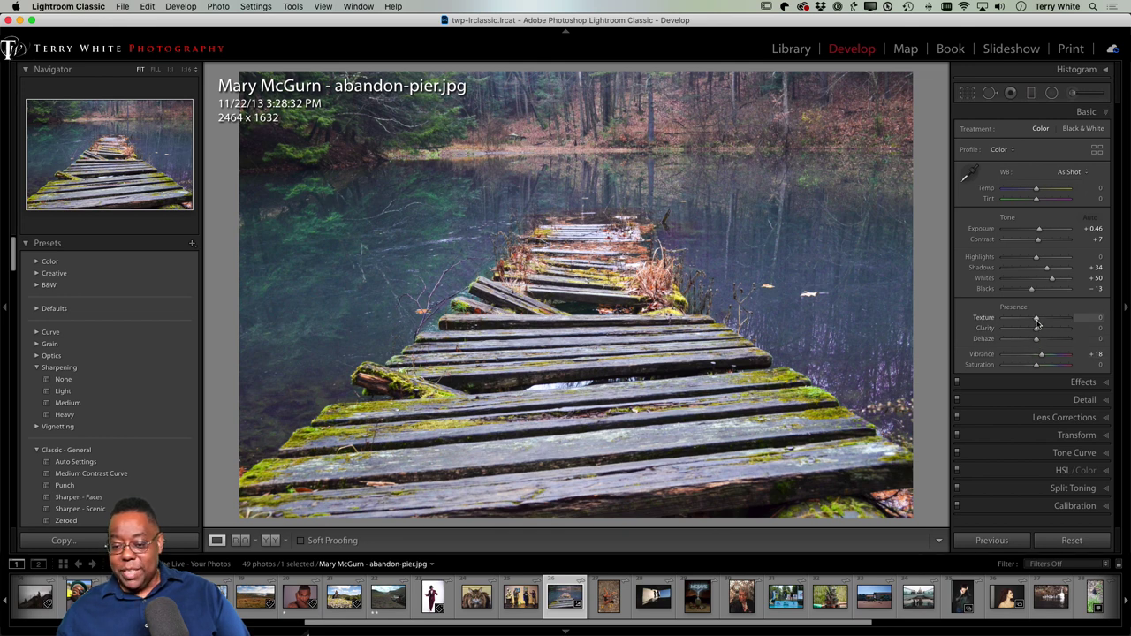
left_click_drag(1036, 318, 1057, 321)
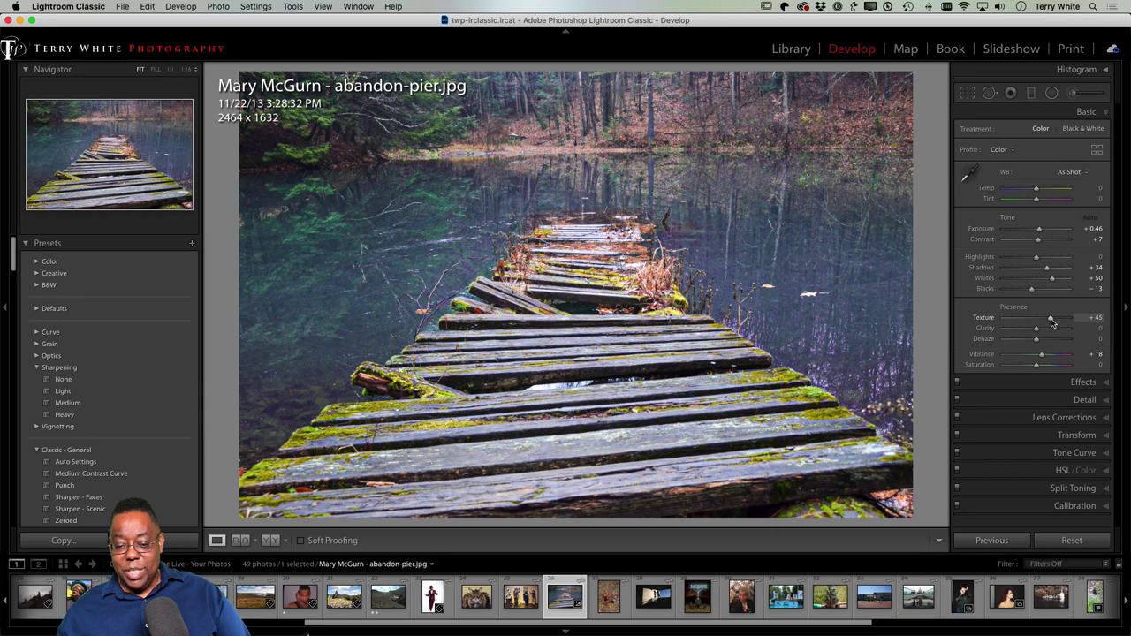
left_click(698, 395)
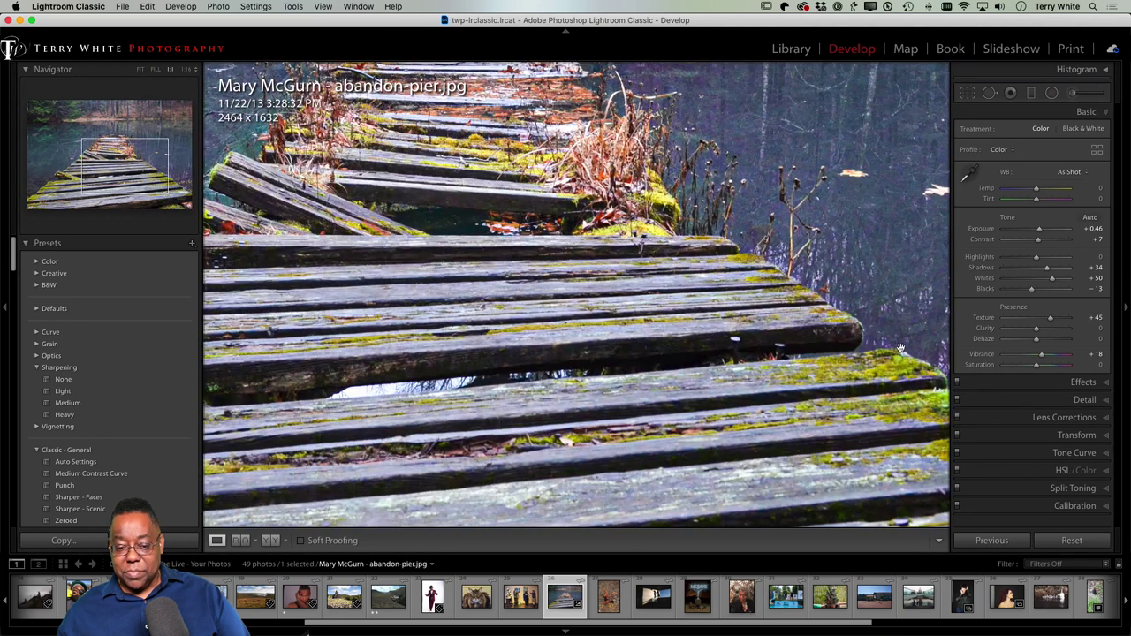
double_click(1044, 320)
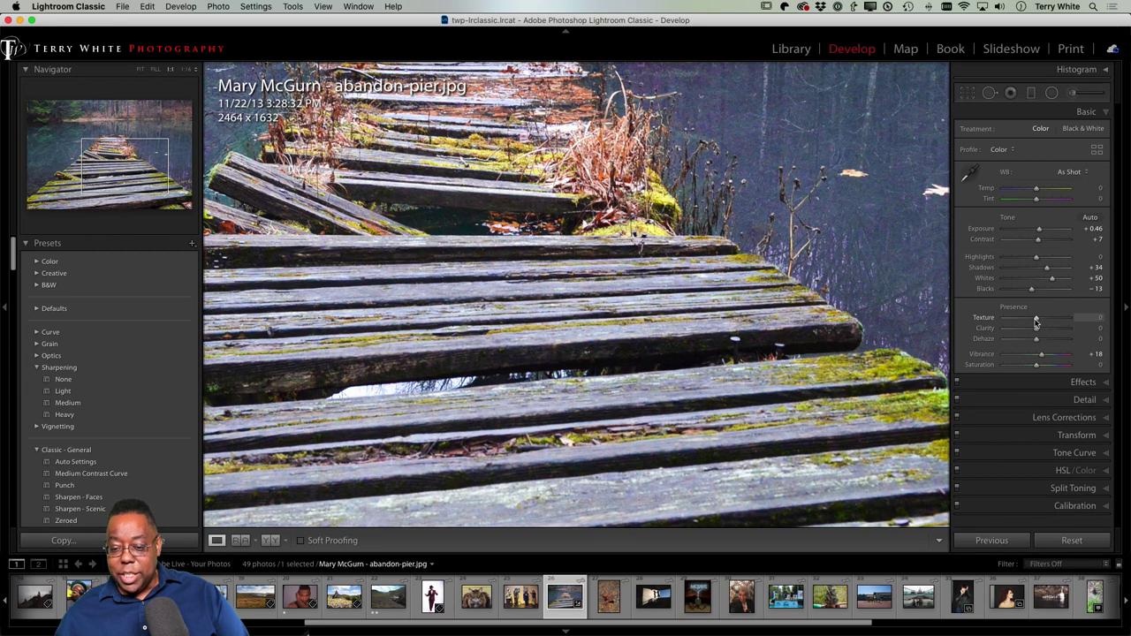
left_click_drag(1037, 323, 1045, 320)
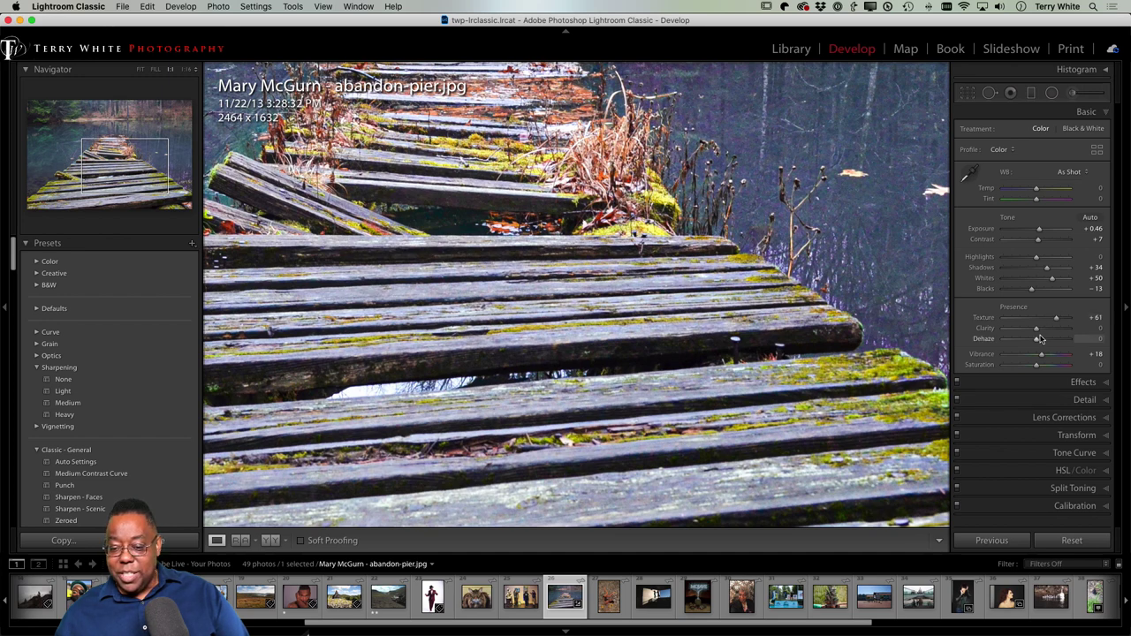
left_click_drag(1037, 329, 1050, 331)
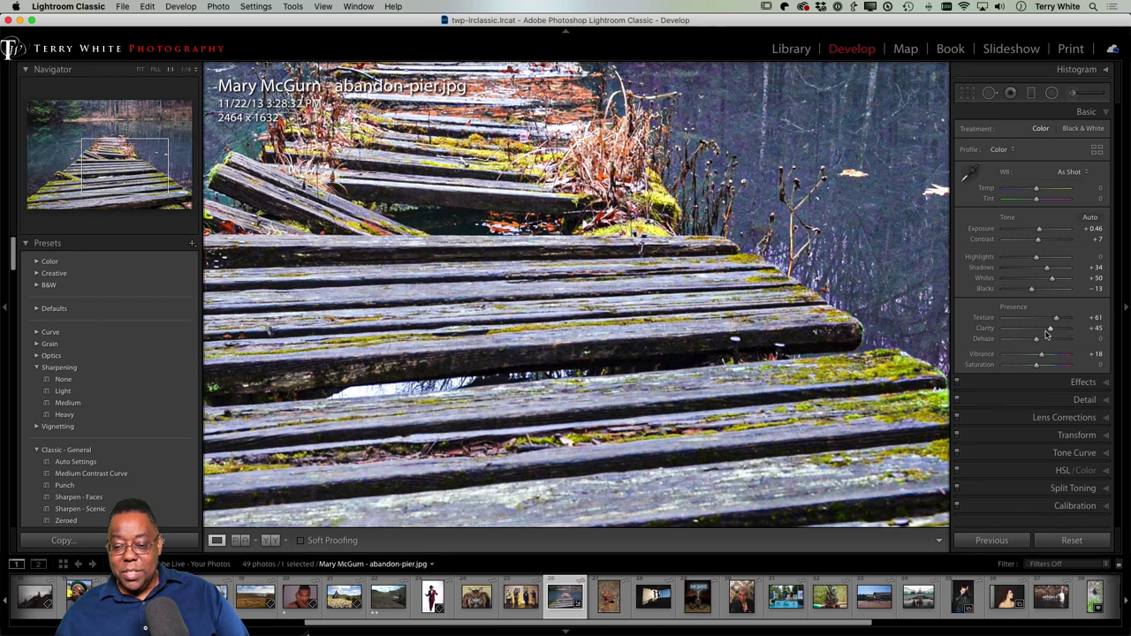
mouse_move(1050, 331)
left_mouse_down()
mouse_move(1039, 331)
mouse_move(1049, 330)
left_mouse_up()
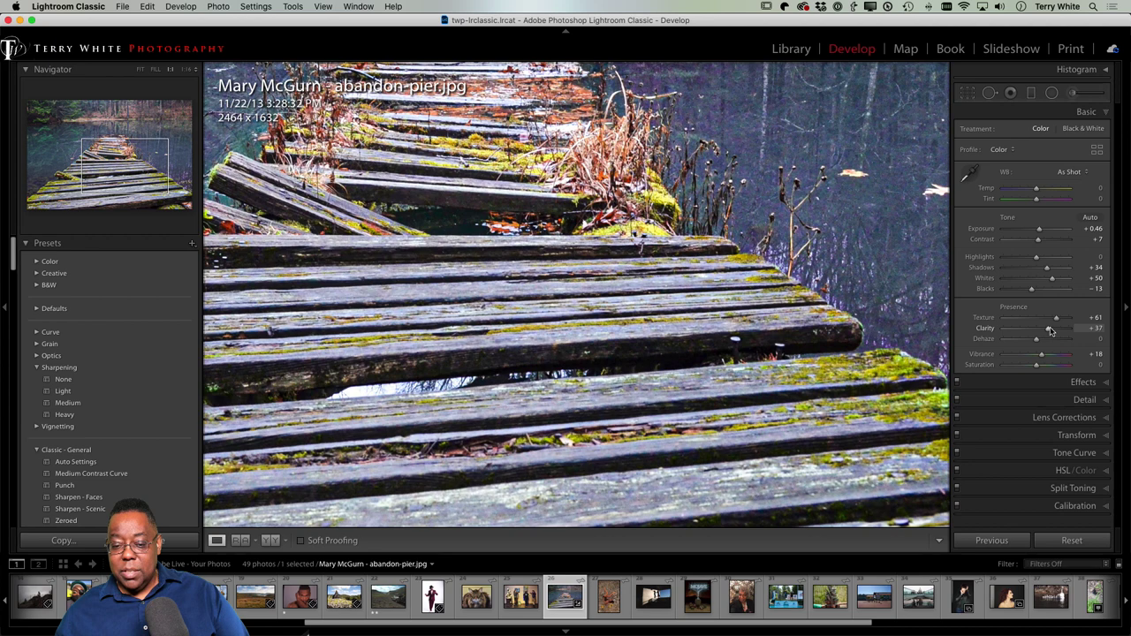
left_click(693, 382)
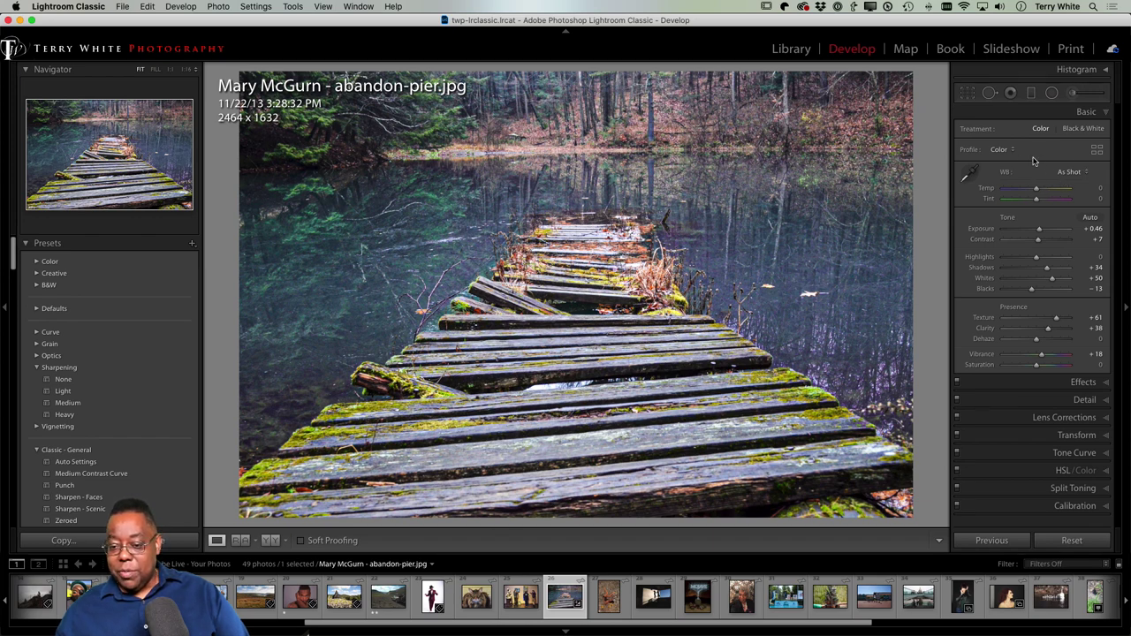
Step: Activate the Adjustment Brush and set edit pins to show only when Selected
left_click(1073, 93)
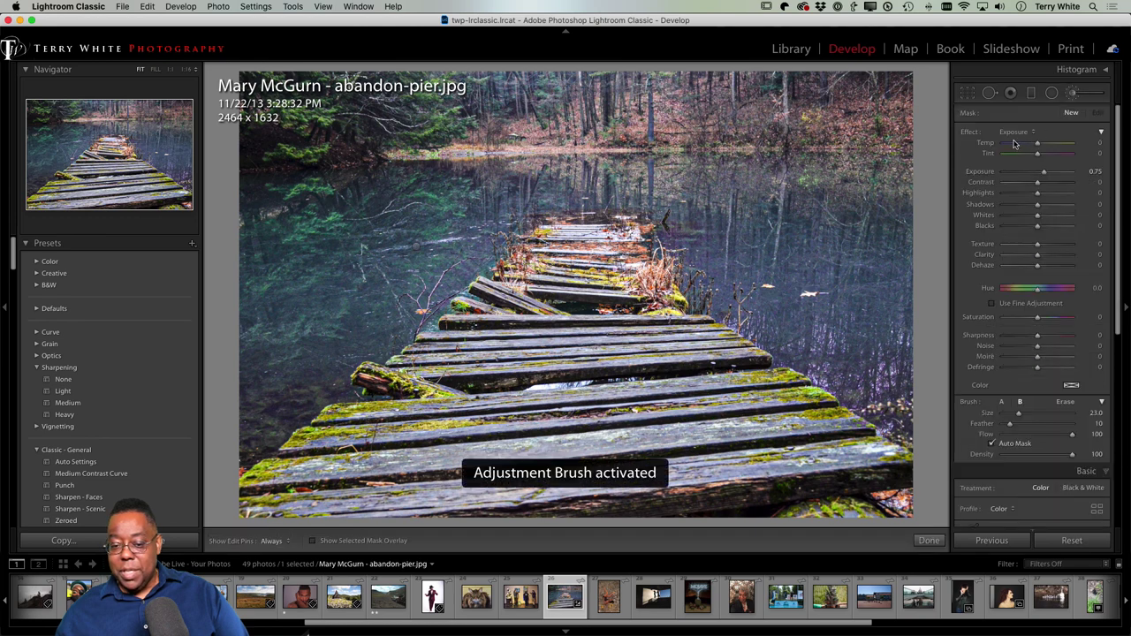
left_click(314, 542)
left_click(314, 542)
left_click(274, 542)
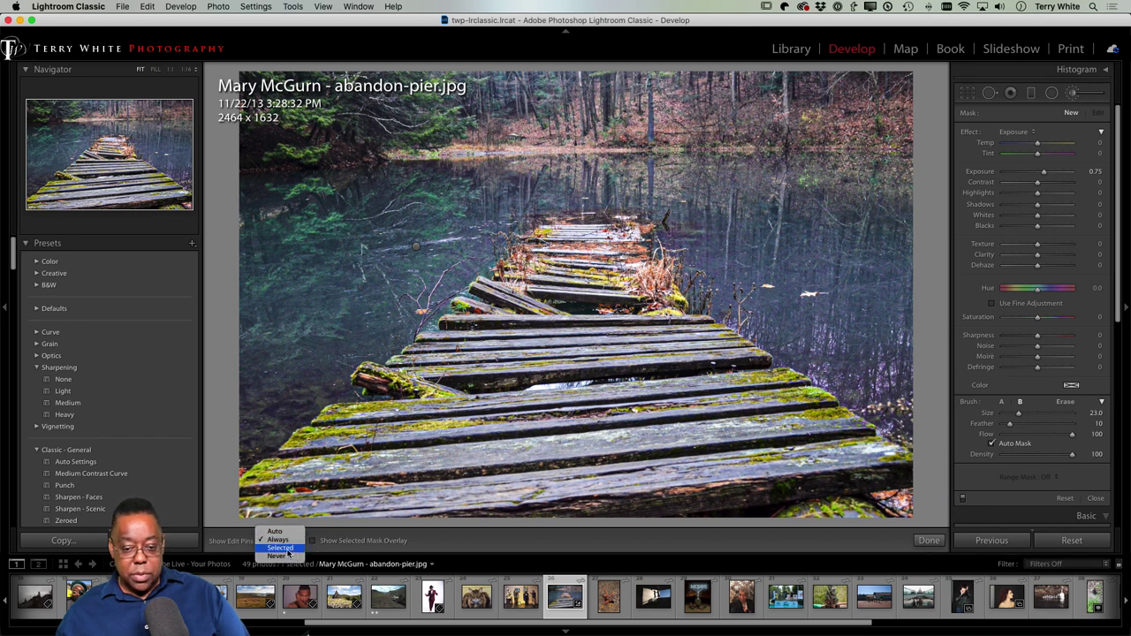
left_click(281, 548)
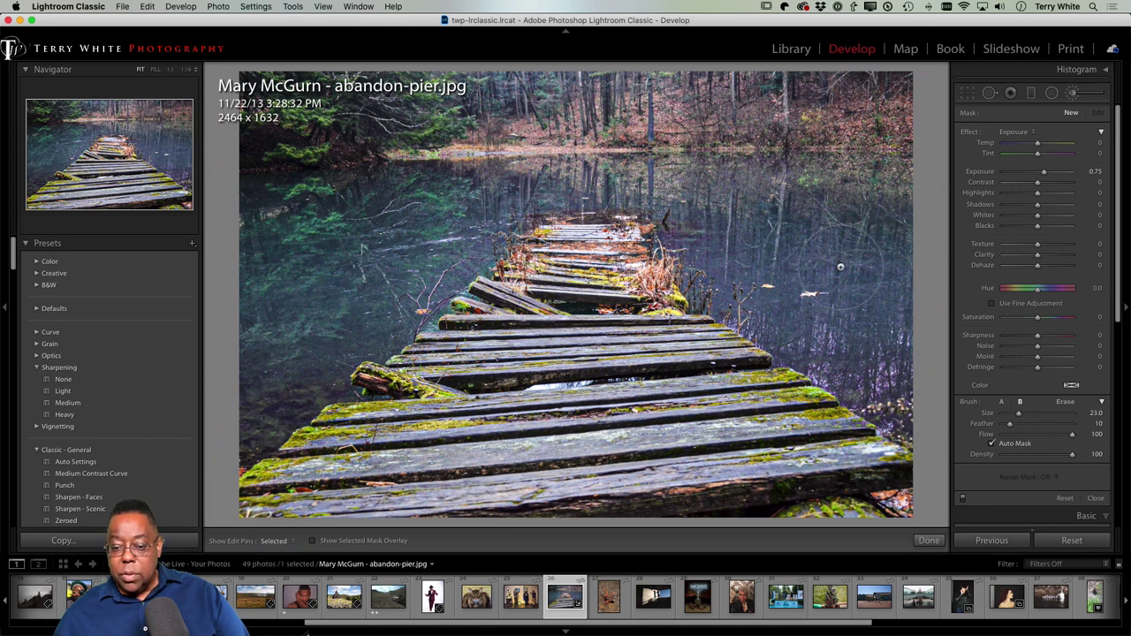
Step: Make a trial exposure dab on the water, undo it, and set edit pins back to Always
left_click(841, 261)
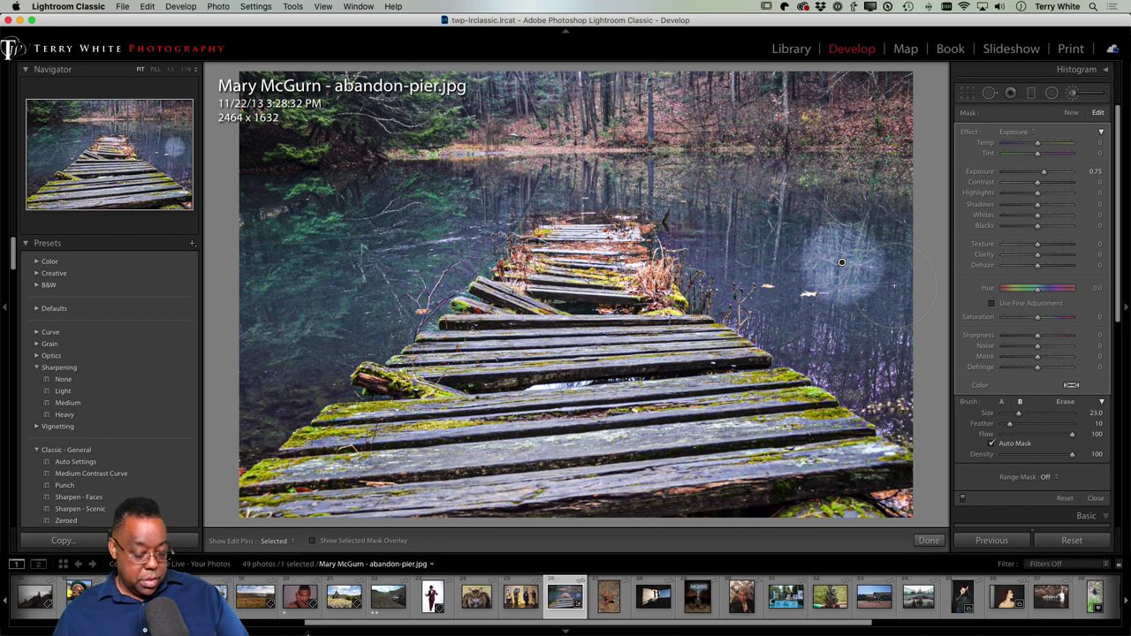
key("super+z")
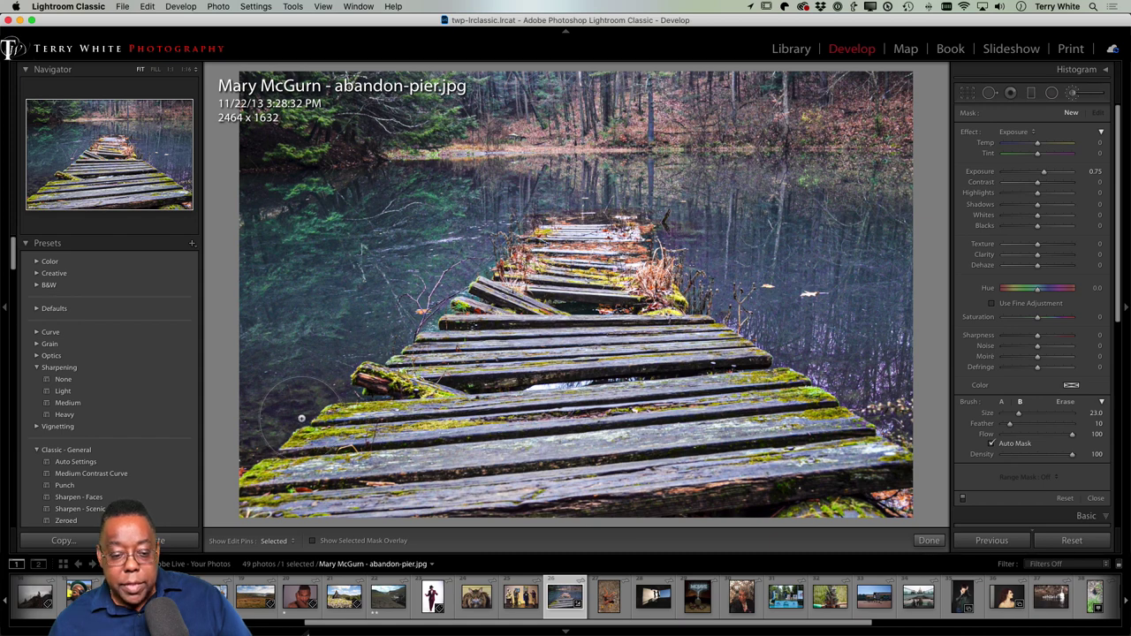
left_click(285, 542)
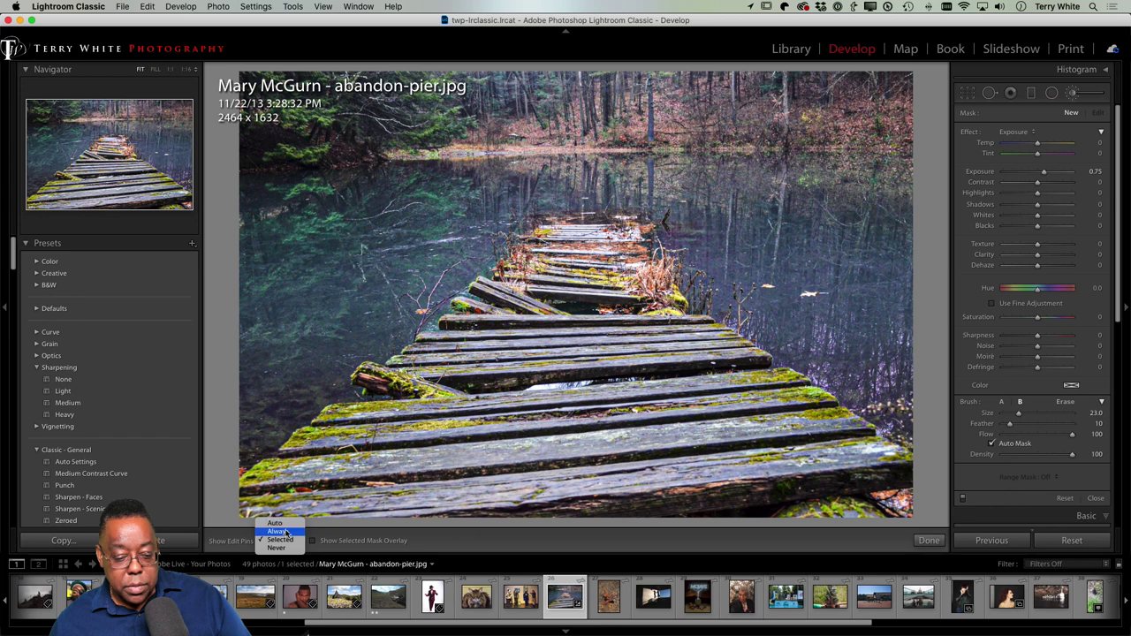
left_click(277, 531)
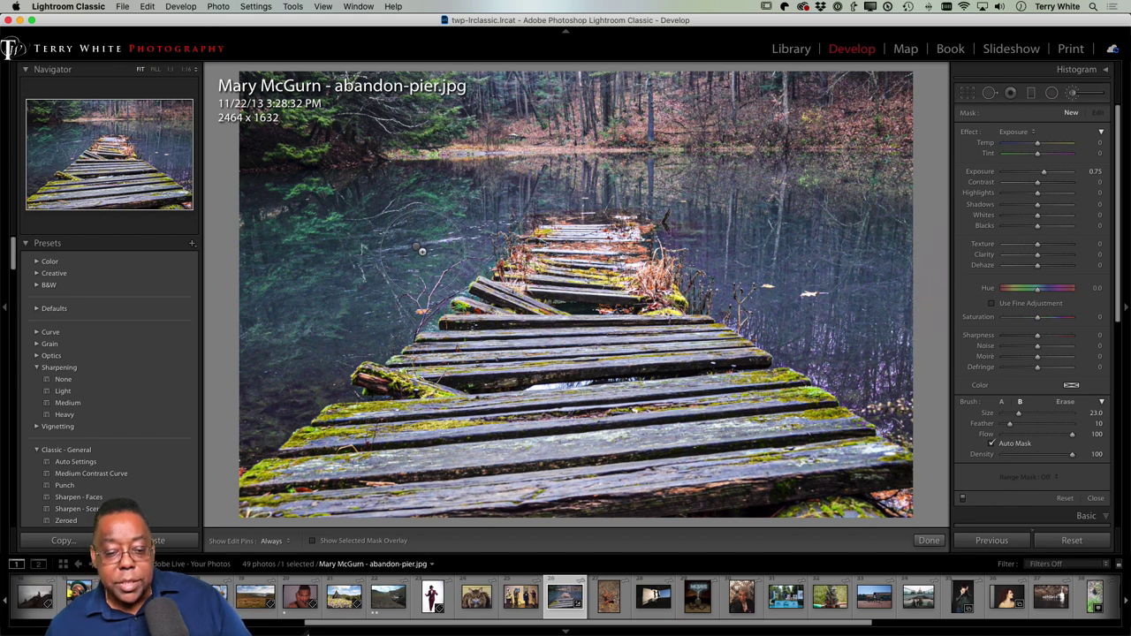
Step: Select the existing water mask and set its texture to -100 and clarity to -20
left_click(417, 248)
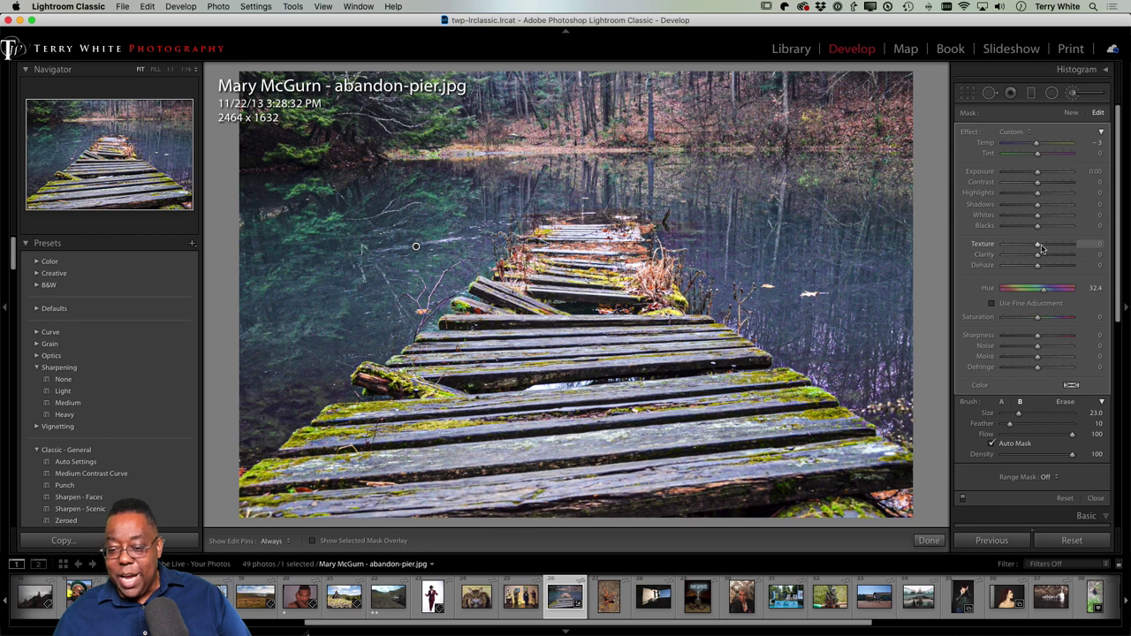
left_click_drag(1034, 250, 1002, 254)
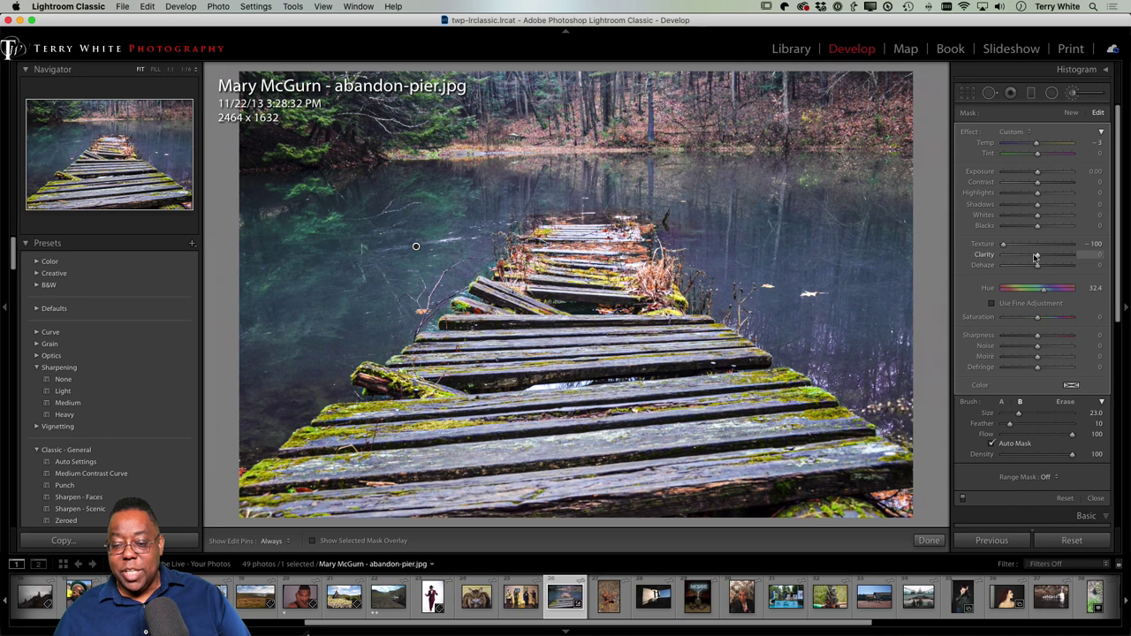
mouse_move(1036, 257)
left_mouse_down()
mouse_move(1016, 257)
mouse_move(1029, 257)
left_mouse_up()
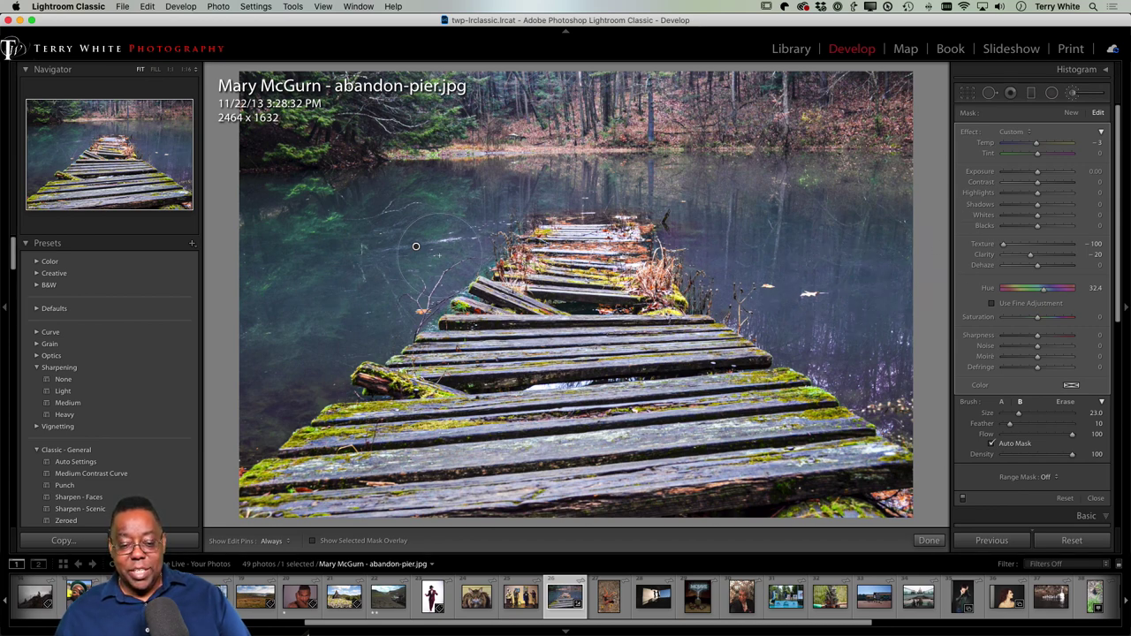
Step: Leave the pier photo's water mask, return to the library grid and open the portrait with the green beret and eye patch
mouse_move(415, 245)
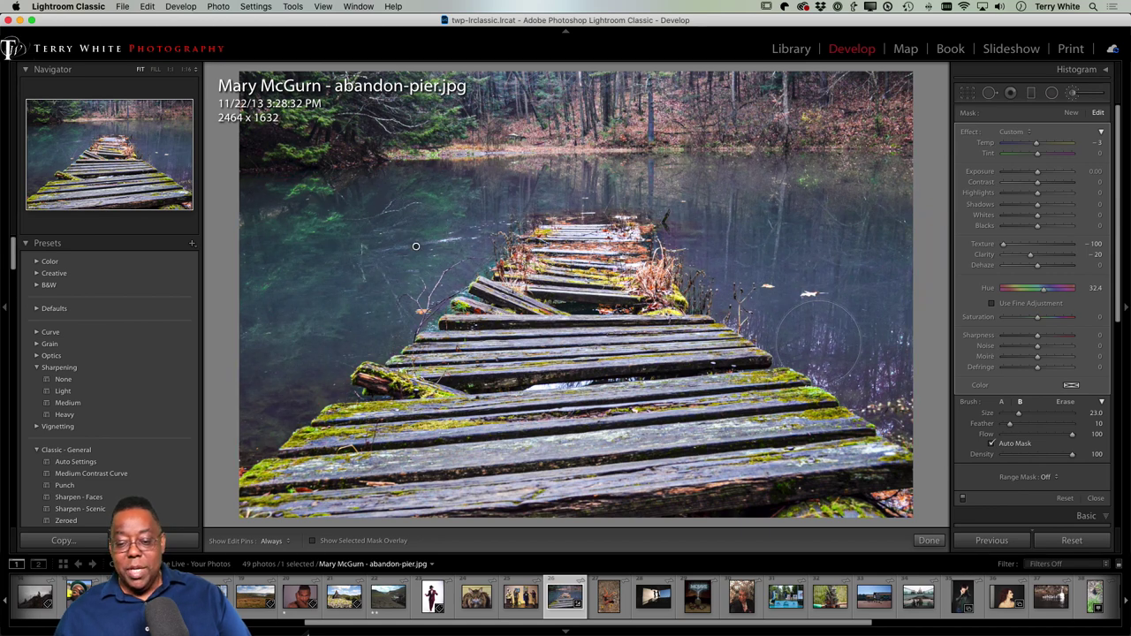
key("d")
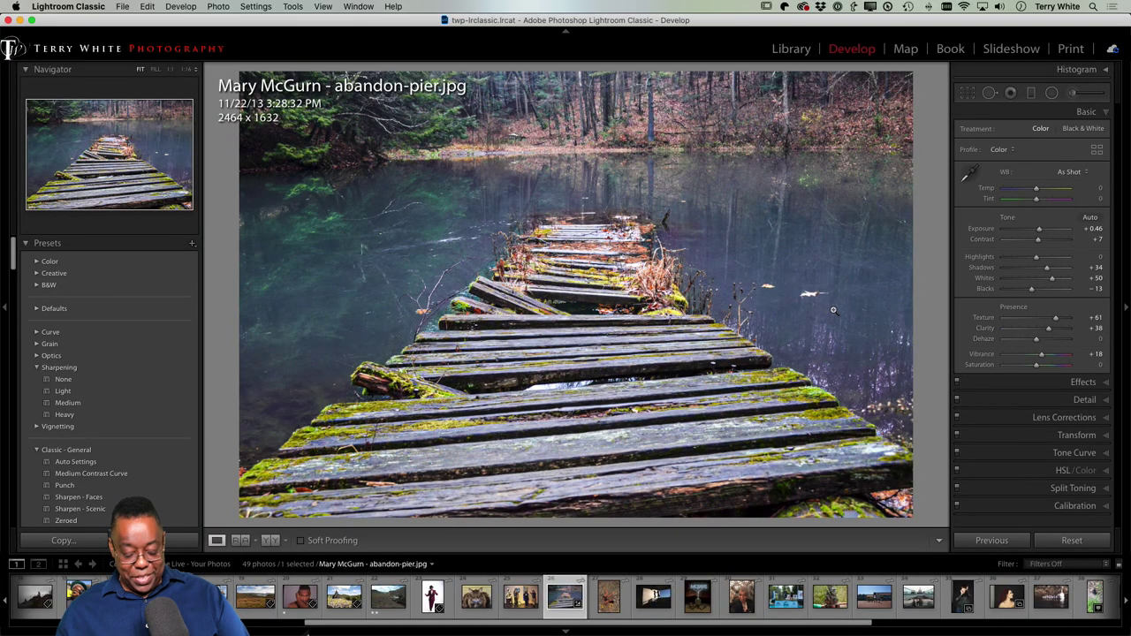
key("g")
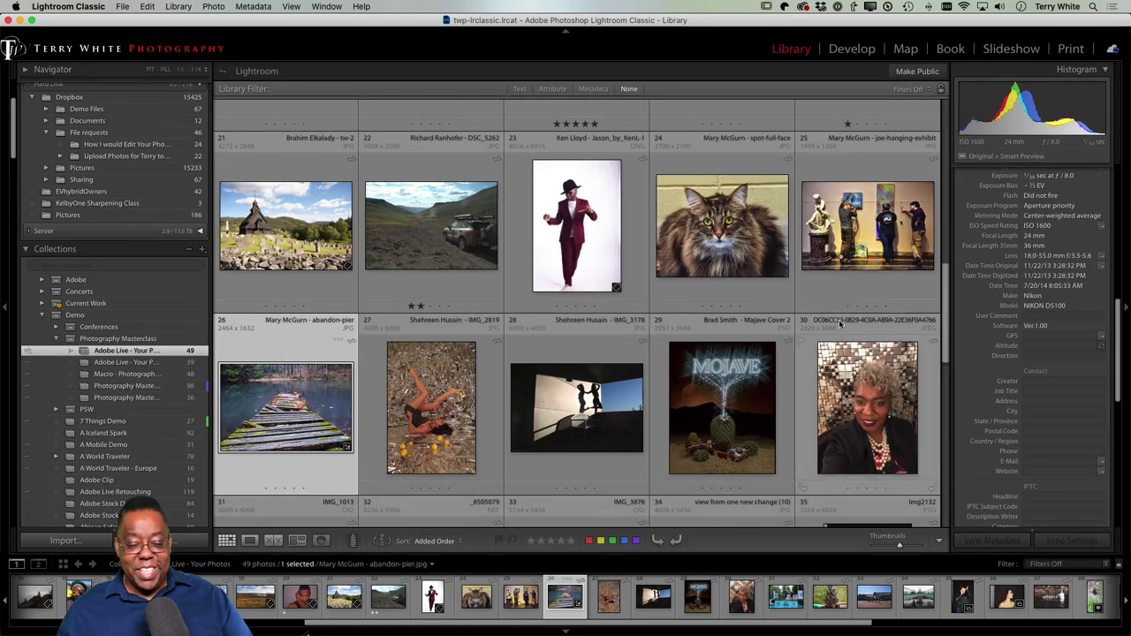
scroll(714, 333, "up", 2)
scroll(714, 332, "up", 6)
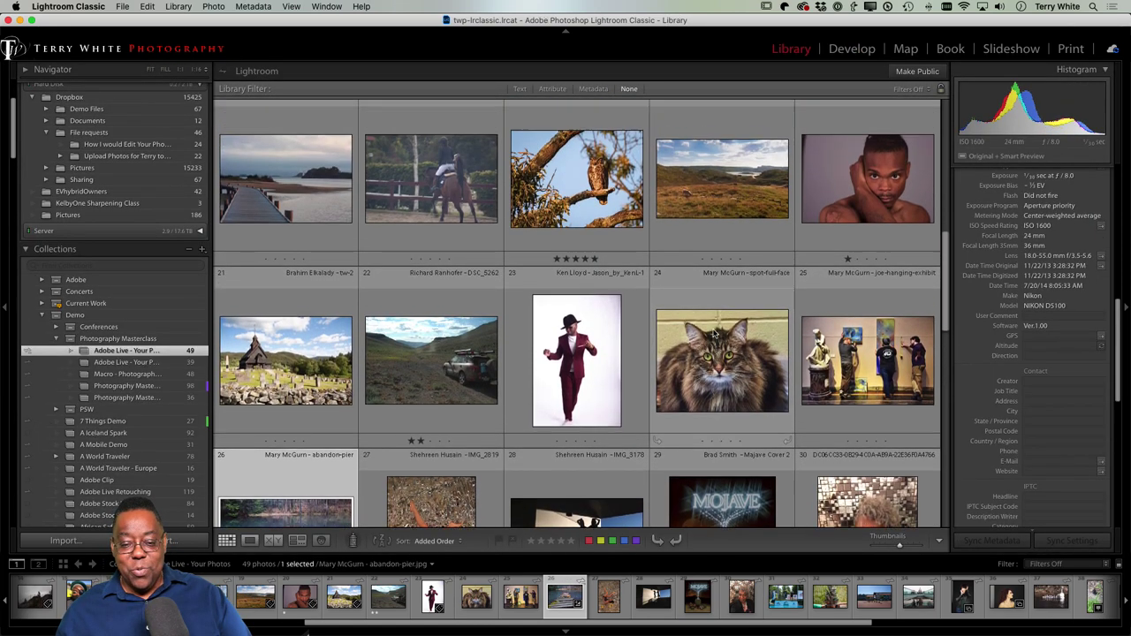
scroll(714, 332, "up", 3)
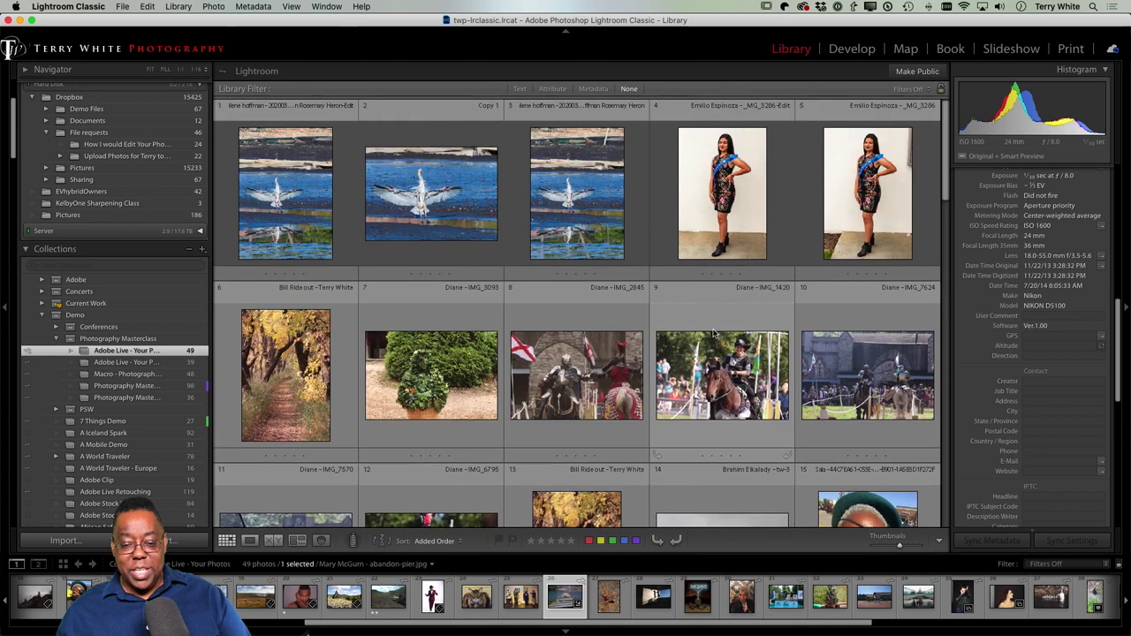
scroll(795, 327, "down", 5)
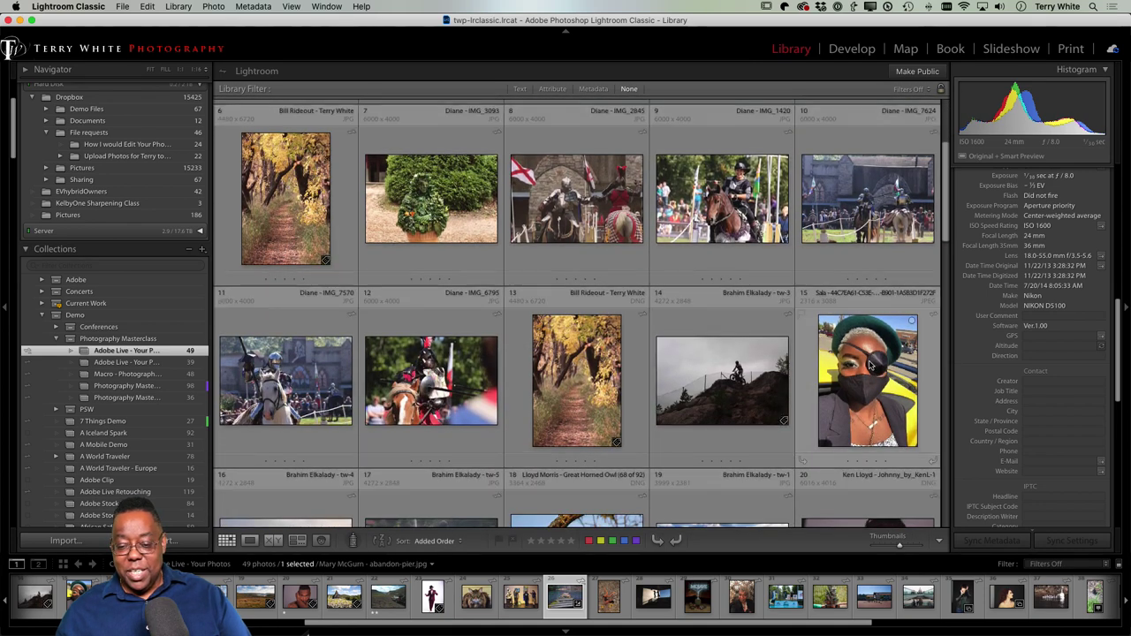
double_click(858, 366)
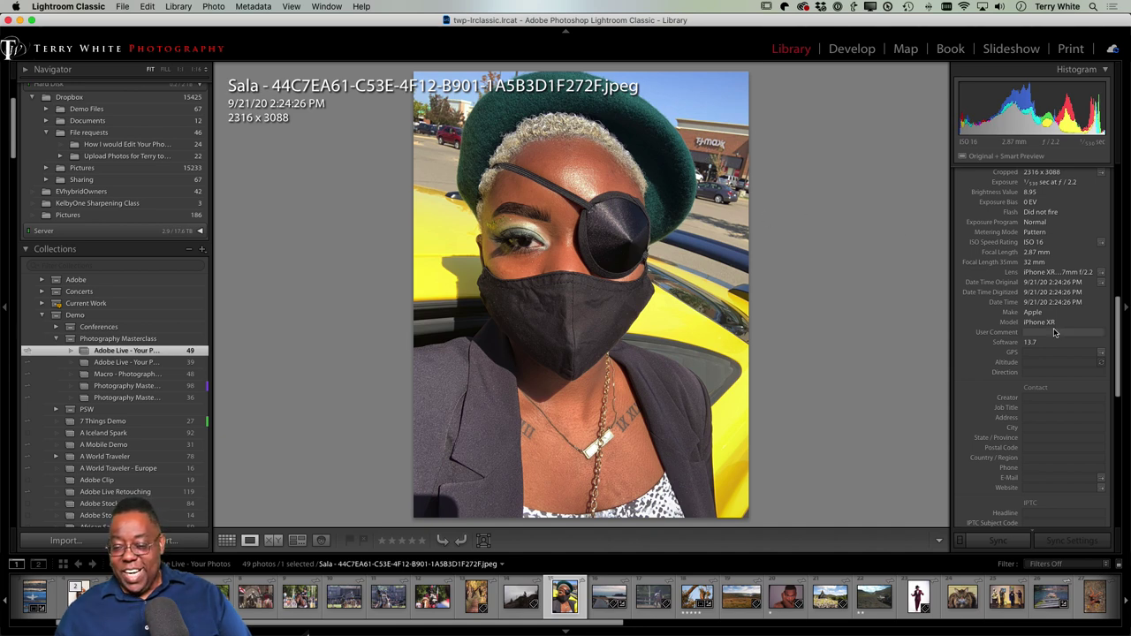
Step: Apply automatic tone to the beret portrait in Develop and preview it full screen
scroll(1052, 292, "up", 8)
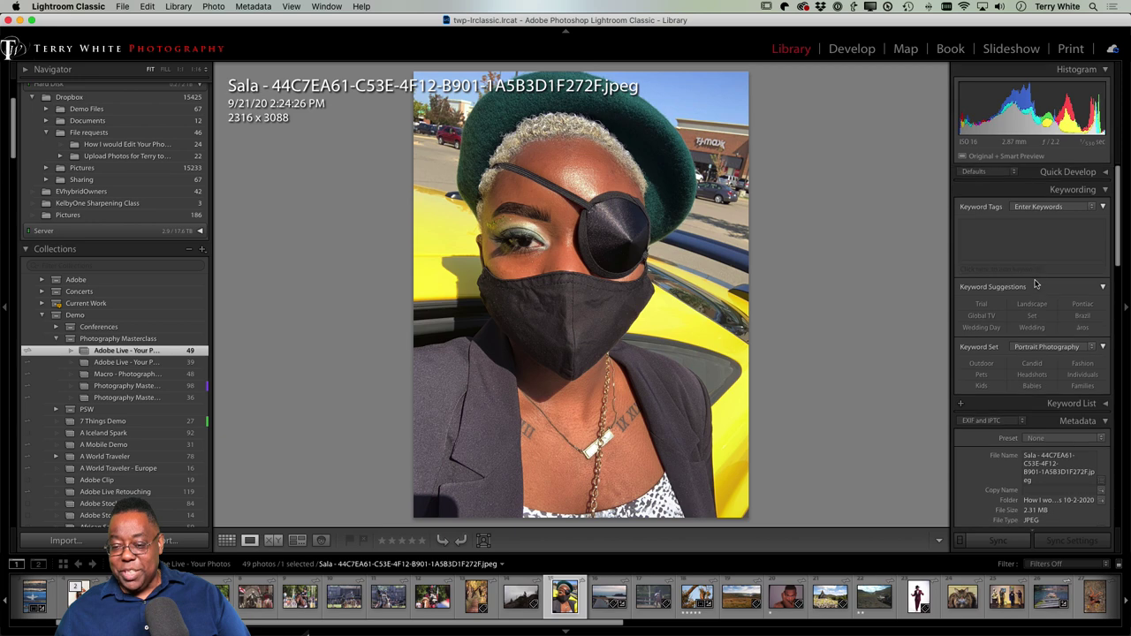
left_click(874, 53)
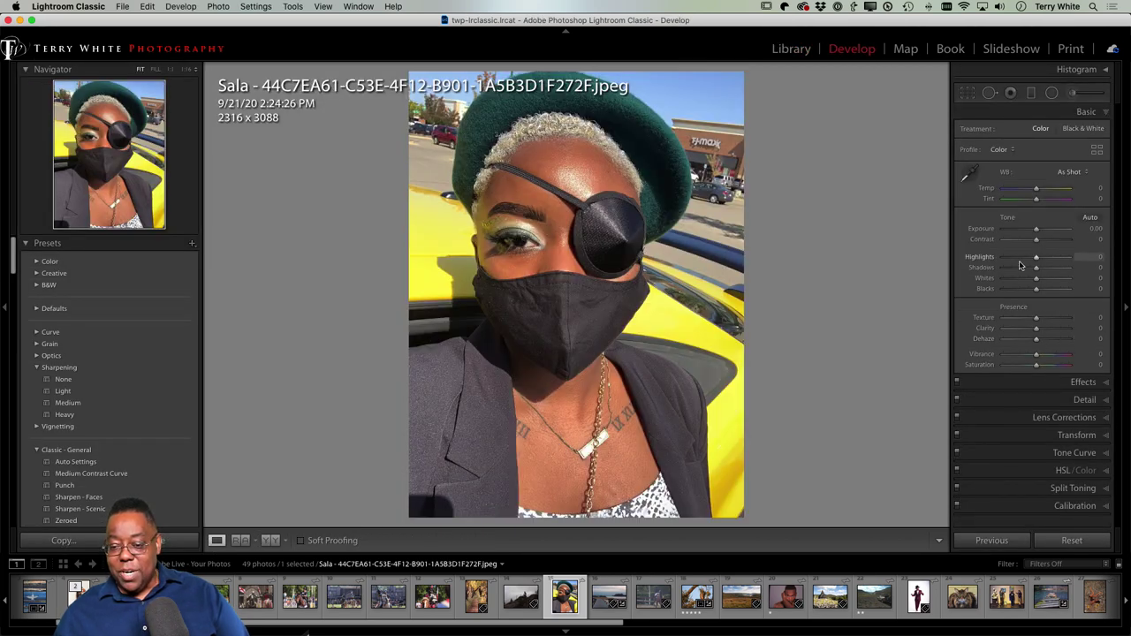
left_click(1088, 218)
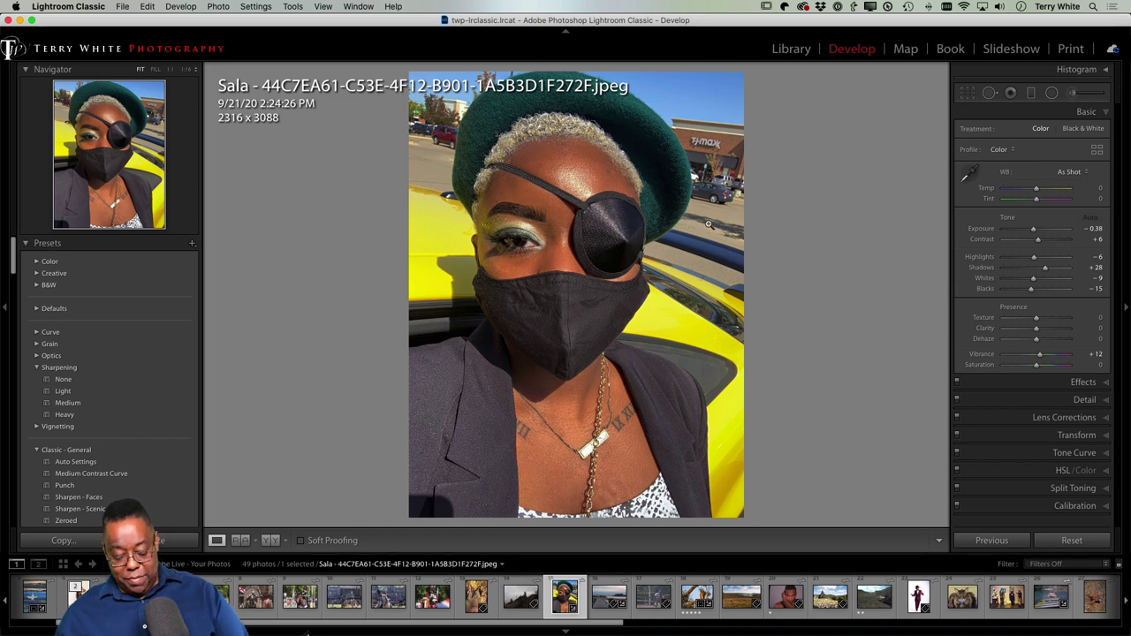
key("f")
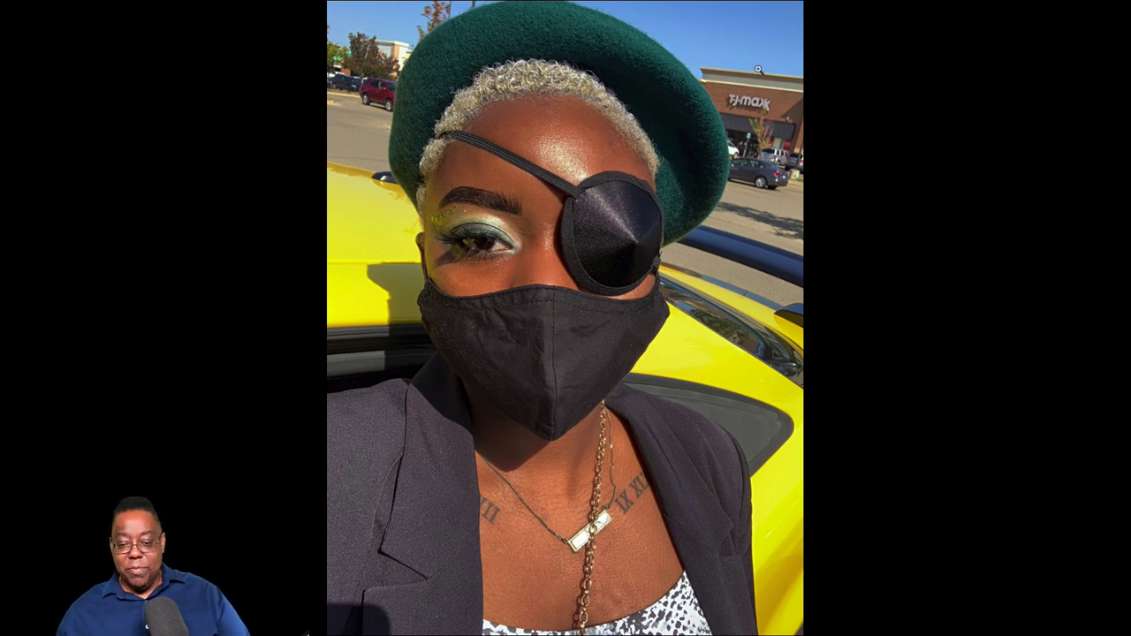
Step: Open the portrait in Photoshop as a copy with Lightroom adjustments
key("Escape")
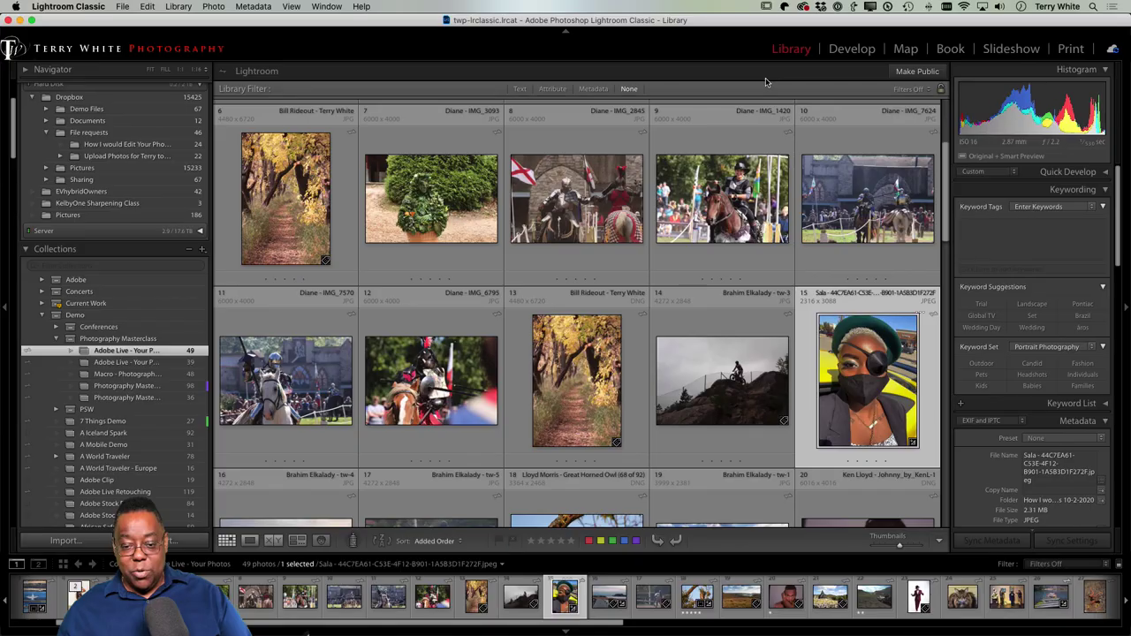
key("super+e")
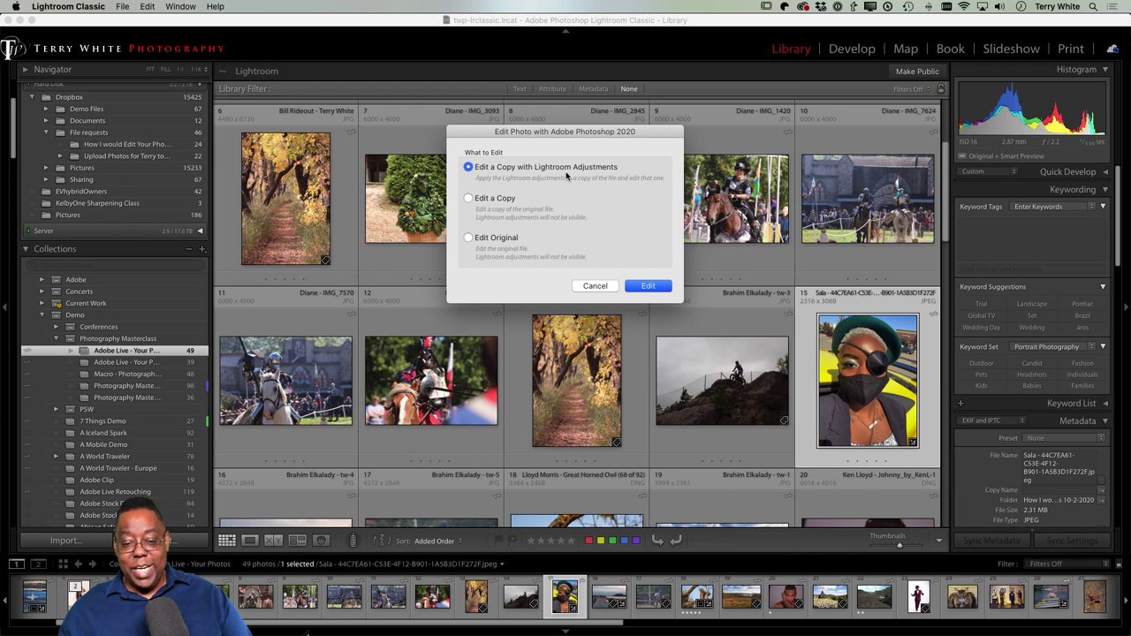
left_click(648, 287)
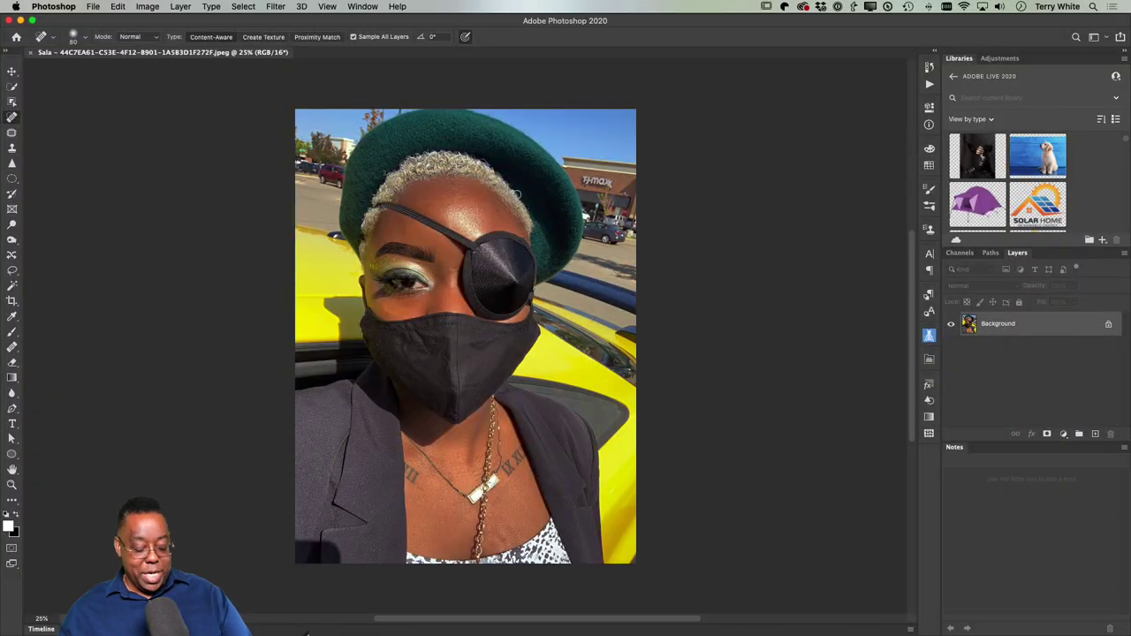
Step: Outline the T.J.Maxx sign on the brick building with the Patch tool, extending the selection around its lower edge
key("z")
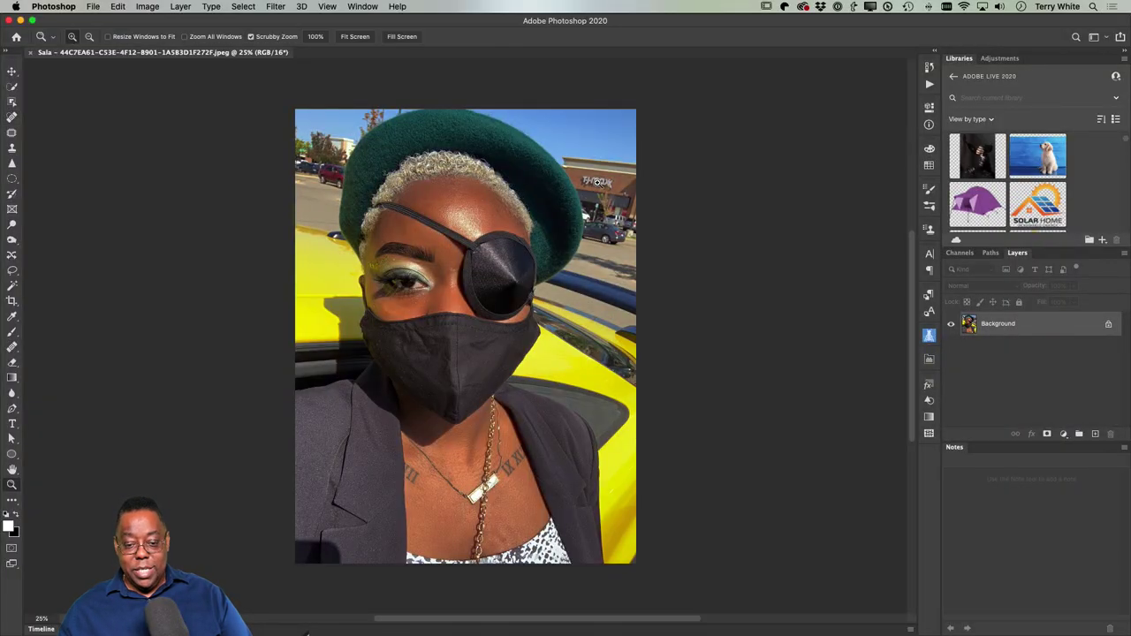
left_click_drag(598, 180, 638, 233)
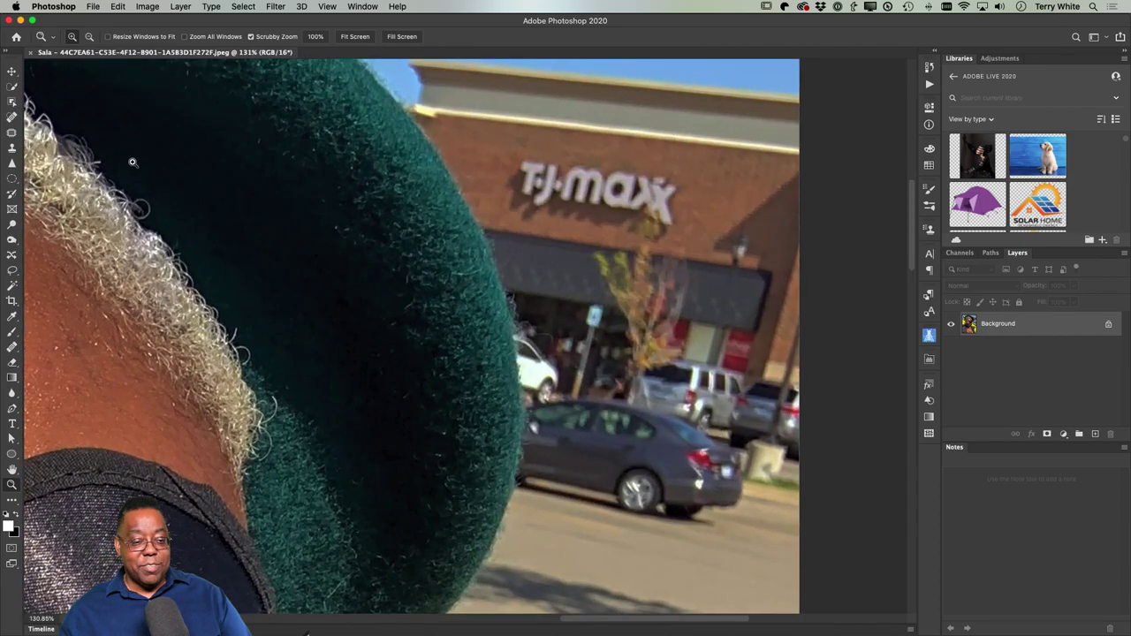
left_click(12, 131)
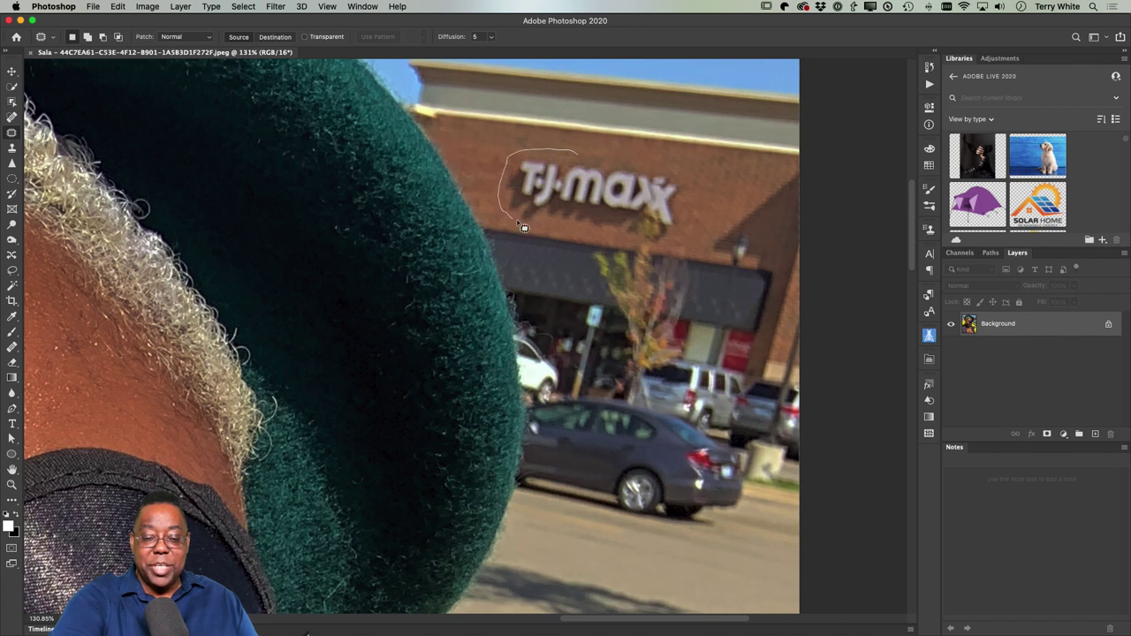
left_click_drag(591, 222, 675, 234)
left_click_drag(634, 161, 623, 156)
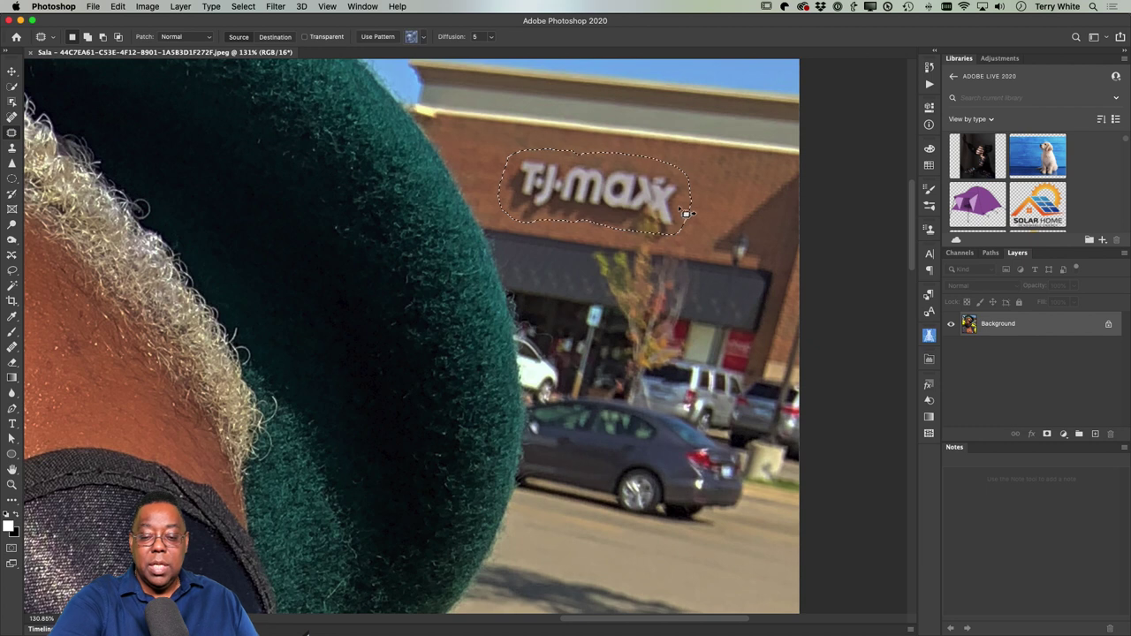
left_click_drag(661, 248, 675, 232)
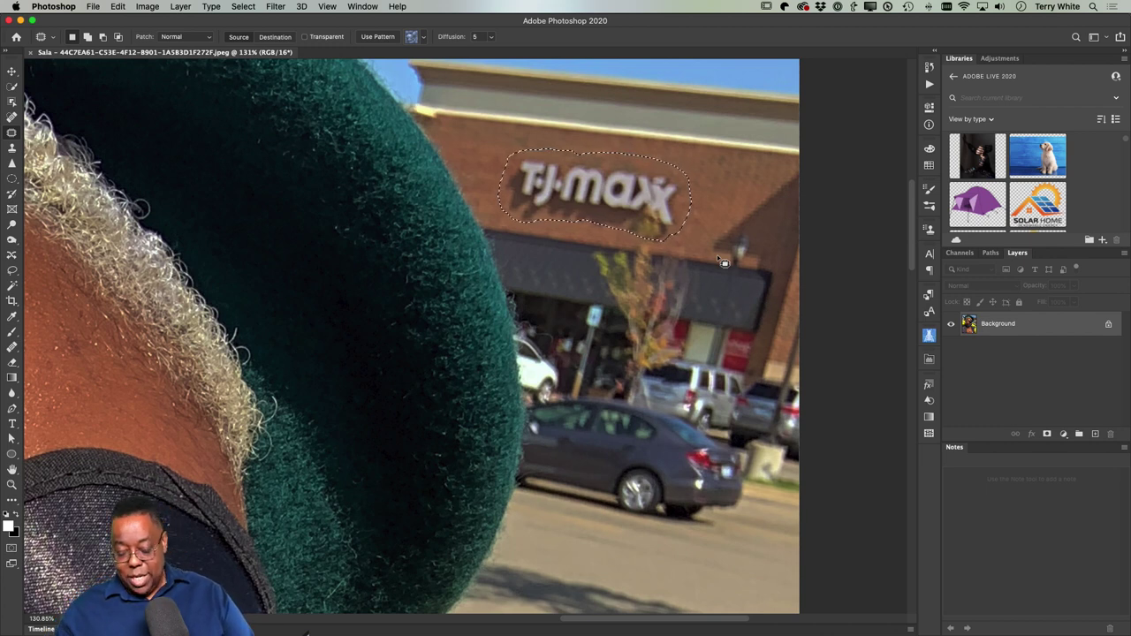
Step: Remove the store sign with a Content-Aware fill at 100% opacity and Color Adaptation, and clear the selection
key("shift+BackSpace")
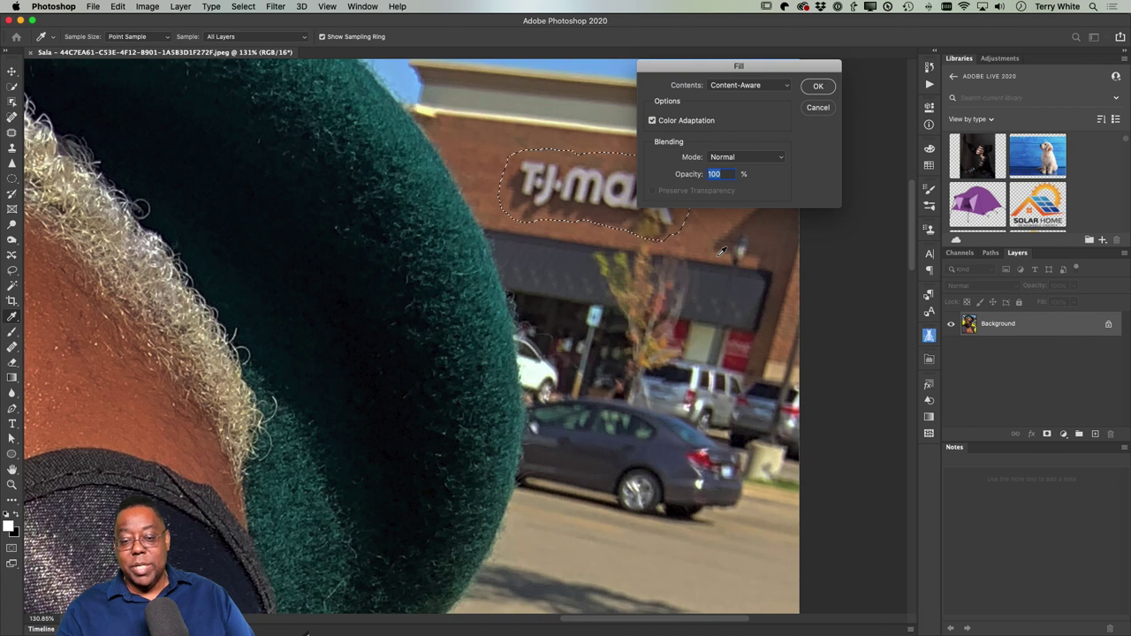
left_click(822, 86)
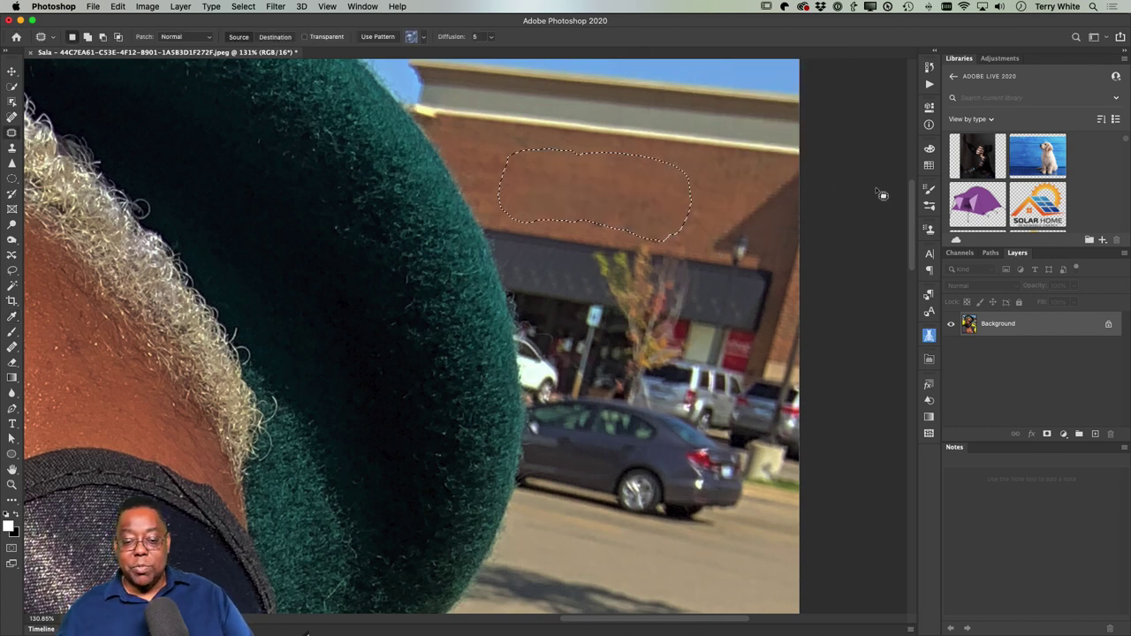
key("super+d")
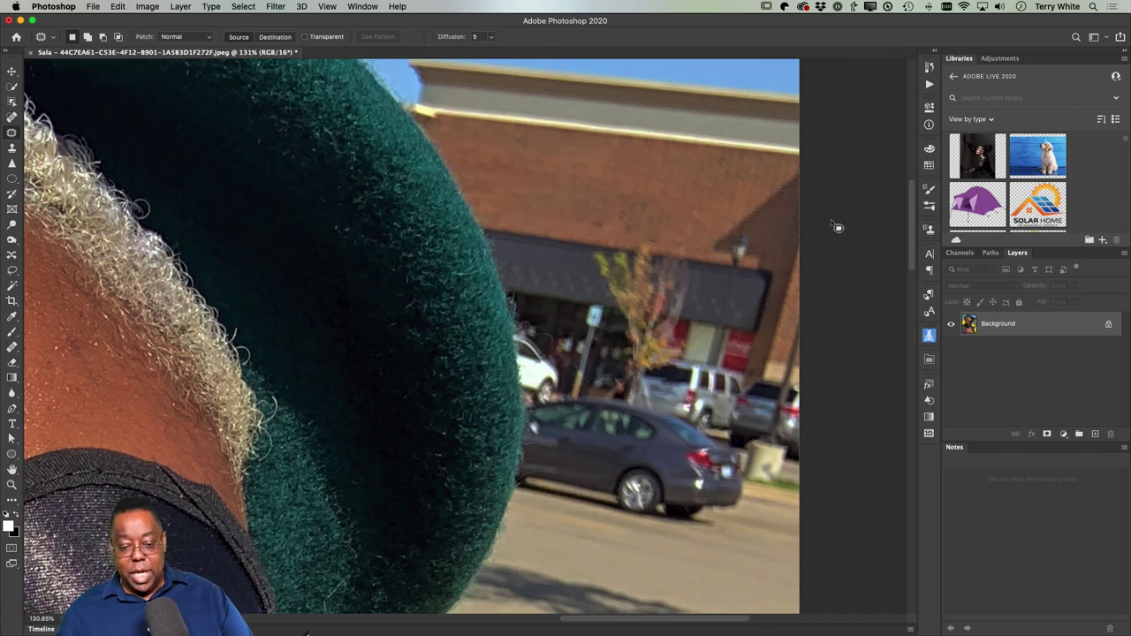
Step: Fit the whole portrait in view and select the person automatically with Select Subject
left_click_drag(194, 156, 436, 377)
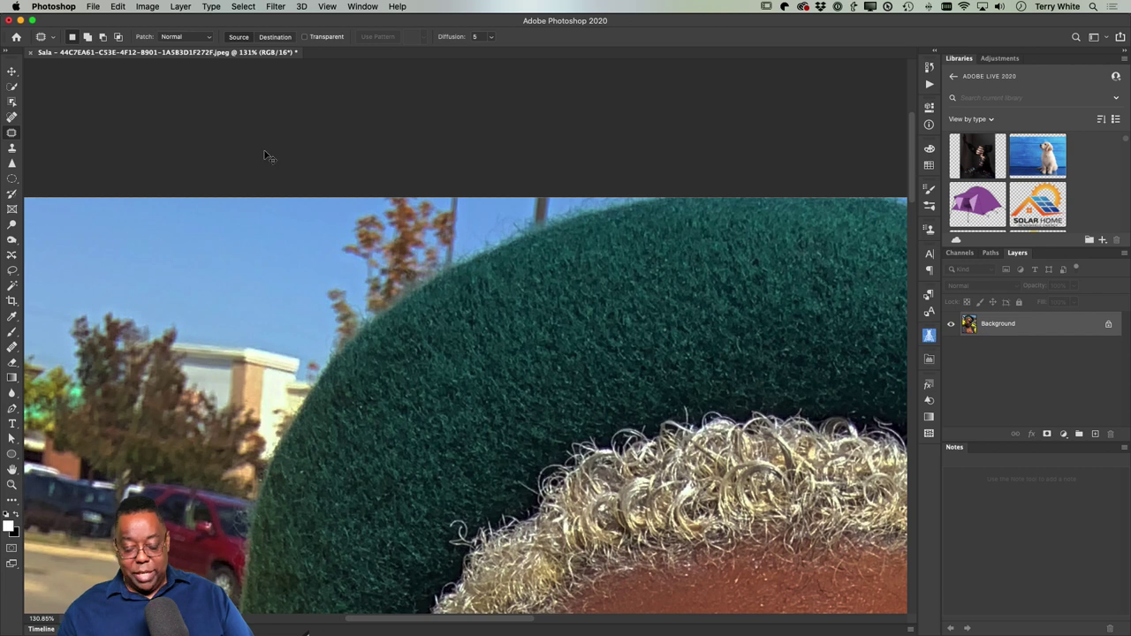
key("super+0")
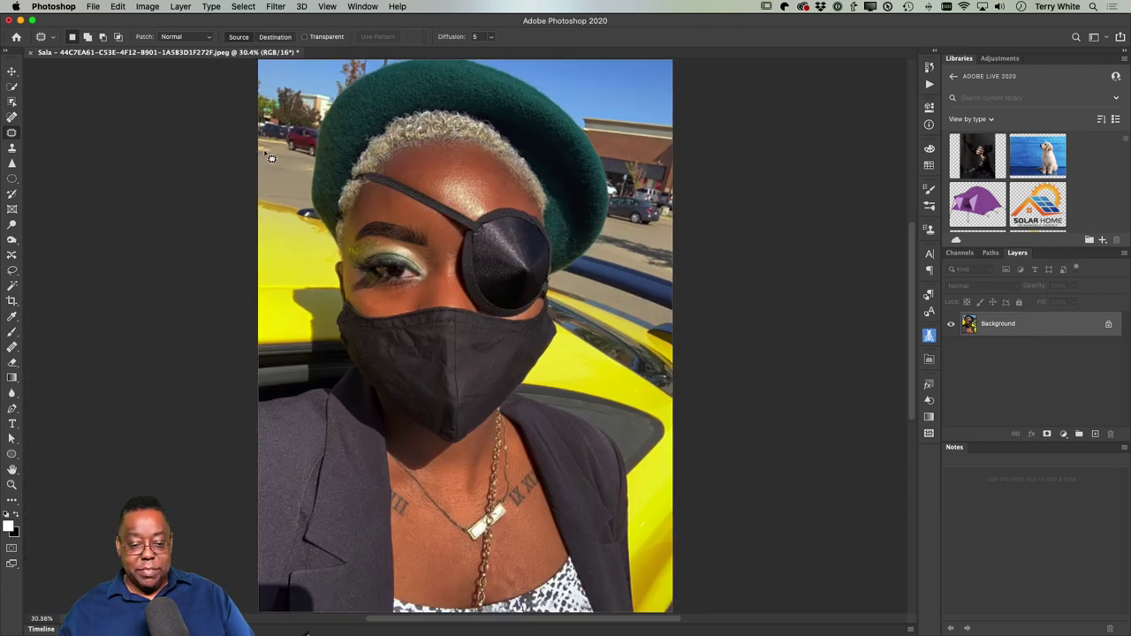
left_click(237, 7)
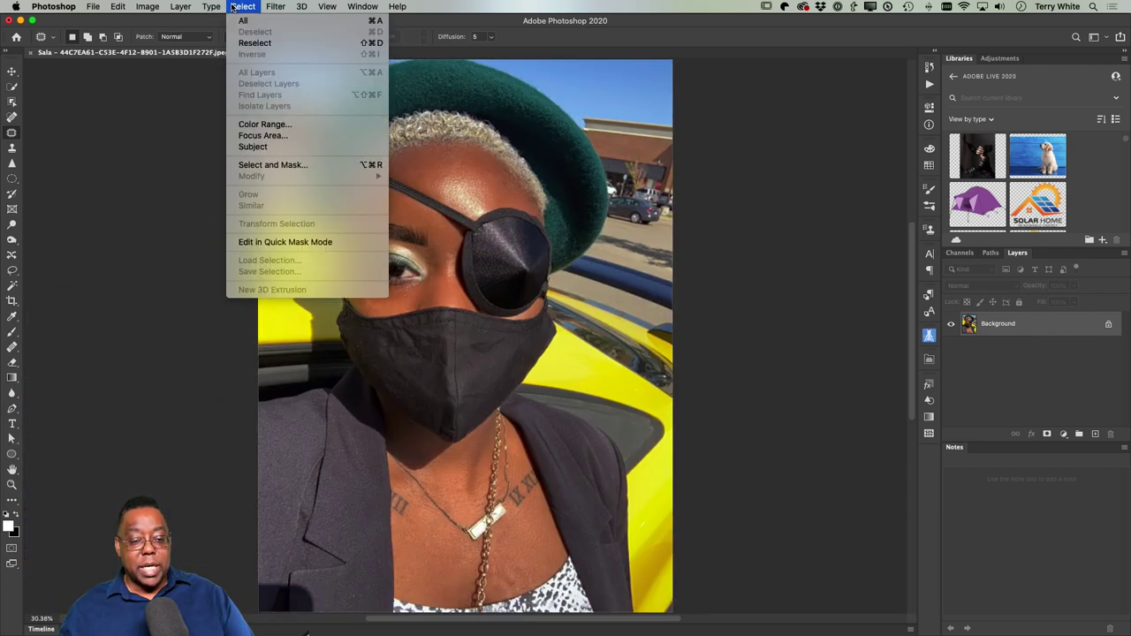
left_click(265, 146)
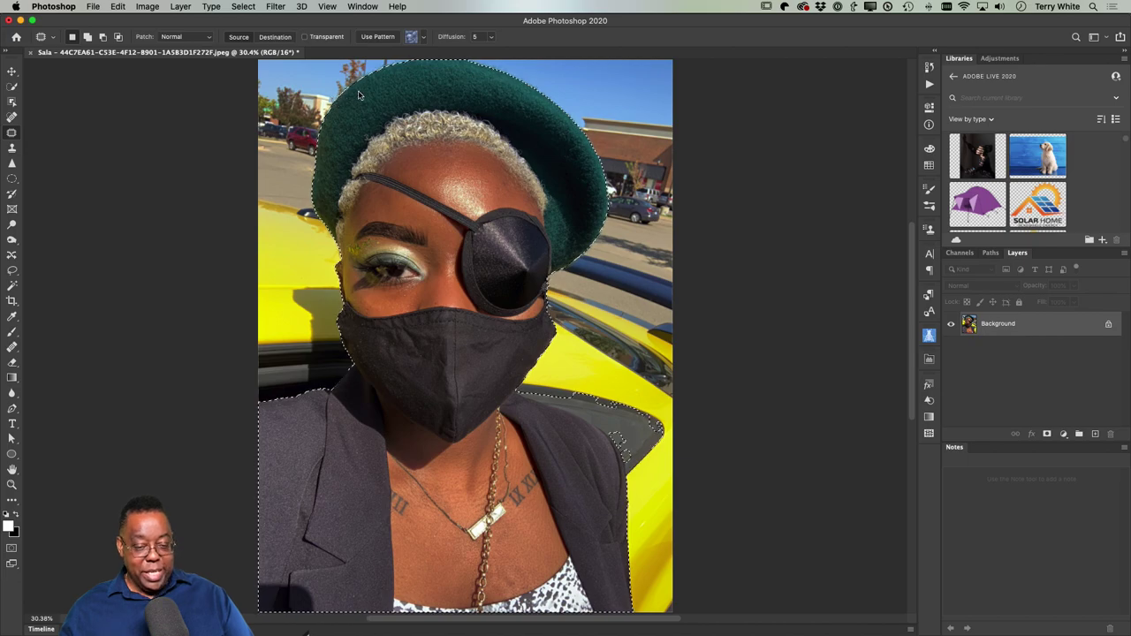
Step: Check the selection edge along the beret up close and invert the selection to cover the background
key("z")
left_click_drag(364, 84, 423, 160)
scroll(416, 138, "up", 5)
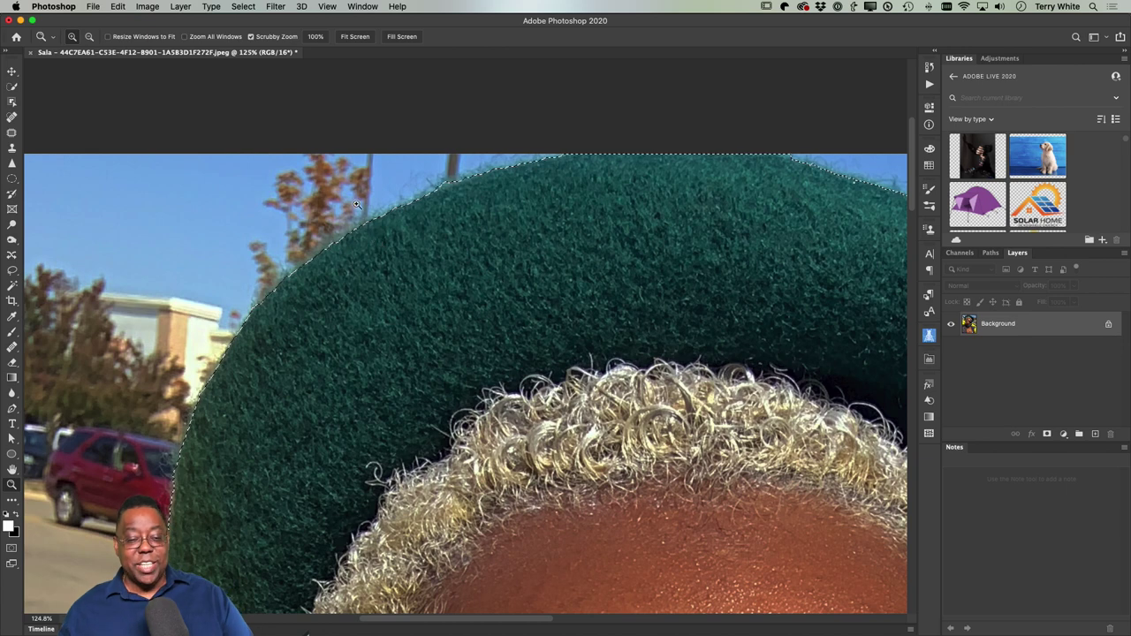
left_click(243, 6)
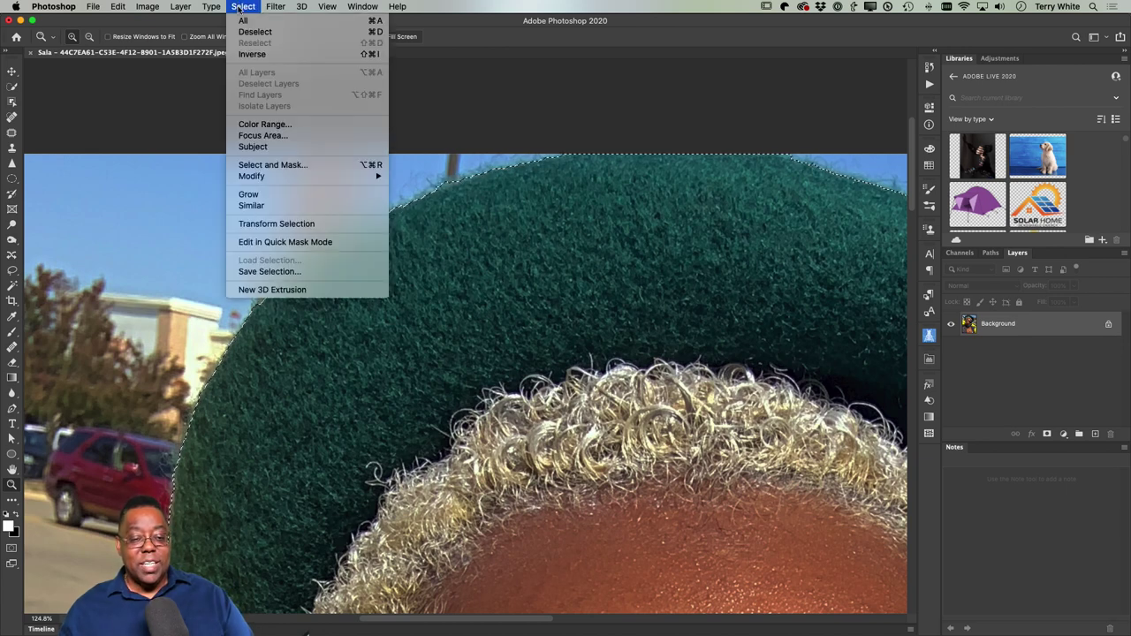
left_click(251, 55)
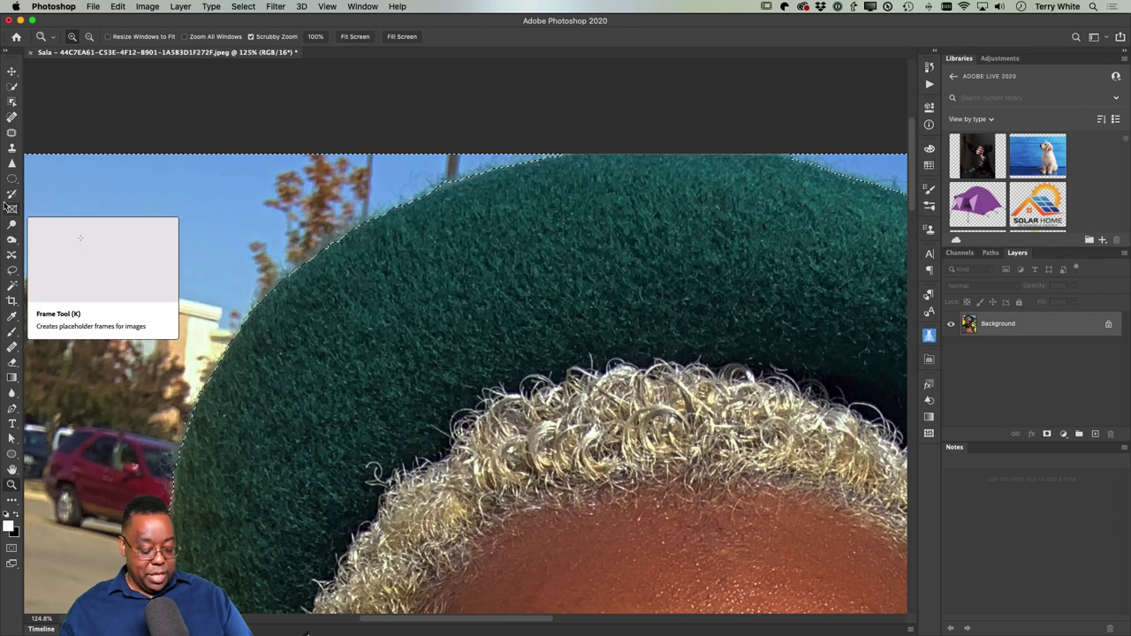
Step: Cover the tree and the two poles behind the beret with sampled sky using the Clone Stamp
key("s")
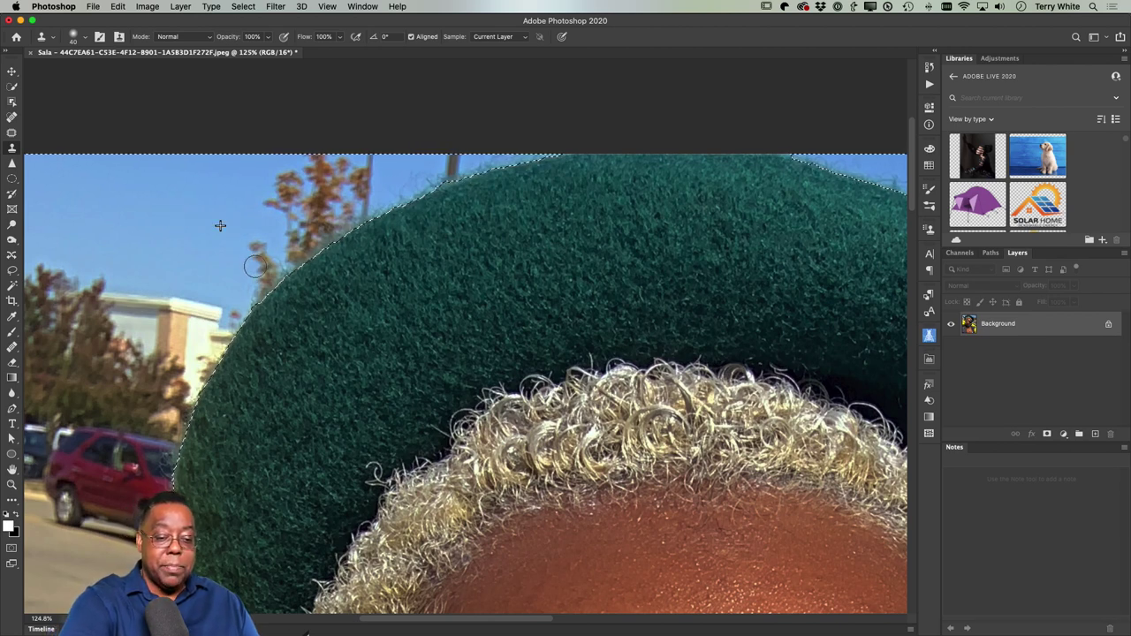
mouse_move(256, 263)
left_mouse_down()
mouse_move(255, 242)
mouse_move(270, 266)
left_mouse_up()
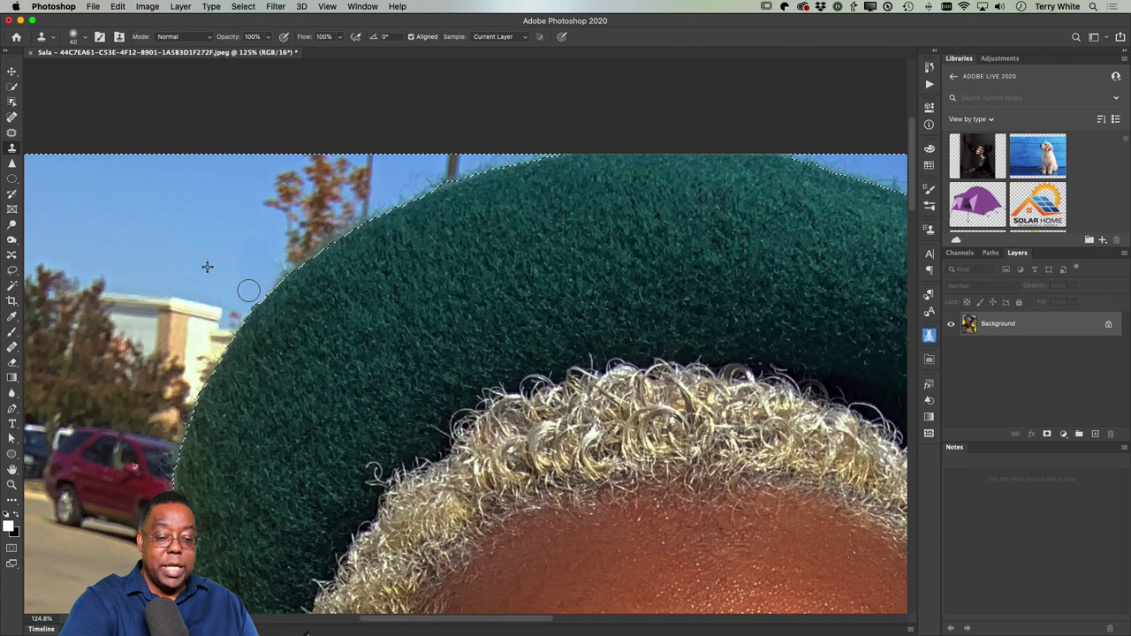
left_click(204, 205, "alt")
mouse_move(274, 205)
left_mouse_down()
mouse_move(288, 180)
mouse_move(278, 185)
mouse_move(285, 198)
mouse_move(307, 188)
mouse_move(292, 233)
mouse_move(287, 205)
mouse_move(313, 229)
mouse_move(303, 235)
mouse_move(316, 228)
mouse_move(284, 255)
mouse_move(332, 227)
mouse_move(353, 195)
mouse_move(348, 208)
mouse_move(370, 197)
mouse_move(307, 249)
mouse_move(315, 227)
mouse_move(310, 254)
mouse_move(313, 242)
mouse_move(286, 265)
mouse_move(333, 203)
mouse_move(324, 214)
mouse_move(331, 184)
mouse_move(306, 162)
mouse_move(366, 162)
mouse_move(351, 182)
mouse_move(376, 165)
mouse_move(360, 183)
mouse_move(372, 176)
mouse_move(337, 161)
mouse_move(295, 186)
left_mouse_up()
left_click(255, 235, "alt")
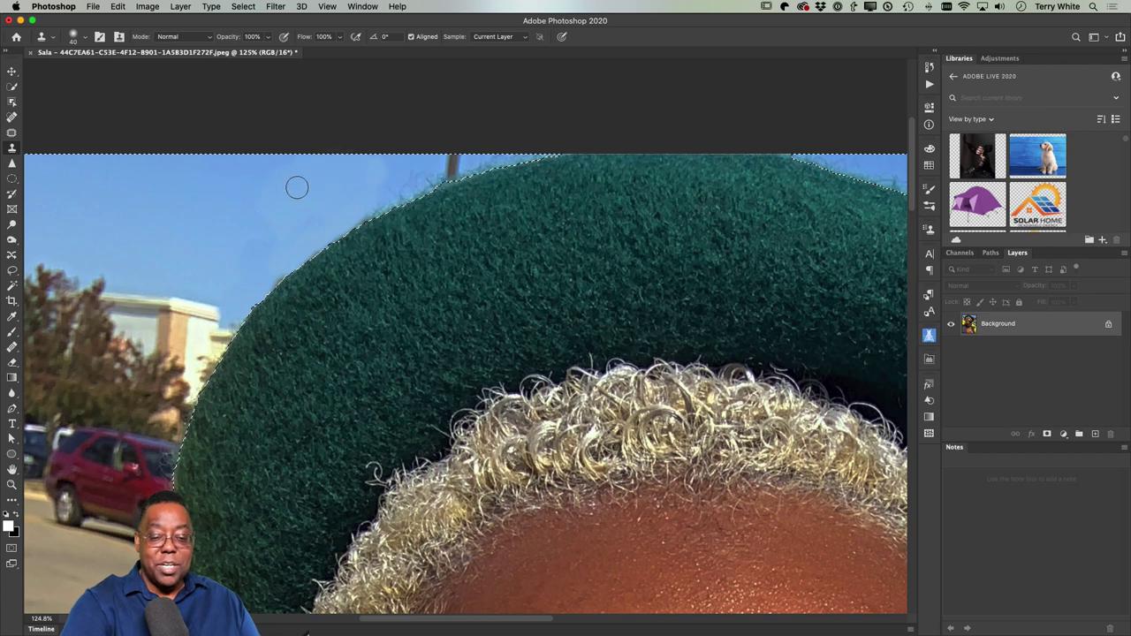
left_click(377, 192, "alt")
mouse_move(397, 174)
left_mouse_down()
mouse_move(459, 161)
mouse_move(392, 184)
mouse_move(405, 166)
mouse_move(381, 165)
mouse_move(357, 196)
left_mouse_up()
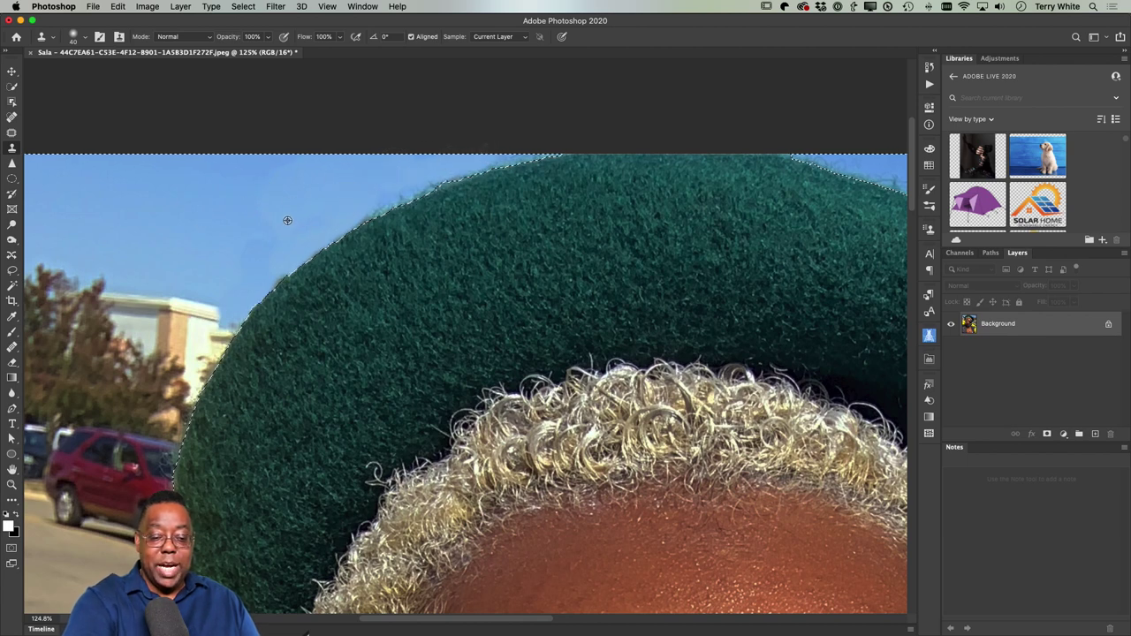
Step: Even out the blotchy cloned patches of sky beside the beret with fresh Clone Stamp samples
left_click(234, 224, "alt")
mouse_move(318, 285)
left_mouse_down()
mouse_move(305, 265)
mouse_move(327, 249)
mouse_move(306, 263)
mouse_move(368, 221)
left_mouse_up()
left_click(276, 241, "alt")
left_click_drag(250, 220, 285, 189)
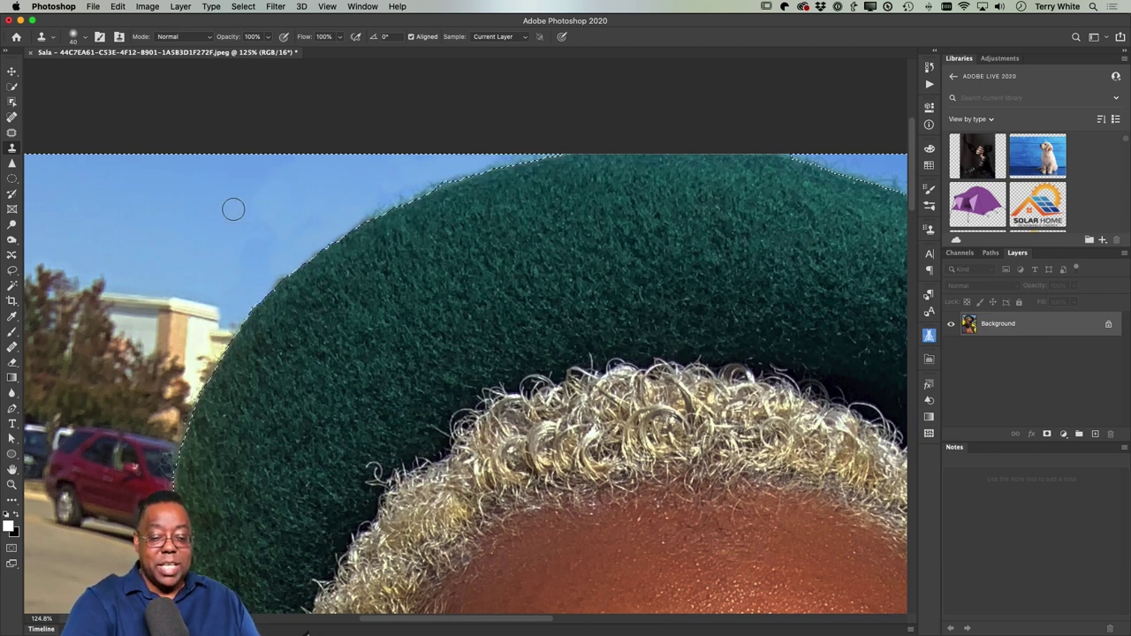
left_click_drag(233, 209, 311, 230)
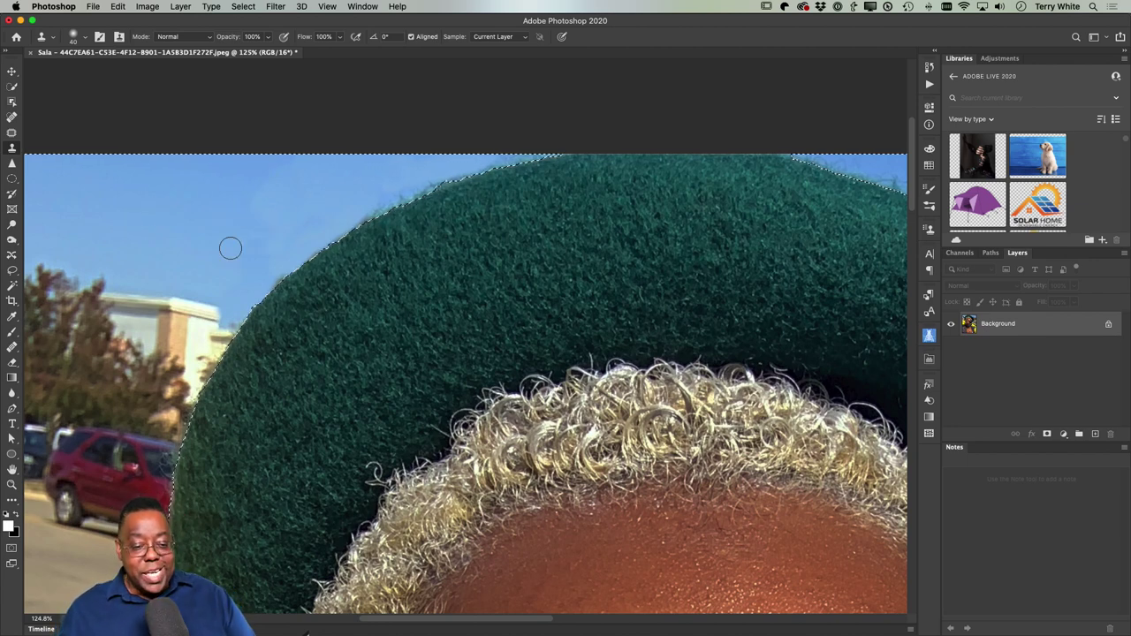
Step: Drop the background selection and patch the blotchy sky spot beside the beret's edge with clean sky using the Patch tool
left_click(11, 133)
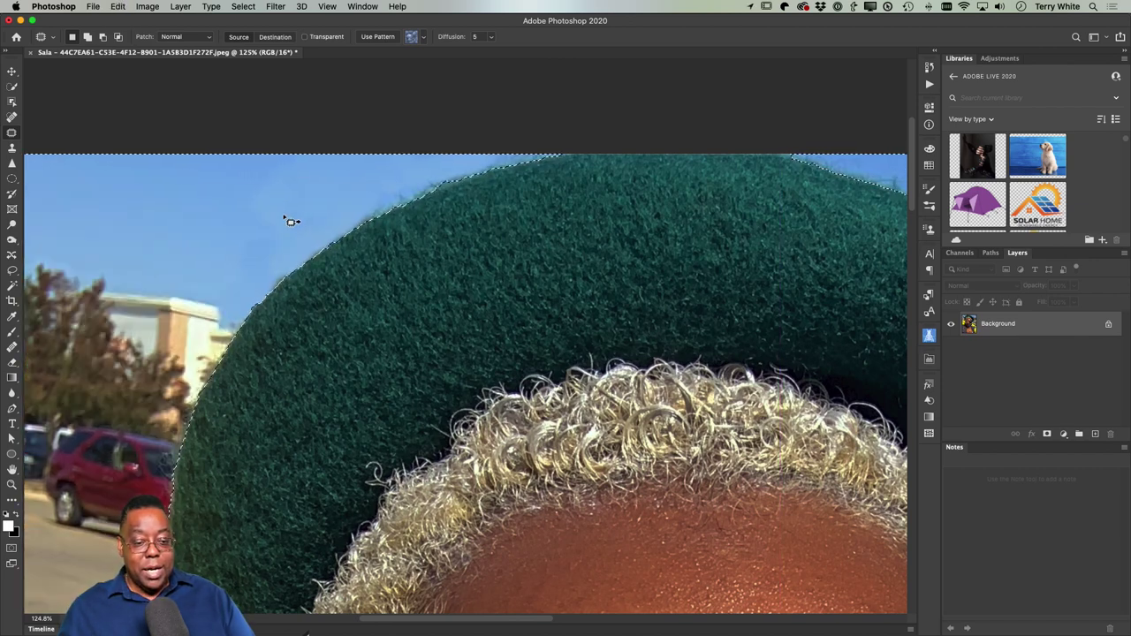
key("super+d")
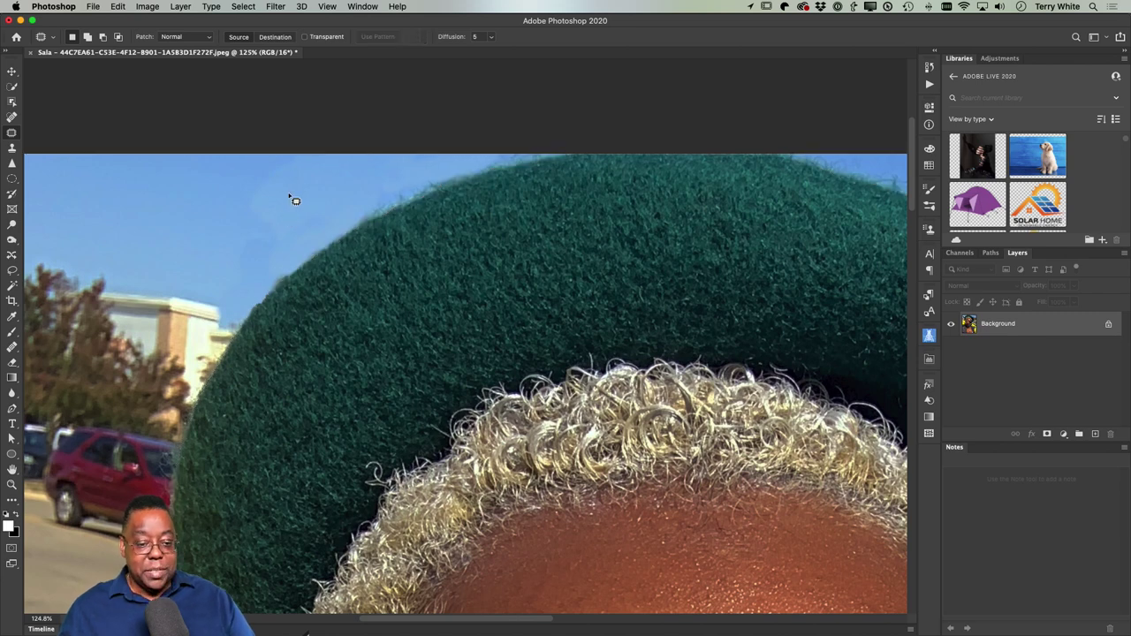
mouse_move(236, 191)
left_mouse_down()
mouse_move(270, 245)
mouse_move(298, 215)
mouse_move(281, 184)
mouse_move(249, 181)
left_mouse_up()
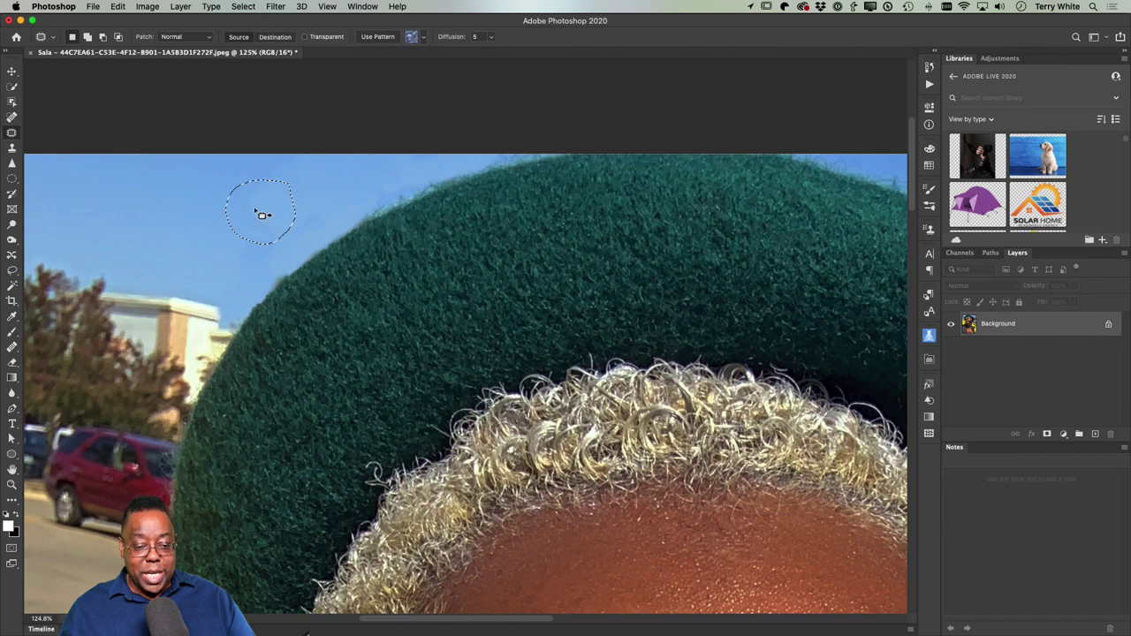
key("super+h")
key("super+plus")
key("super+plus")
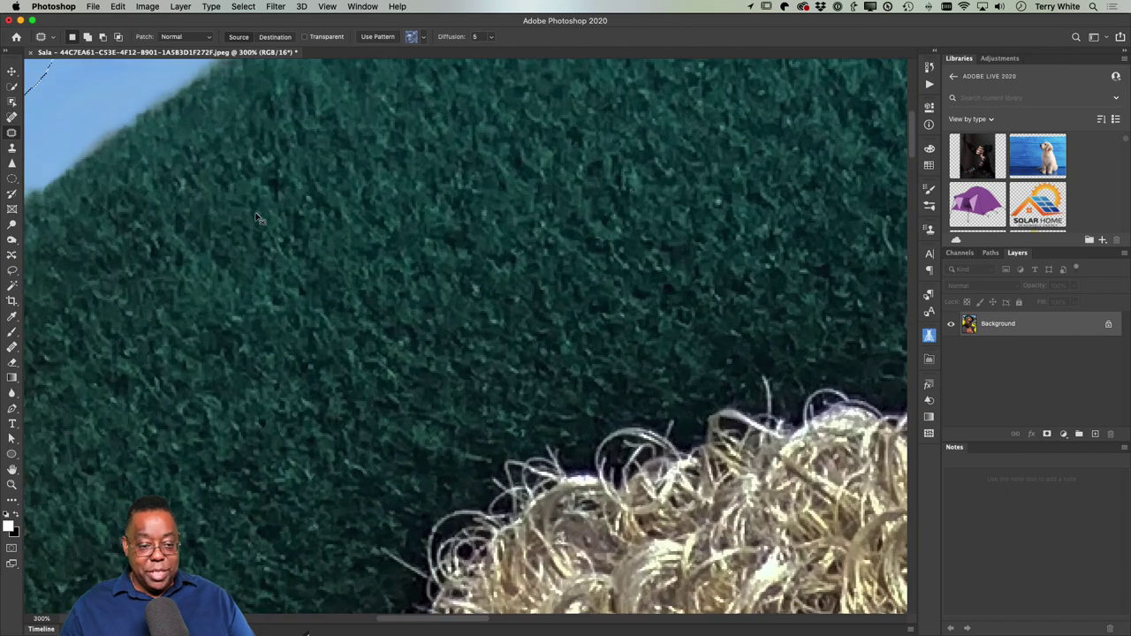
left_click_drag(240, 194, 696, 405)
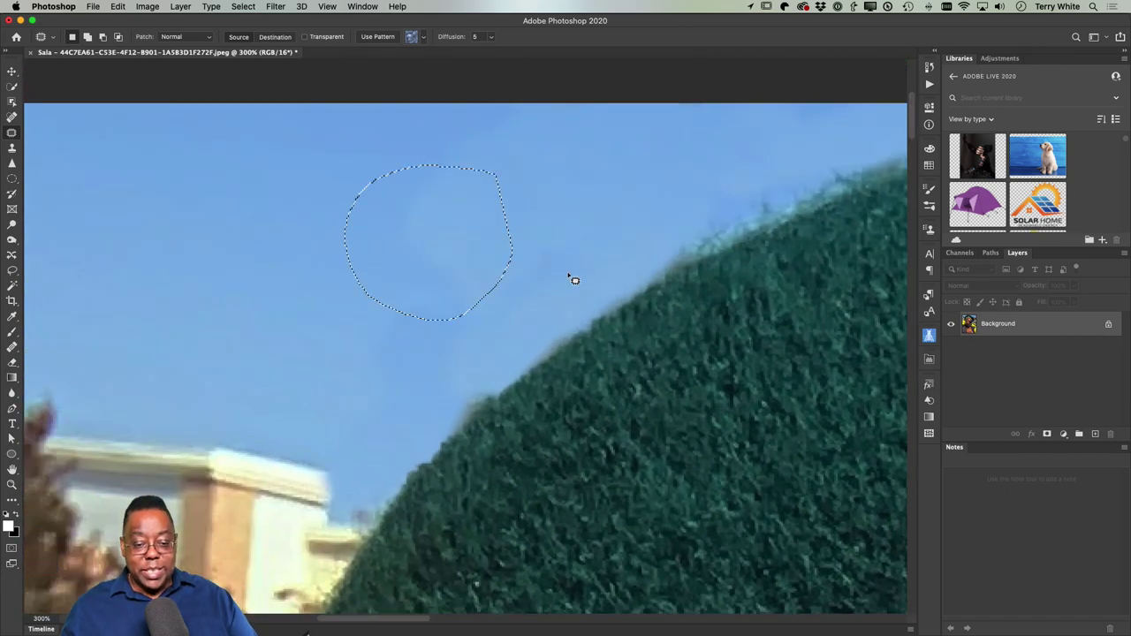
left_click_drag(434, 245, 186, 250)
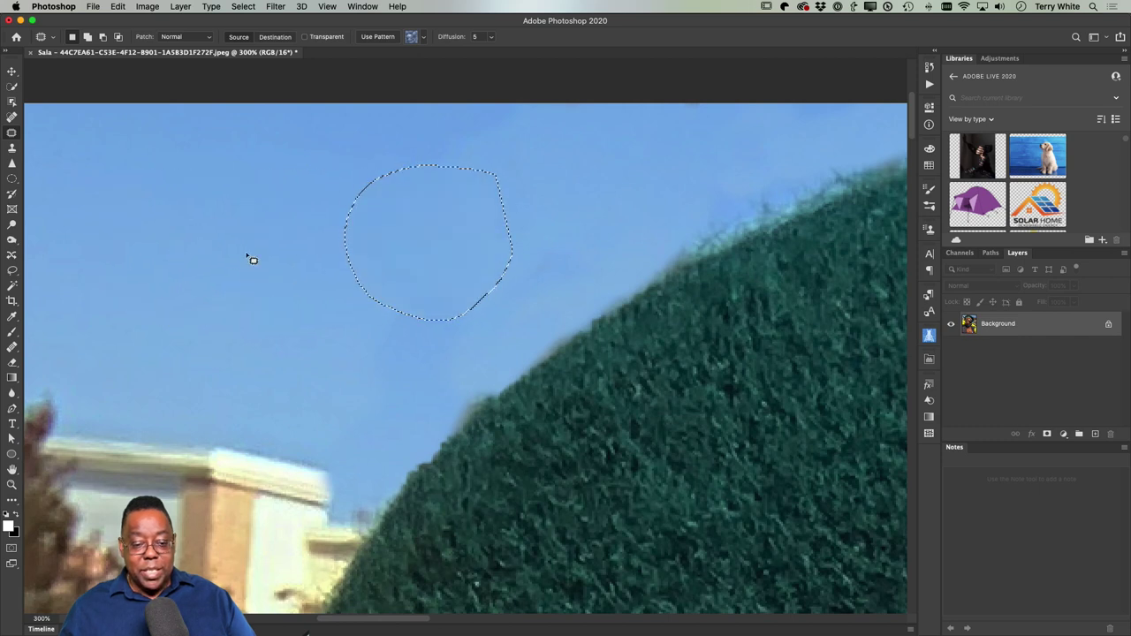
Step: Patch the remaining uneven sky areas along the beret and the photo's upper edge with smoother sky, and clear the selection
mouse_move(461, 342)
left_mouse_down()
mouse_move(373, 306)
mouse_move(324, 367)
mouse_move(335, 427)
mouse_move(381, 452)
mouse_move(410, 402)
mouse_move(281, 284)
left_mouse_up()
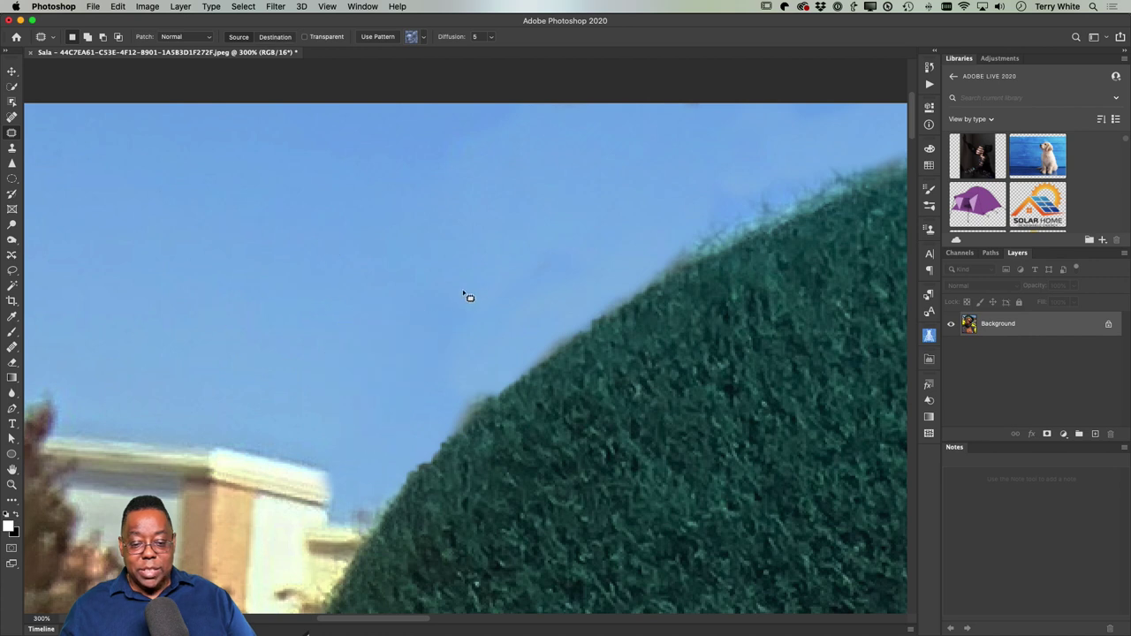
mouse_move(681, 174)
left_mouse_down()
mouse_move(590, 211)
mouse_move(494, 275)
mouse_move(481, 330)
mouse_move(531, 345)
mouse_move(587, 308)
mouse_move(666, 211)
mouse_move(336, 248)
left_mouse_up()
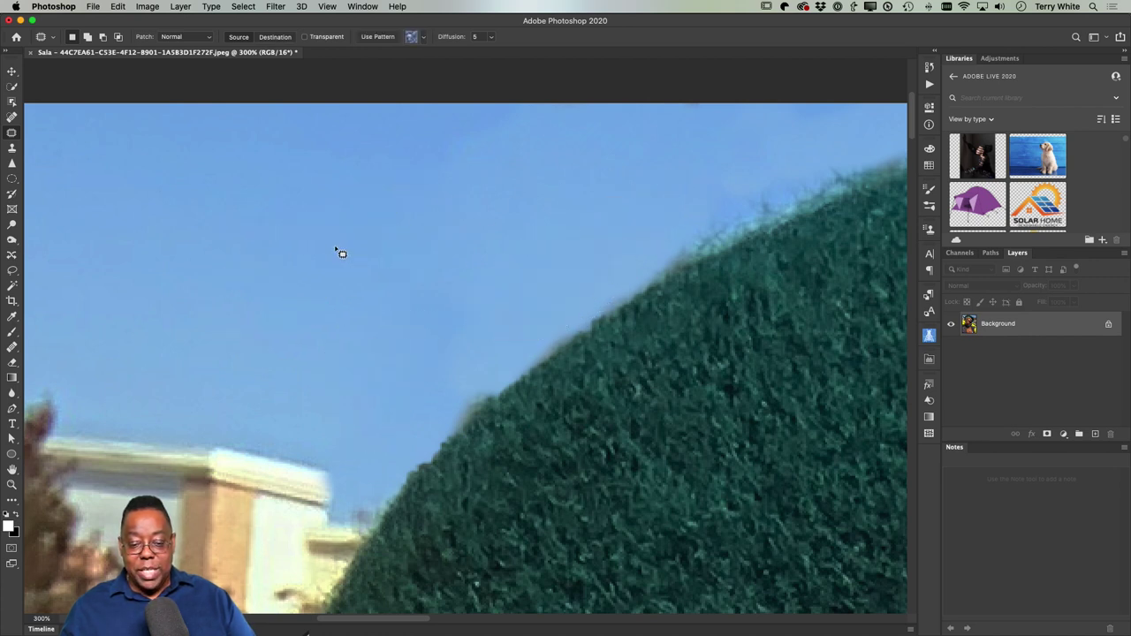
mouse_move(570, 105)
left_mouse_down()
mouse_move(454, 109)
mouse_move(493, 225)
mouse_move(574, 114)
left_mouse_up()
left_click_drag(530, 151, 271, 212)
mouse_move(795, 142)
left_mouse_down()
mouse_move(715, 177)
mouse_move(684, 209)
mouse_move(712, 221)
mouse_move(766, 181)
mouse_move(517, 195)
left_mouse_up()
key("super+d")
mouse_move(751, 108)
left_mouse_down()
mouse_move(601, 144)
mouse_move(714, 139)
mouse_move(750, 106)
left_mouse_up()
key("super+d")
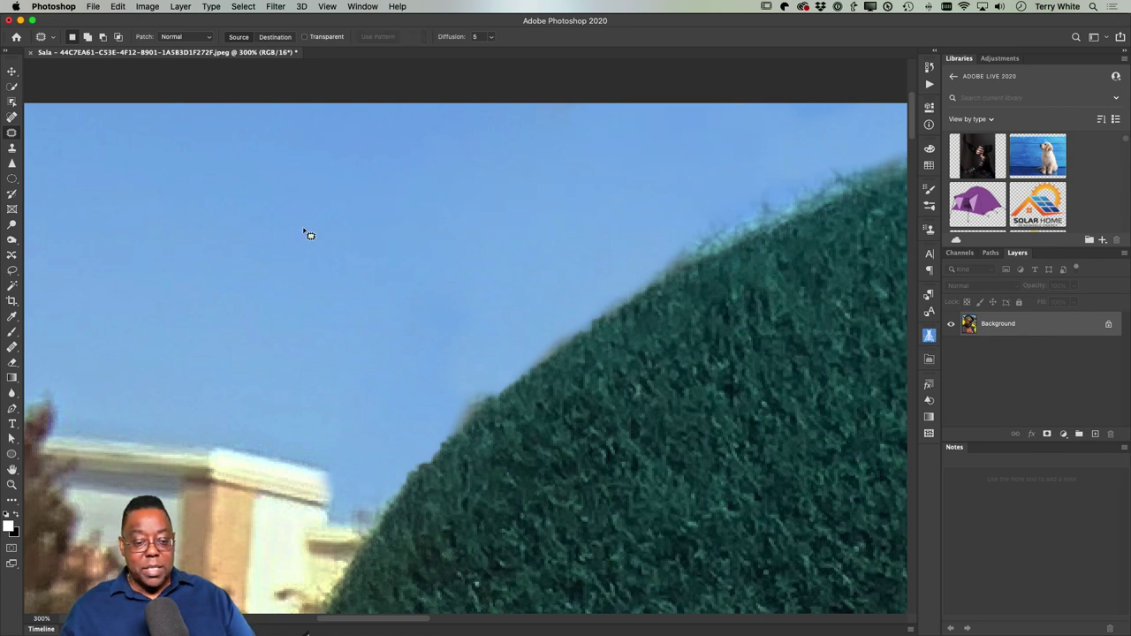
Step: Save the retouched beret portrait and close the document
key("super+0")
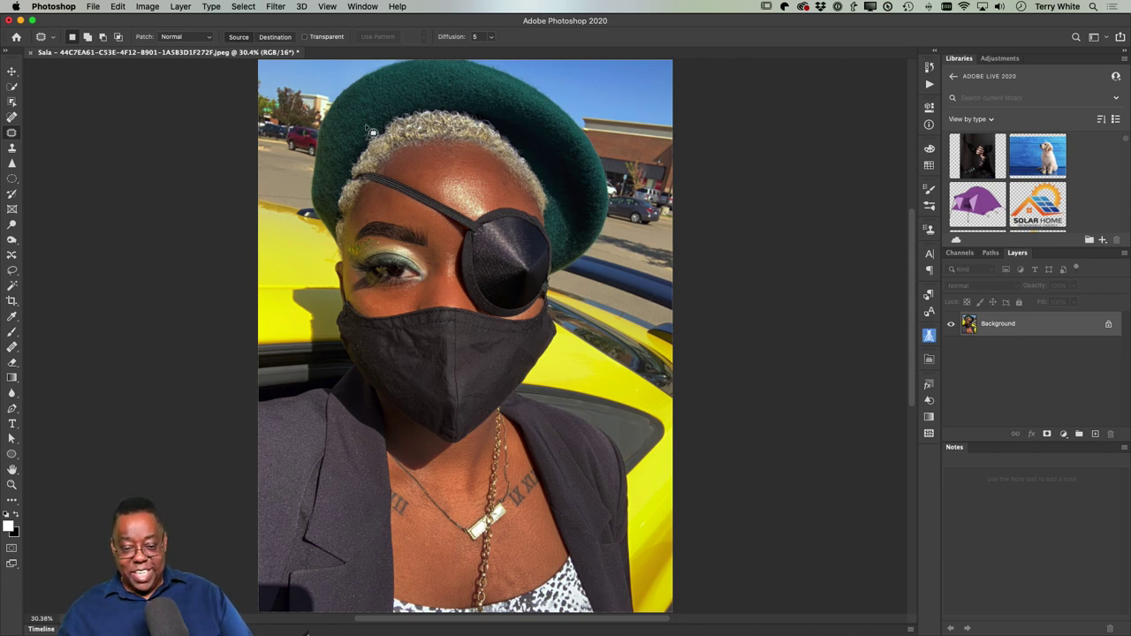
key("z")
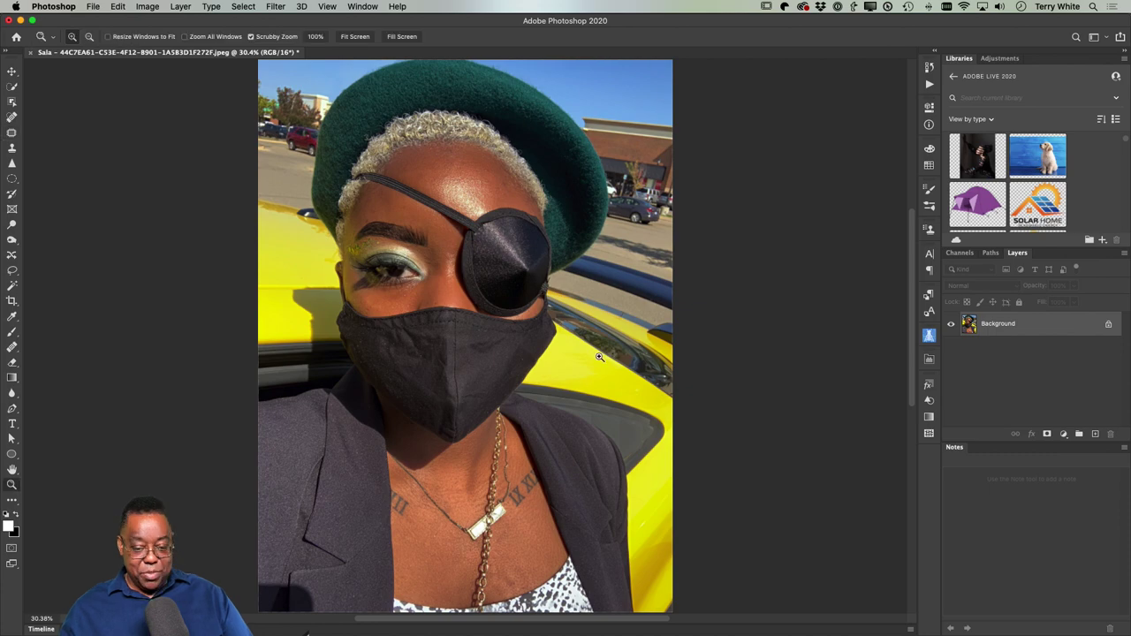
left_click_drag(482, 214, 500, 232)
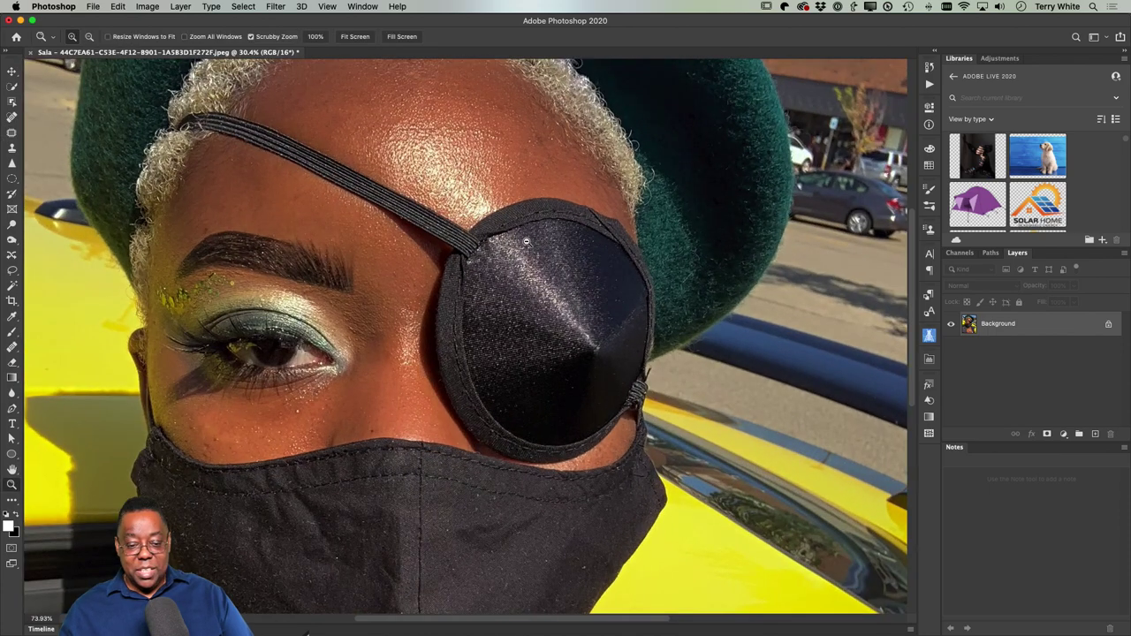
left_click_drag(451, 480, 457, 233)
scroll(457, 75, "up", 10)
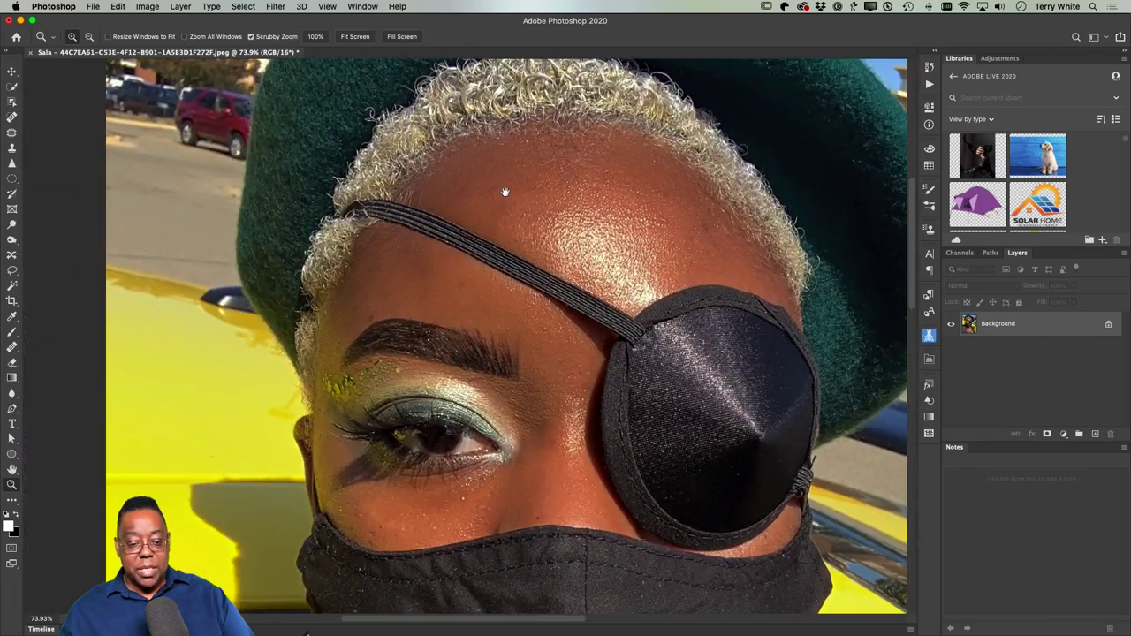
left_click_drag(505, 192, 382, 353)
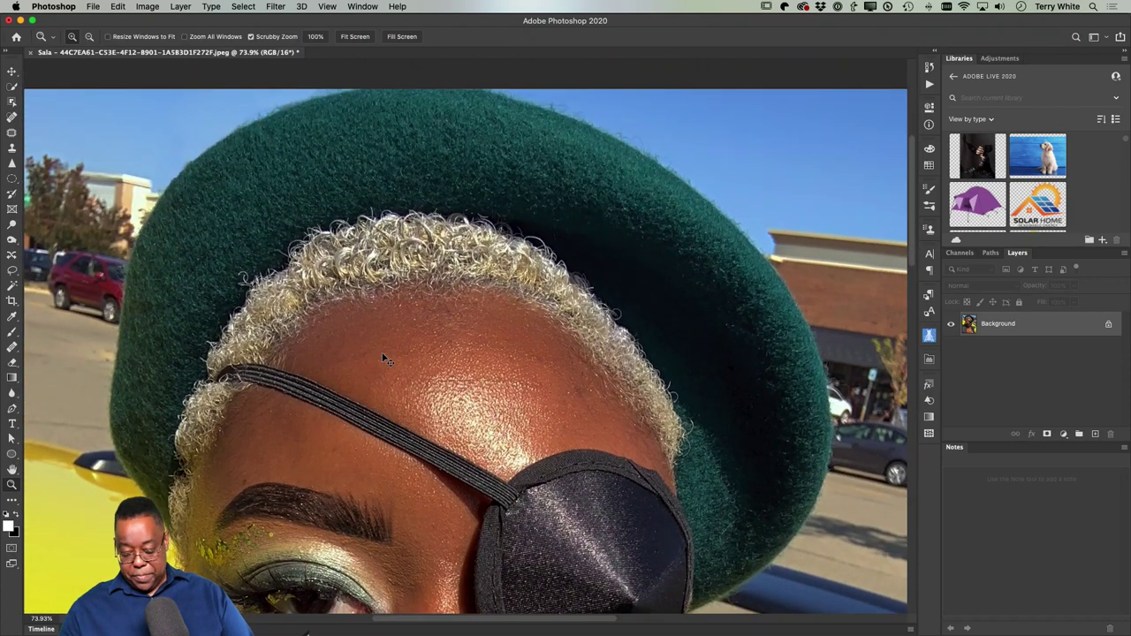
key("super+0")
key("super+s")
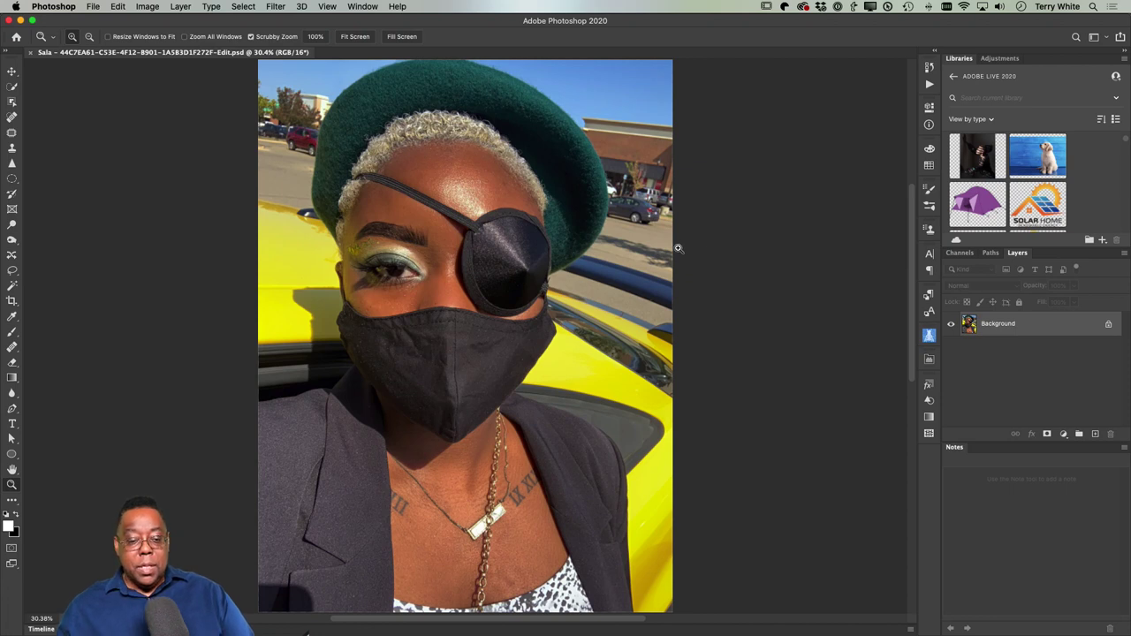
key("super+w")
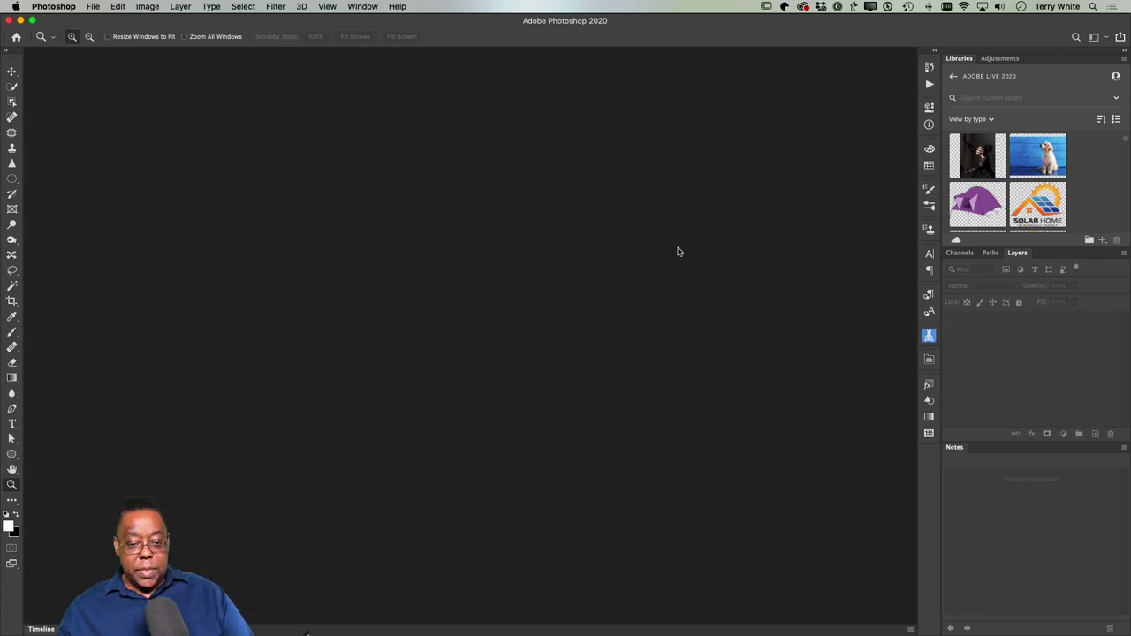
Step: Switch to Lightroom Classic and compare the original beret portrait with its retouched version at full screen
key("super+Tab")
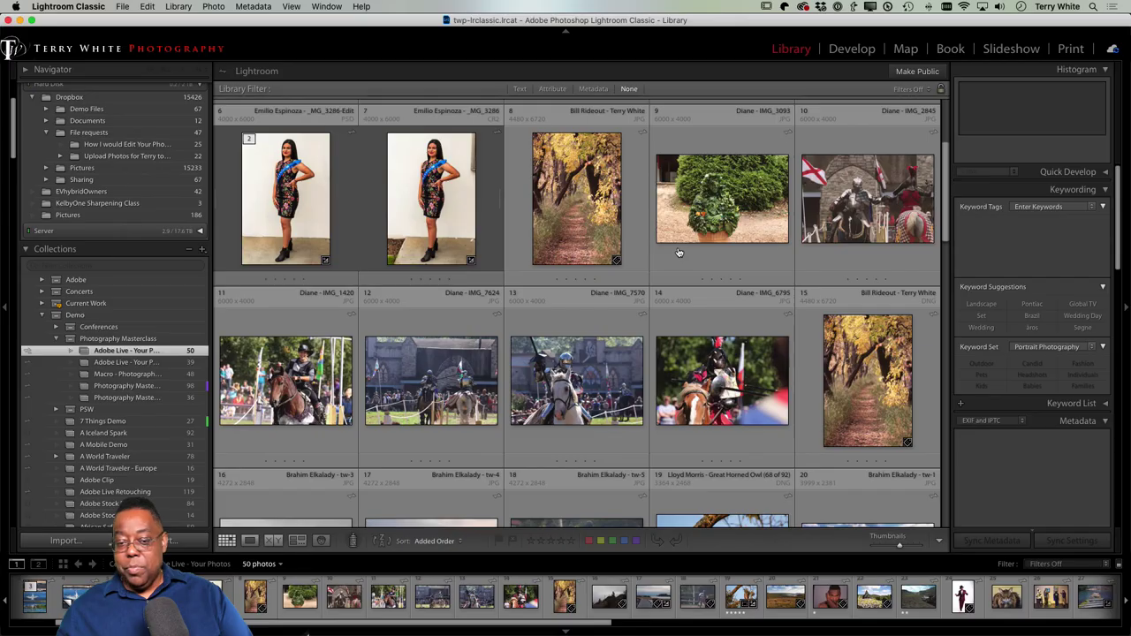
scroll(418, 264, "up", 2)
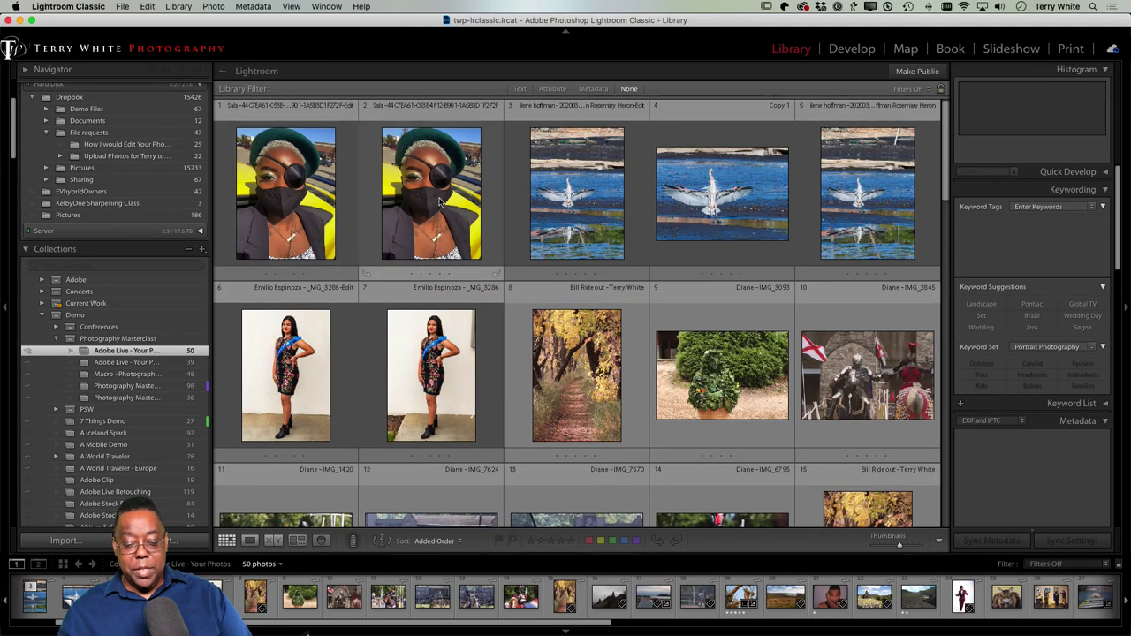
left_click(452, 223)
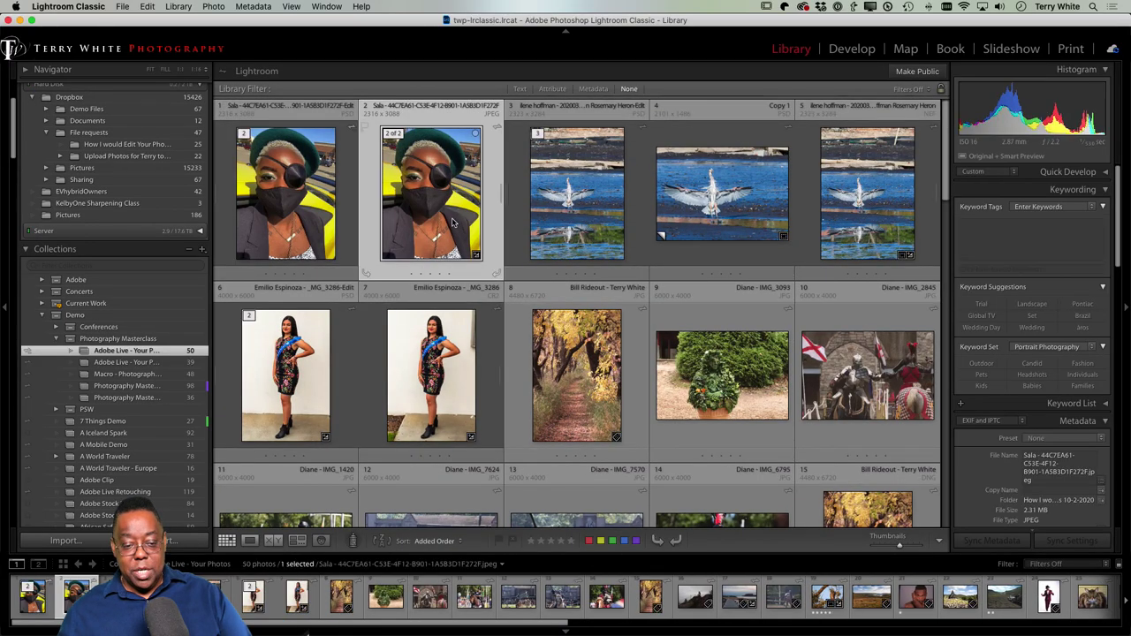
key("f")
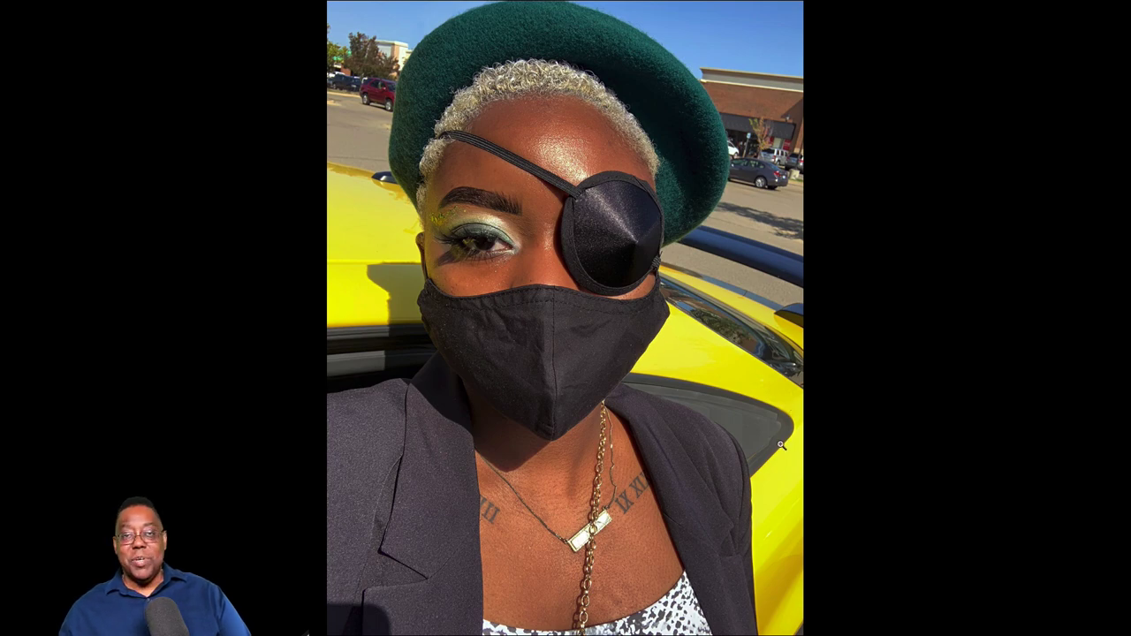
key("Escape")
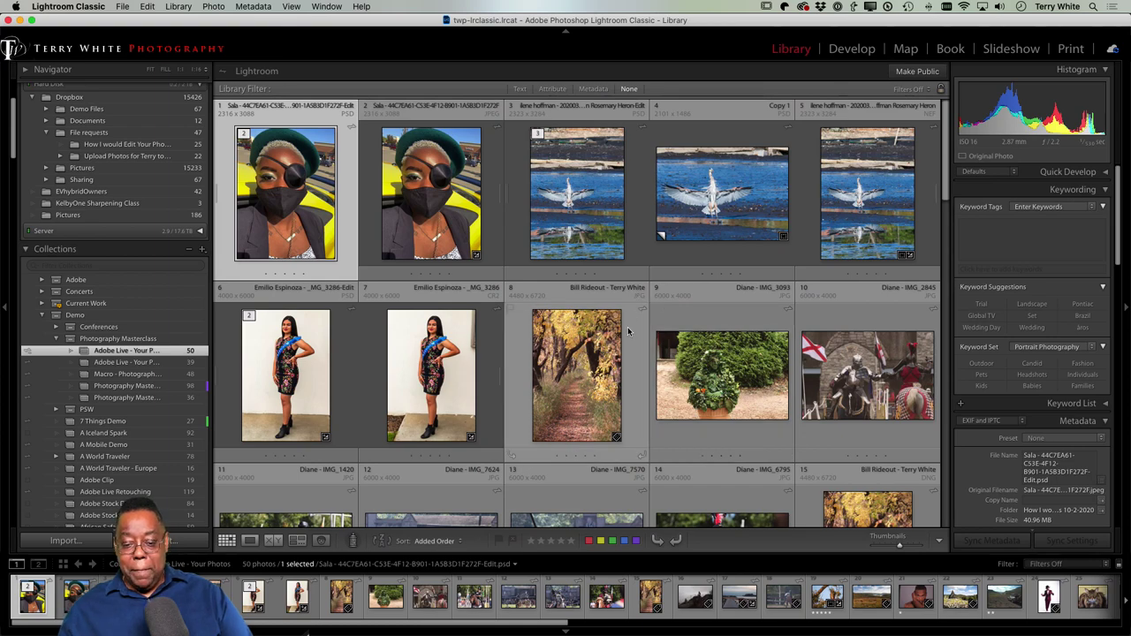
Step: Find the tw-3.jpg photo of the motorcycle rider on the rocks in the collection and open it enlarged
scroll(628, 332, "down", 3)
scroll(629, 331, "down", 1)
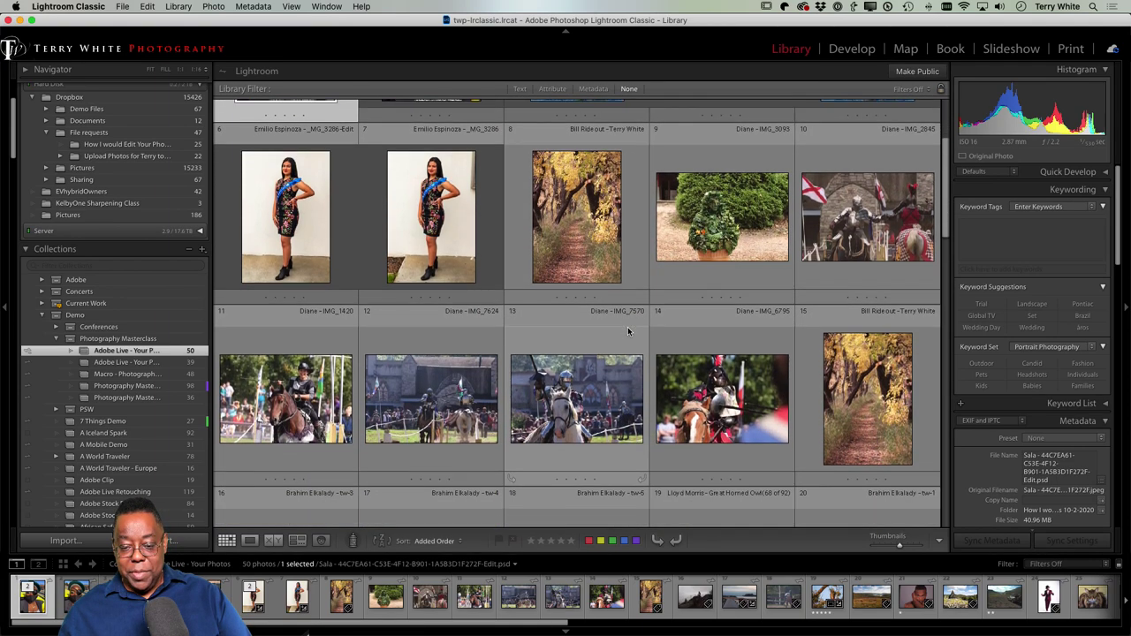
scroll(628, 331, "down", 6)
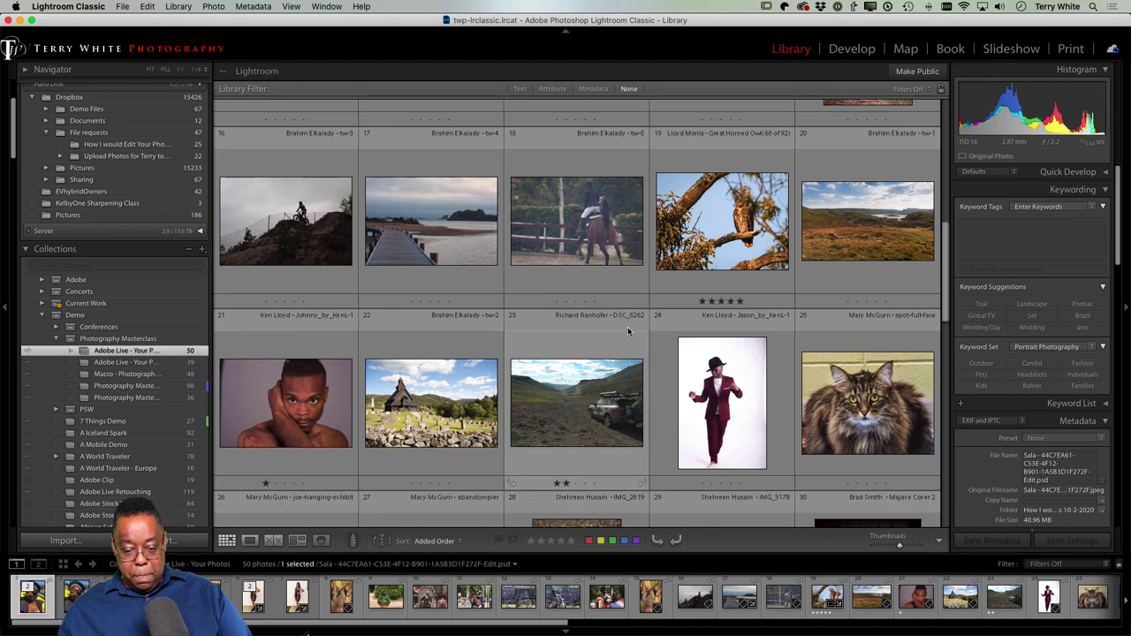
scroll(627, 329, "up", 1)
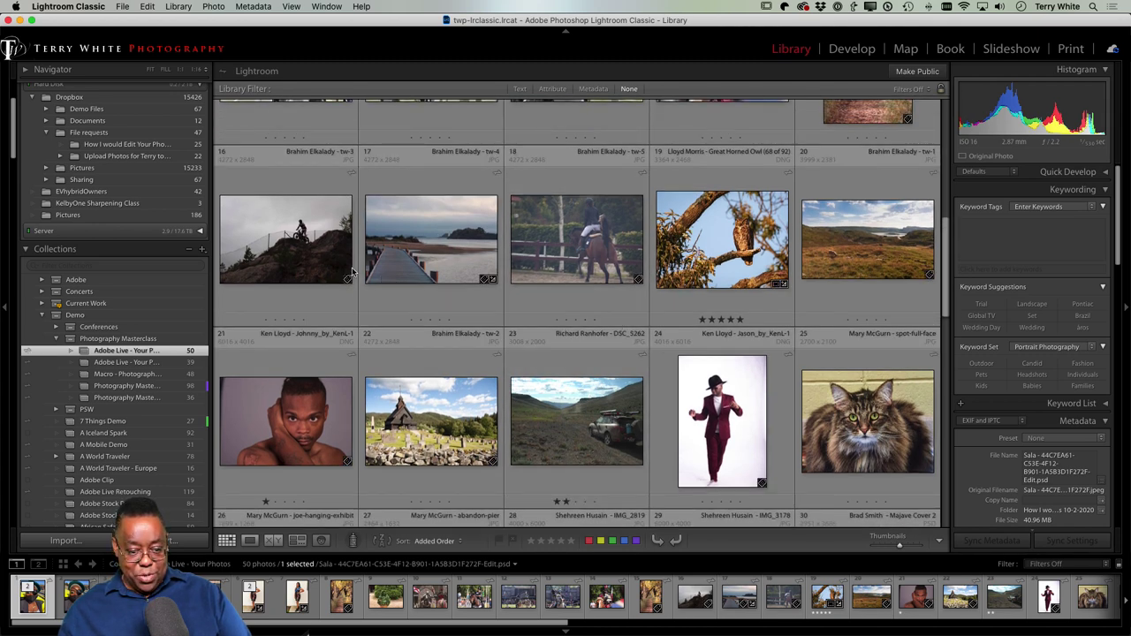
double_click(307, 258)
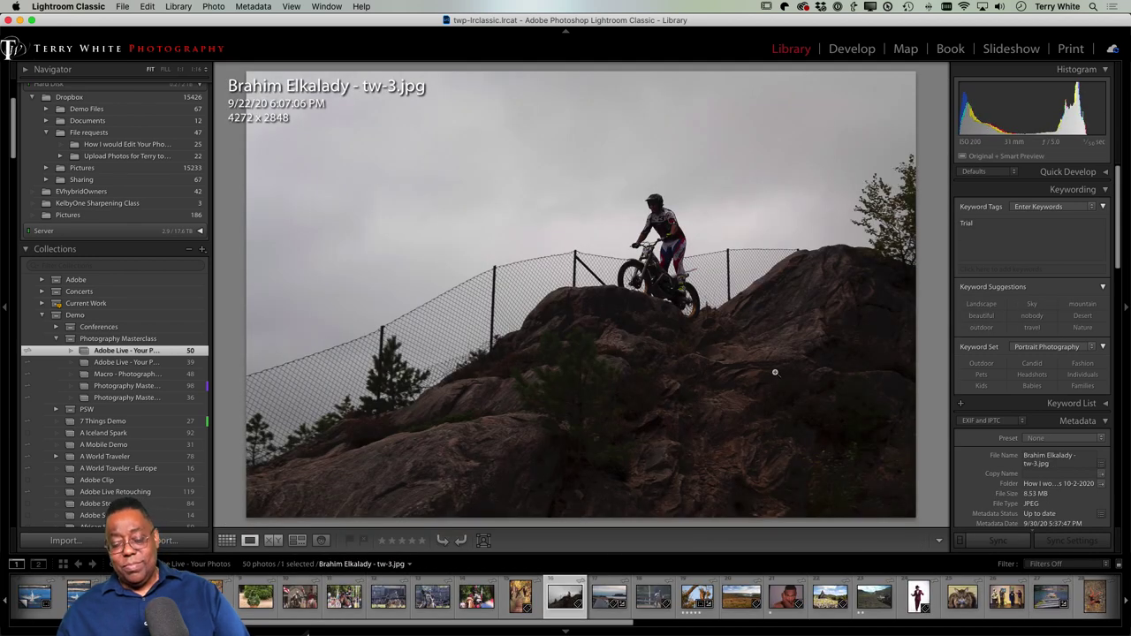
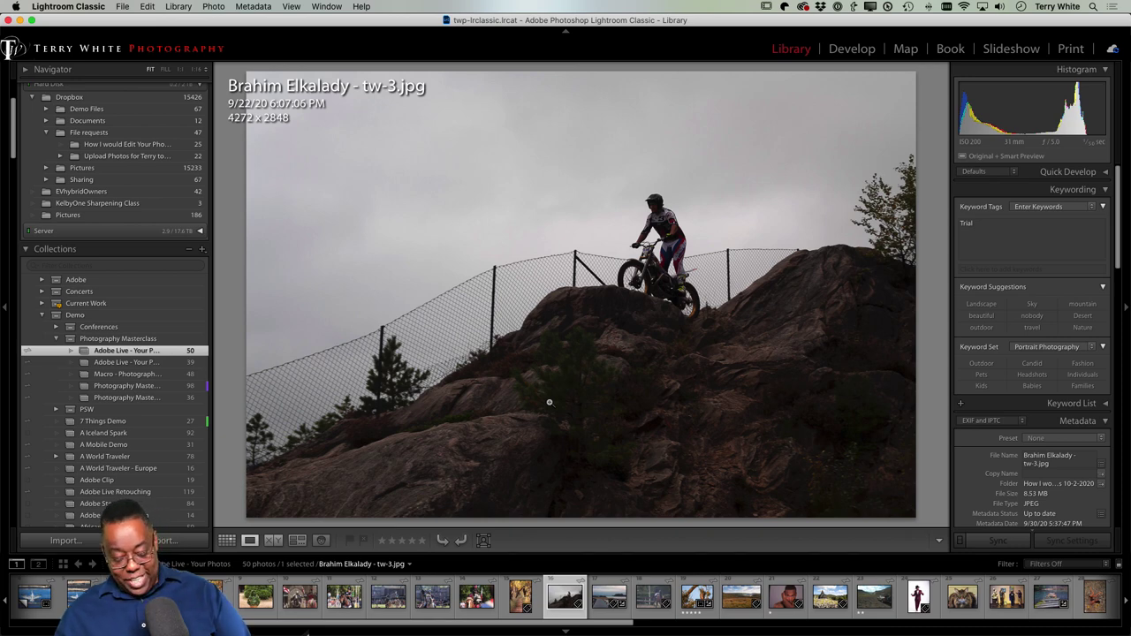
Step: Apply automatic tone to the motorcycle rider photo in the Develop module and set Shadows to +54
key("d")
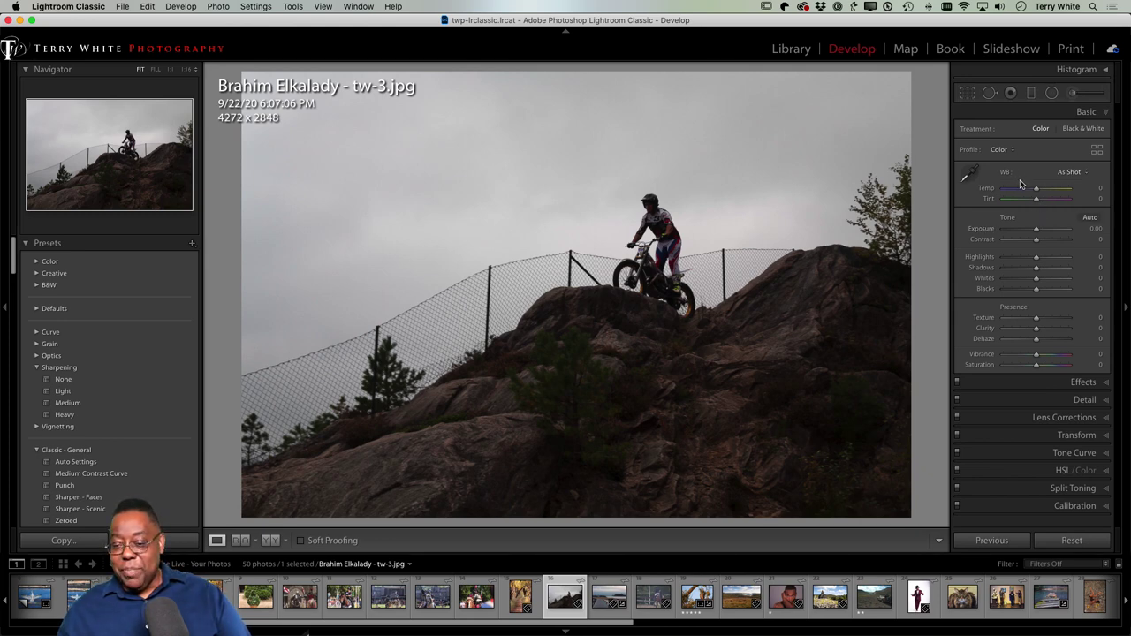
left_click(1087, 218)
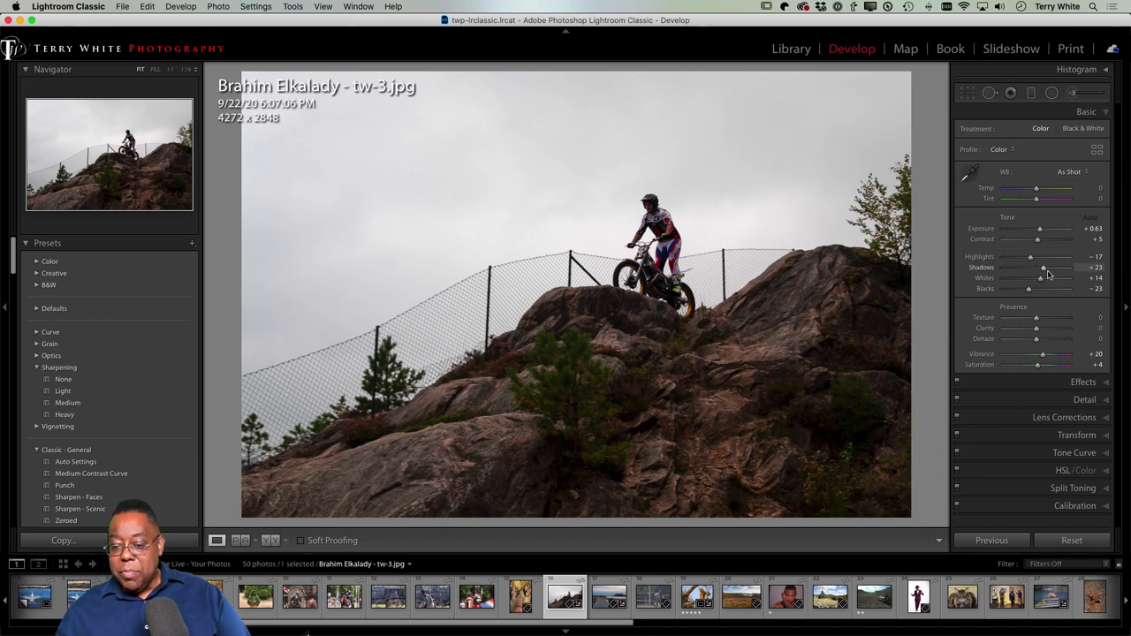
left_click_drag(1044, 268, 1071, 269)
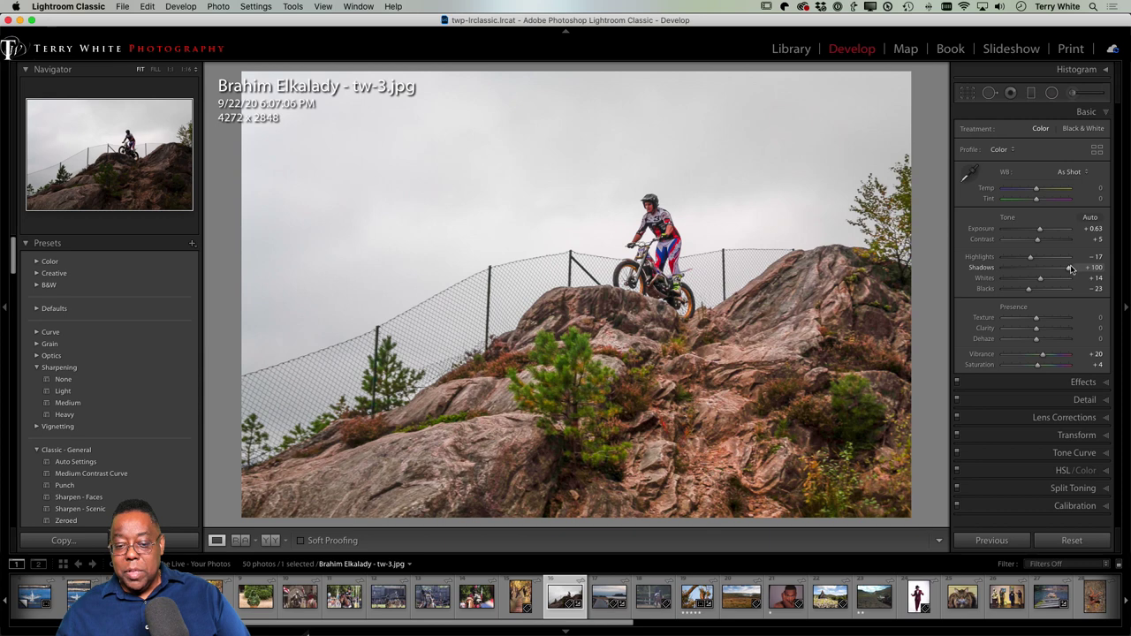
left_click_drag(1076, 267, 1054, 268)
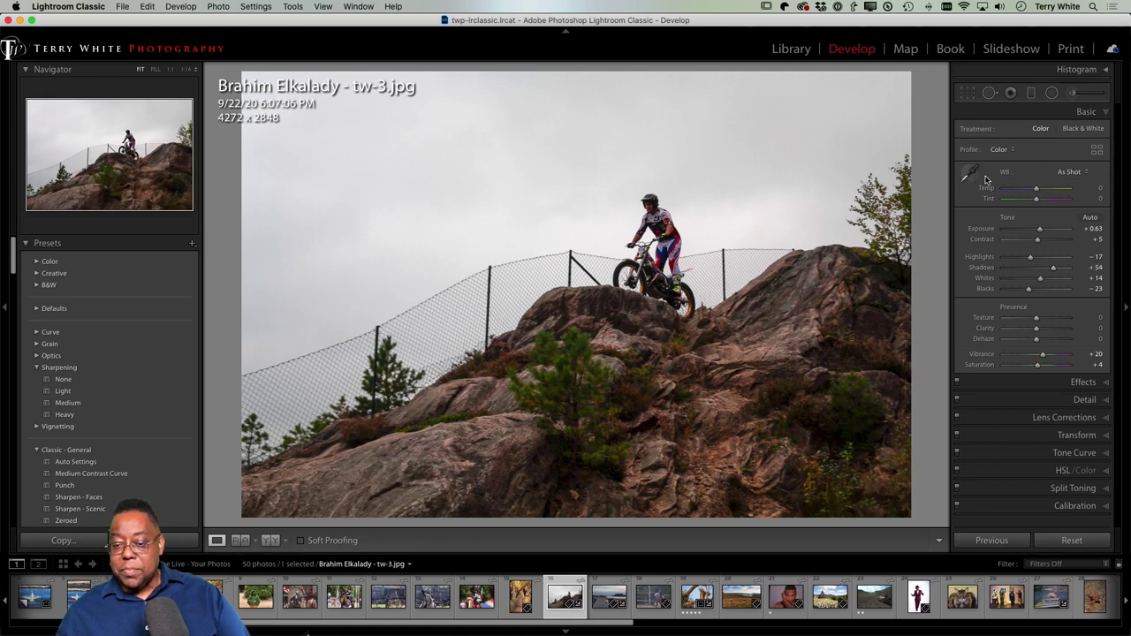
Step: Start a new Adjustment Brush mask on the rider photo with the Shadows effect at 25
left_click(1072, 93)
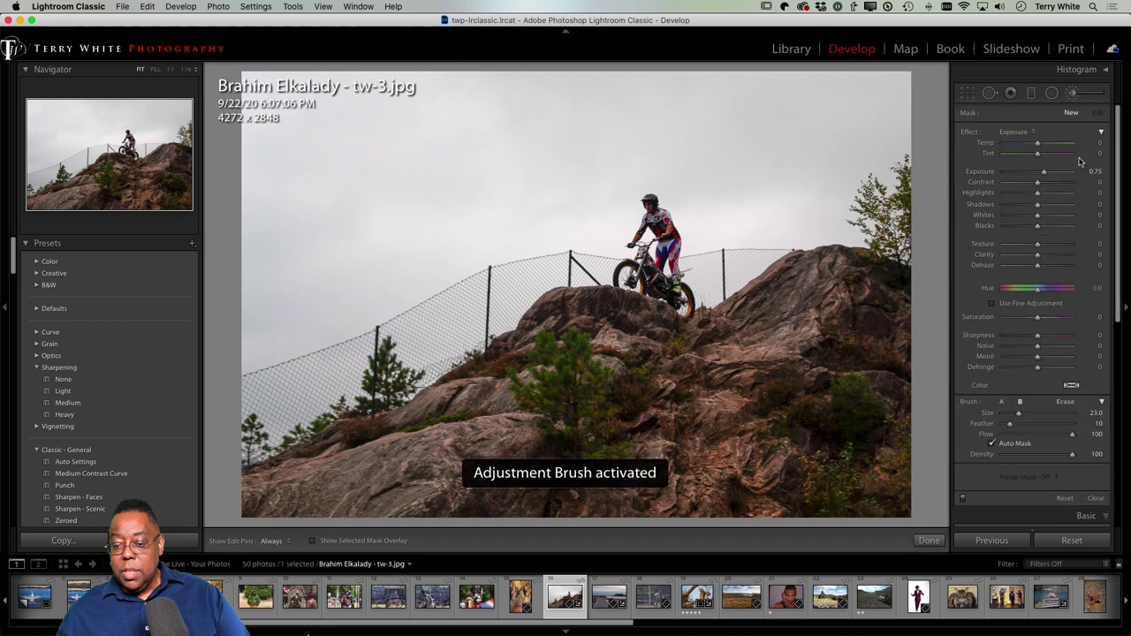
left_click(1013, 132)
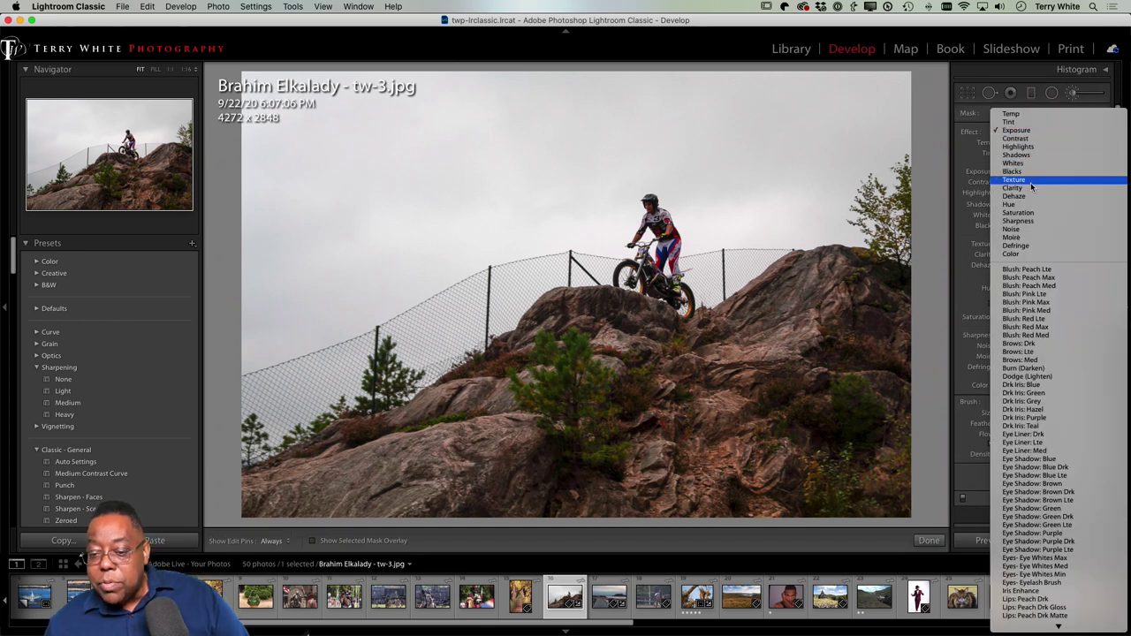
left_click(1025, 155)
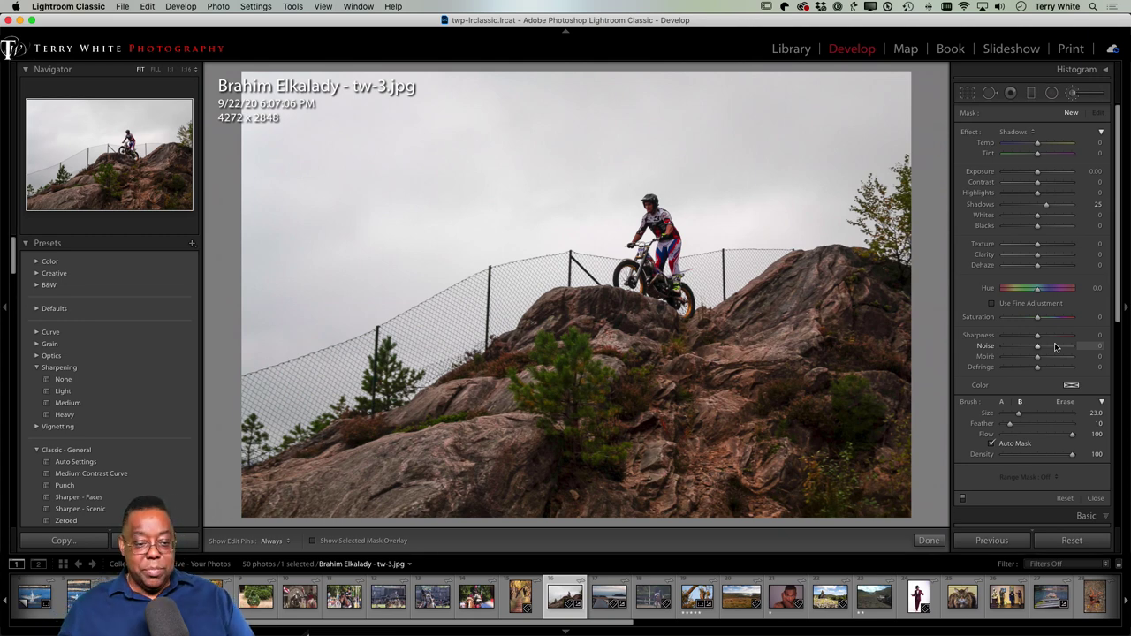
Step: Try to brighten the motorcycle rider's upper body by painting over it with the Adjustment Brush at size 31
key("super+equal")
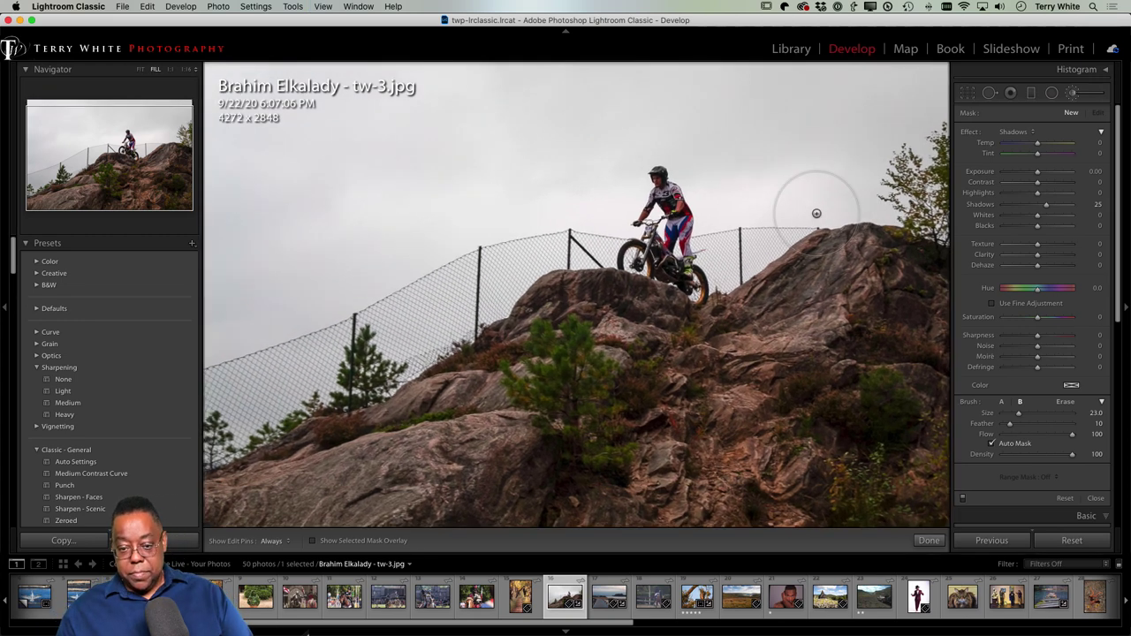
key("super+equal")
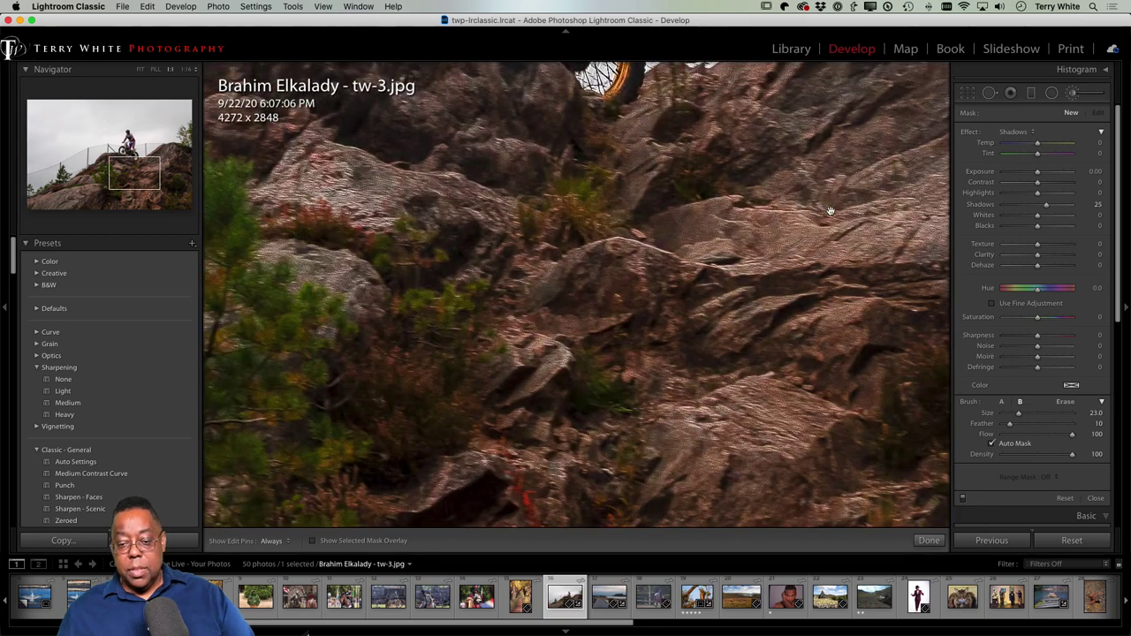
left_click_drag(737, 182, 726, 578)
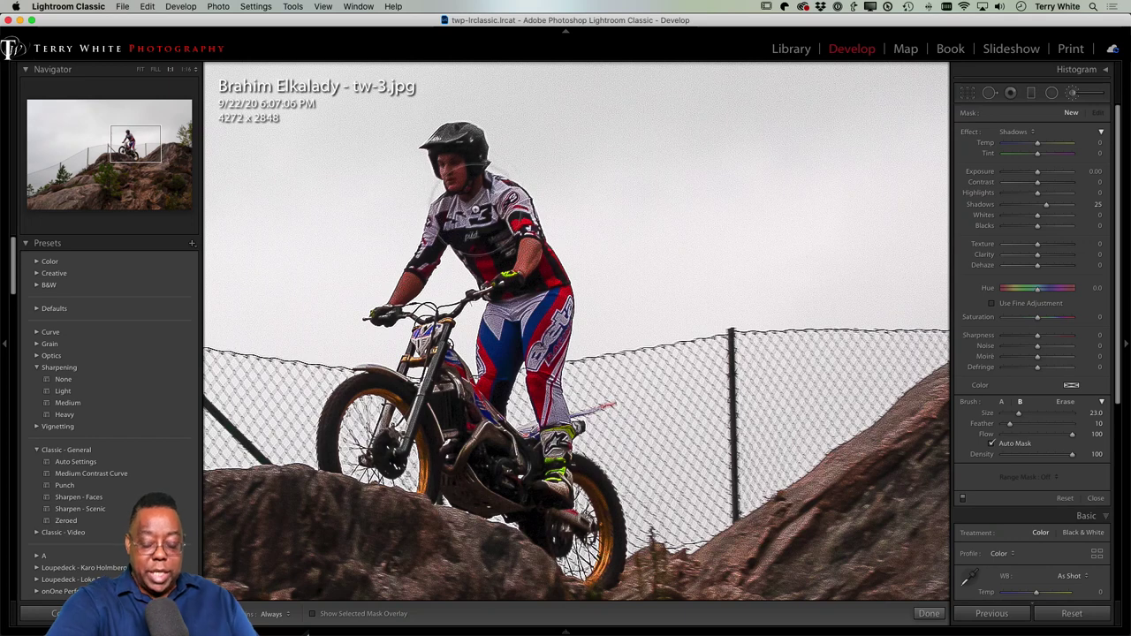
scroll(482, 208, "up", 2)
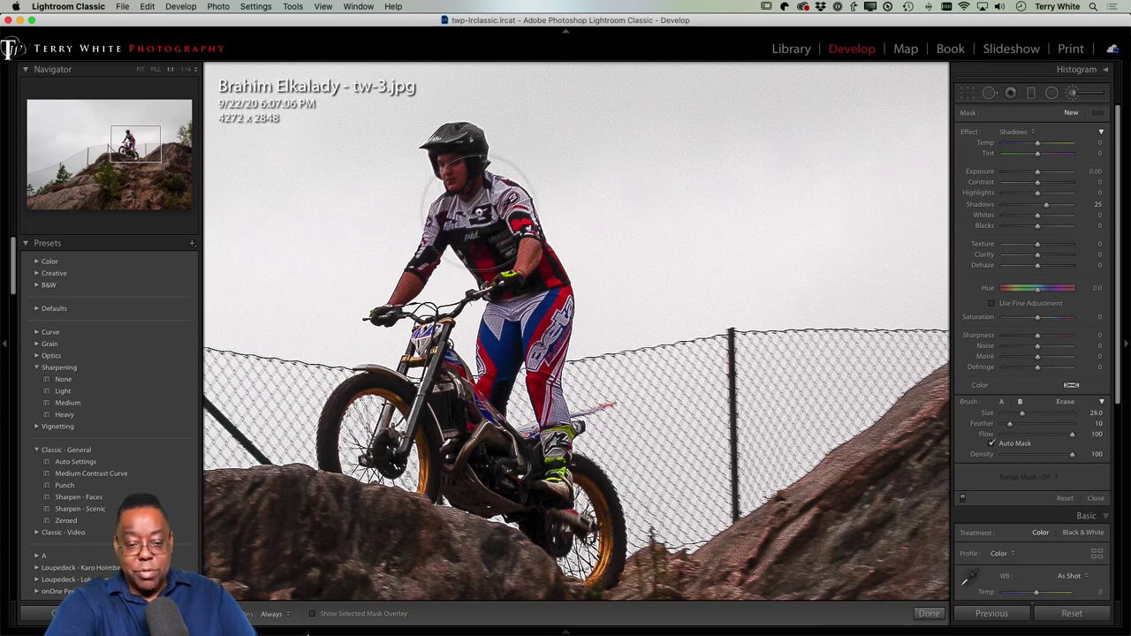
scroll(482, 208, "up", 2)
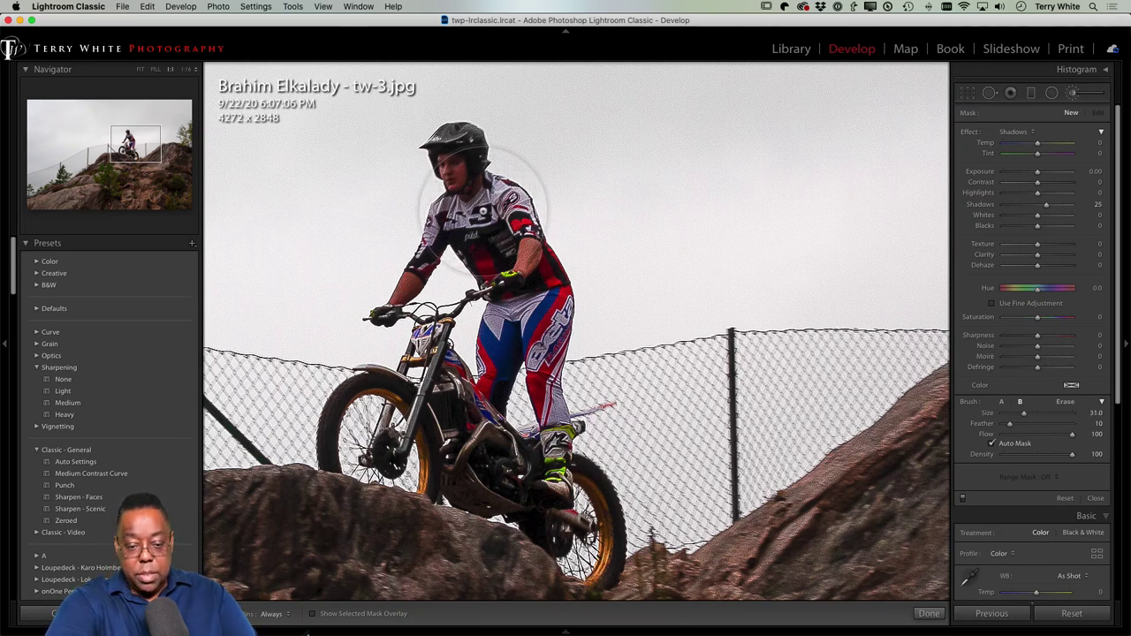
key("h")
mouse_move(481, 215)
left_mouse_down()
mouse_move(467, 169)
mouse_move(457, 176)
mouse_move(458, 160)
mouse_move(461, 175)
mouse_move(443, 162)
mouse_move(488, 219)
mouse_move(483, 254)
mouse_move(443, 149)
mouse_move(451, 205)
left_mouse_up()
key("h")
key("z")
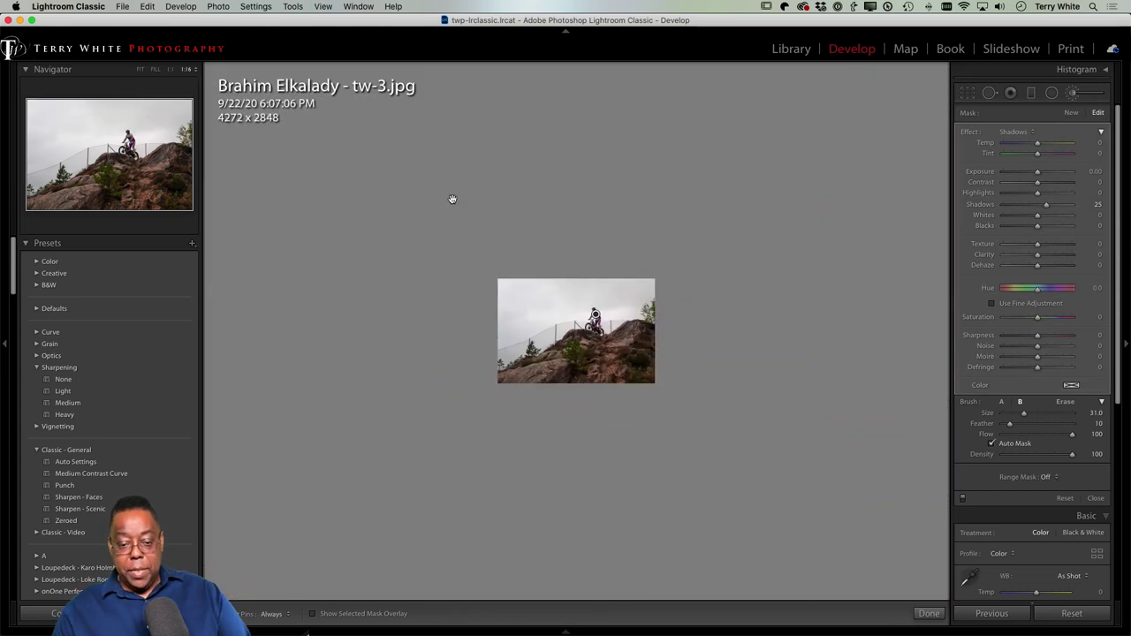
Step: Undo the Adjustment Brush stroke on the photo and leave the brush tool
key("super+0")
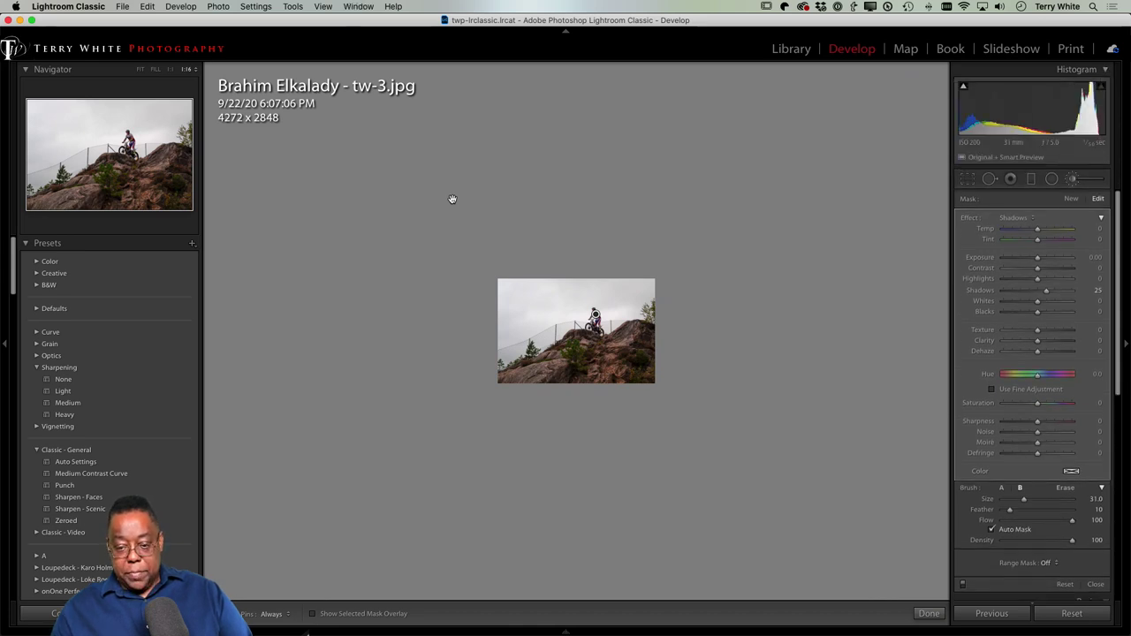
key("super+0")
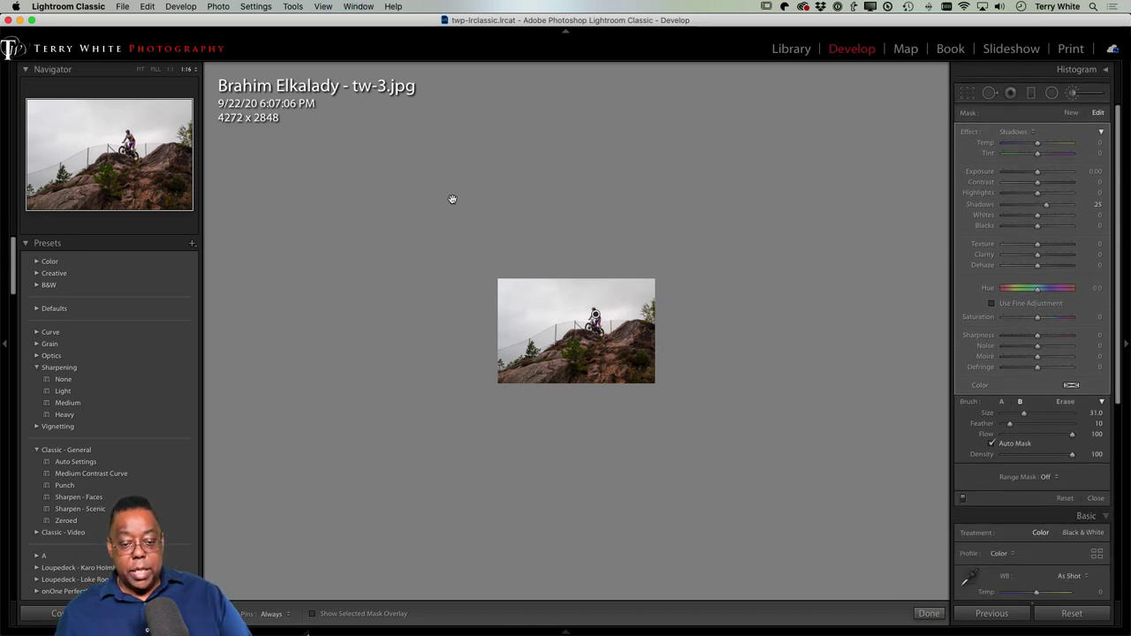
left_click_drag(638, 283, 530, 327)
key("super+z")
key("d")
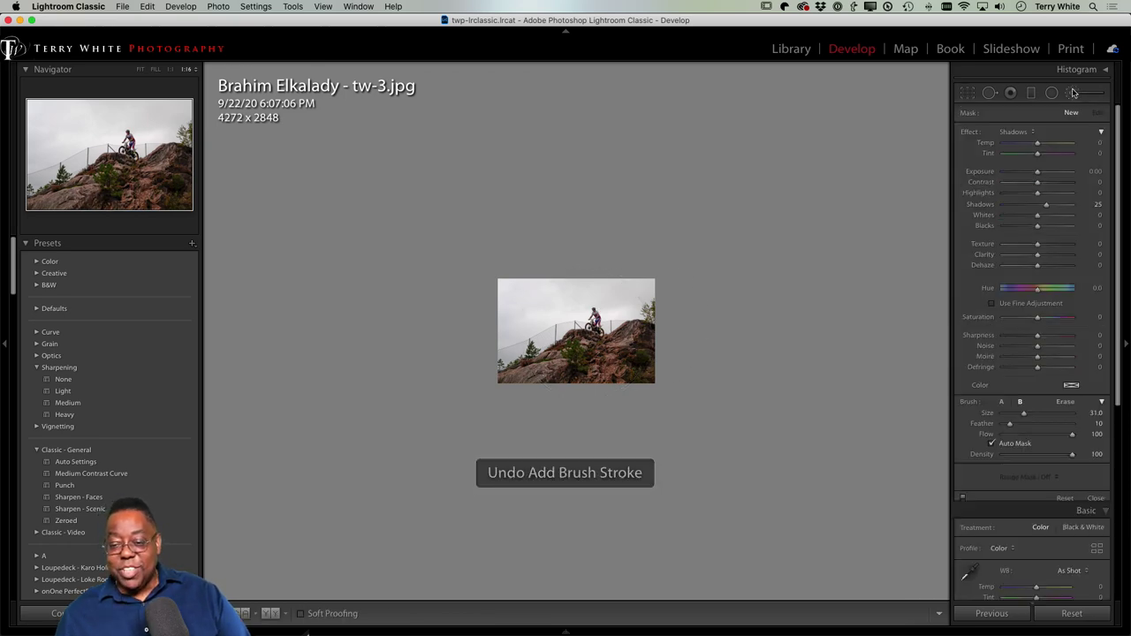
Step: Open a copy of the rider photo with Lightroom adjustments for editing in Photoshop
left_click(558, 361)
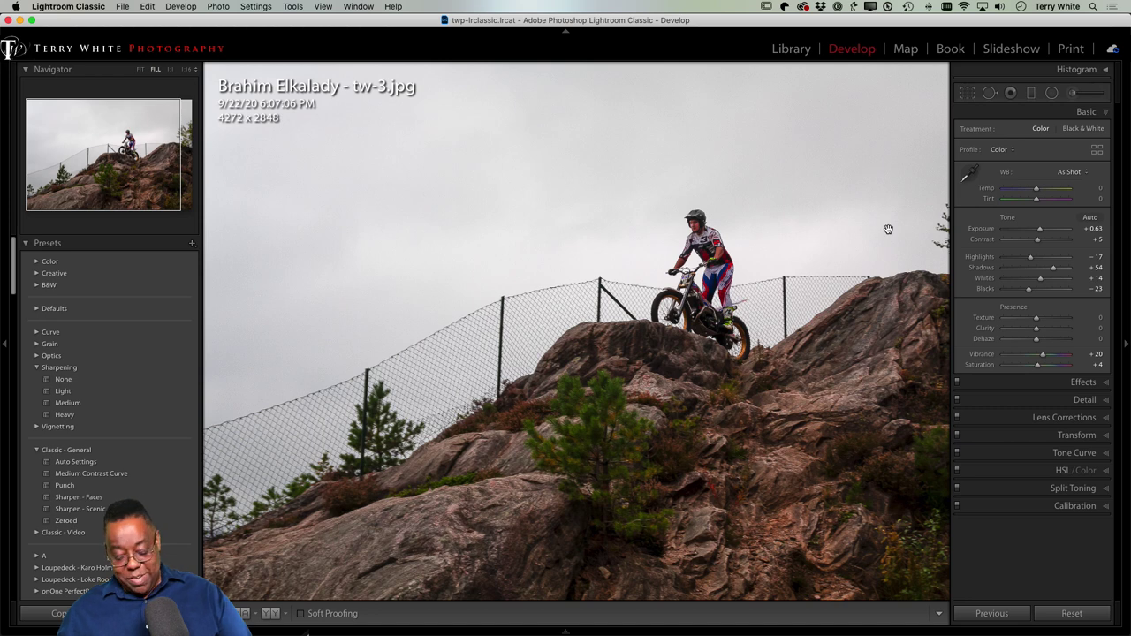
key("super+e")
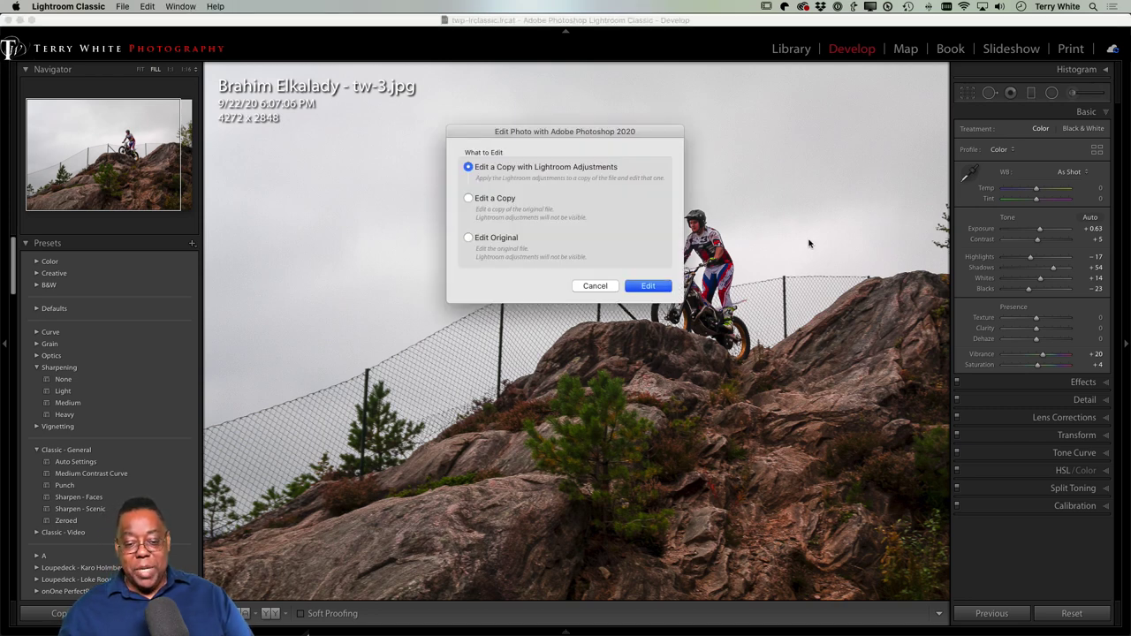
left_click(646, 285)
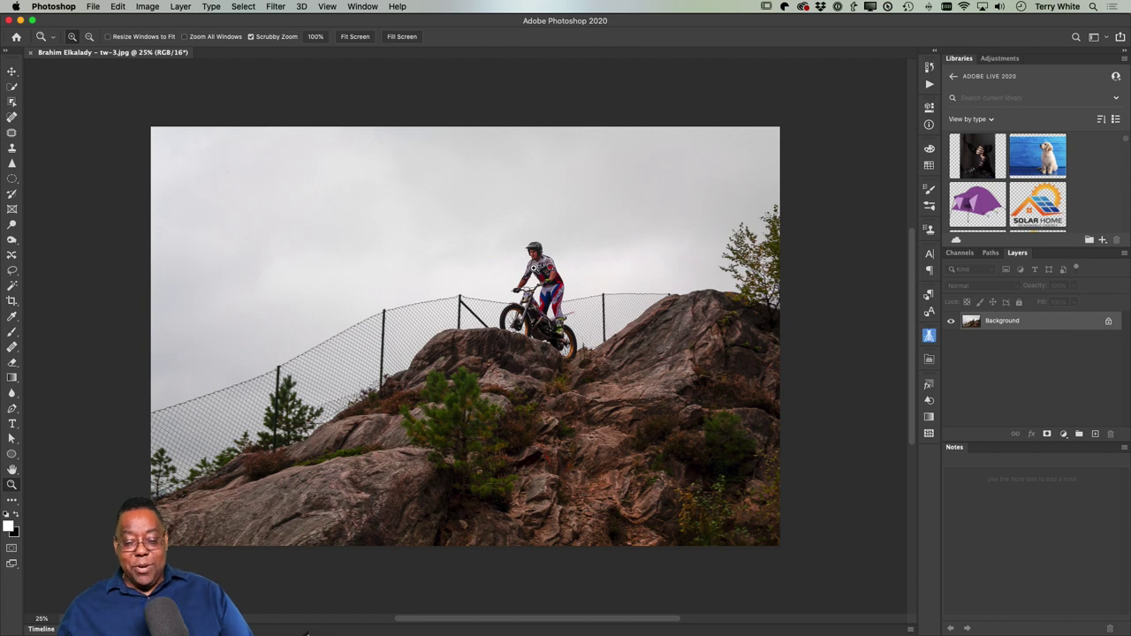
Step: Select the rocky hill beneath the rider with the Quick Selection tool, enlarging the brush to 250
left_click(533, 263)
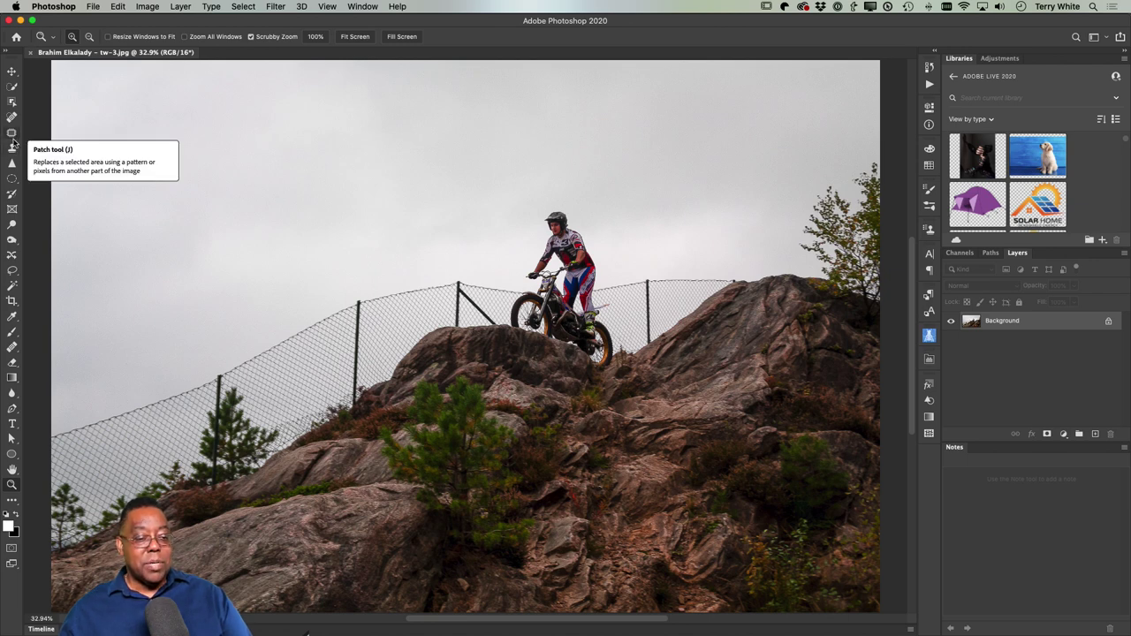
left_click(11, 88)
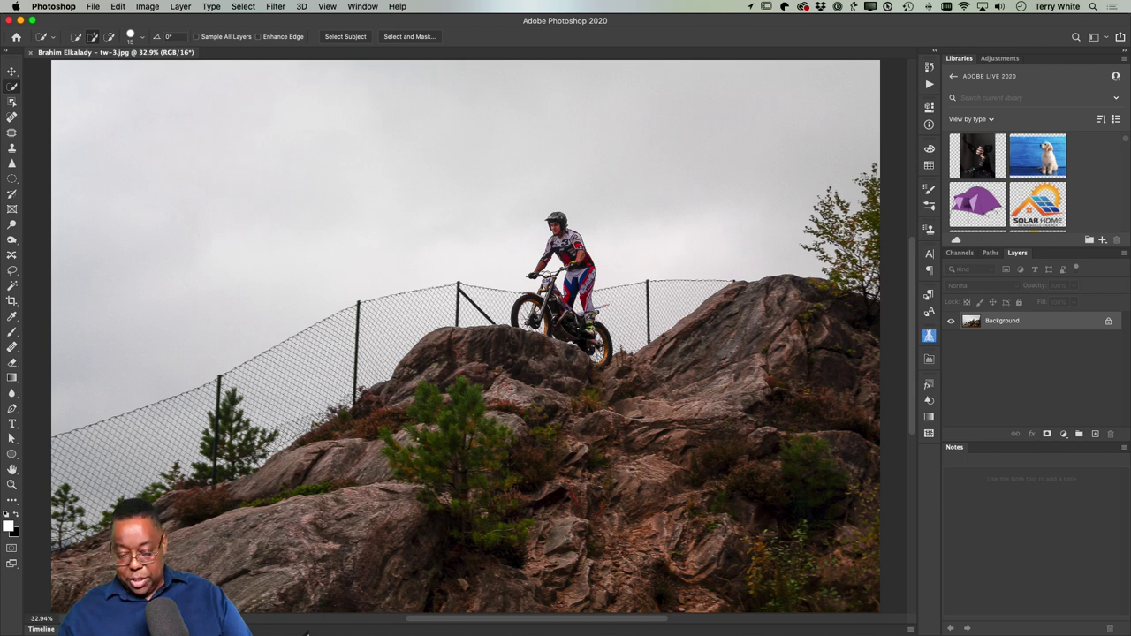
key("bracketright")
key("bracketright")
key("bracketright")
key("bracketright")
key("bracketright")
key("bracketright")
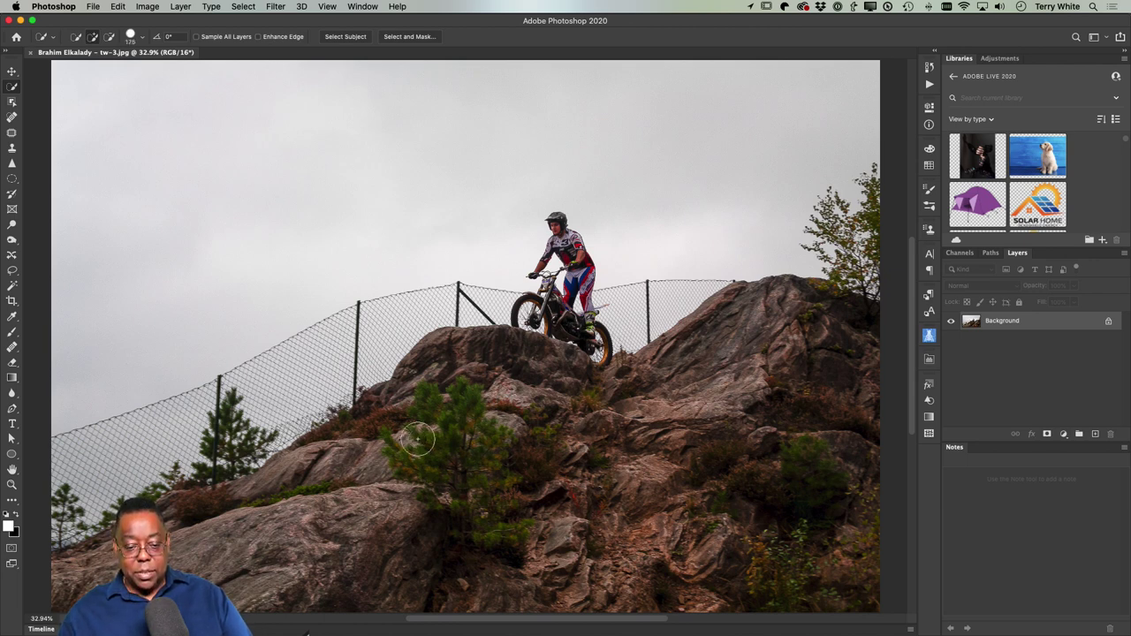
mouse_move(418, 437)
left_mouse_down()
mouse_move(380, 484)
mouse_move(254, 549)
mouse_move(246, 572)
mouse_move(487, 605)
mouse_move(807, 573)
mouse_move(857, 547)
mouse_move(851, 384)
left_mouse_up()
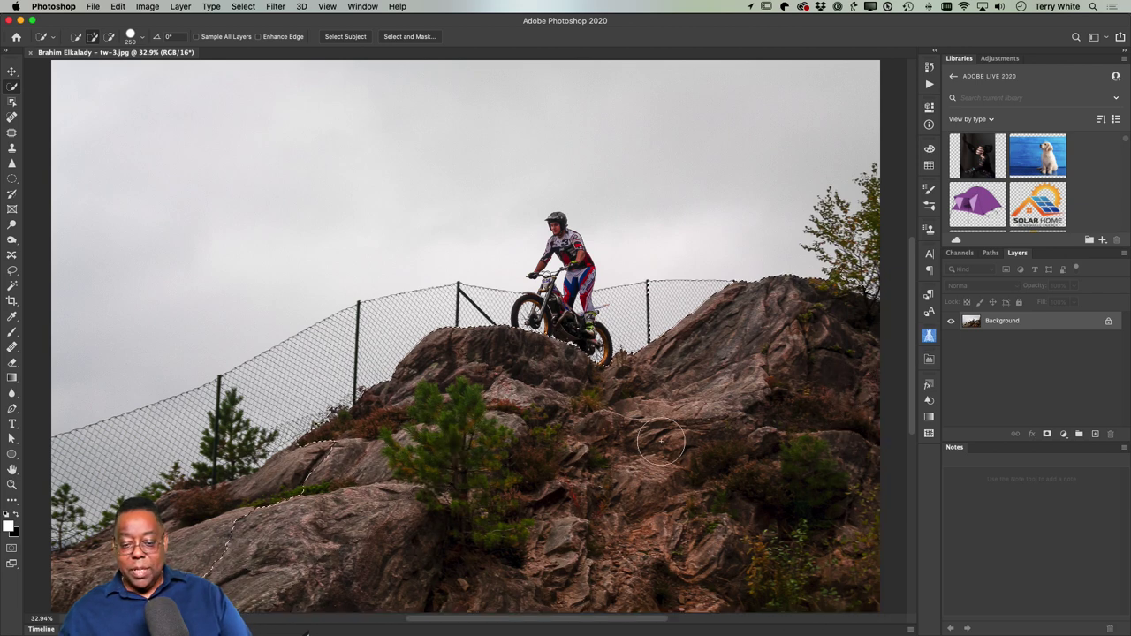
left_click_drag(288, 533, 315, 548)
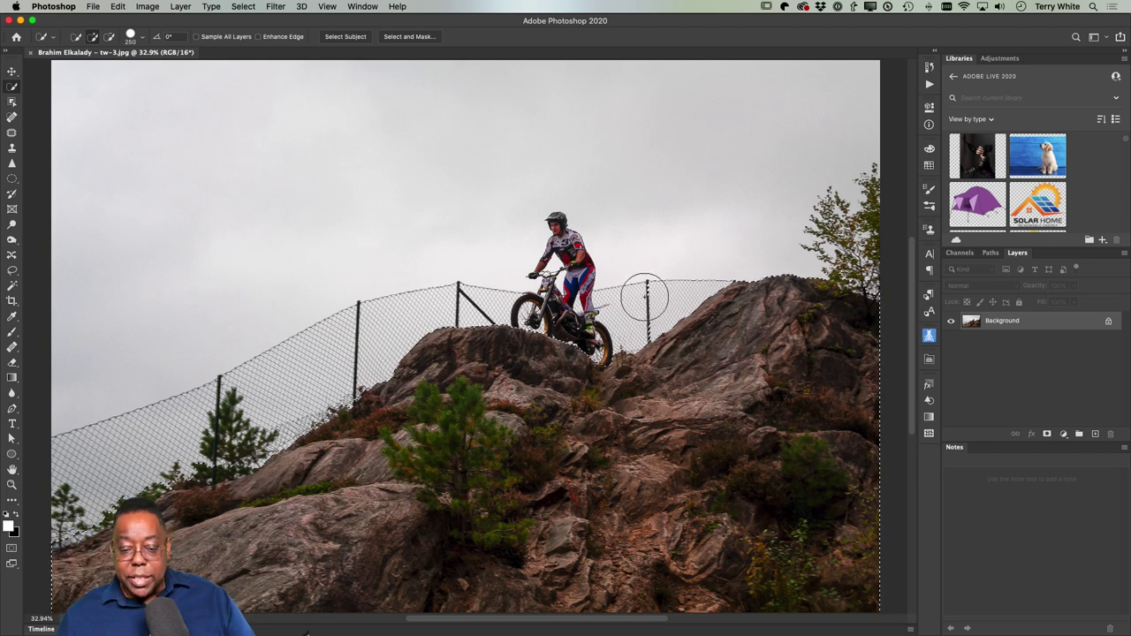
Step: Subtract the stray fence post from the hill selection, and invert the selection to cover everything except the rocks
key("alt")
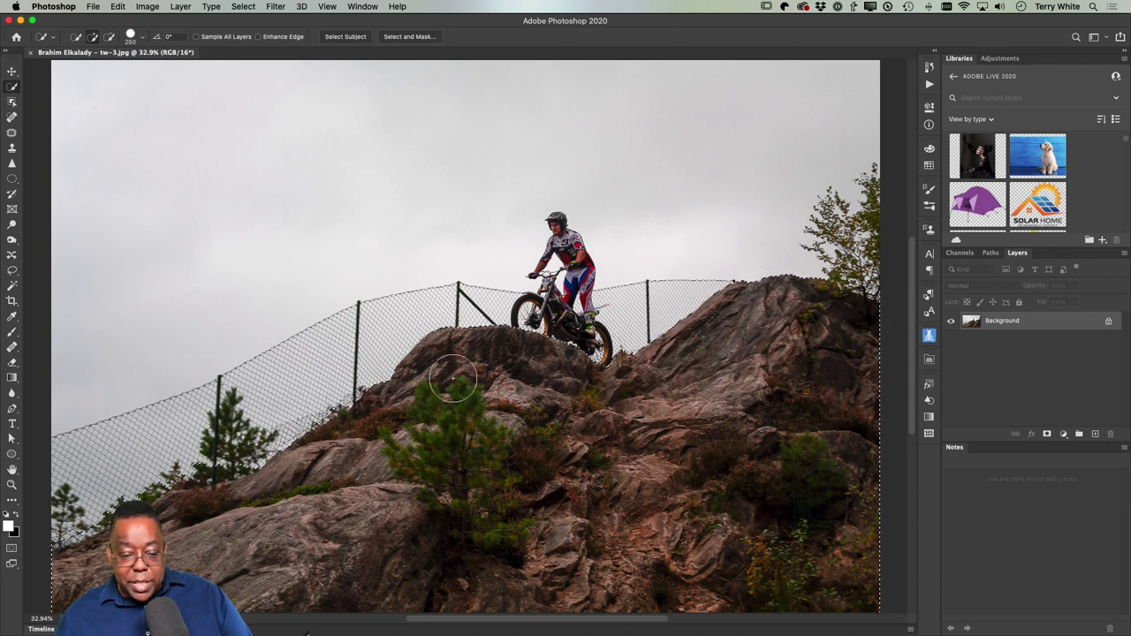
key("alt")
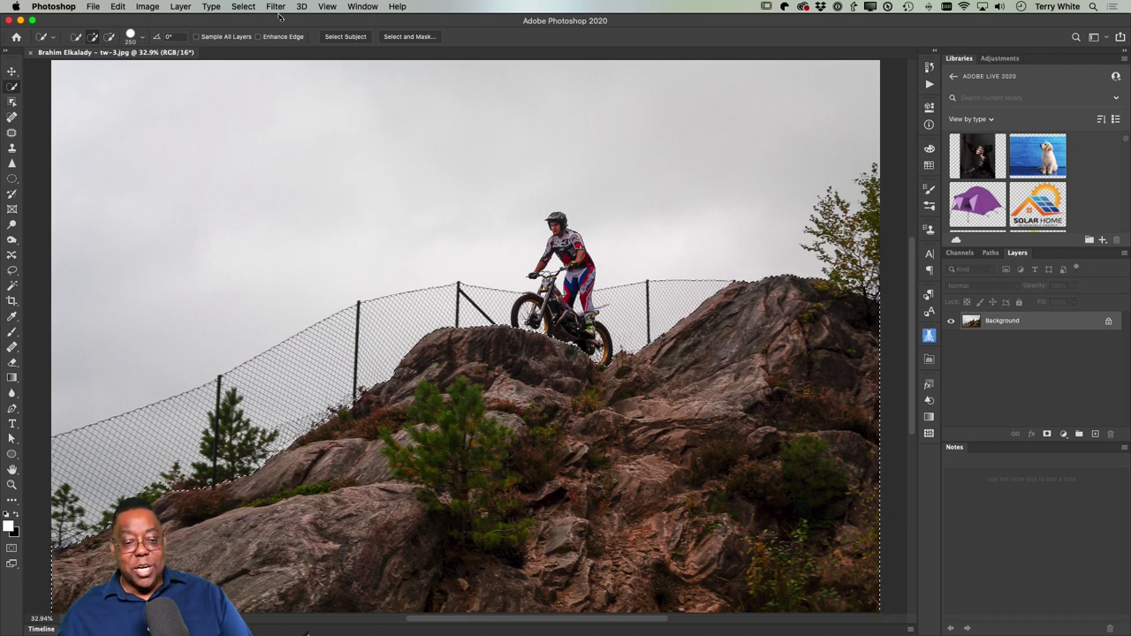
left_click(239, 7)
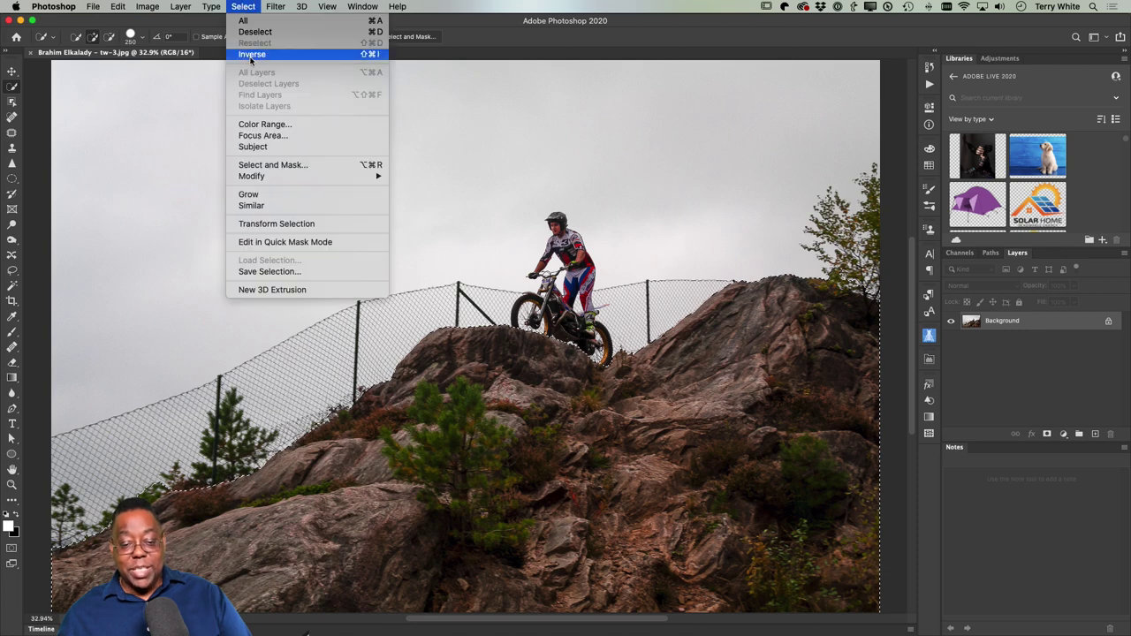
left_click(252, 56)
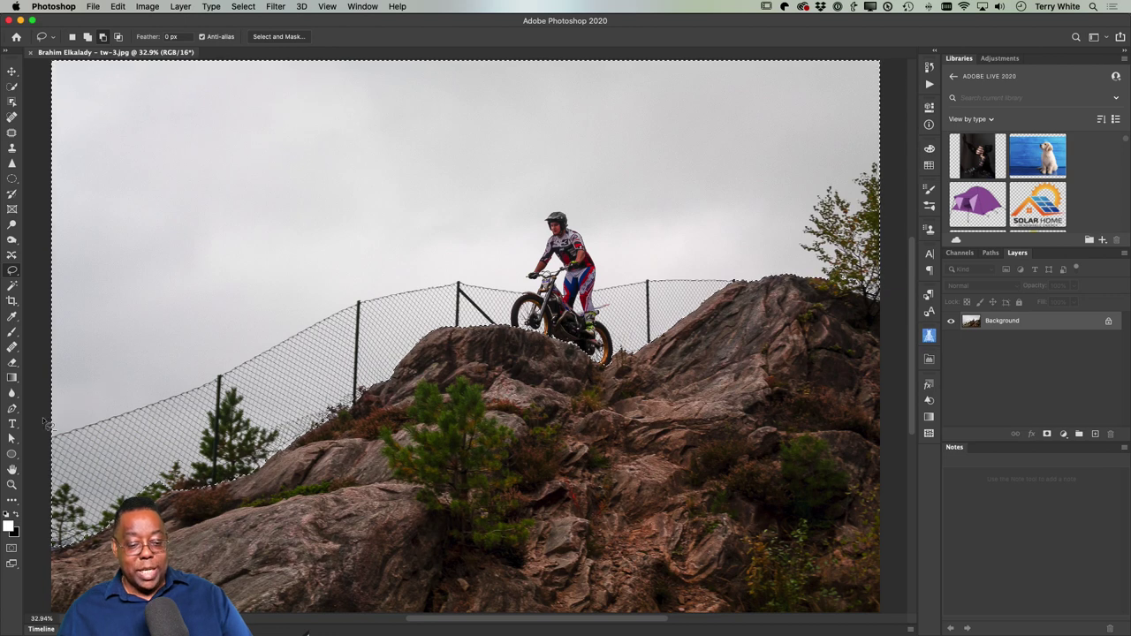
Step: Subtract the open sky above the fence, rider and tree from the selection with the Lasso tool
mouse_move(90, 411)
left_mouse_down()
mouse_move(383, 278)
mouse_move(465, 271)
mouse_move(458, 276)
mouse_move(491, 218)
mouse_move(565, 255)
mouse_move(552, 260)
mouse_move(644, 260)
mouse_move(661, 226)
mouse_move(714, 193)
mouse_move(721, 156)
mouse_move(707, 92)
left_mouse_up()
key("super+minus")
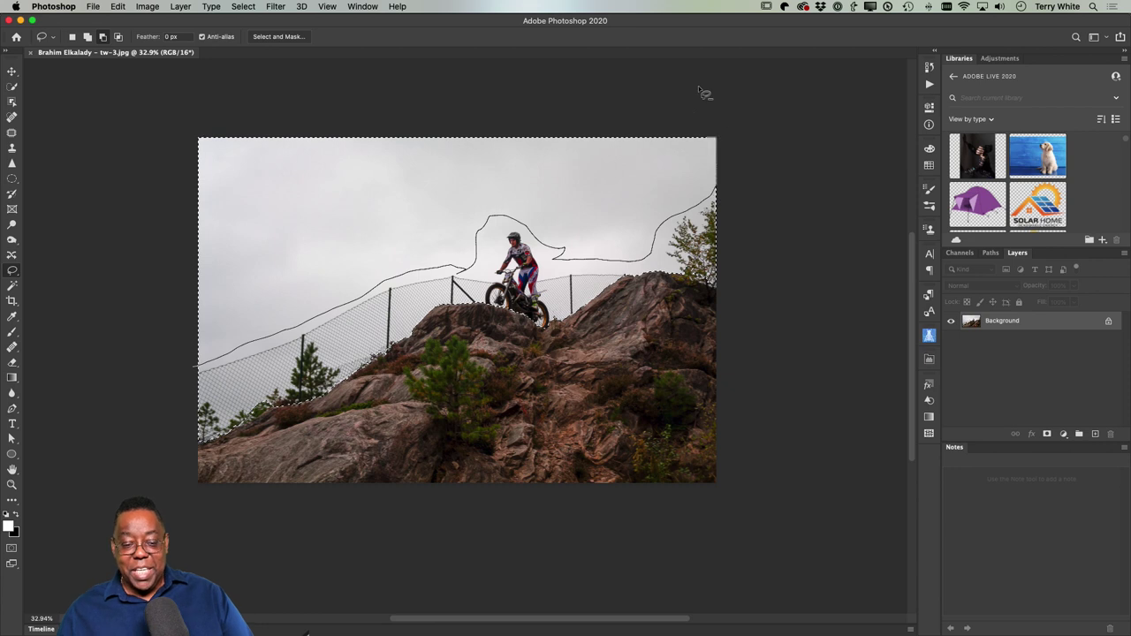
mouse_move(137, 161)
left_mouse_down()
mouse_move(133, 290)
mouse_move(157, 351)
mouse_move(194, 371)
left_mouse_up()
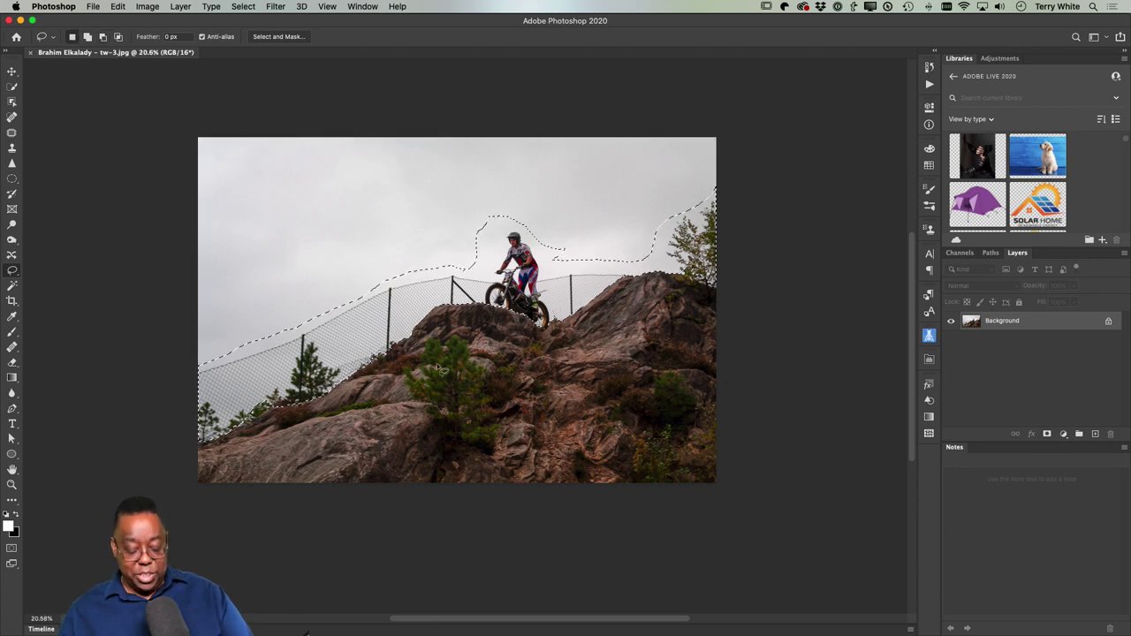
key("super+equal")
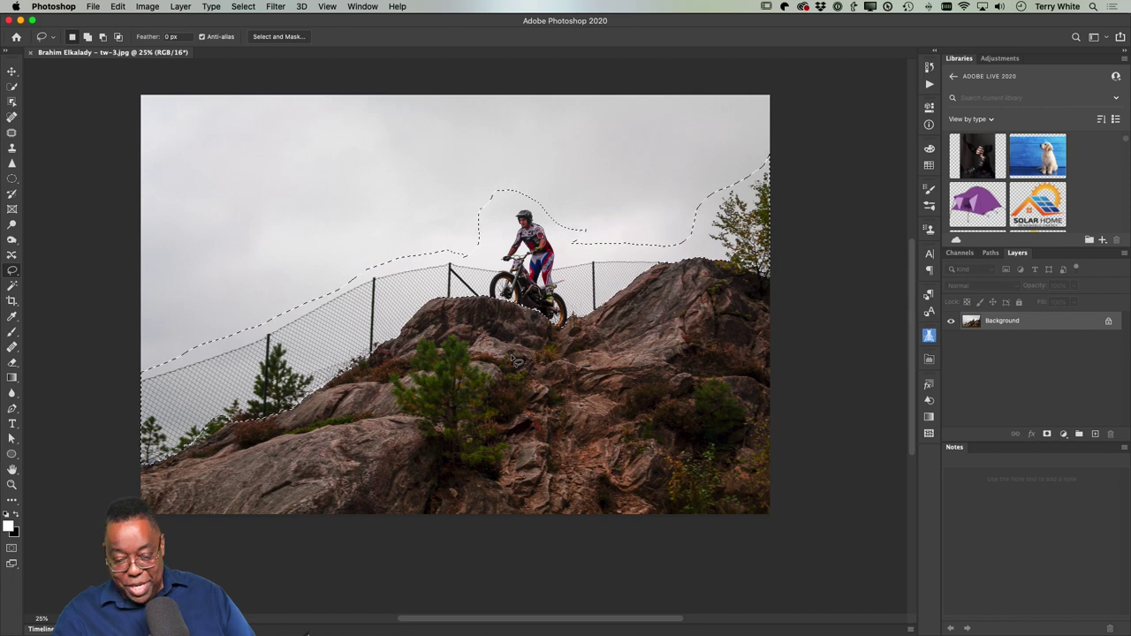
key("super+minus")
key("super+equal")
key("super+equal")
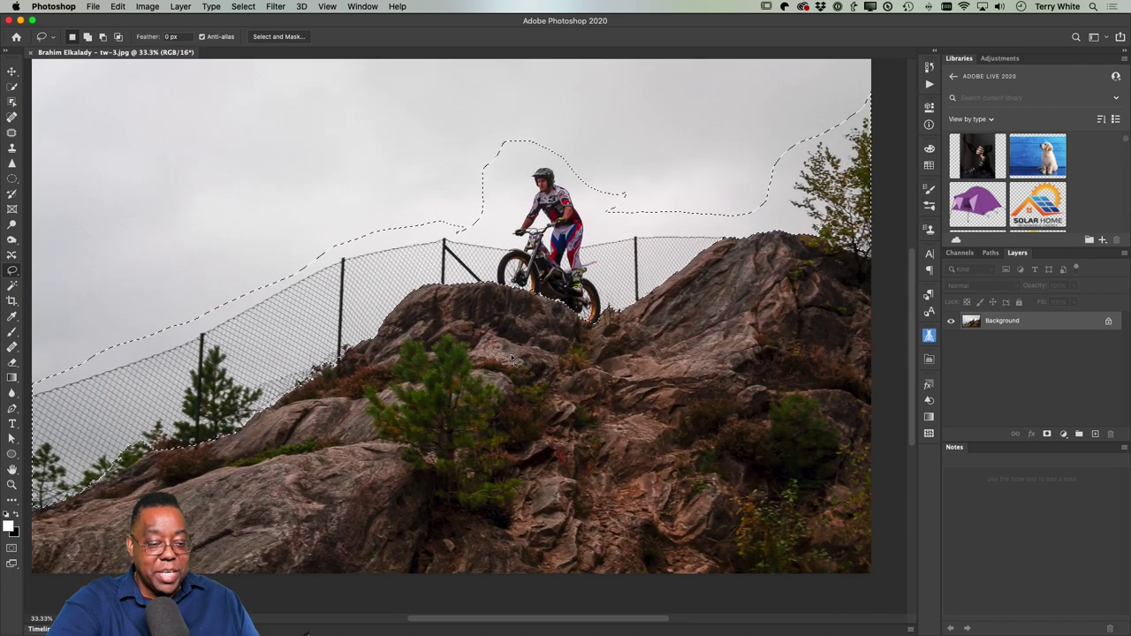
Step: Subtract the rider, motorcycle and the sky around them from the selection with the Lasso tool
left_click_drag(527, 133, 496, 134)
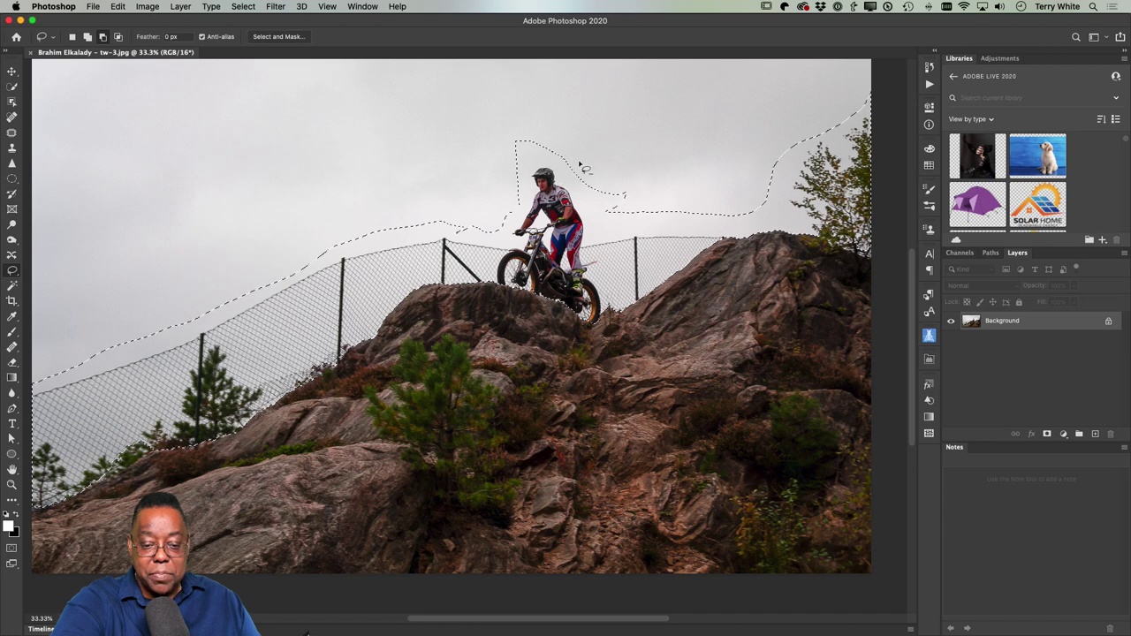
mouse_move(575, 141)
left_mouse_down()
mouse_move(503, 152)
mouse_move(564, 164)
mouse_move(600, 206)
mouse_move(624, 212)
mouse_move(631, 167)
left_mouse_up()
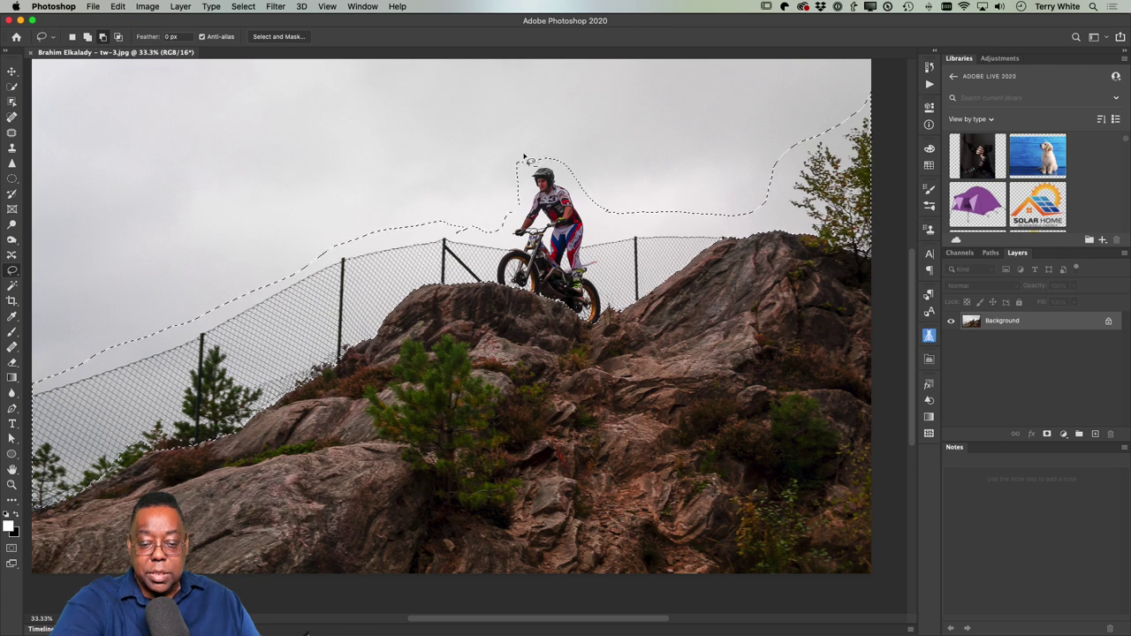
left_click_drag(523, 161, 501, 225)
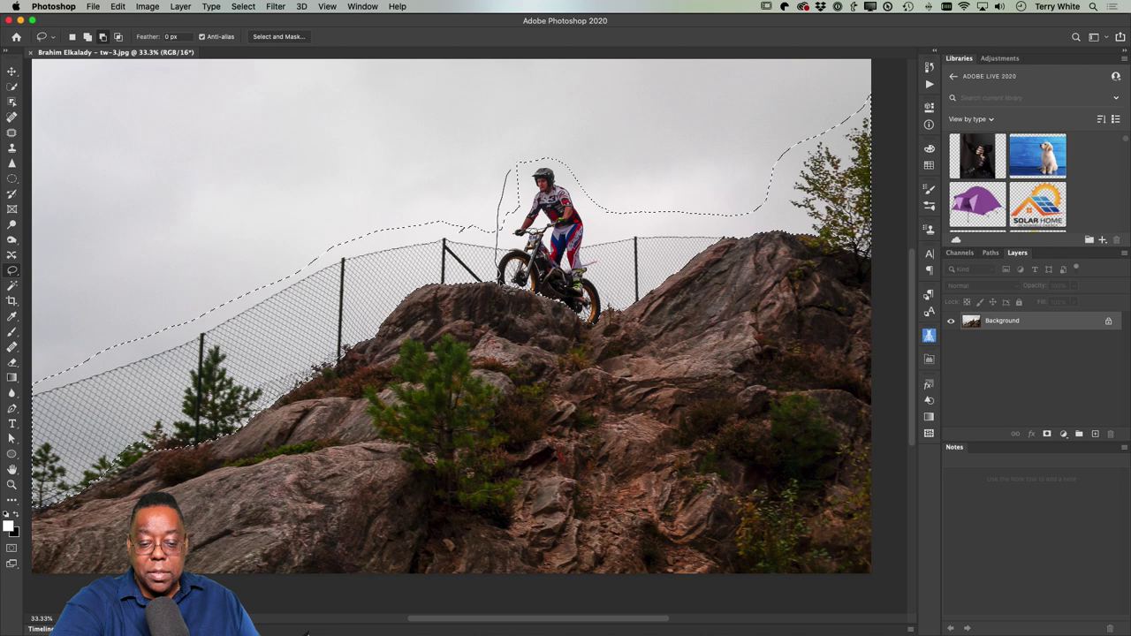
mouse_move(539, 292)
left_mouse_down()
mouse_move(597, 327)
mouse_move(614, 319)
mouse_move(609, 251)
mouse_move(582, 172)
mouse_move(523, 161)
left_mouse_up()
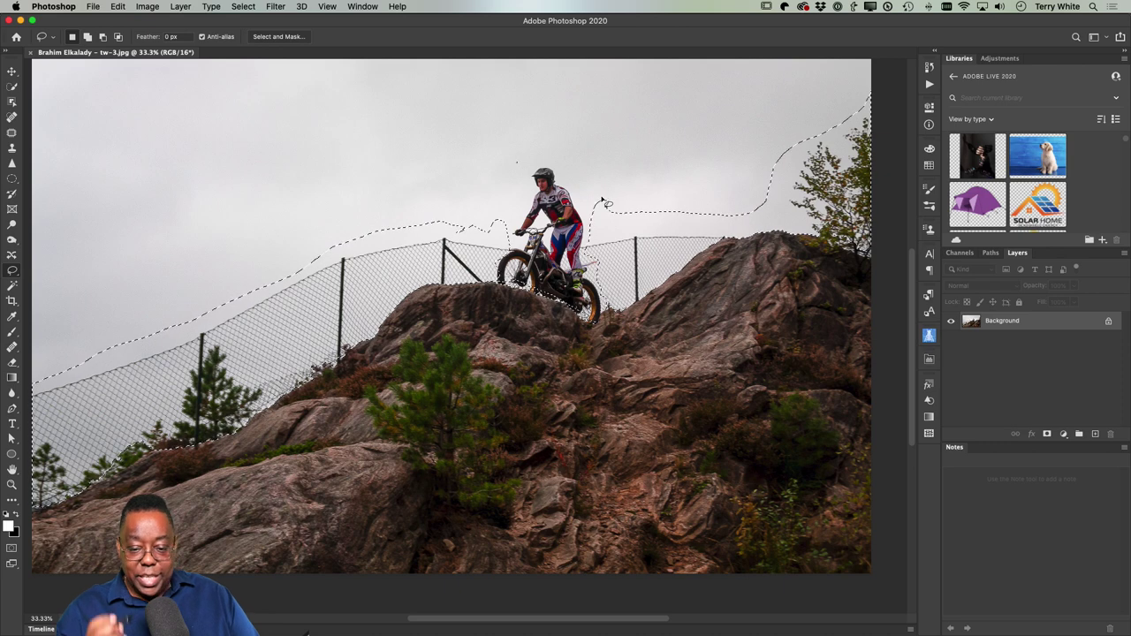
Step: Subtract the tree beside the rocky peak and the sky around it from the selection with the Lasso tool
key("shift")
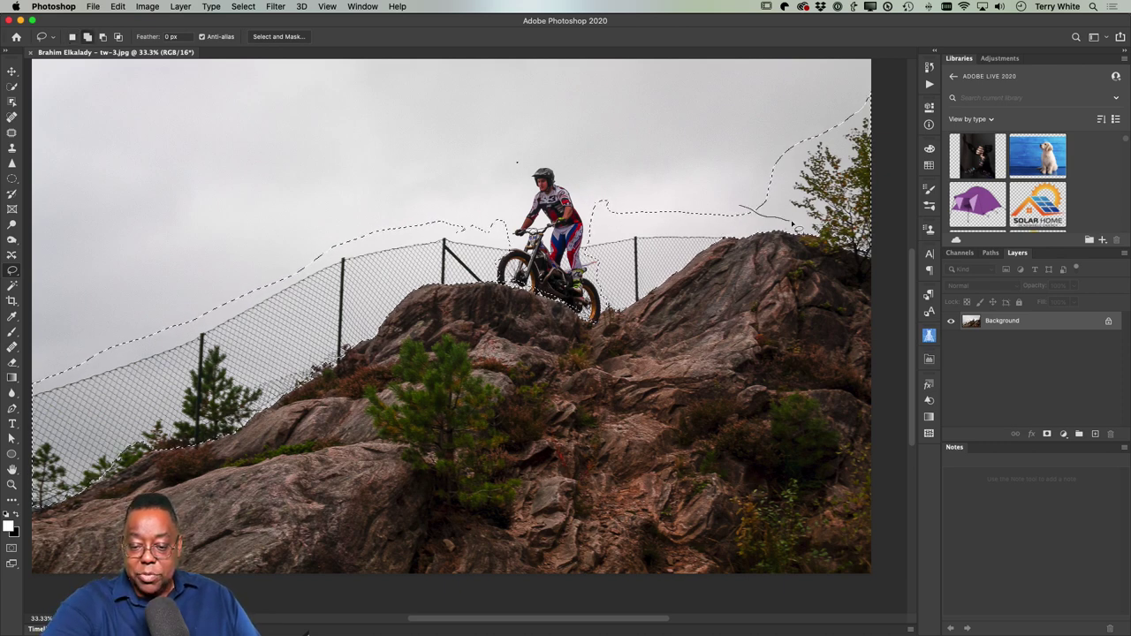
mouse_move(894, 208)
left_mouse_down()
mouse_move(873, 91)
mouse_move(787, 141)
mouse_move(757, 203)
left_mouse_up()
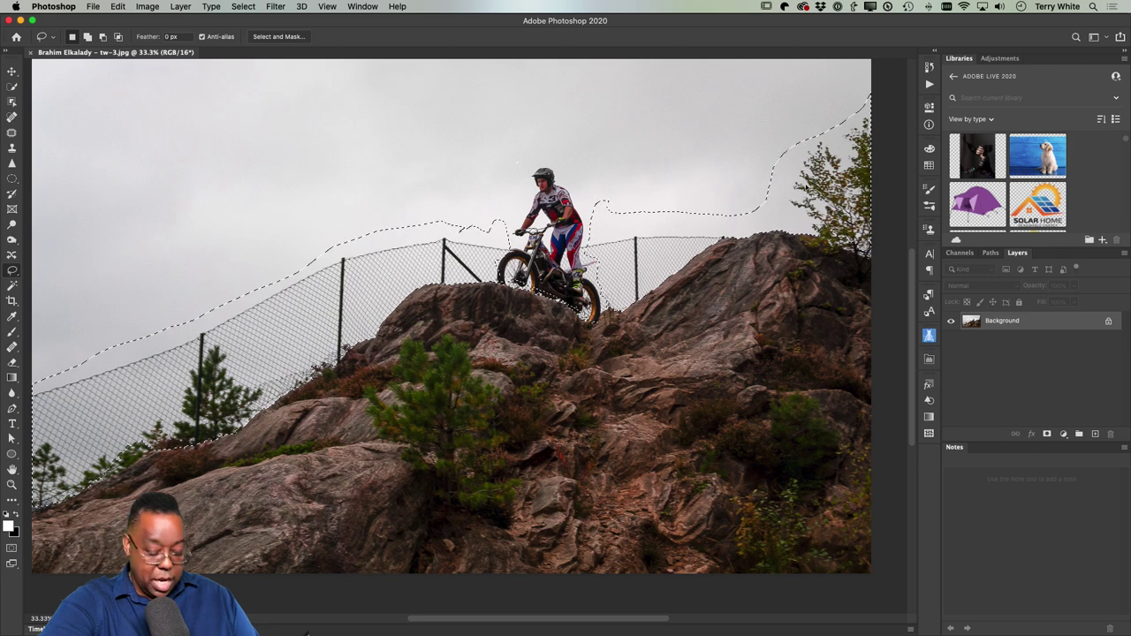
mouse_move(815, 118)
left_mouse_down()
mouse_move(767, 163)
mouse_move(758, 206)
left_mouse_up()
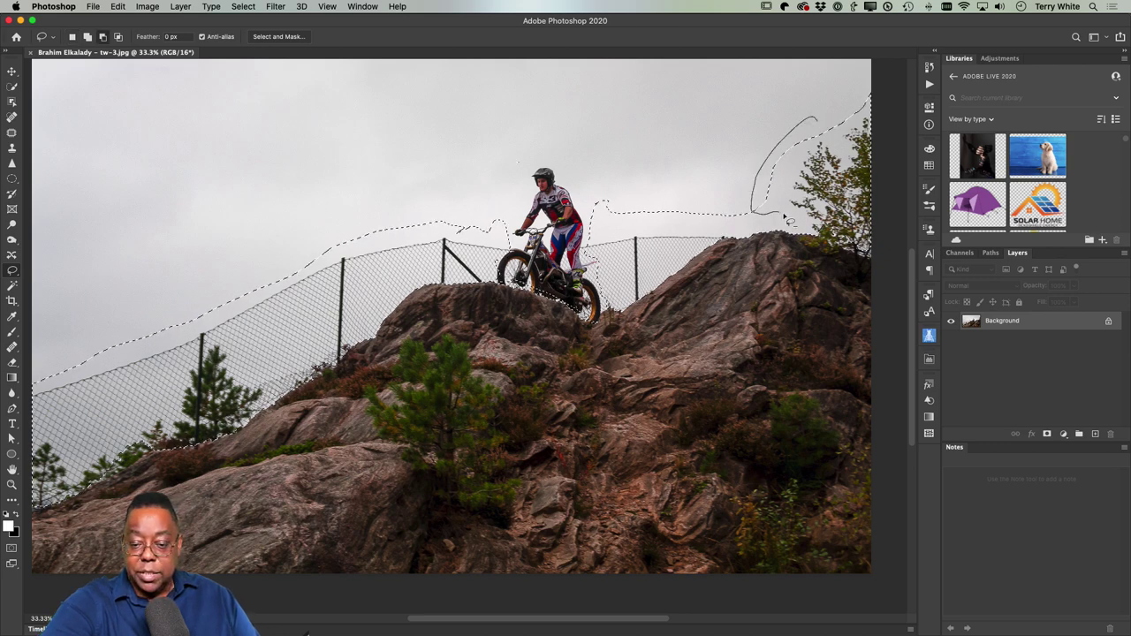
mouse_move(817, 225)
left_mouse_down()
mouse_move(872, 259)
mouse_move(892, 227)
mouse_move(906, 134)
mouse_move(858, 97)
mouse_move(768, 124)
left_mouse_up()
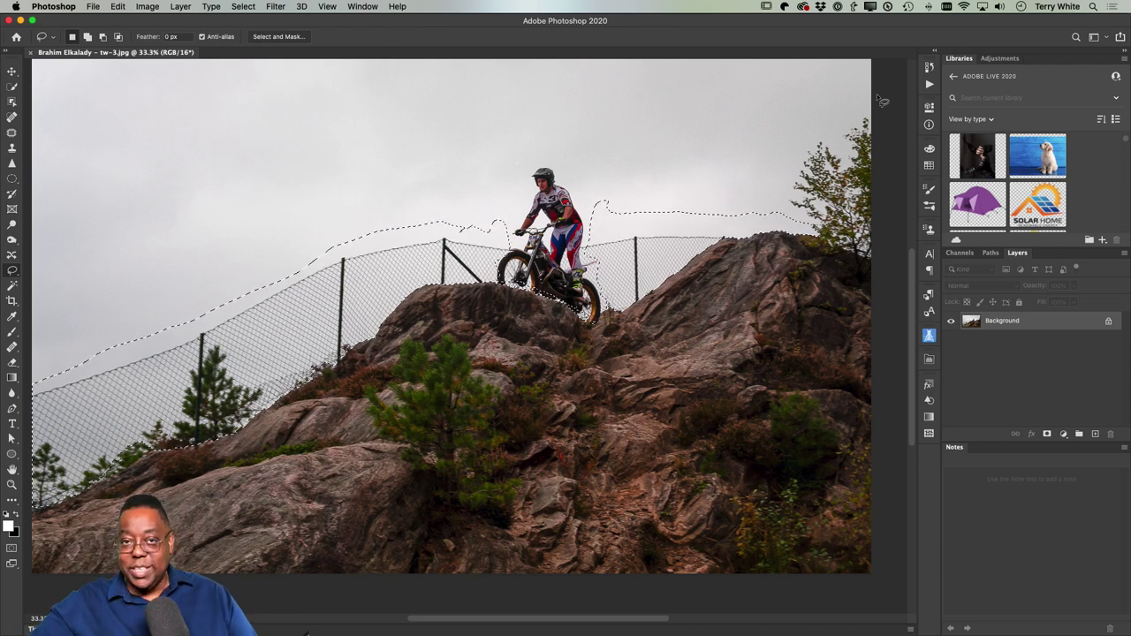
Step: Open the fence selection in Content-Aware Fill
key("super+minus")
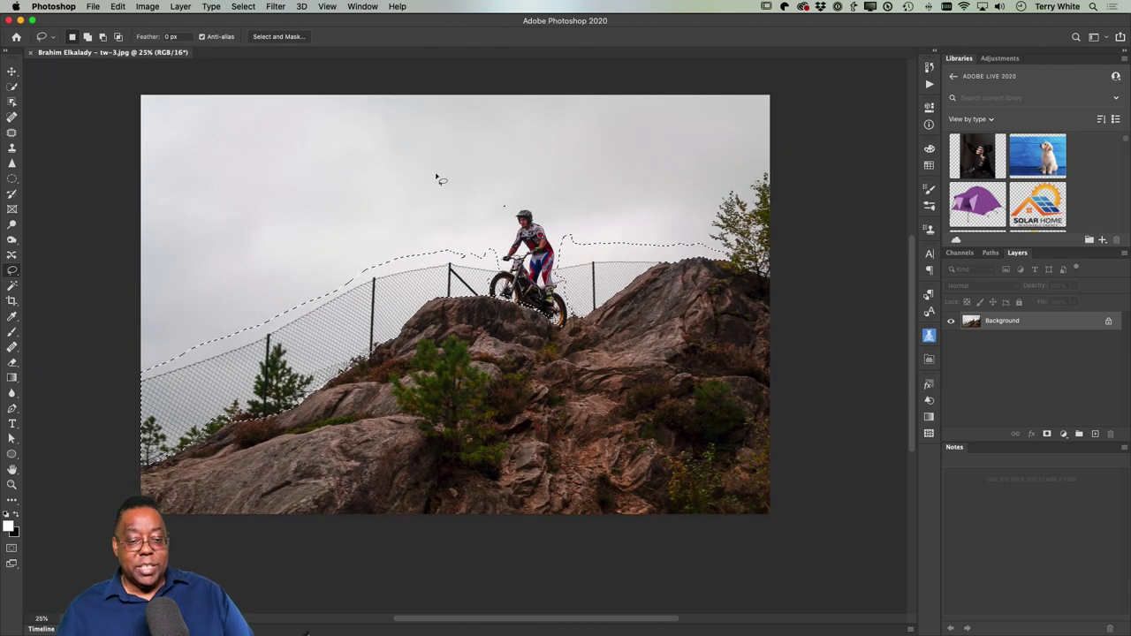
left_click(115, 7)
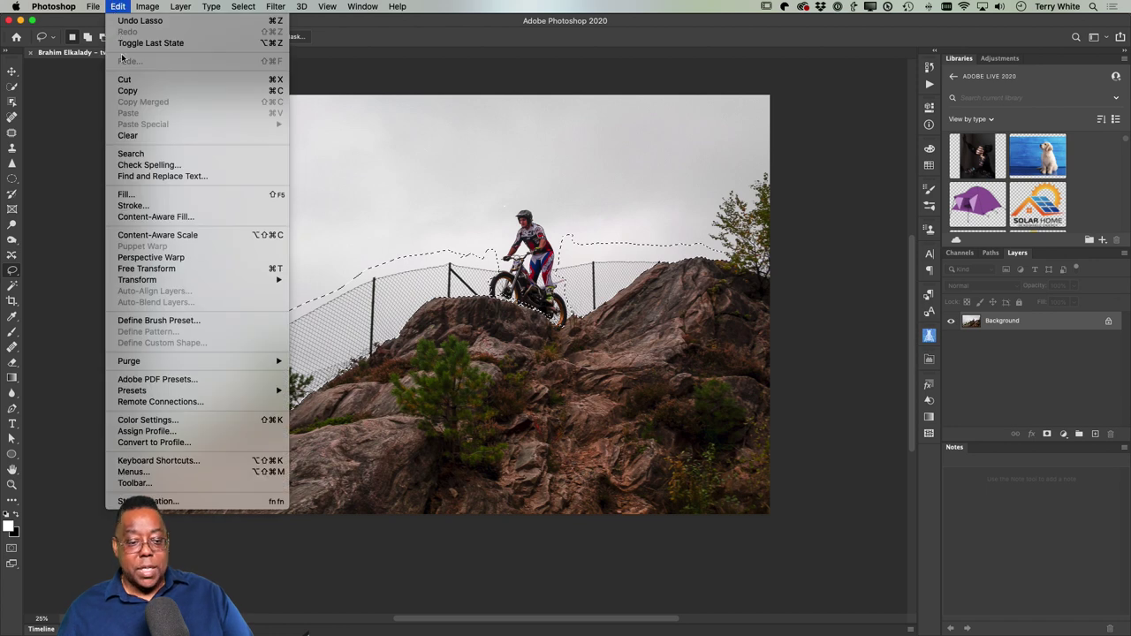
left_click(194, 218)
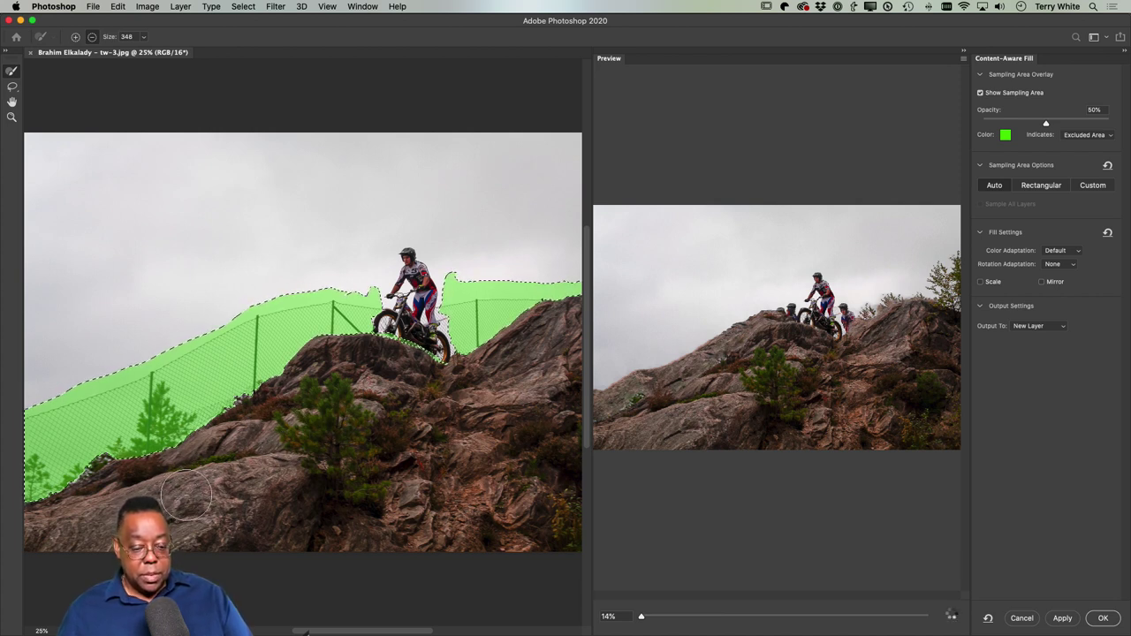
Step: Exclude the rider, motorcycle and the rocky hill beneath them from the fill's sampling area with the Sampling Brush
mouse_move(225, 477)
left_mouse_down()
mouse_move(168, 507)
mouse_move(51, 515)
mouse_move(179, 482)
mouse_move(105, 503)
mouse_move(91, 486)
mouse_move(107, 459)
mouse_move(50, 513)
mouse_move(44, 547)
mouse_move(42, 528)
mouse_move(170, 517)
mouse_move(223, 543)
mouse_move(70, 544)
mouse_move(247, 553)
mouse_move(617, 533)
mouse_move(591, 456)
mouse_move(602, 319)
mouse_move(576, 334)
mouse_move(570, 320)
mouse_move(442, 385)
mouse_move(400, 385)
mouse_move(404, 357)
left_mouse_up()
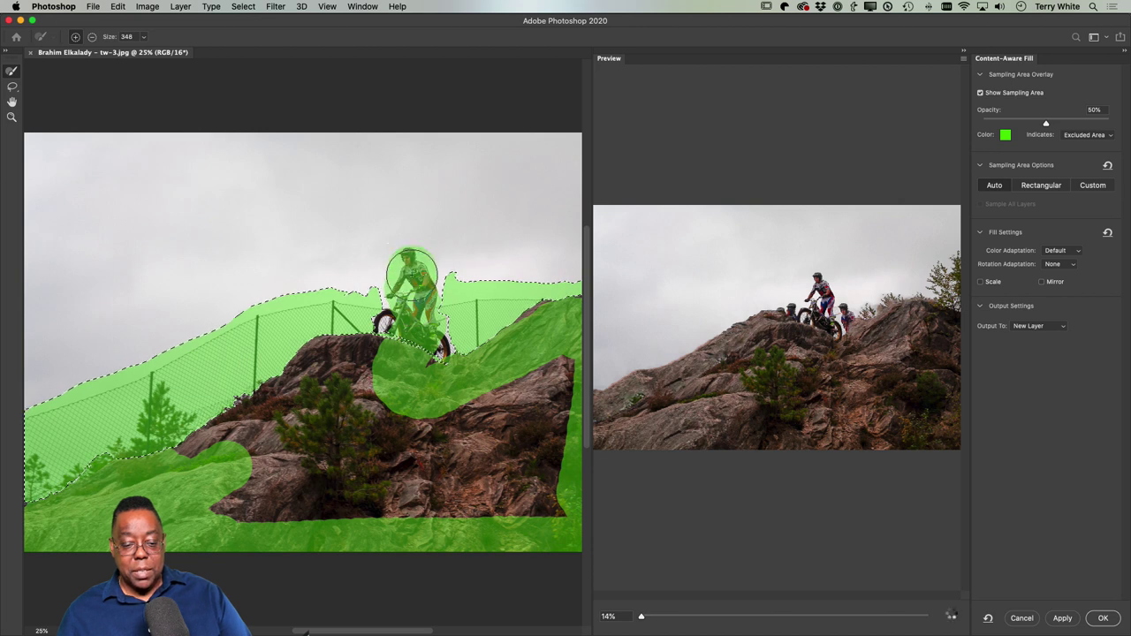
left_click_drag(444, 359, 306, 392)
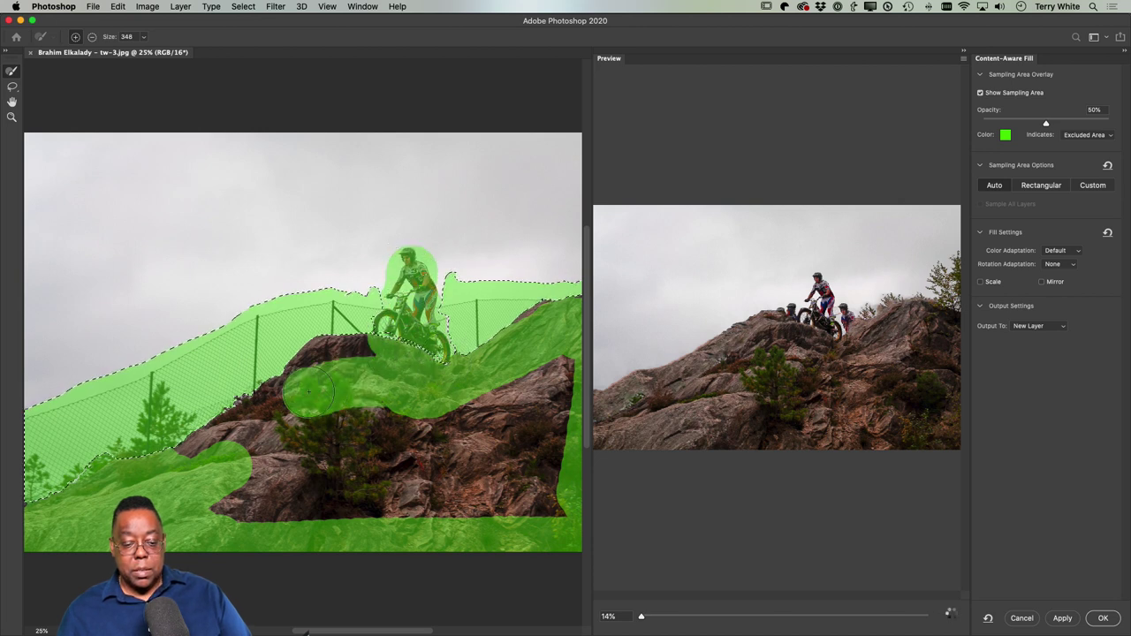
left_click_drag(357, 362, 348, 352)
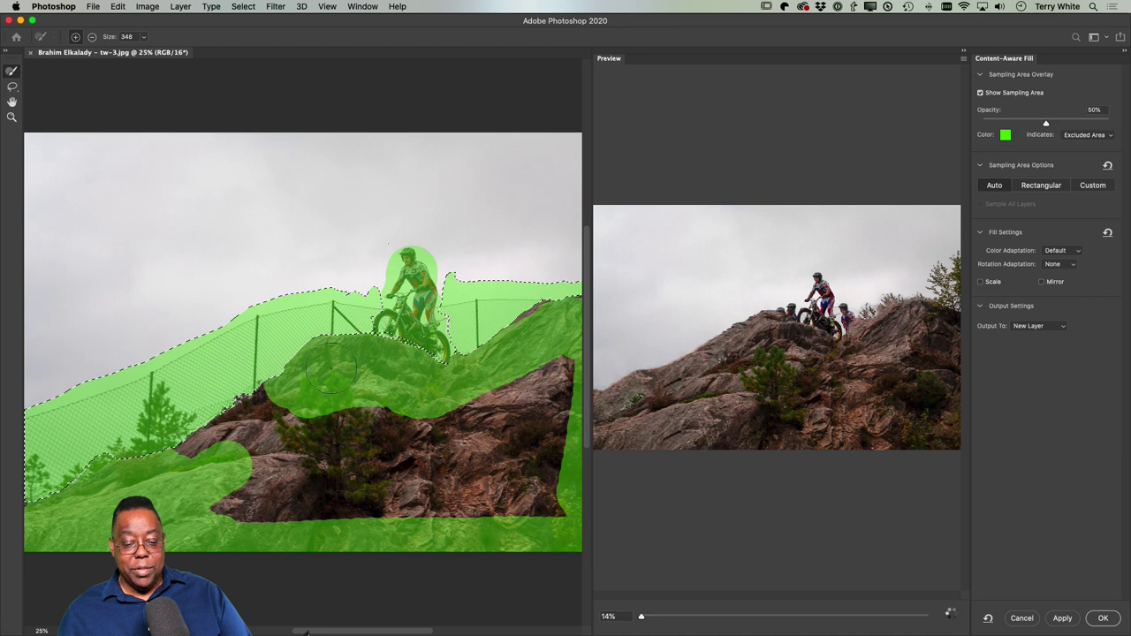
left_click_drag(235, 439, 270, 404)
left_click_drag(239, 453, 292, 499)
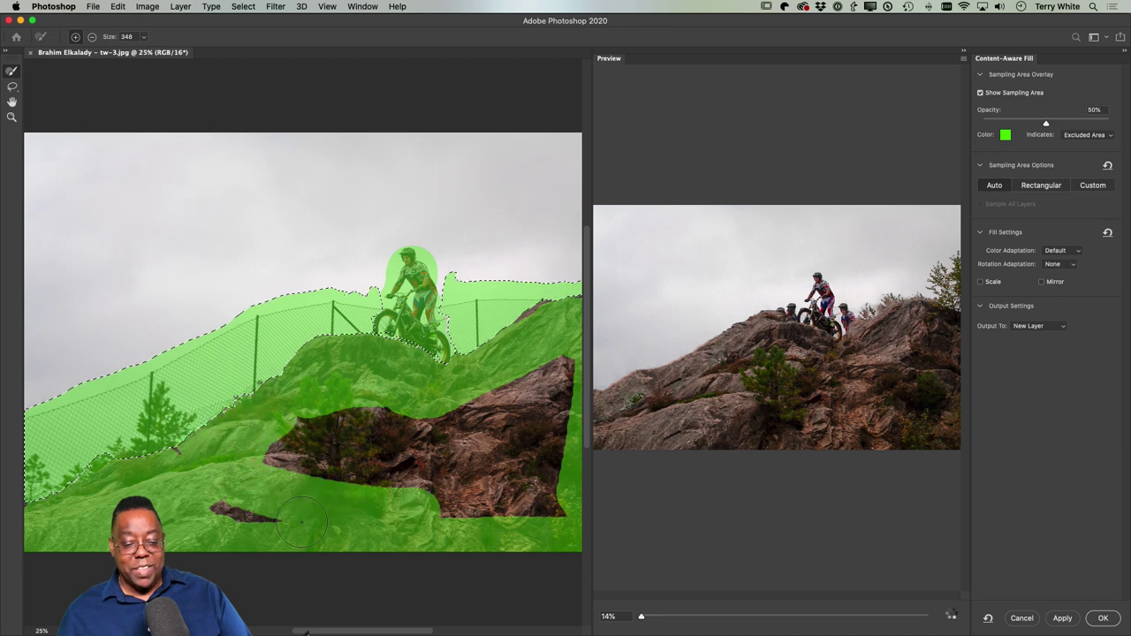
mouse_move(221, 508)
left_mouse_down()
mouse_move(581, 514)
mouse_move(561, 508)
mouse_move(571, 369)
mouse_move(548, 377)
mouse_move(498, 481)
mouse_move(515, 437)
mouse_move(512, 404)
mouse_move(476, 417)
mouse_move(433, 475)
mouse_move(489, 467)
mouse_move(428, 461)
mouse_move(413, 446)
mouse_move(450, 423)
mouse_move(372, 462)
mouse_move(419, 484)
mouse_move(344, 458)
mouse_move(284, 465)
mouse_move(360, 436)
mouse_move(307, 433)
left_mouse_up()
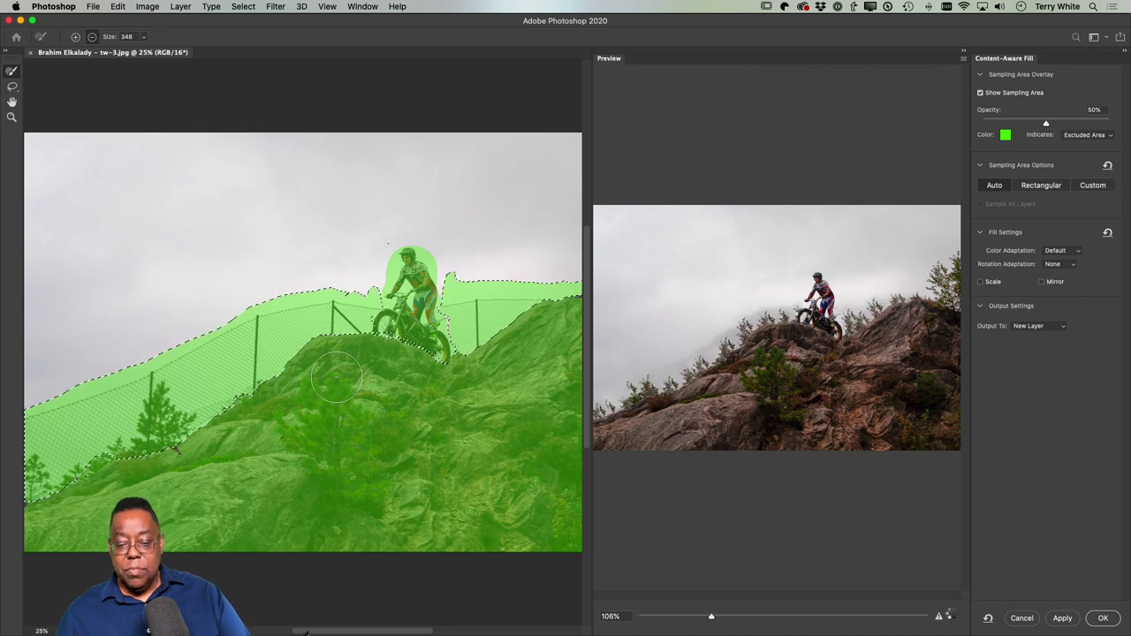
Step: Exclude the remaining rocks, the tree at the photo's edge and the leftover spot below the fence from the sampling area
left_click_drag(503, 407, 230, 438)
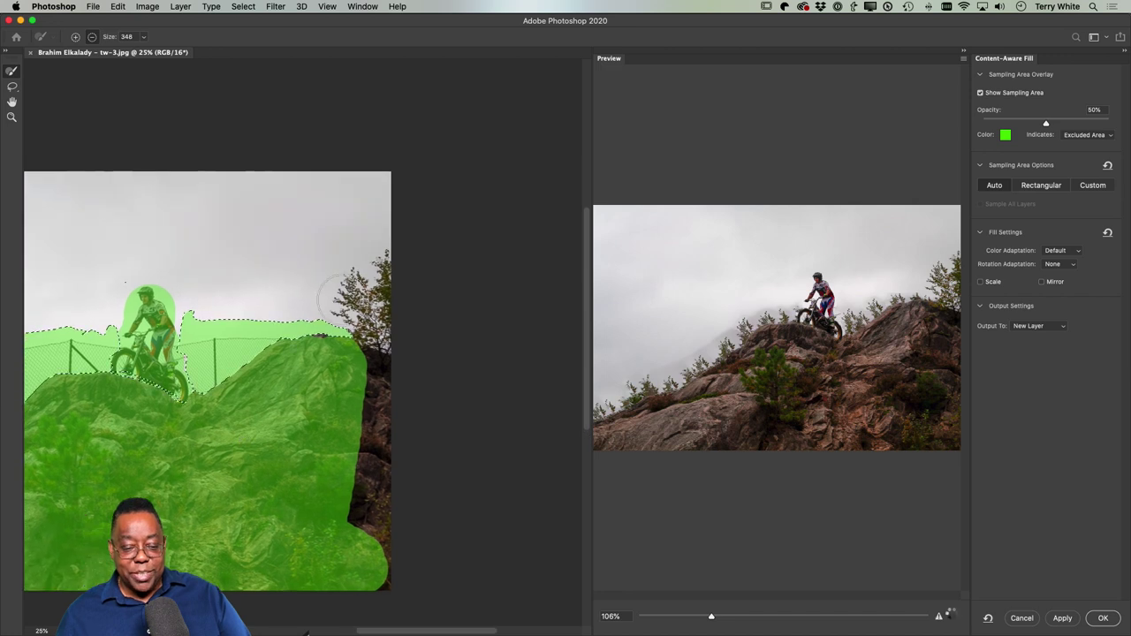
mouse_move(383, 452)
left_mouse_down()
mouse_move(370, 518)
mouse_move(369, 474)
mouse_move(367, 535)
mouse_move(374, 578)
mouse_move(385, 581)
mouse_move(370, 469)
mouse_move(391, 279)
mouse_move(381, 292)
mouse_move(355, 284)
left_mouse_up()
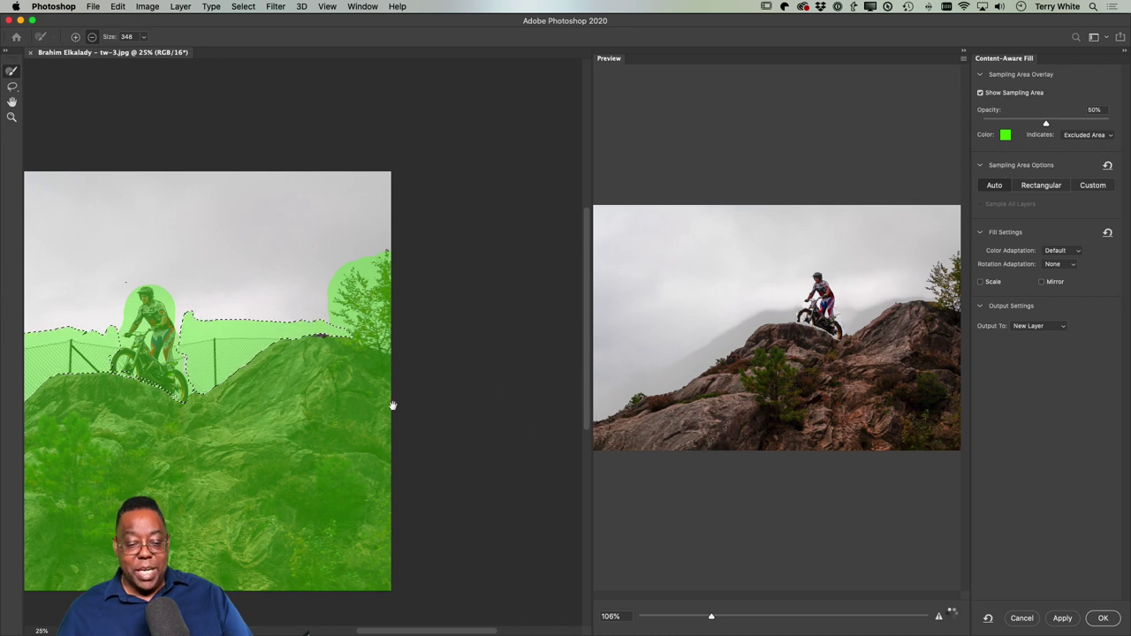
left_click_drag(259, 410, 599, 377)
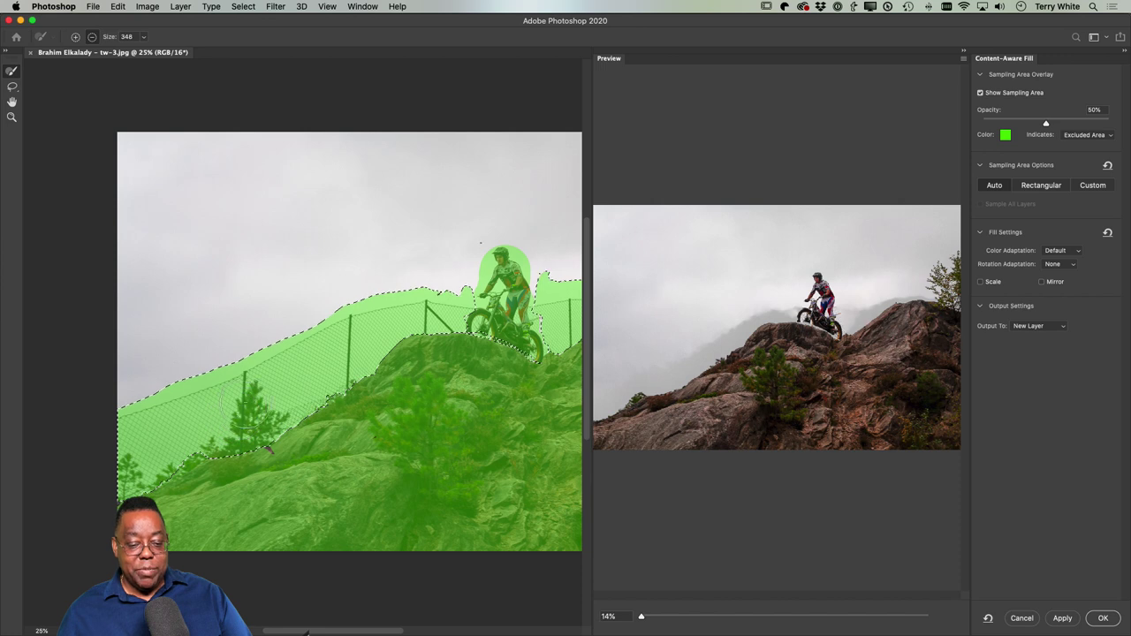
mouse_move(143, 468)
left_mouse_down()
mouse_move(195, 447)
mouse_move(256, 438)
left_mouse_up()
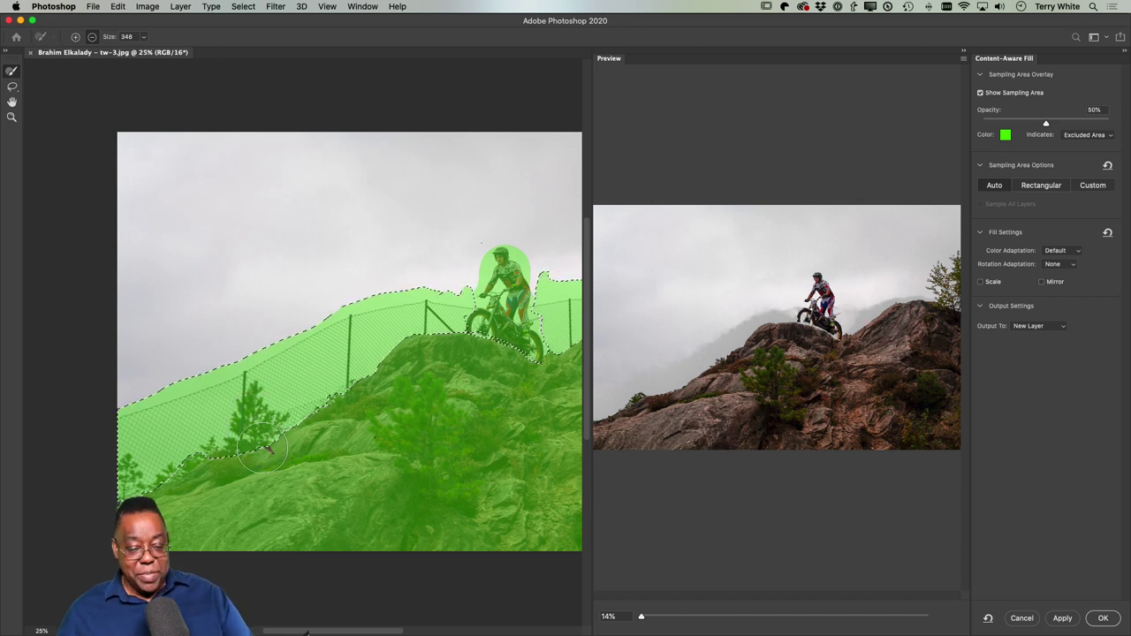
key("alt")
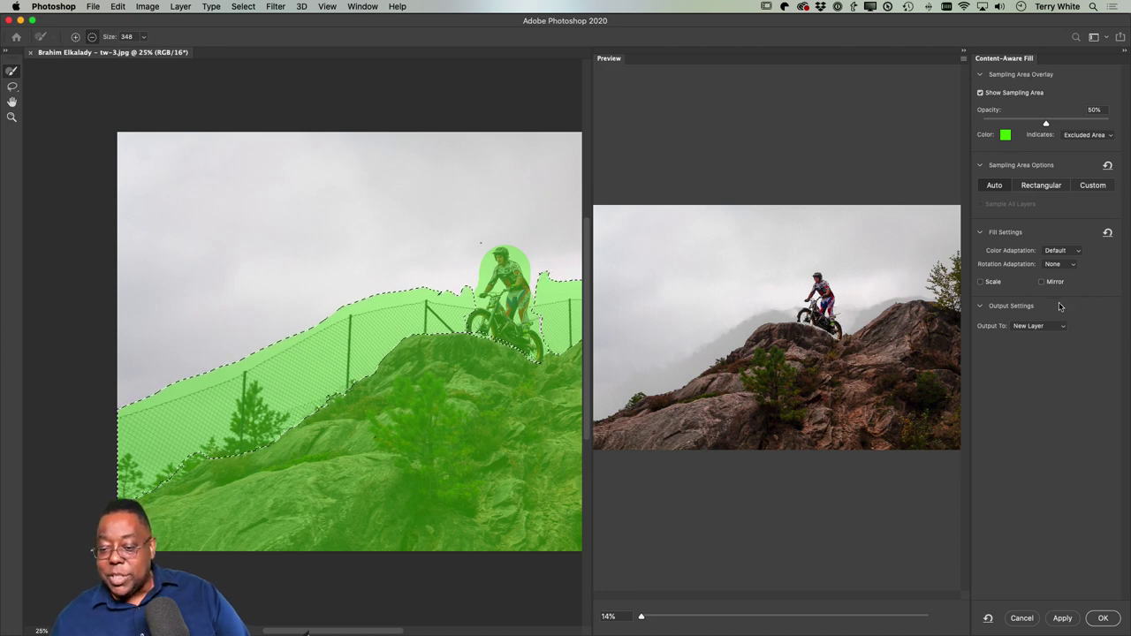
Step: Try the None, High and Very High color adaptation settings for the fill
left_click(1056, 251)
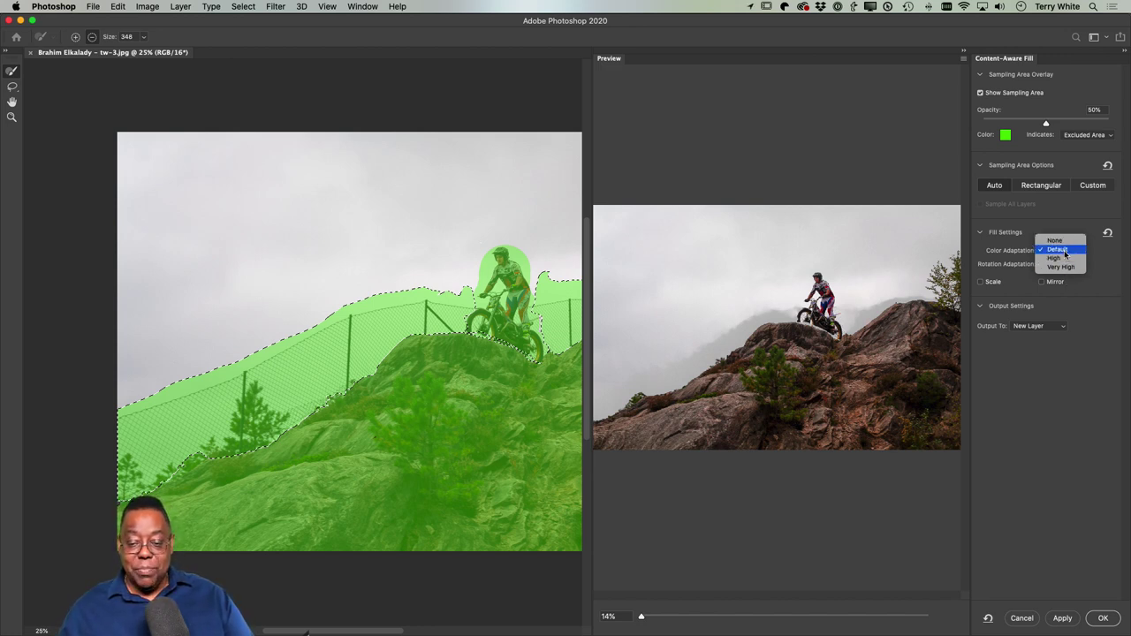
left_click(1055, 240)
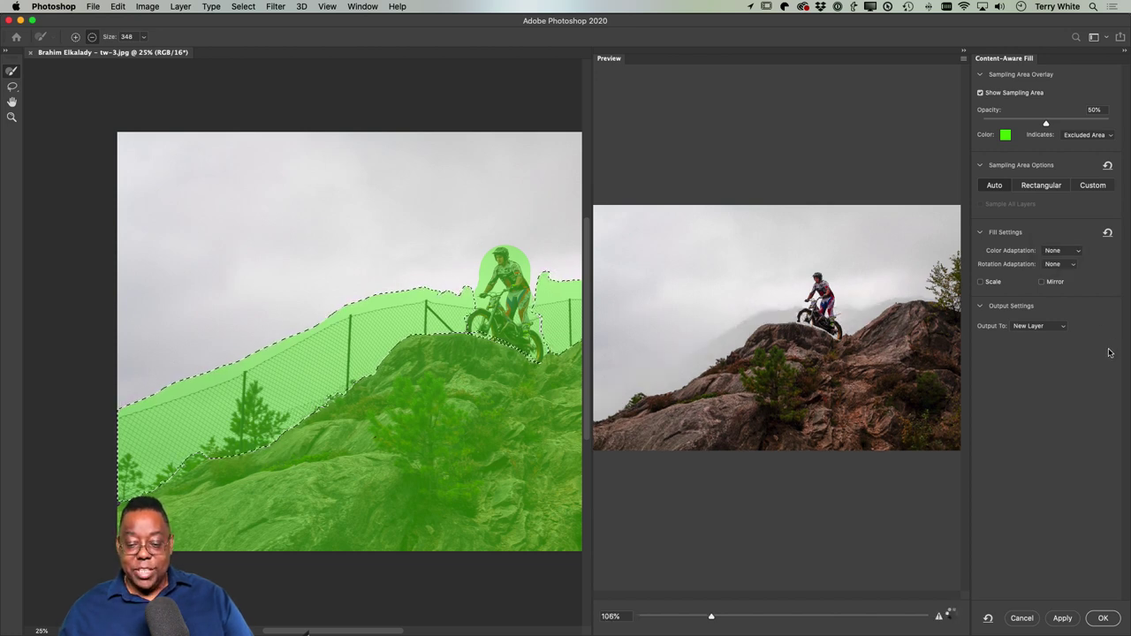
left_click(1059, 252)
left_click(1059, 264)
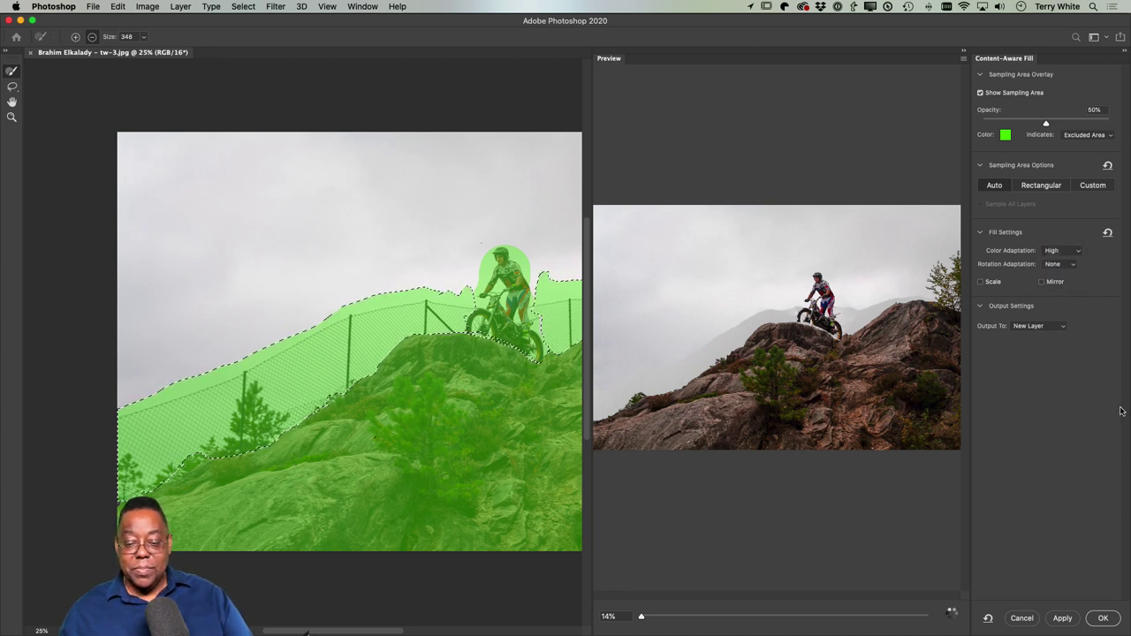
left_click(1057, 252)
left_click(1060, 262)
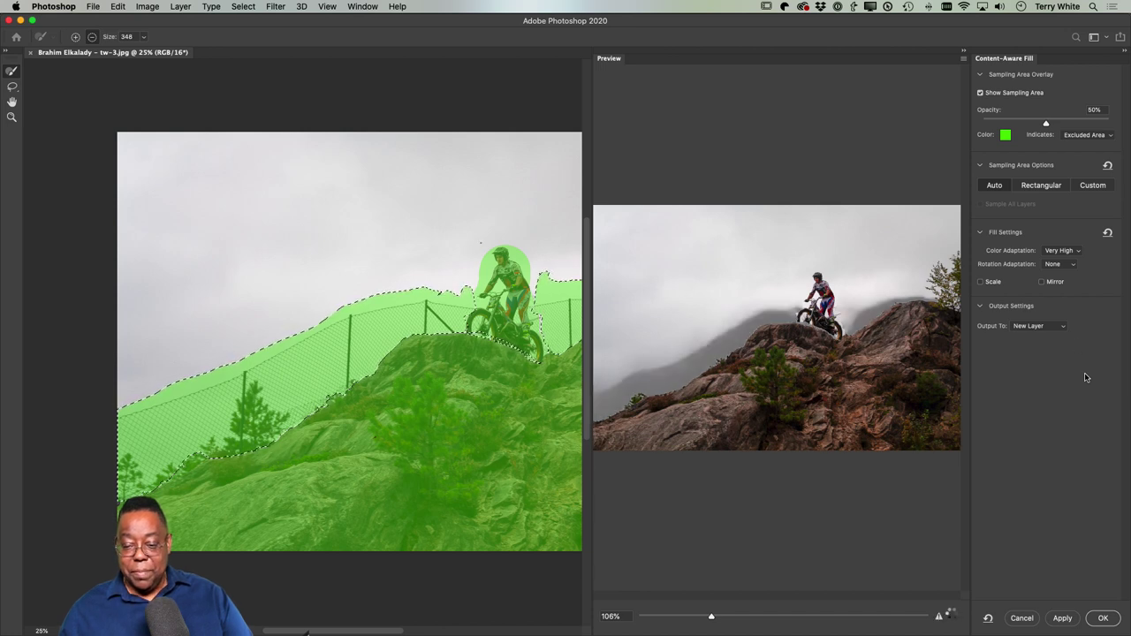
Step: Set Color Adaptation to None, output the fill to a new layer, and deselect the filled area
left_click(1061, 254)
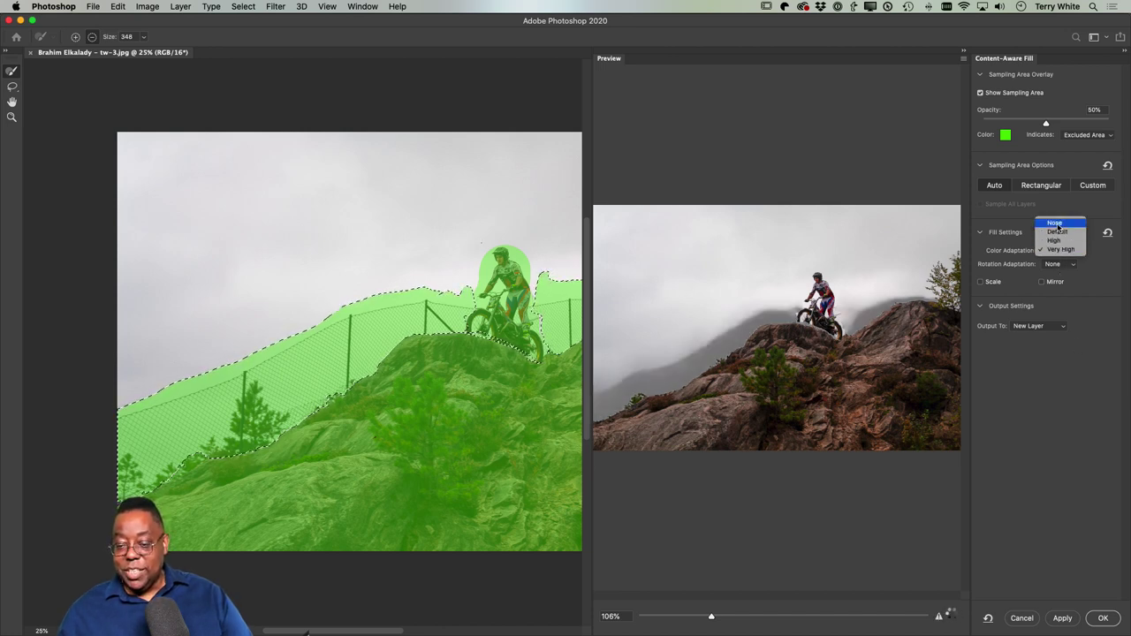
left_click(1057, 224)
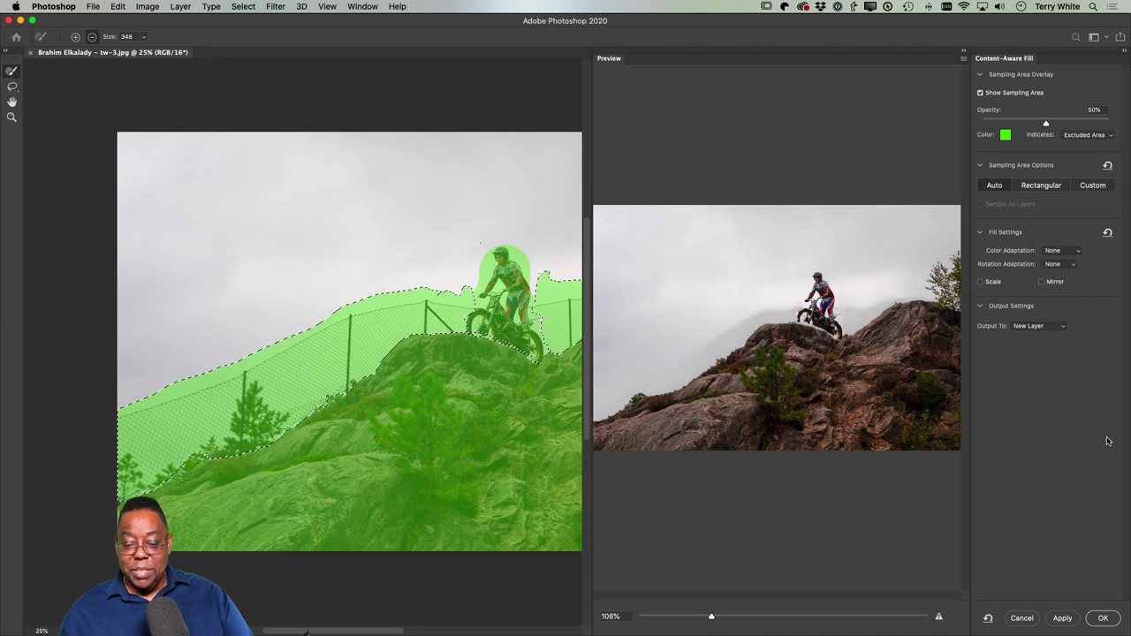
left_click(1032, 327)
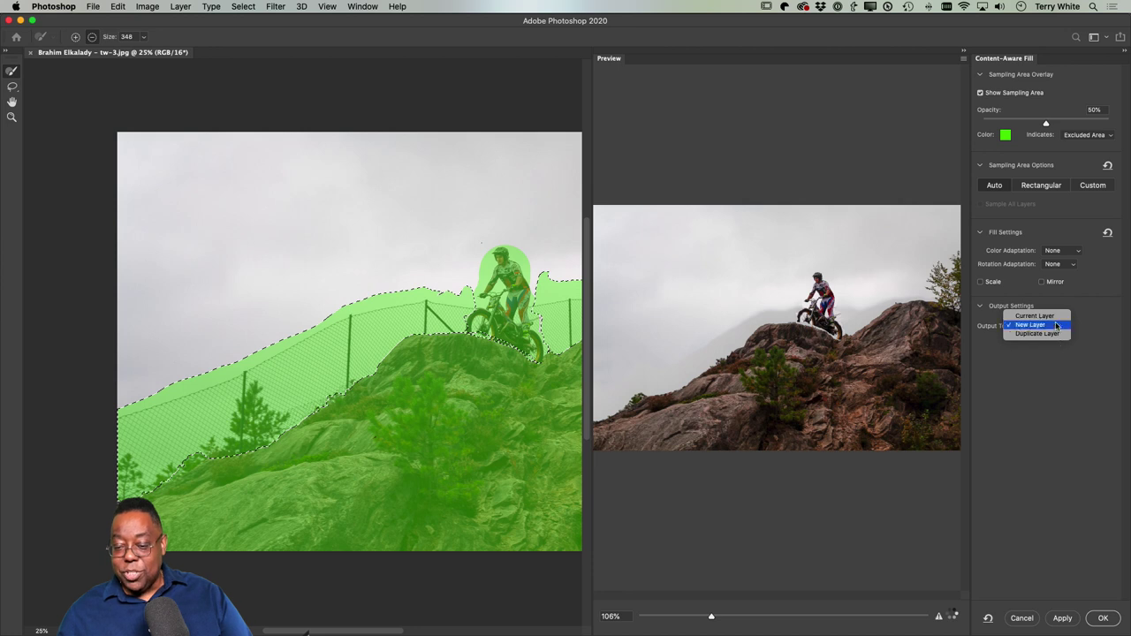
left_click(1053, 327)
left_click(1102, 618)
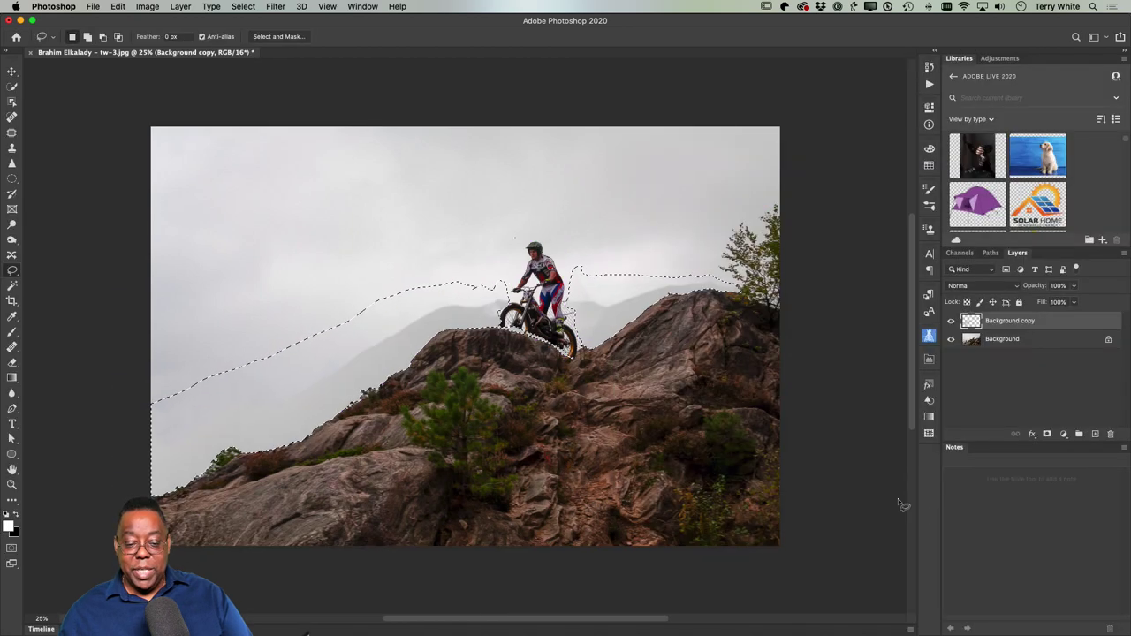
key("super+d")
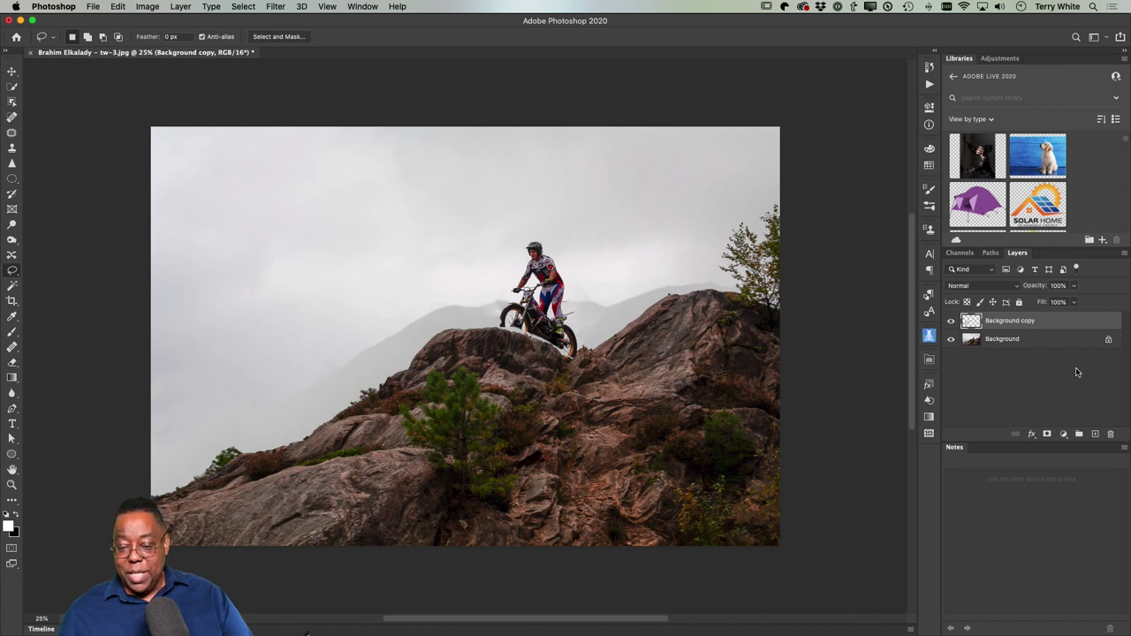
Step: Stamp the background and fill layers into a new merged layer above them
left_click(1001, 344)
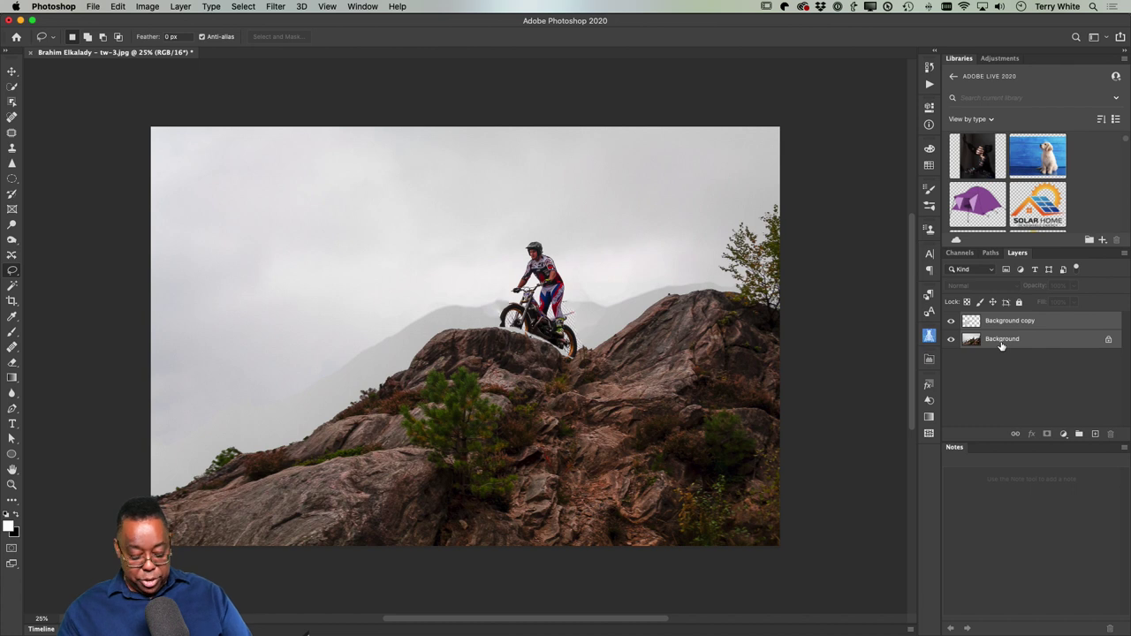
key("alt+shift+super+m")
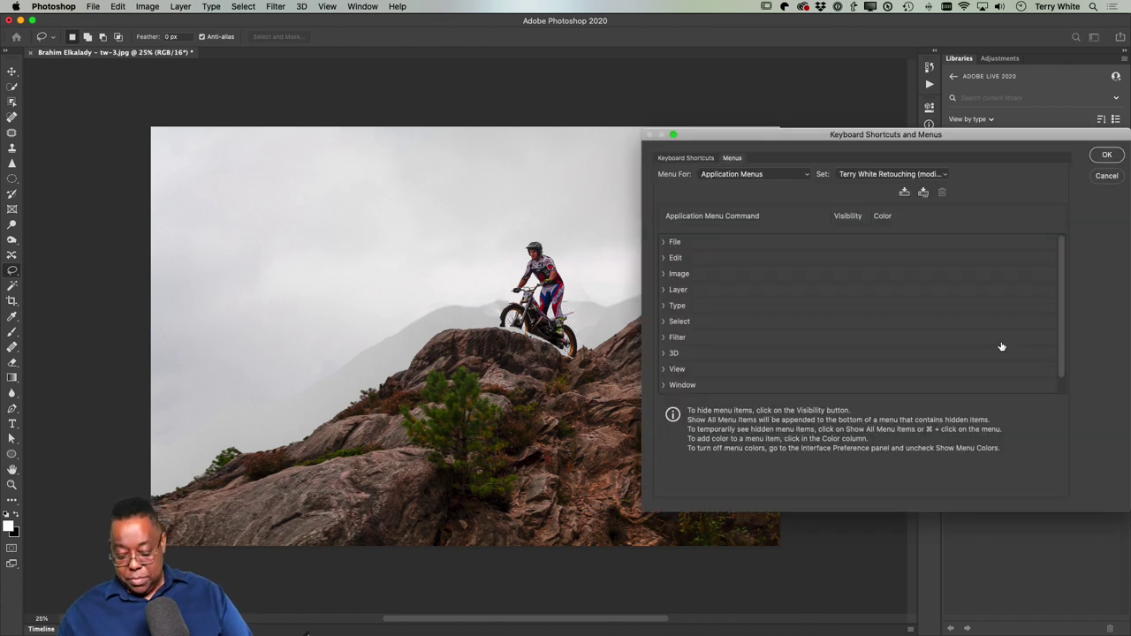
key("Escape")
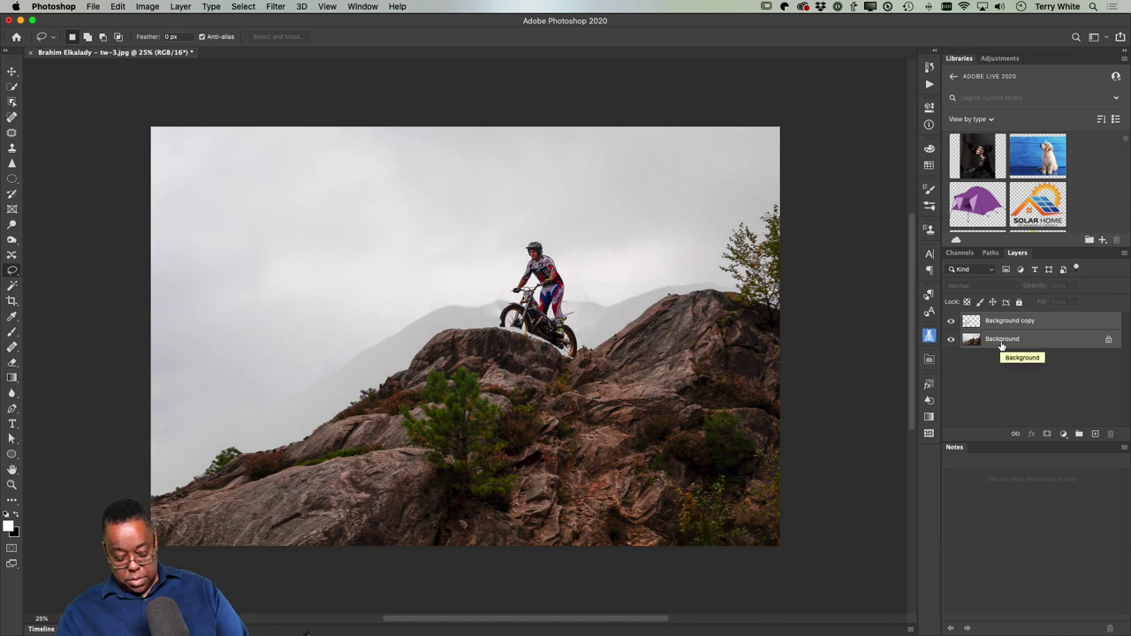
key("shift+alt+super+e")
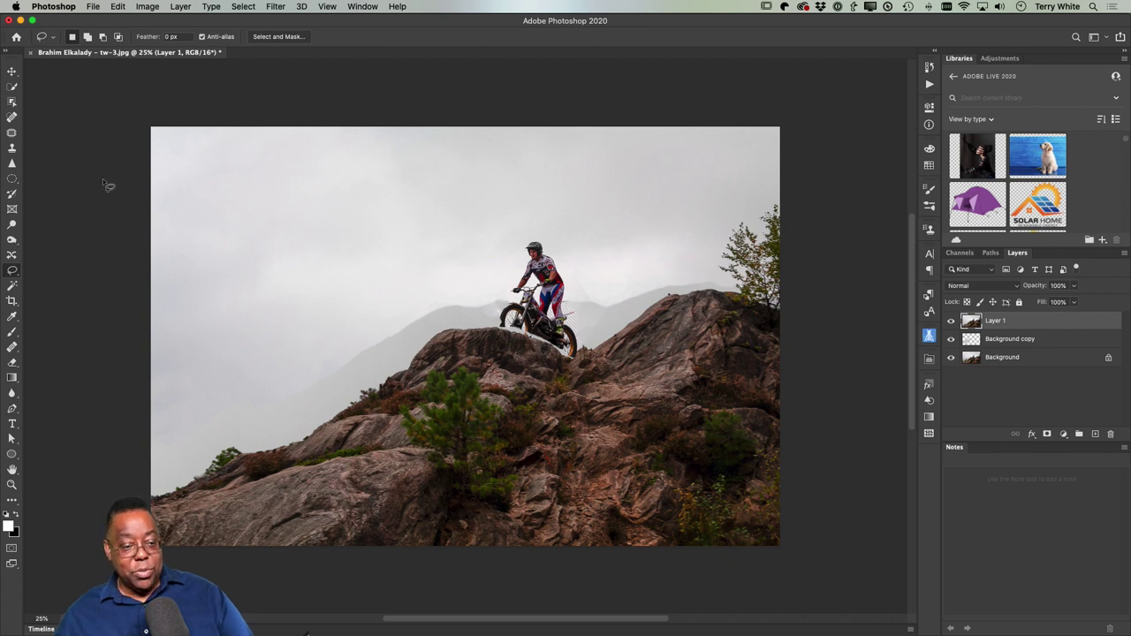
Step: Replace the faint mountain ridge in front of the rider with clean sky using the Patch tool
left_click(12, 133)
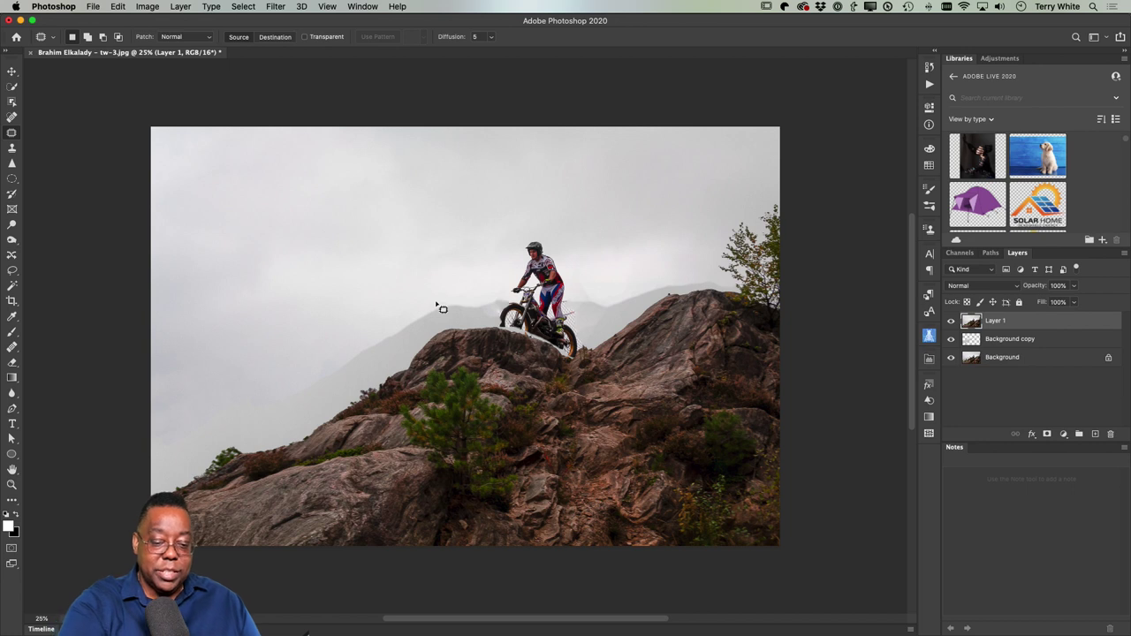
mouse_move(451, 283)
left_mouse_down()
mouse_move(320, 386)
mouse_move(373, 376)
mouse_move(467, 315)
mouse_move(404, 260)
mouse_move(472, 233)
left_mouse_up()
key("super+d")
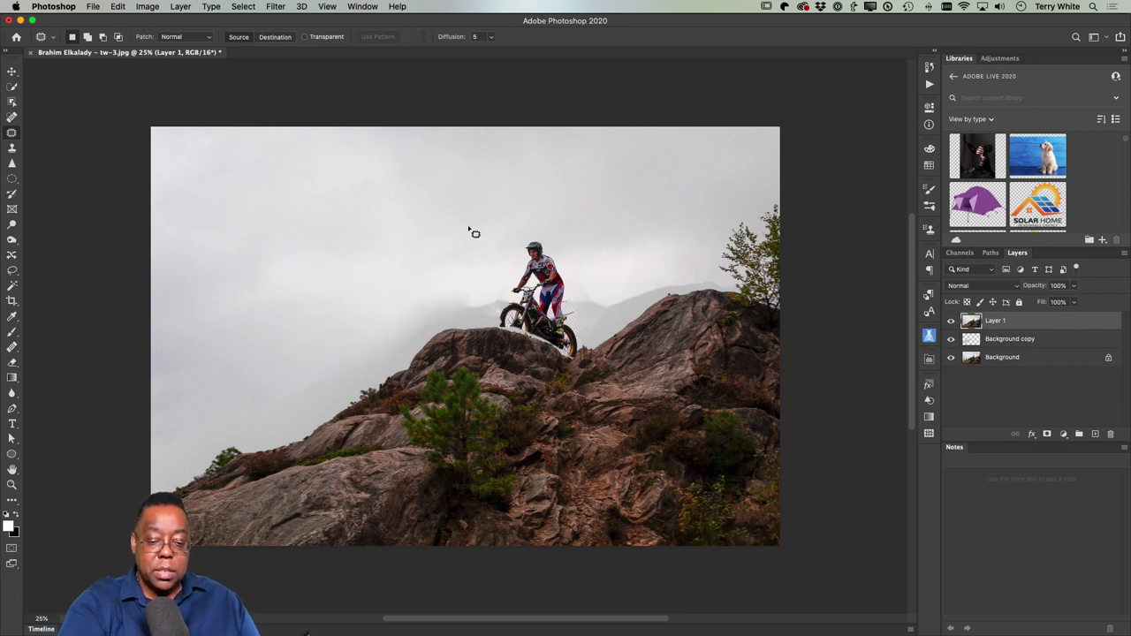
mouse_move(500, 295)
left_mouse_down()
mouse_move(452, 311)
mouse_move(495, 320)
mouse_move(503, 300)
left_mouse_up()
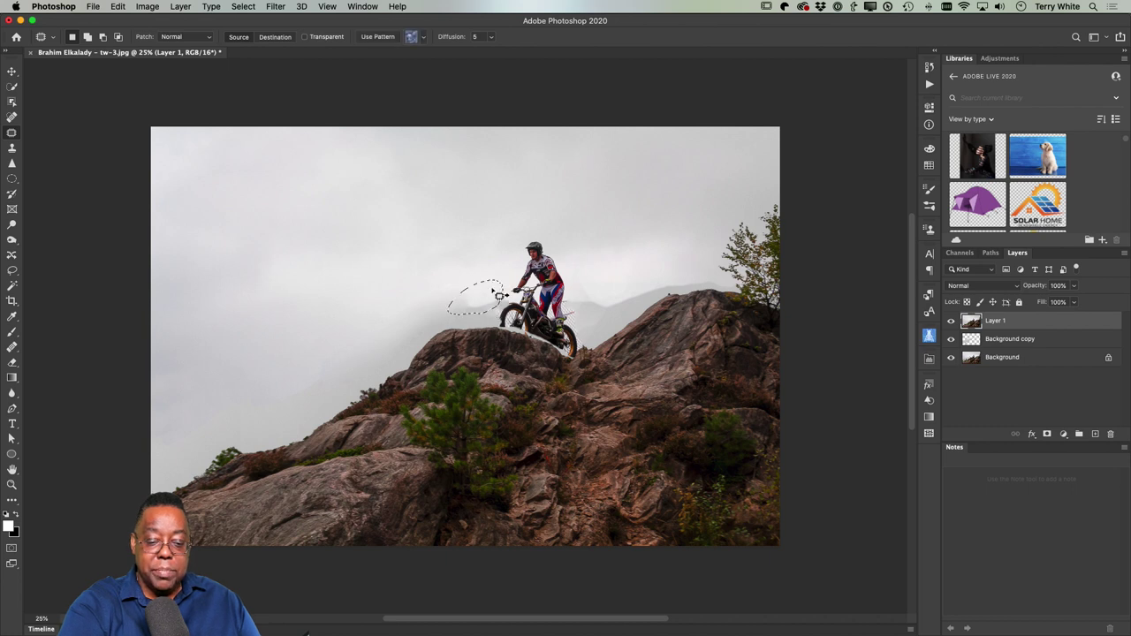
key("super+d")
Step: Patch the distant mountains behind the rider and the remaining ridge traces in front of the rider with clean sky
mouse_move(646, 277)
left_mouse_down()
mouse_move(586, 294)
mouse_move(585, 327)
mouse_move(598, 333)
mouse_move(670, 293)
mouse_move(676, 283)
mouse_move(654, 237)
left_mouse_up()
key("super+d")
mouse_move(648, 290)
left_mouse_down()
mouse_move(584, 297)
mouse_move(603, 329)
left_mouse_up()
mouse_move(472, 281)
left_mouse_down()
mouse_move(419, 300)
mouse_move(374, 378)
mouse_move(426, 349)
mouse_move(439, 296)
mouse_move(412, 323)
mouse_move(422, 257)
left_mouse_up()
key("super+d")
mouse_move(493, 292)
left_mouse_down()
mouse_move(424, 289)
mouse_move(430, 317)
mouse_move(492, 305)
mouse_move(484, 241)
left_mouse_up()
key("super+d")
mouse_move(665, 270)
left_mouse_down()
mouse_move(594, 303)
mouse_move(617, 328)
mouse_move(663, 301)
mouse_move(689, 214)
left_mouse_up()
key("super+d")
Step: Compare the retouched layers around the motorcycle and hide the Background copy layer, leaving Layer 1 and Background shown
key("z")
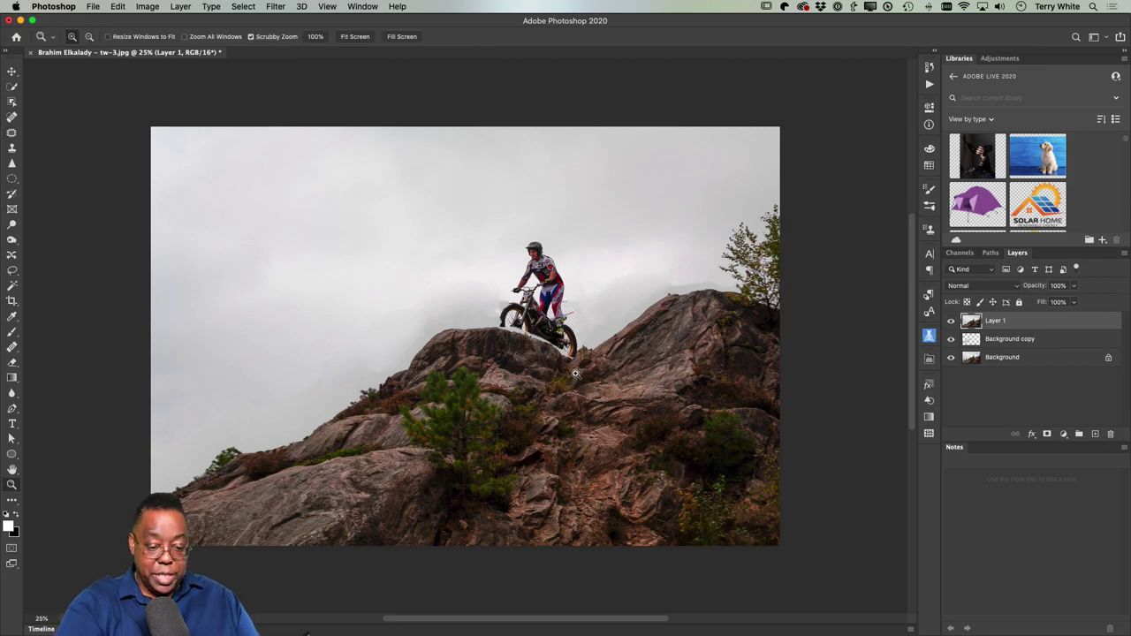
left_click_drag(521, 316, 596, 380)
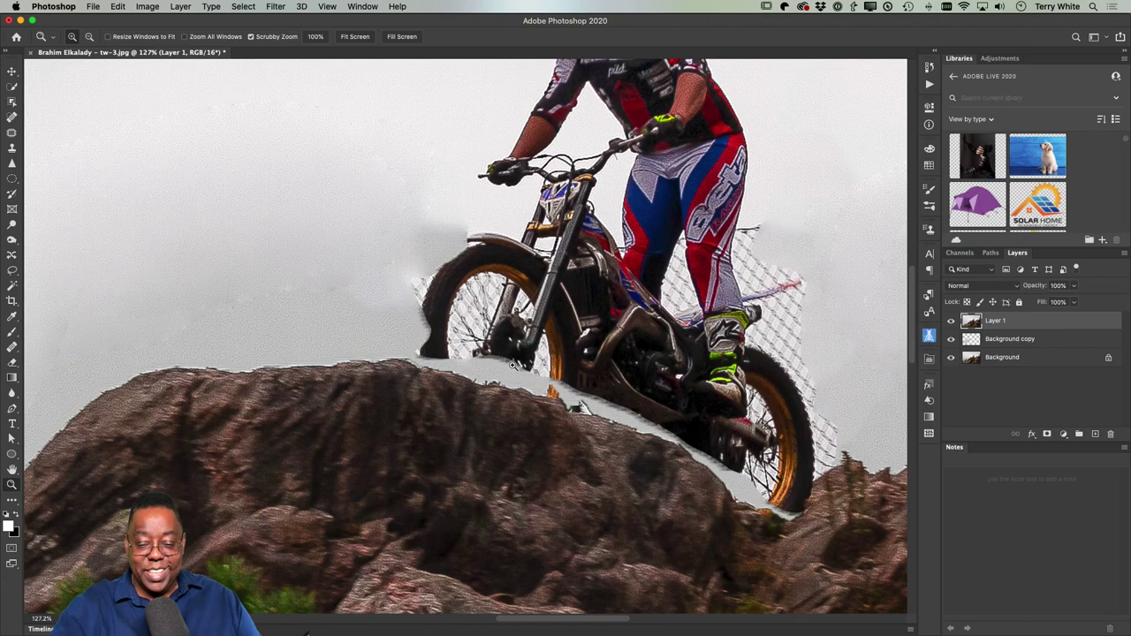
left_click_drag(794, 332, 675, 415)
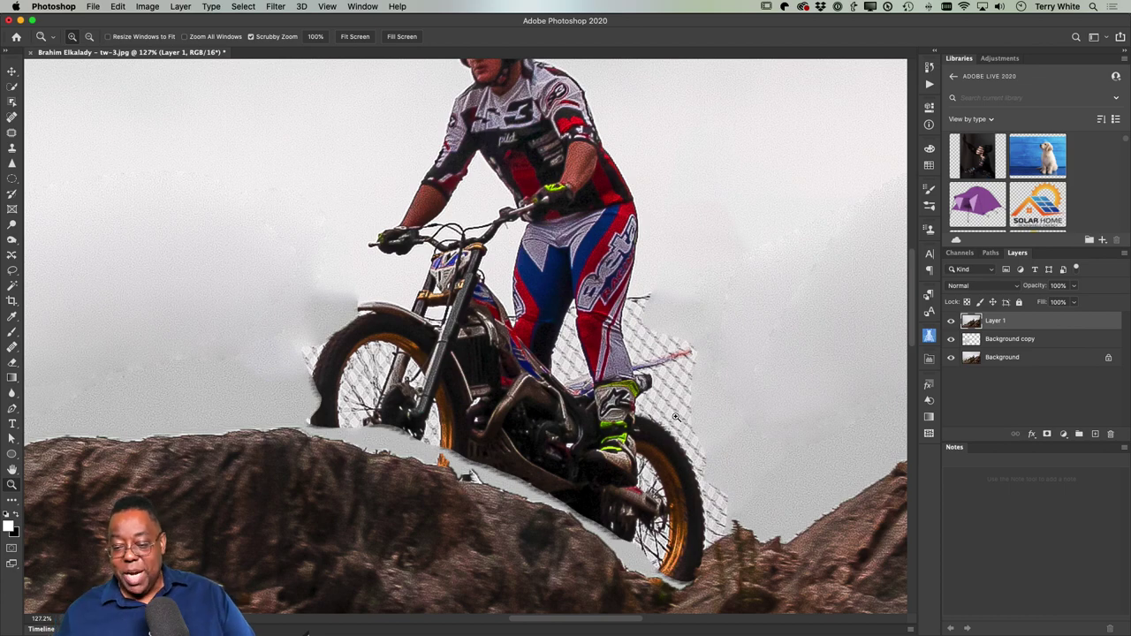
left_click(951, 320)
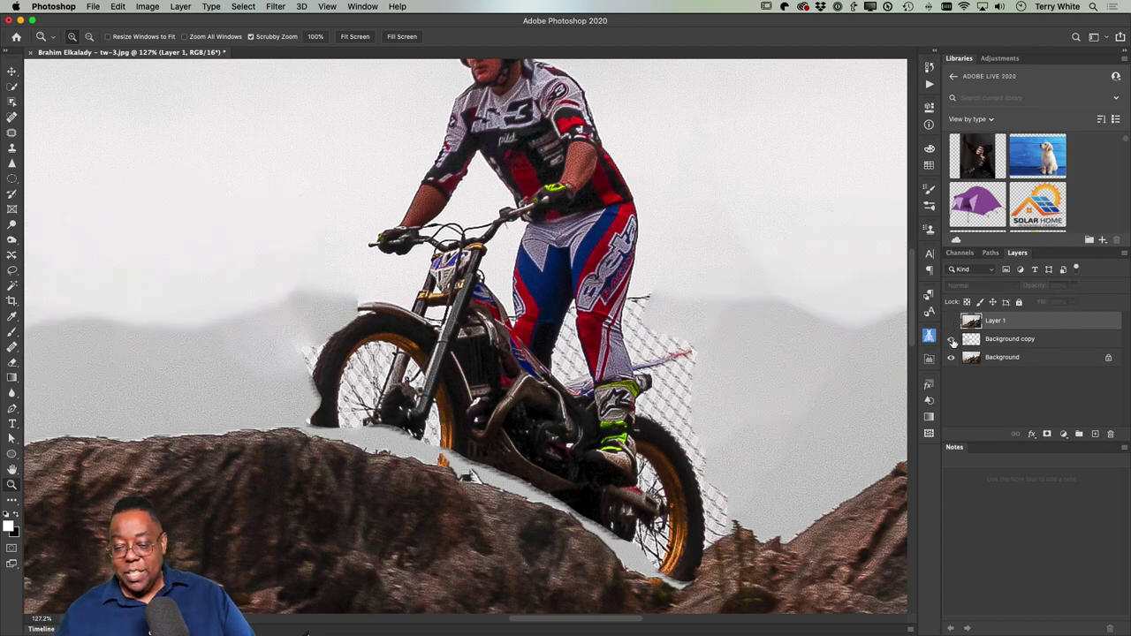
left_click(952, 340)
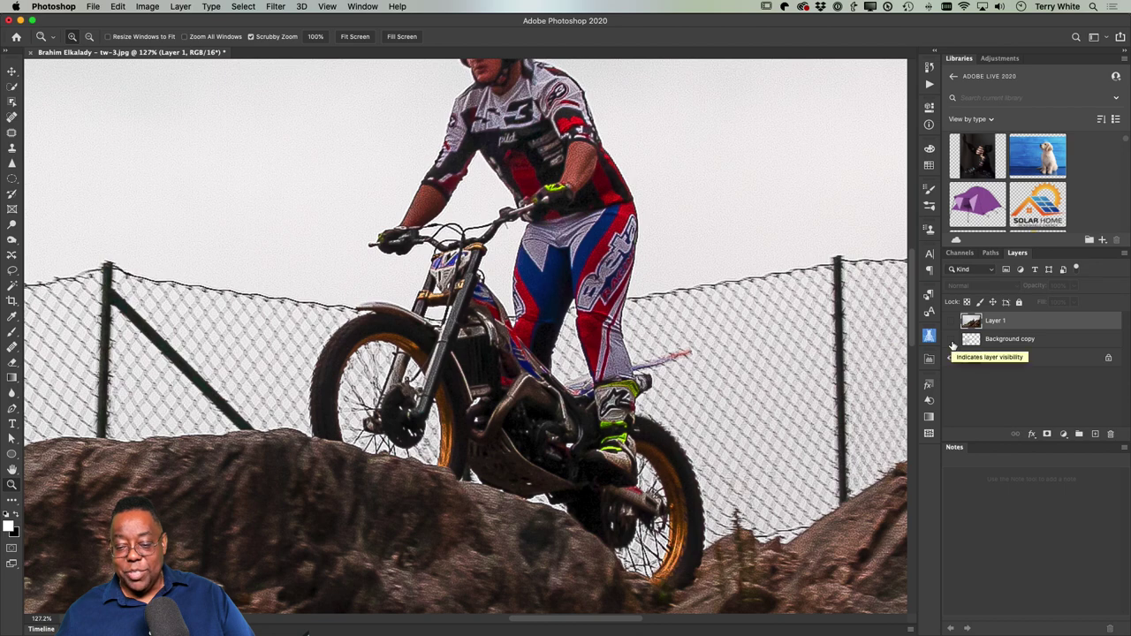
left_click(952, 339)
left_click(951, 321)
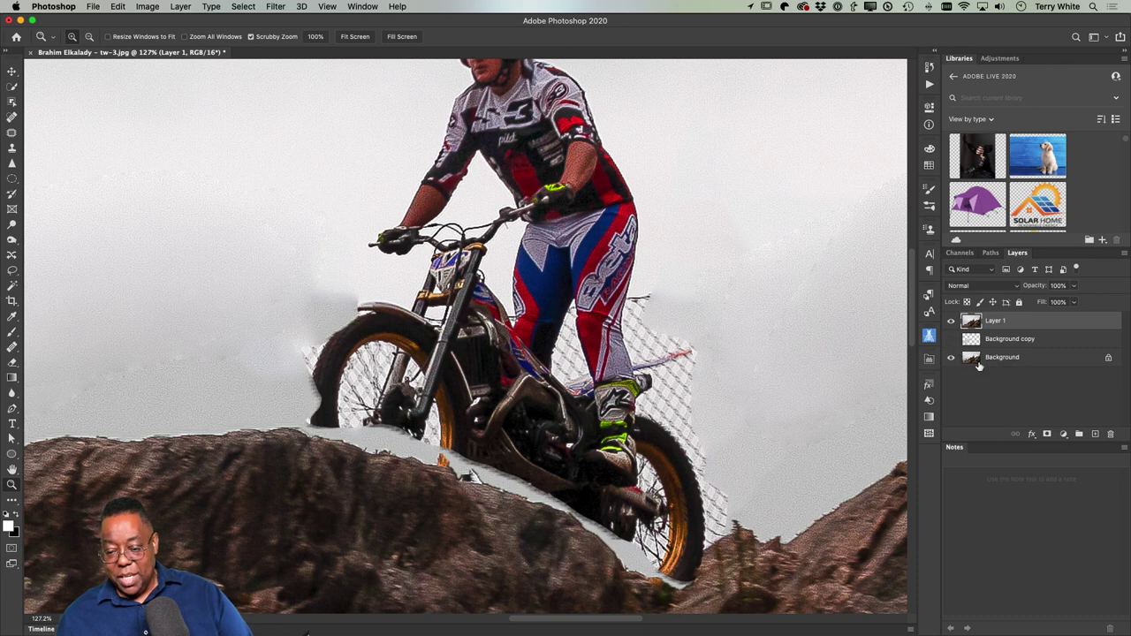
Step: Add a layer mask to Layer 1 and paint it black along the rock edge beneath the motorcycle and around the front wheel
left_click(1048, 435)
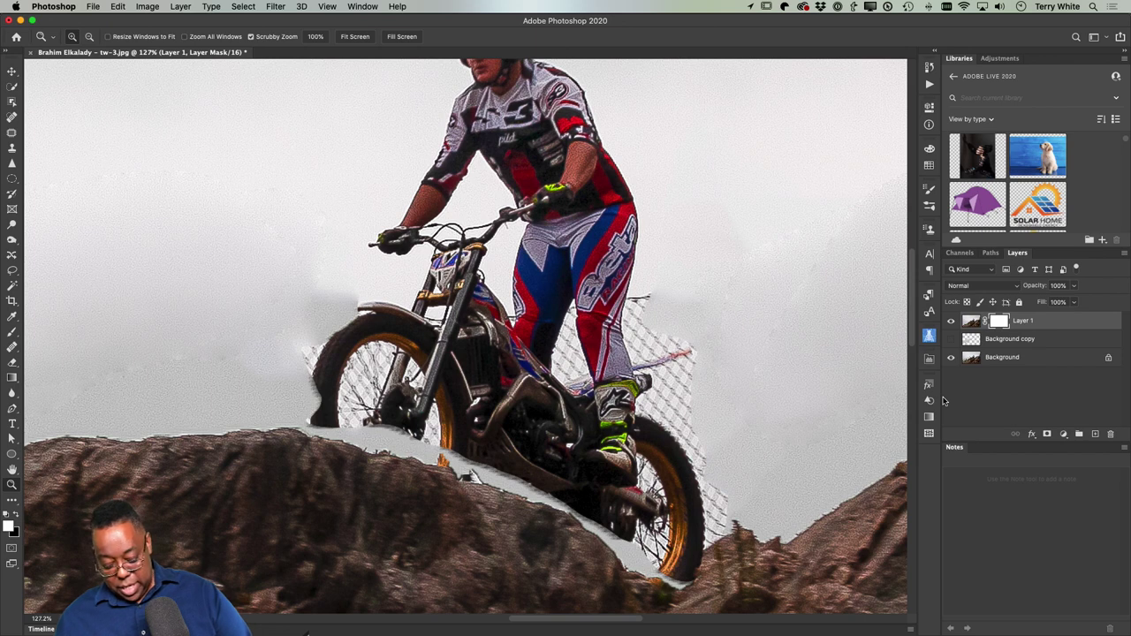
key("b")
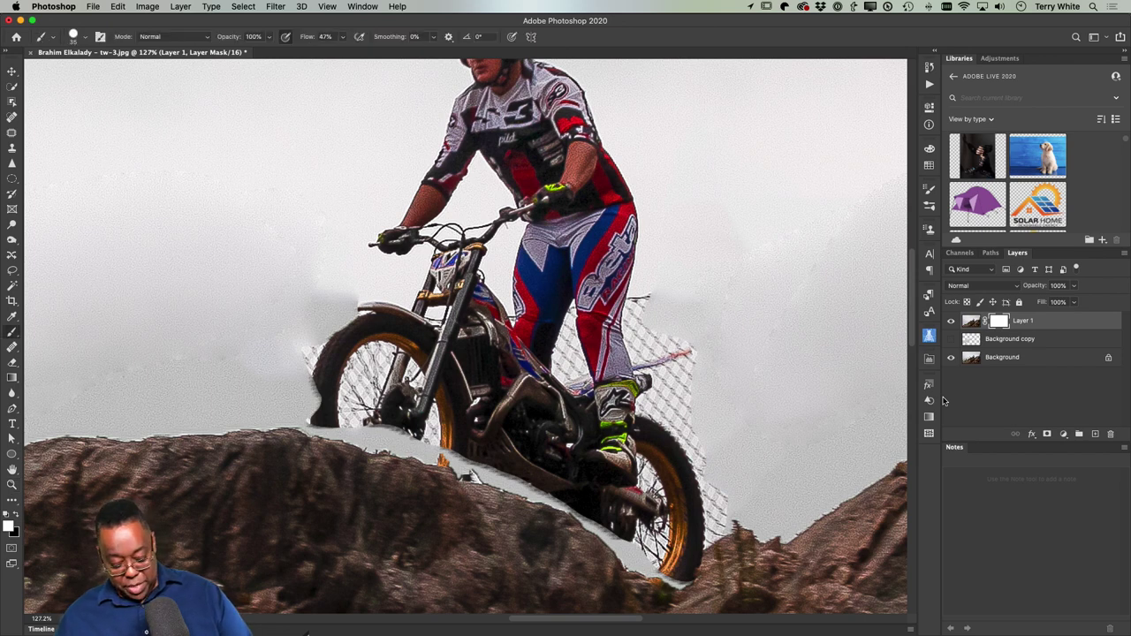
key("x")
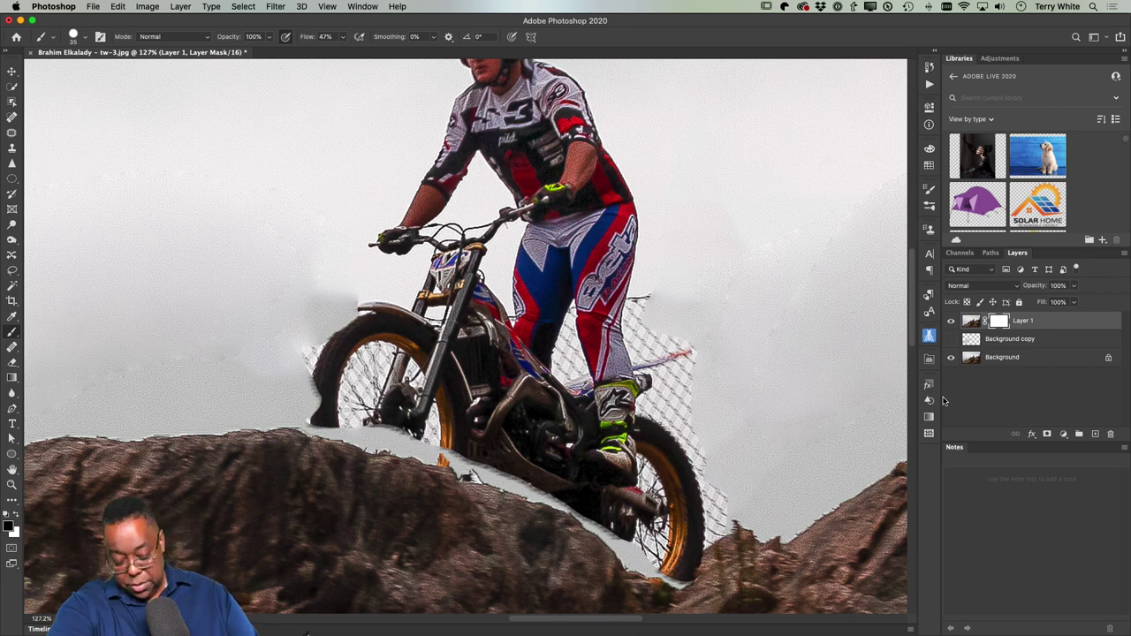
mouse_move(387, 441)
left_mouse_down()
mouse_move(318, 432)
mouse_move(311, 389)
mouse_move(311, 415)
mouse_move(523, 488)
mouse_move(636, 565)
mouse_move(686, 583)
left_mouse_up()
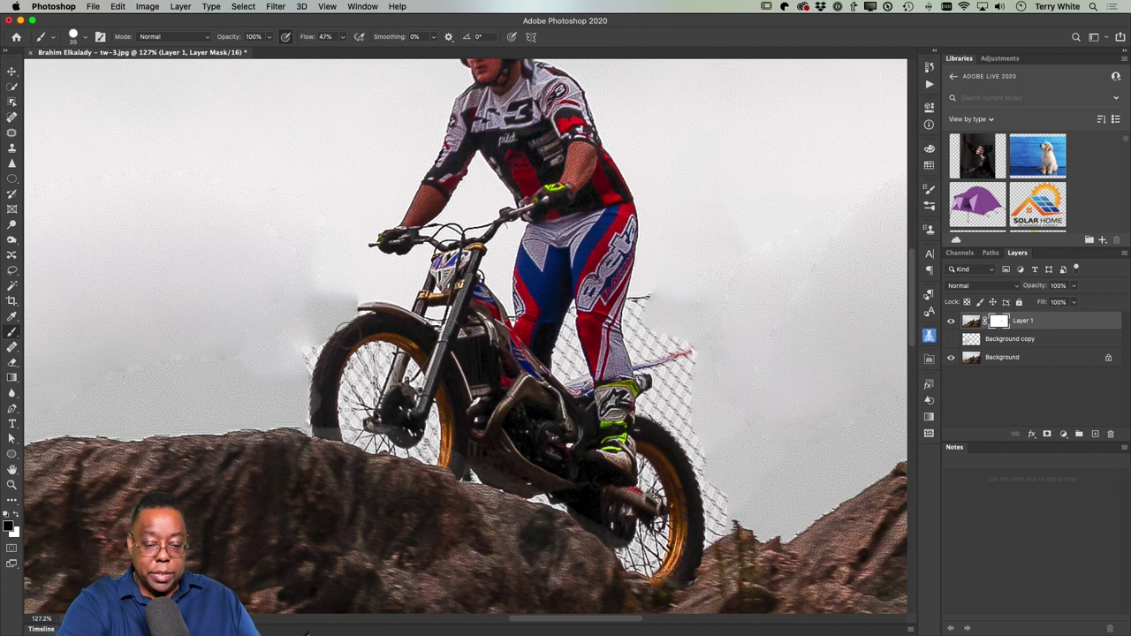
left_click_drag(360, 307, 329, 347)
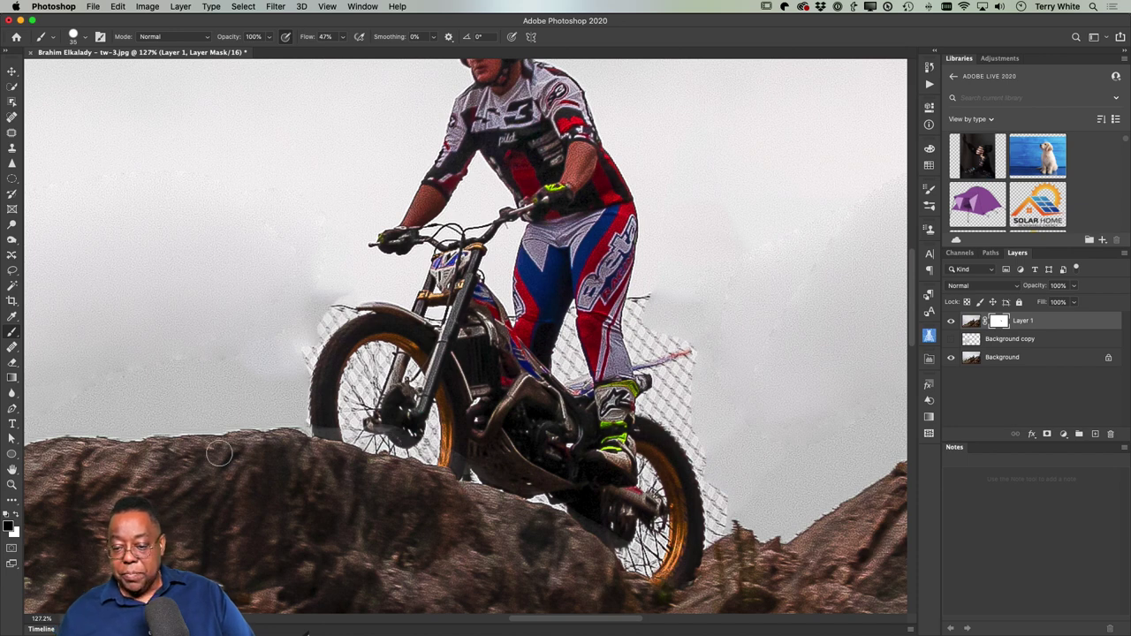
Step: Target Layer 1's image instead of its mask, ready for retouching the fence remnants around the rider
left_click(971, 321)
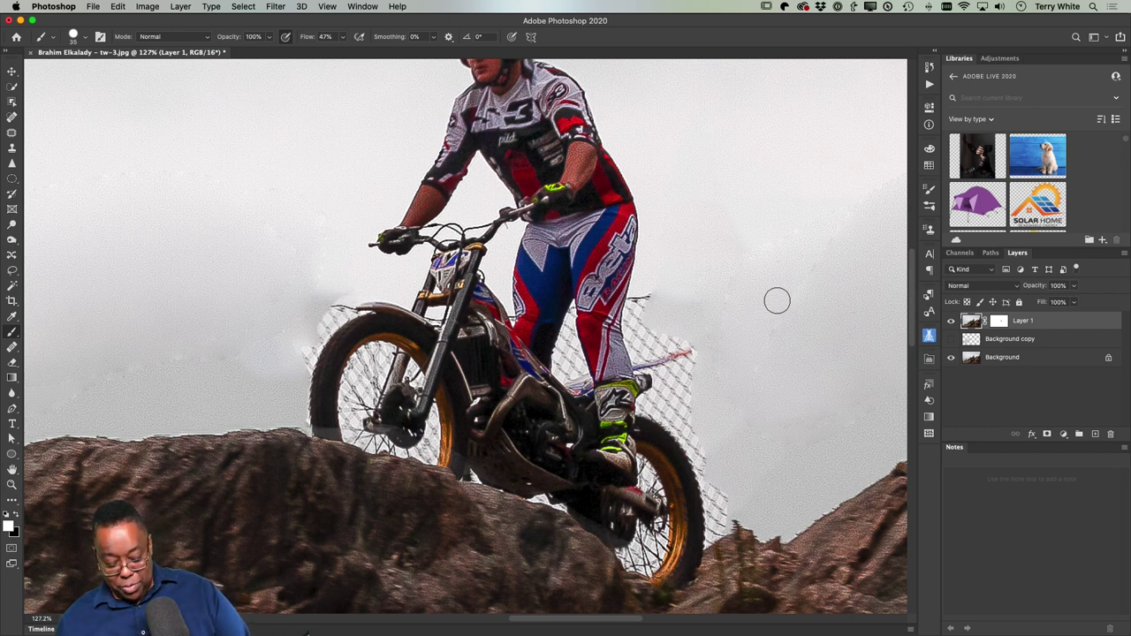
key("s")
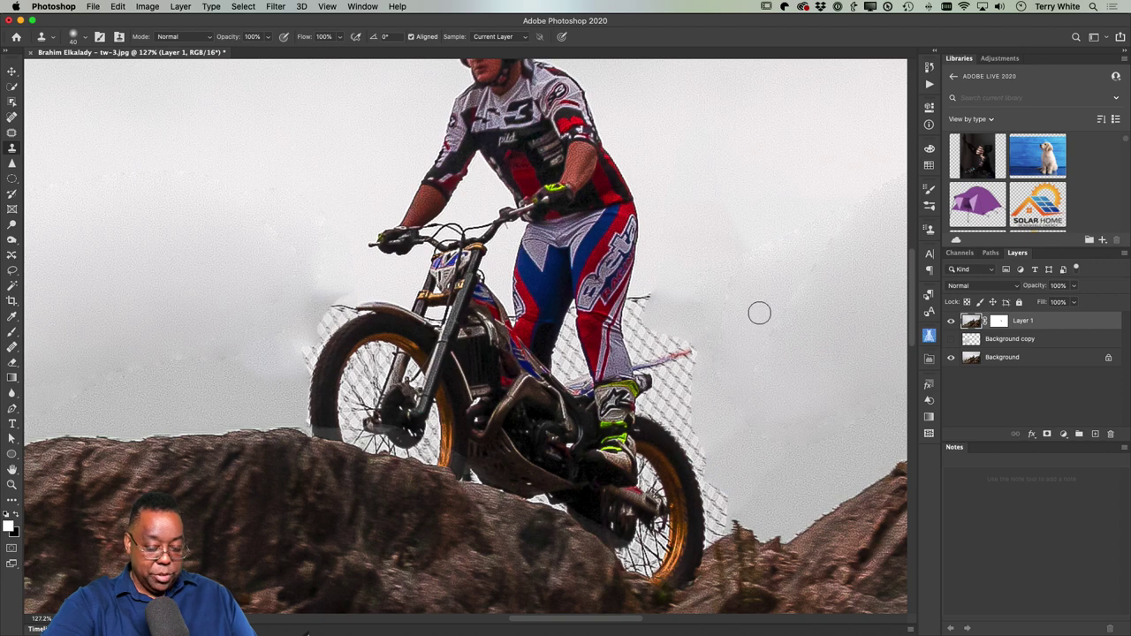
key("z")
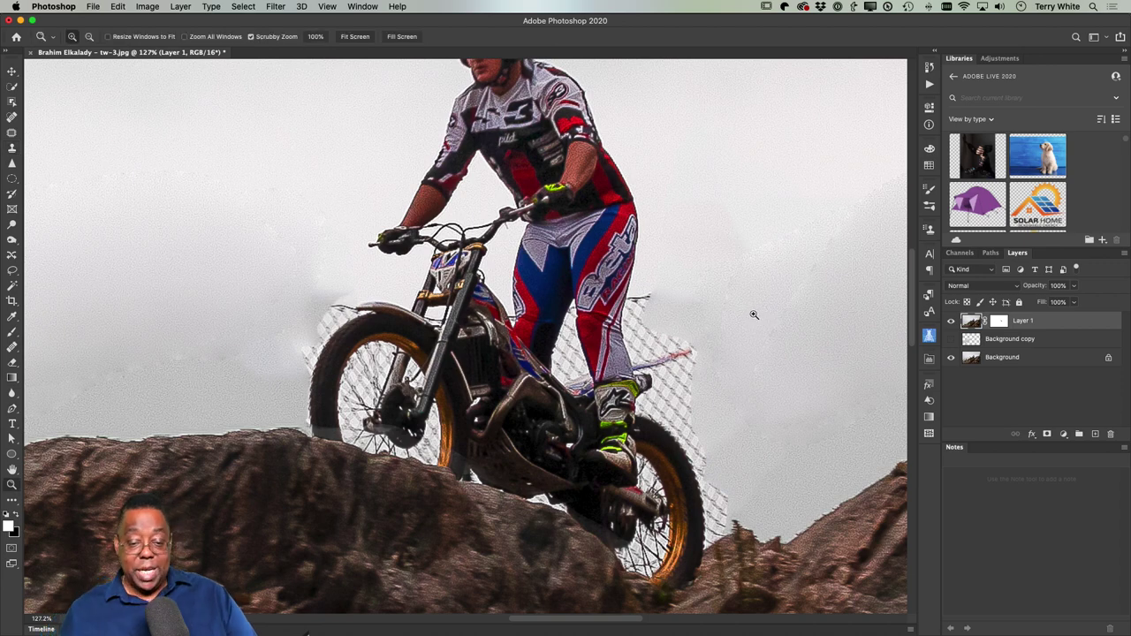
left_click_drag(753, 315, 736, 308)
scroll(721, 323, "up", 3)
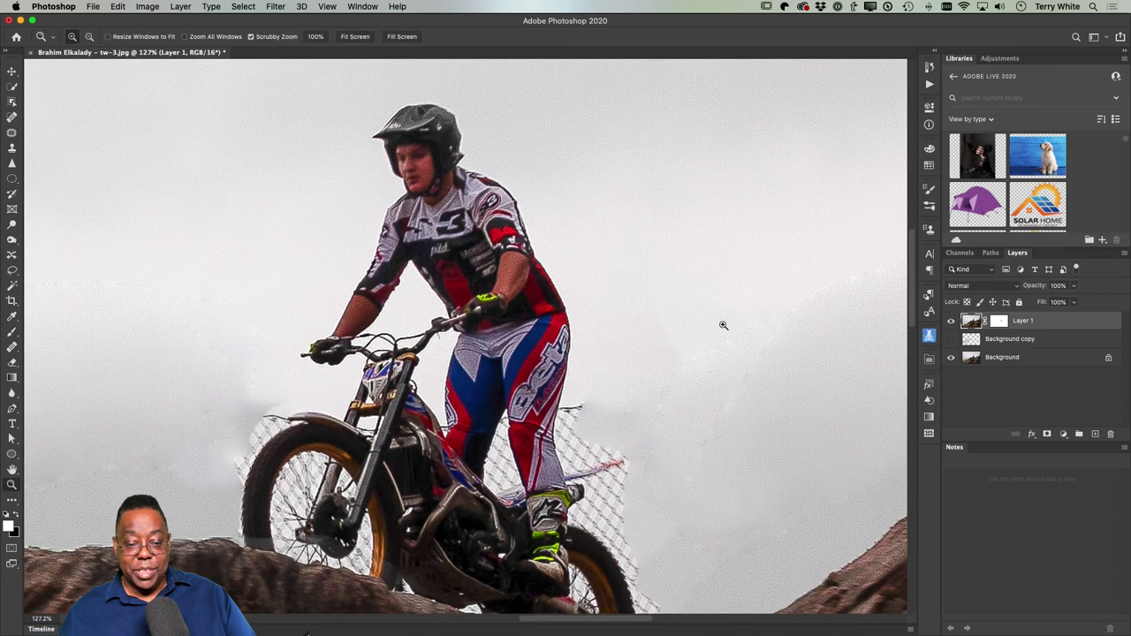
Step: Try to isolate the rider and motorcycle with Select Subject
left_click(186, 6)
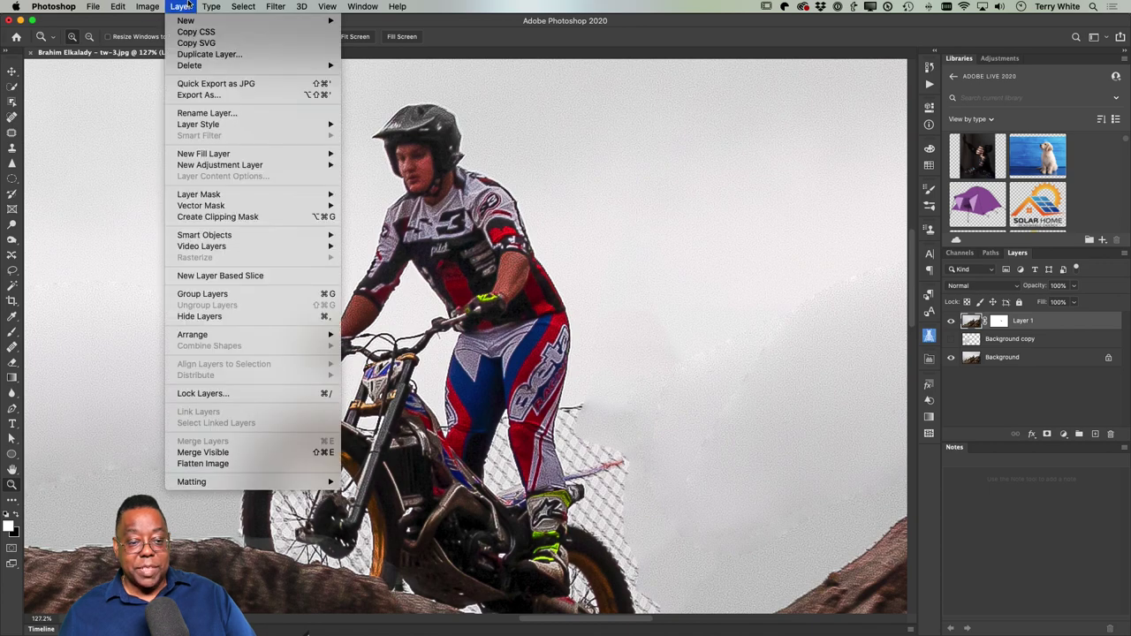
mouse_move(244, 7)
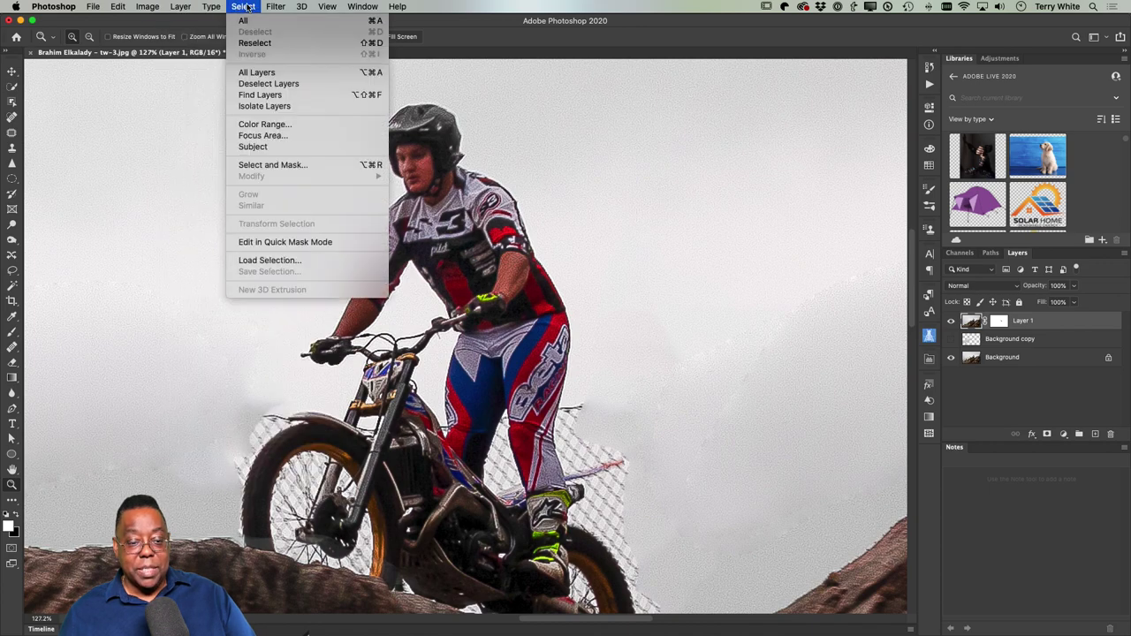
left_click(260, 147)
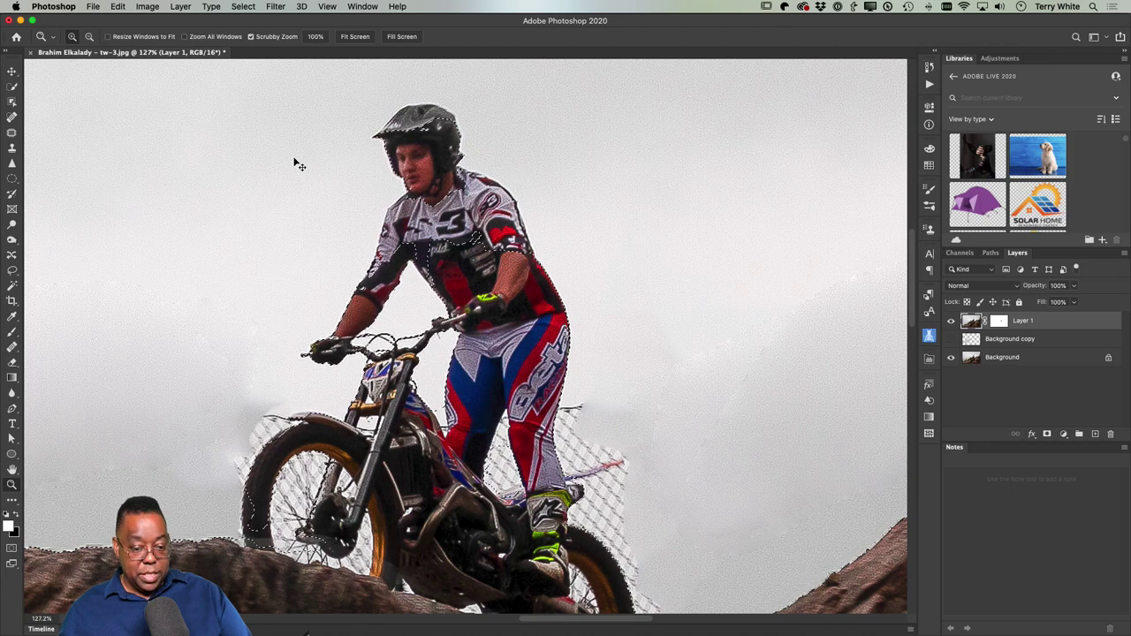
key("super+d")
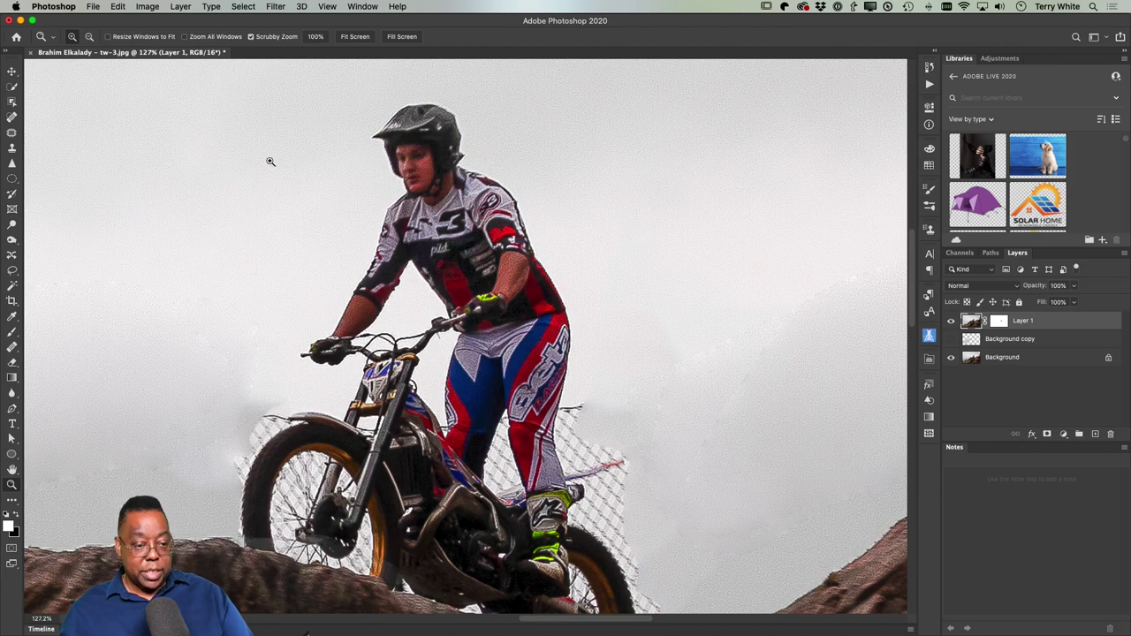
Step: Select the rider and motorcycle with the Object Selection tool by enclosing them in a rectangle
left_click(14, 103)
left_click_drag(259, 84, 646, 610)
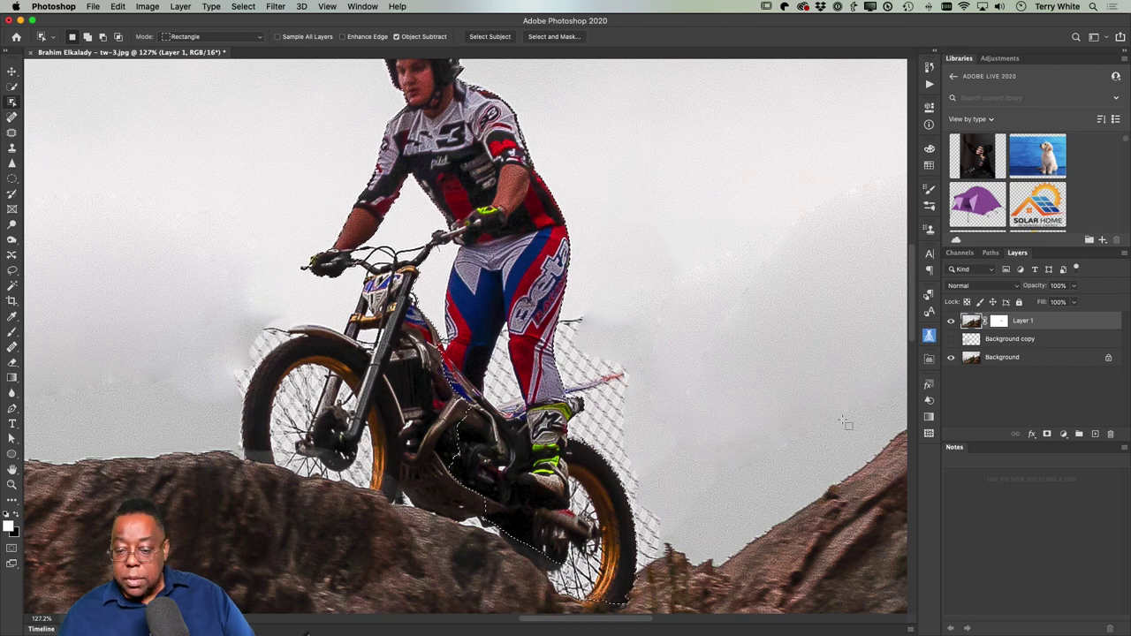
scroll(649, 403, "up", 3)
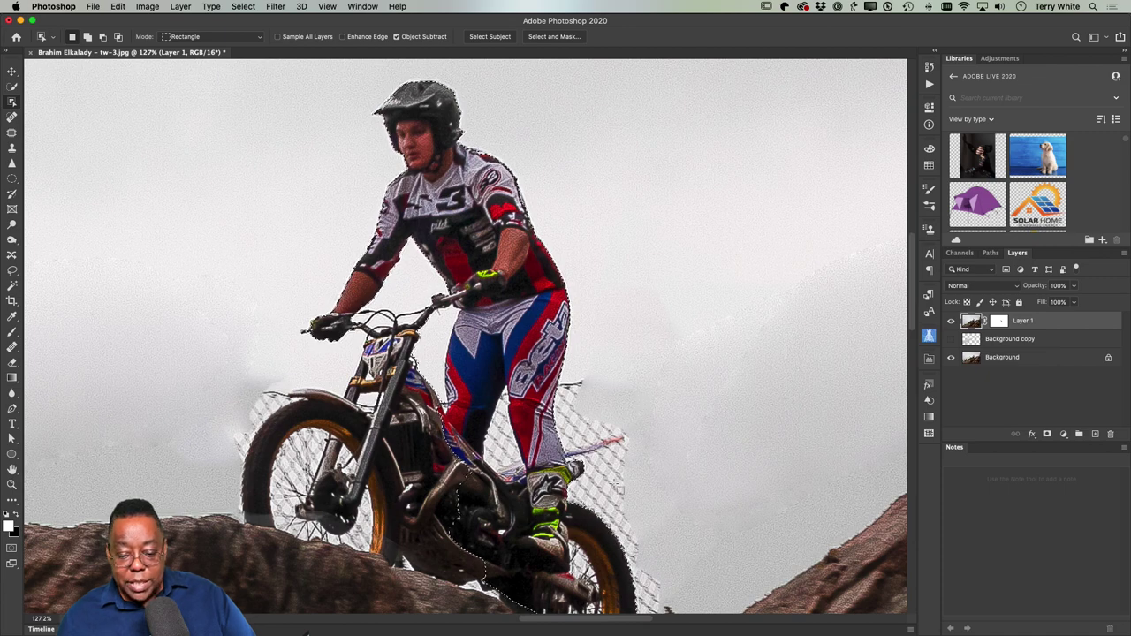
scroll(688, 392, "down", 5)
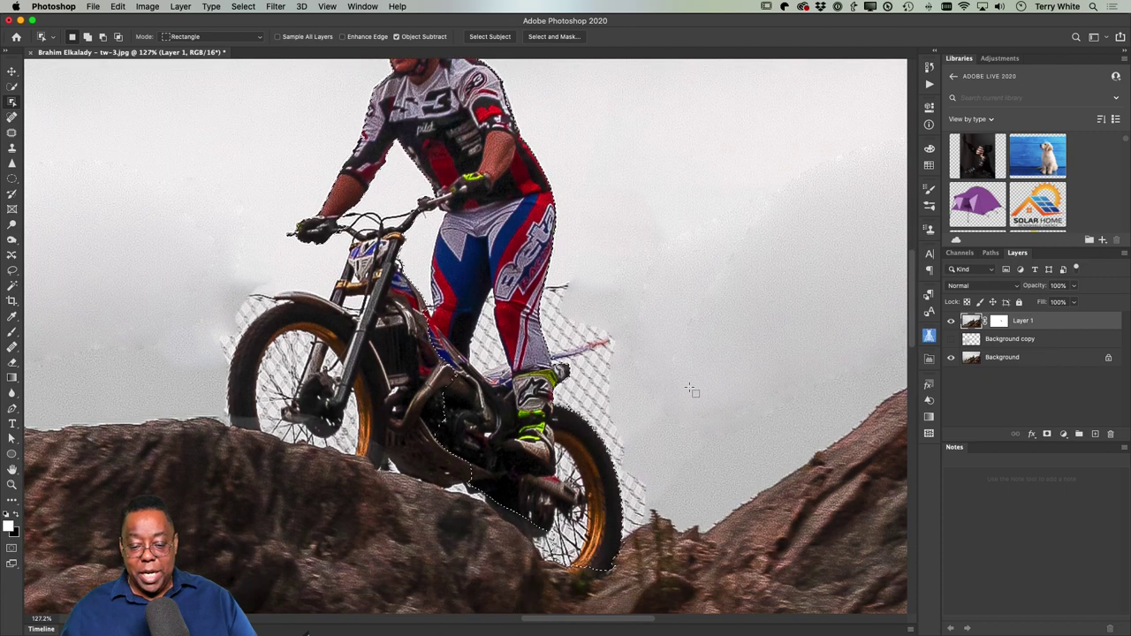
scroll(691, 389, "right", 2)
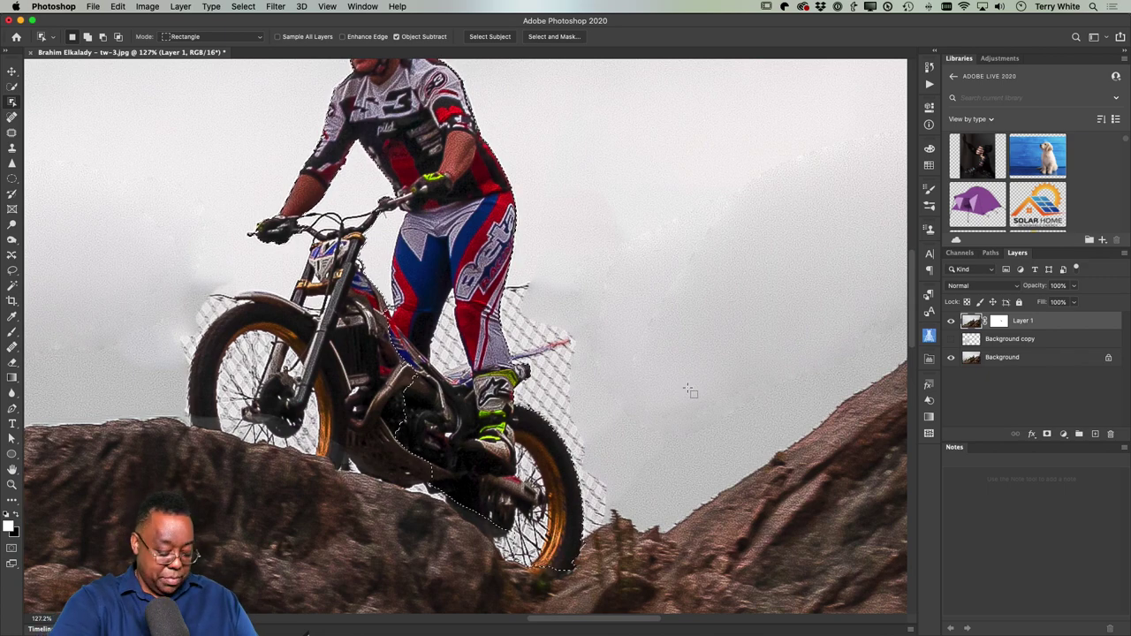
Step: Set the Clone Stamp brush size to 100 and sample clean sky behind the rider
key("s")
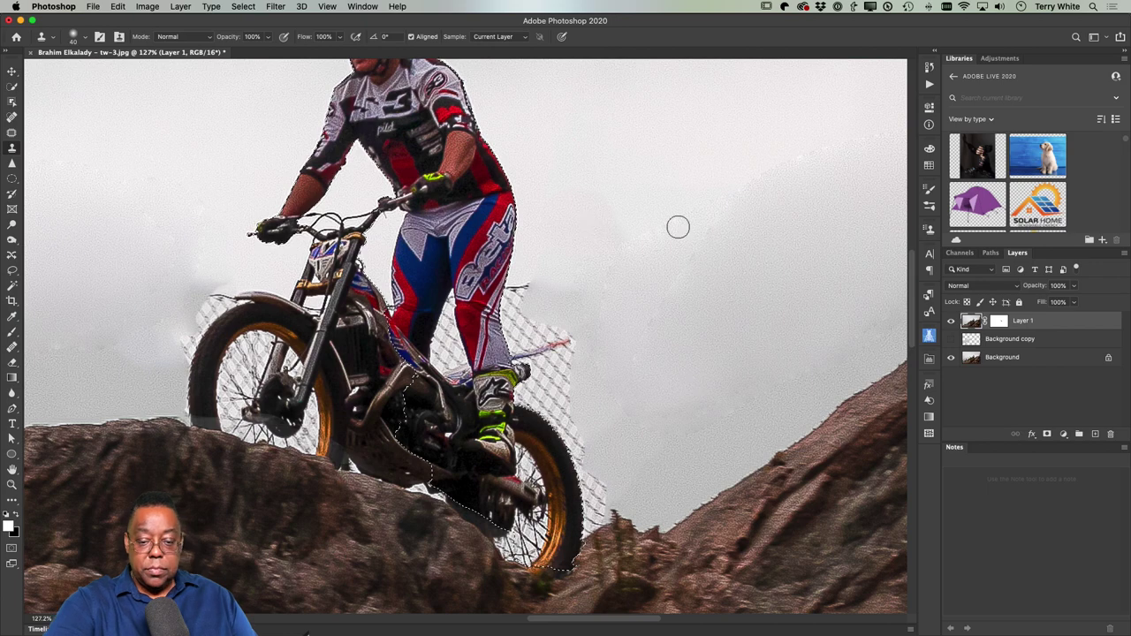
key("bracketright")
key("bracketright")
key("bracketright")
key("bracketright")
key("bracketright")
key("bracketright")
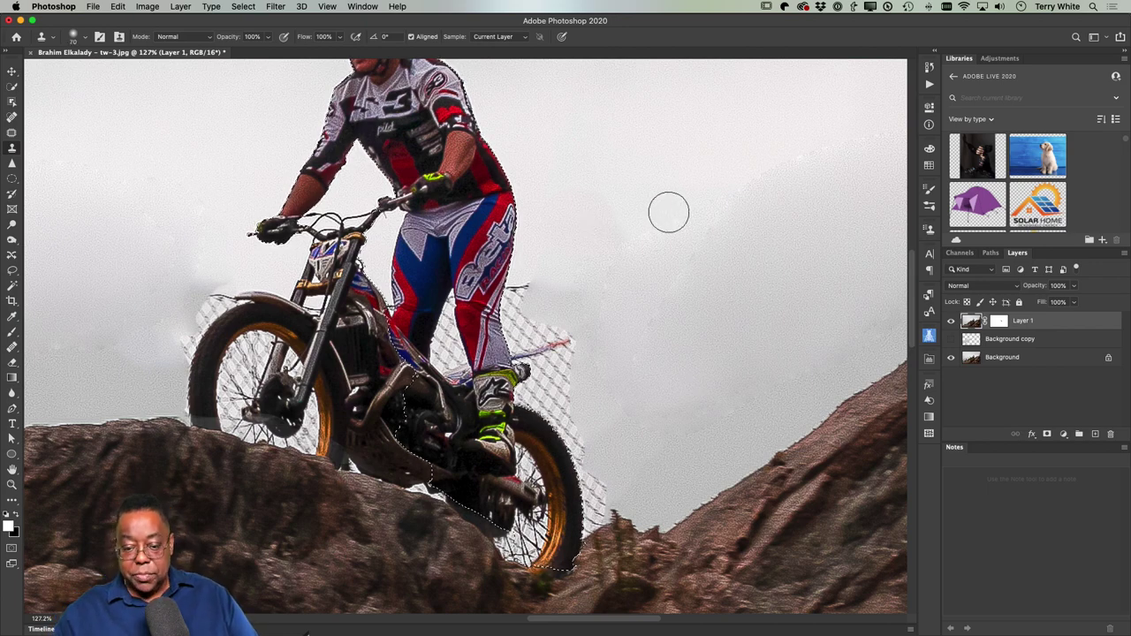
key("alt")
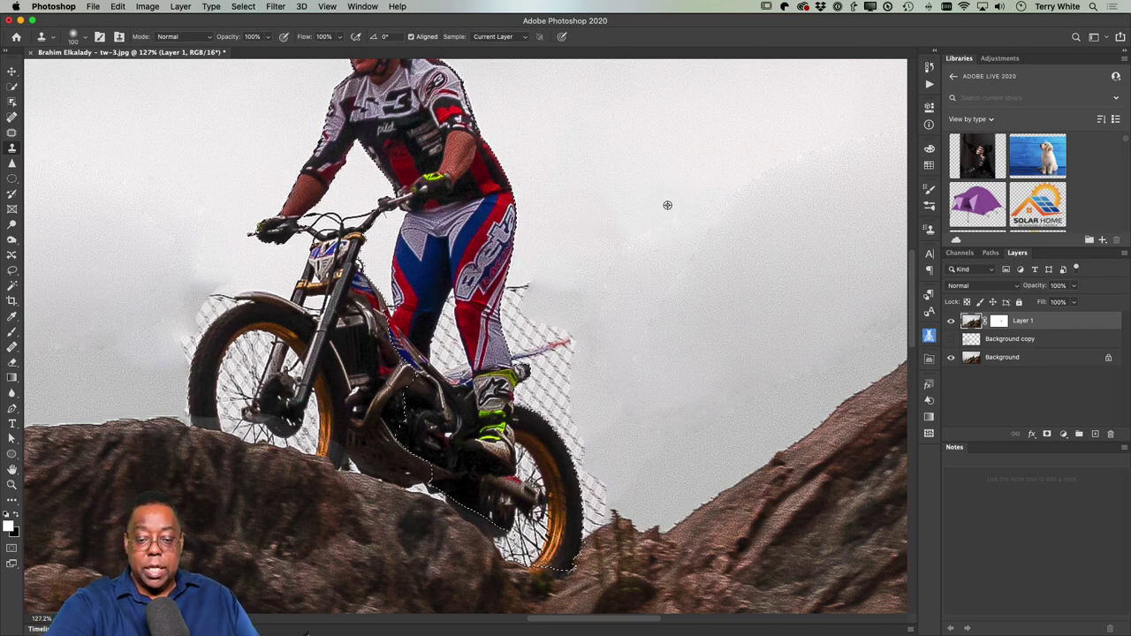
left_click(664, 230, "alt")
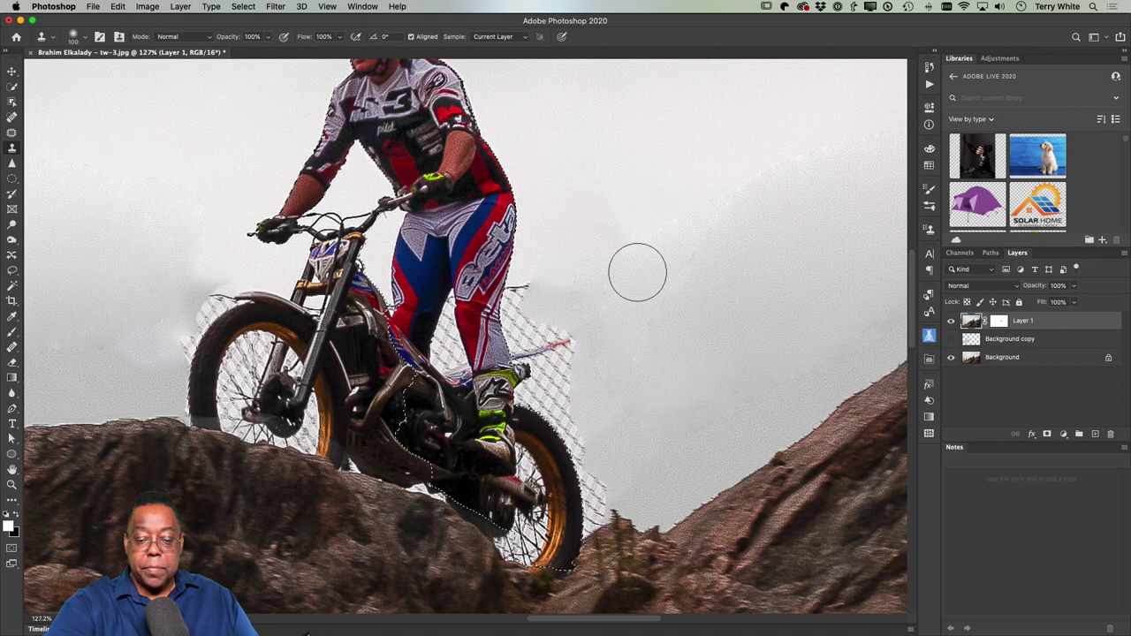
Step: Invert the selection and clone clean sky over the fence remnants behind the rider's leg and the rear wheel
left_click_drag(543, 303, 530, 305)
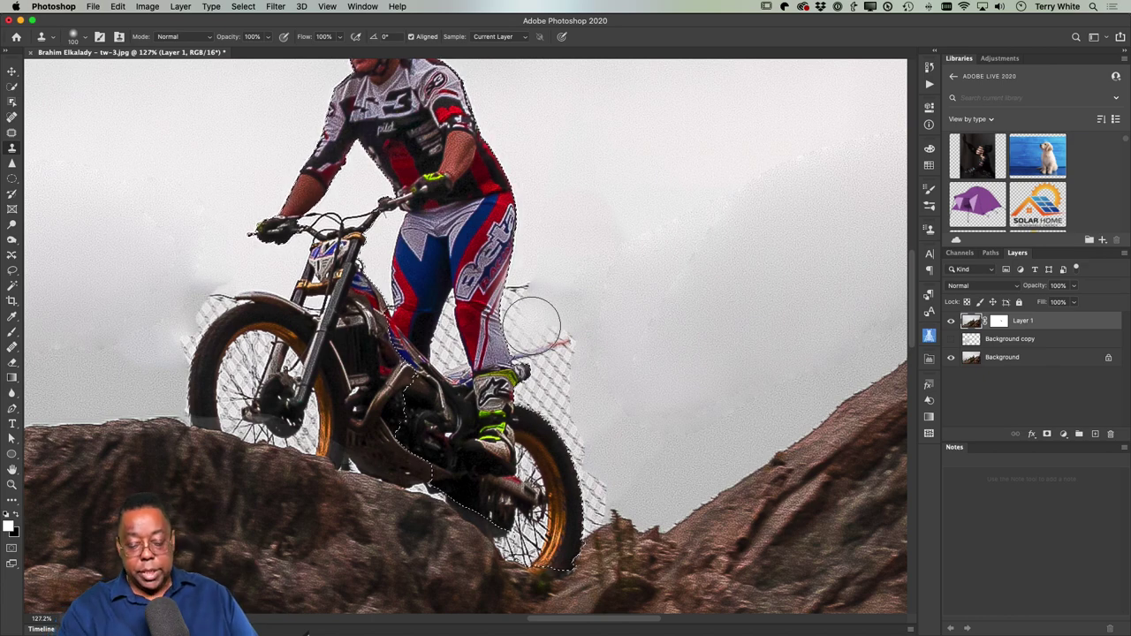
left_click(239, 7)
left_click(249, 58)
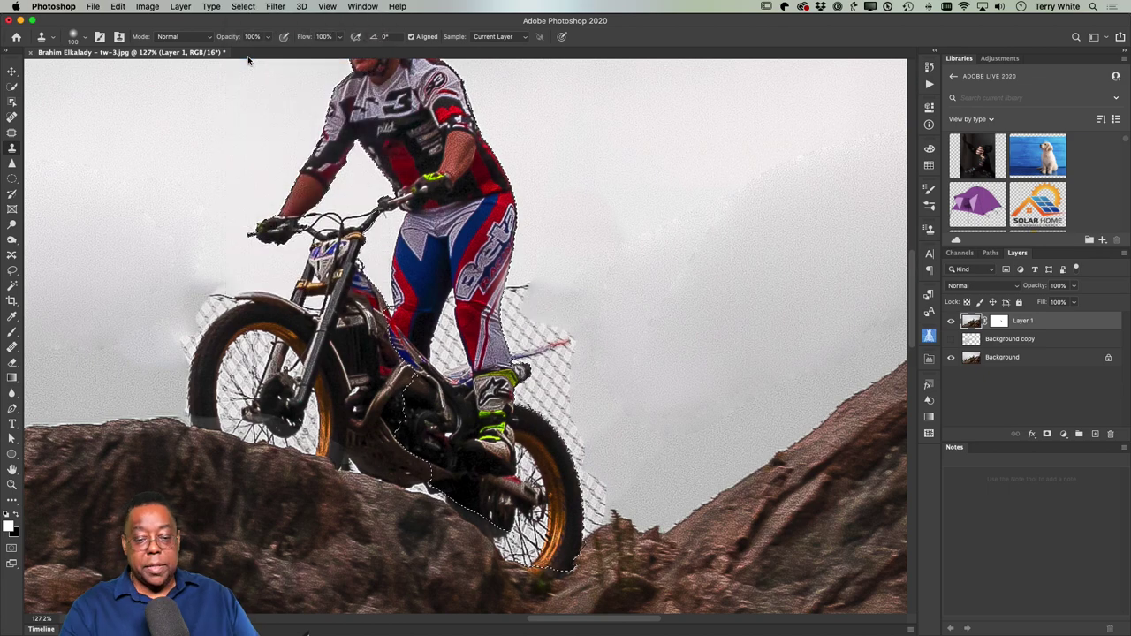
mouse_move(563, 303)
left_mouse_down()
mouse_move(543, 330)
mouse_move(541, 288)
left_mouse_up()
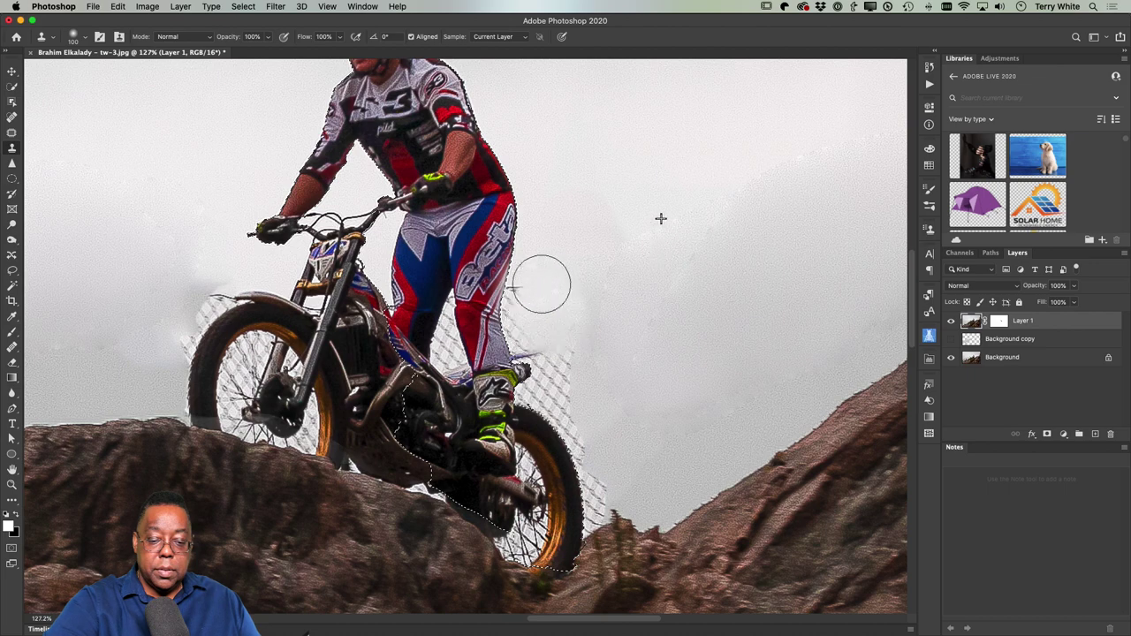
mouse_move(544, 366)
left_mouse_down()
mouse_move(601, 503)
mouse_move(592, 415)
mouse_move(603, 375)
mouse_move(572, 347)
mouse_move(554, 300)
mouse_move(549, 241)
left_mouse_up()
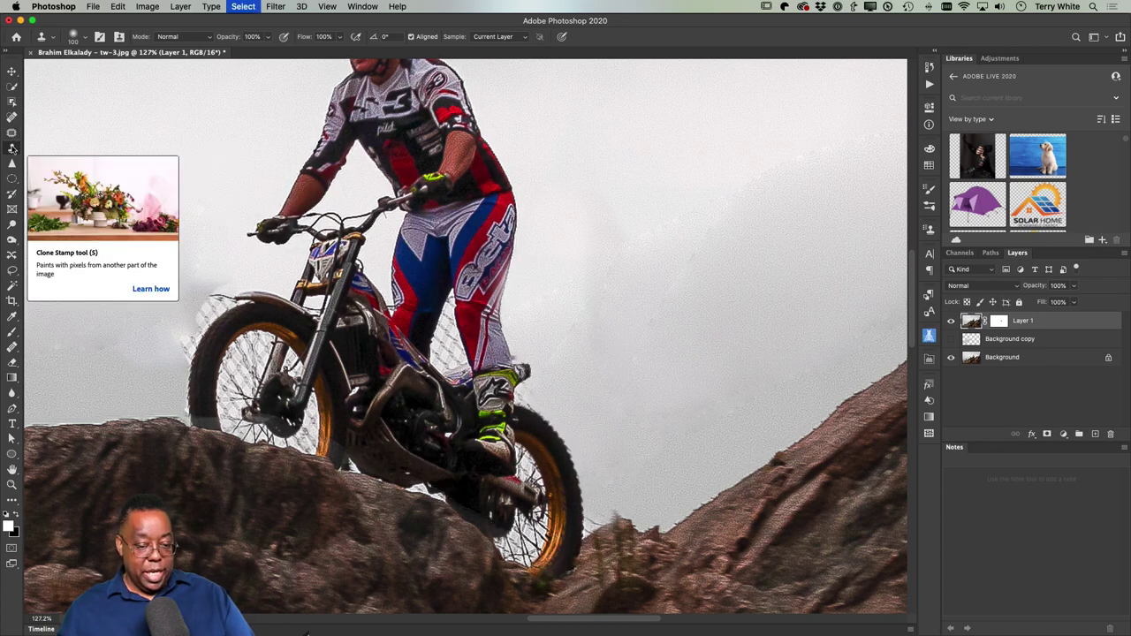
Step: Select the front wheel, fender and fork with the Quick Selection tool at a brush size of 60
mouse_move(201, 201)
left_mouse_down()
mouse_move(168, 216)
mouse_move(171, 259)
mouse_move(190, 316)
left_mouse_up()
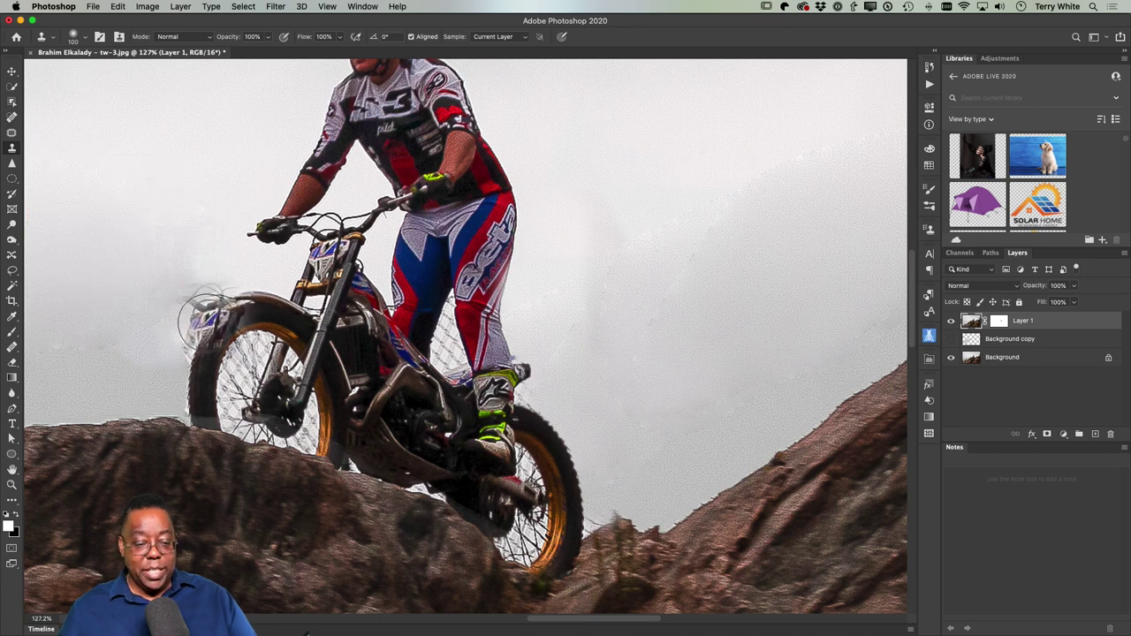
left_click(12, 86)
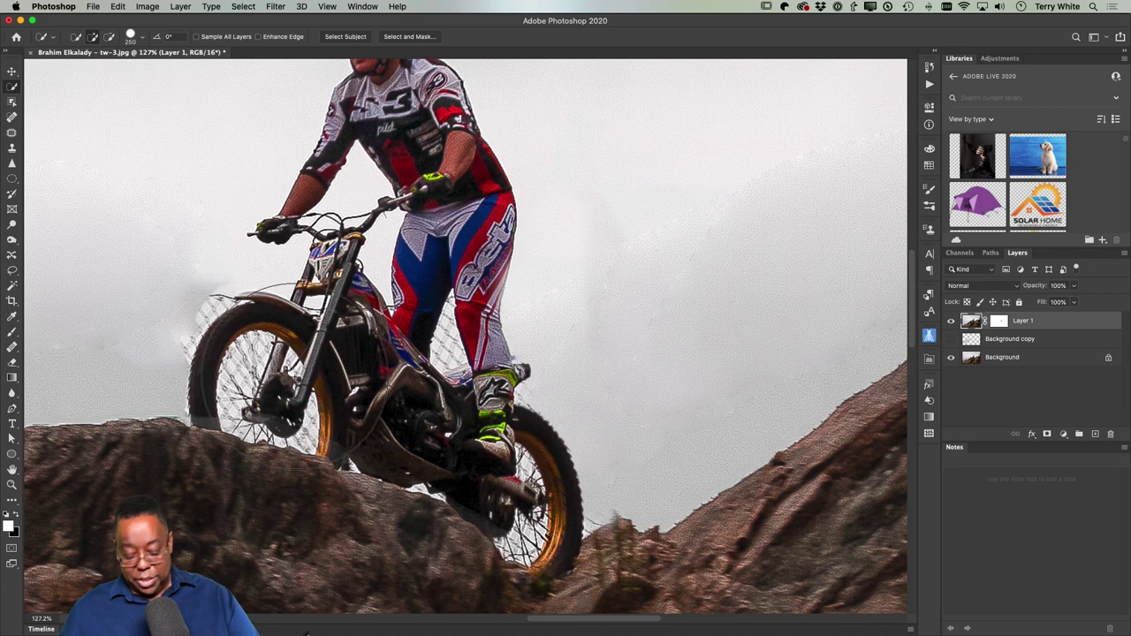
key("bracketleft")
key("bracketleft")
key("bracketleft")
key("bracketleft")
key("bracketleft")
key("bracketleft")
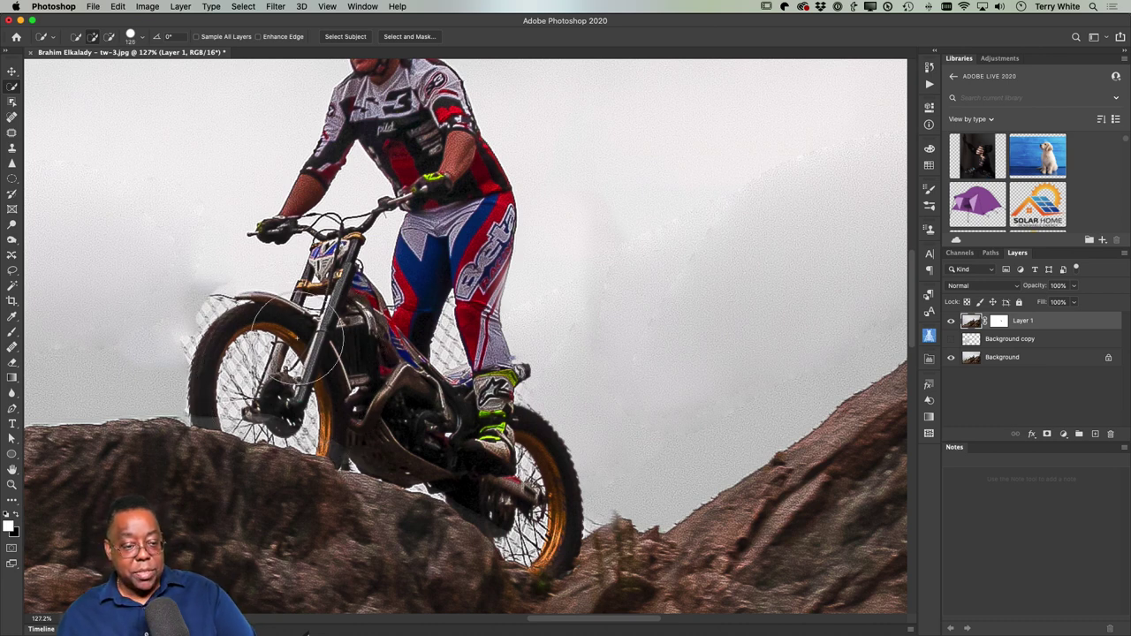
key("bracketleft")
key("bracketleft")
key("bracketleft")
mouse_move(292, 334)
left_mouse_down()
mouse_move(252, 324)
mouse_move(218, 351)
mouse_move(211, 395)
mouse_move(292, 417)
mouse_move(318, 390)
mouse_move(323, 345)
left_mouse_up()
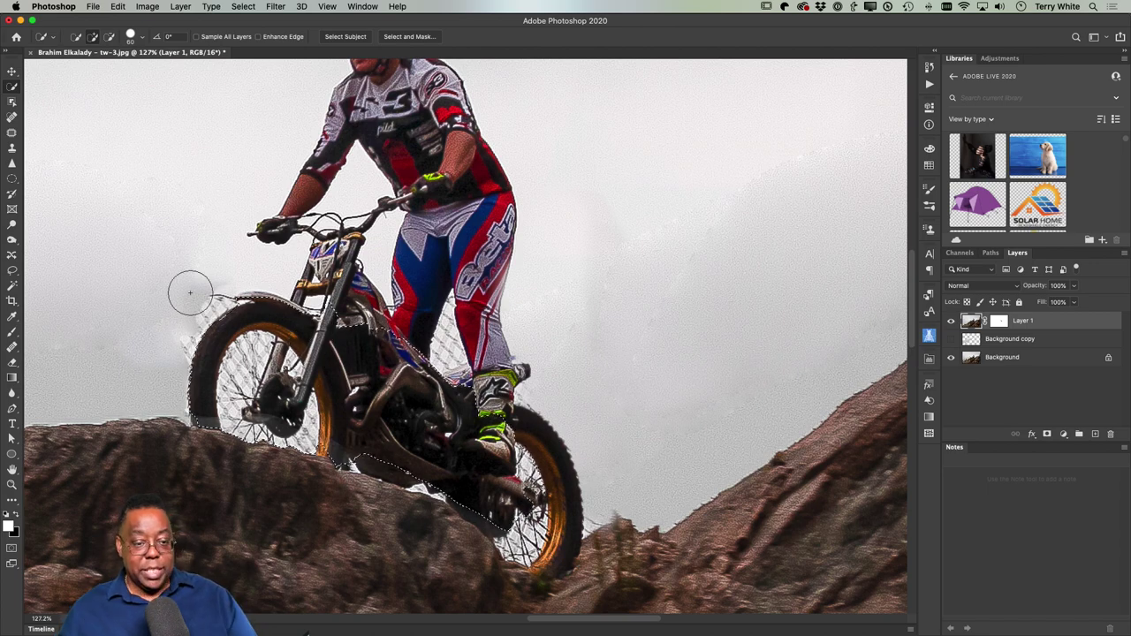
Step: Invert the wheel selection, reduce the Clone Stamp brush size to 45 and sample clean sky ahead of the front wheel
left_click(243, 6)
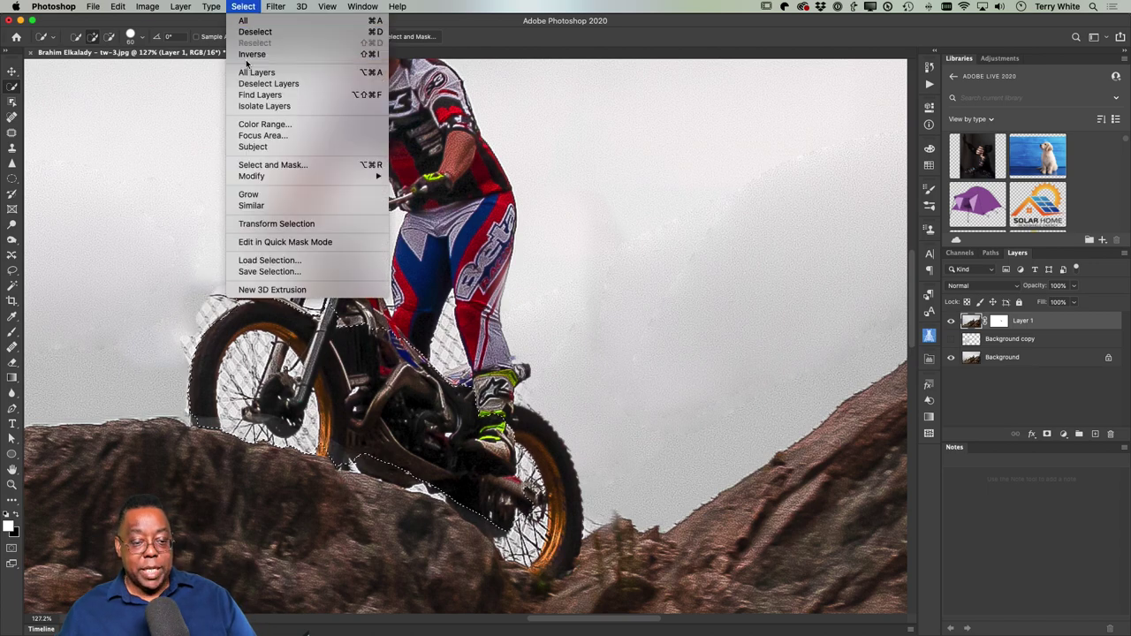
left_click(252, 55)
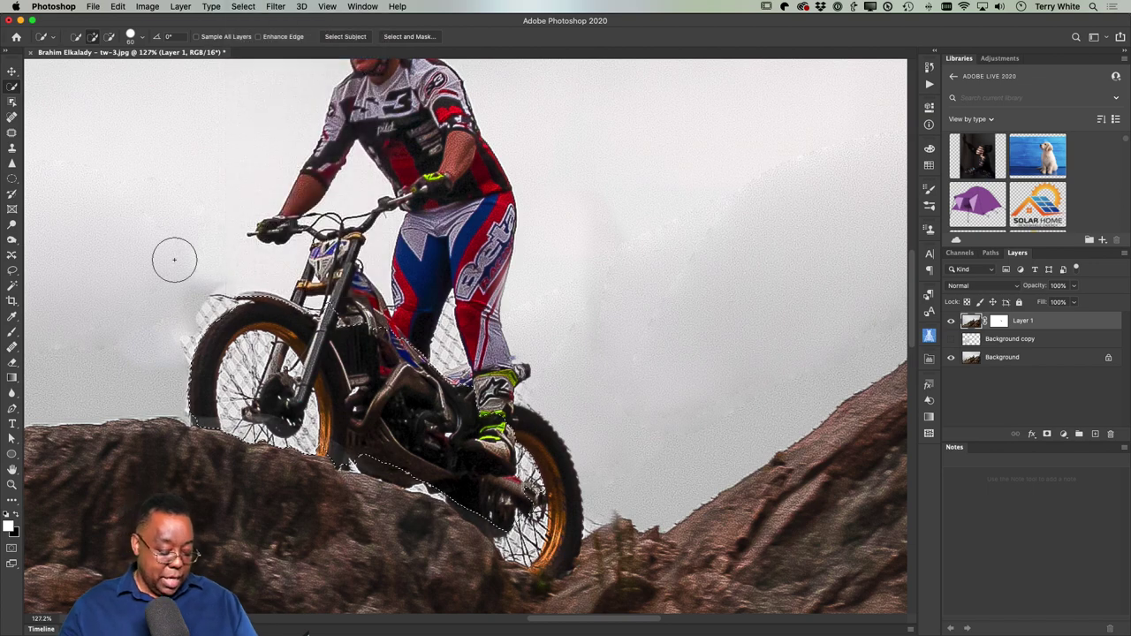
key("s")
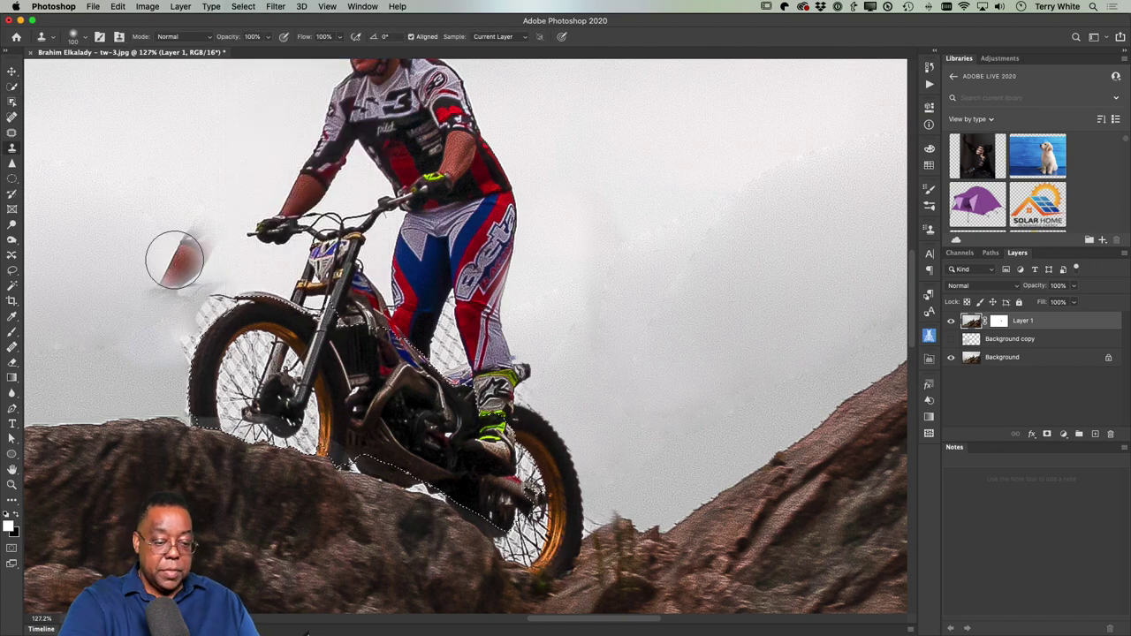
left_click_drag(166, 285, 161, 251)
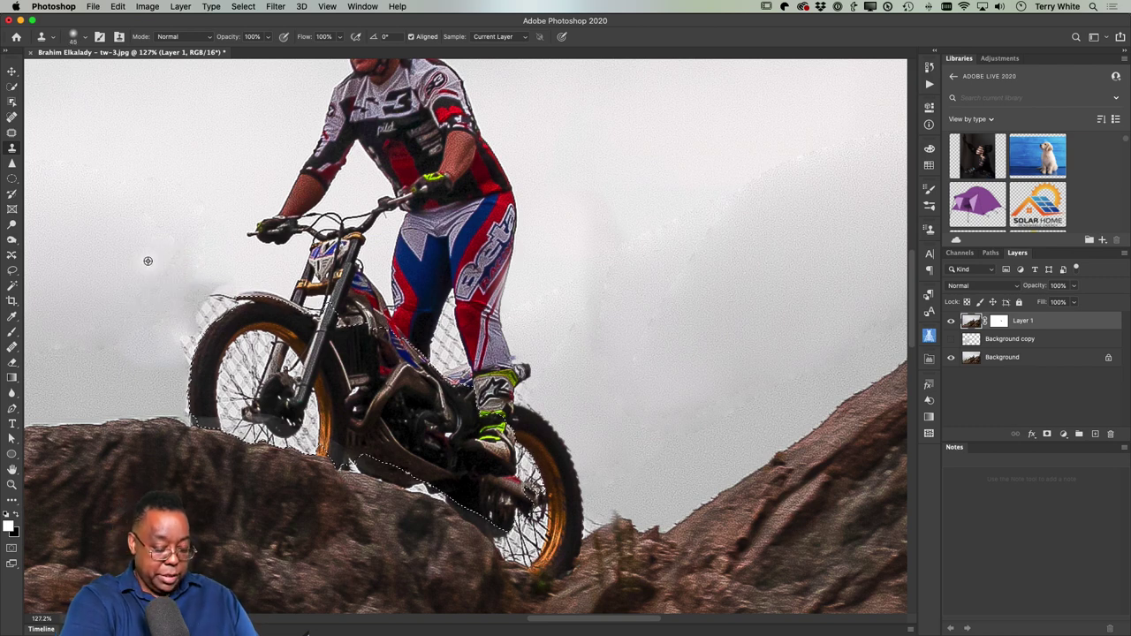
left_click(135, 292, "alt")
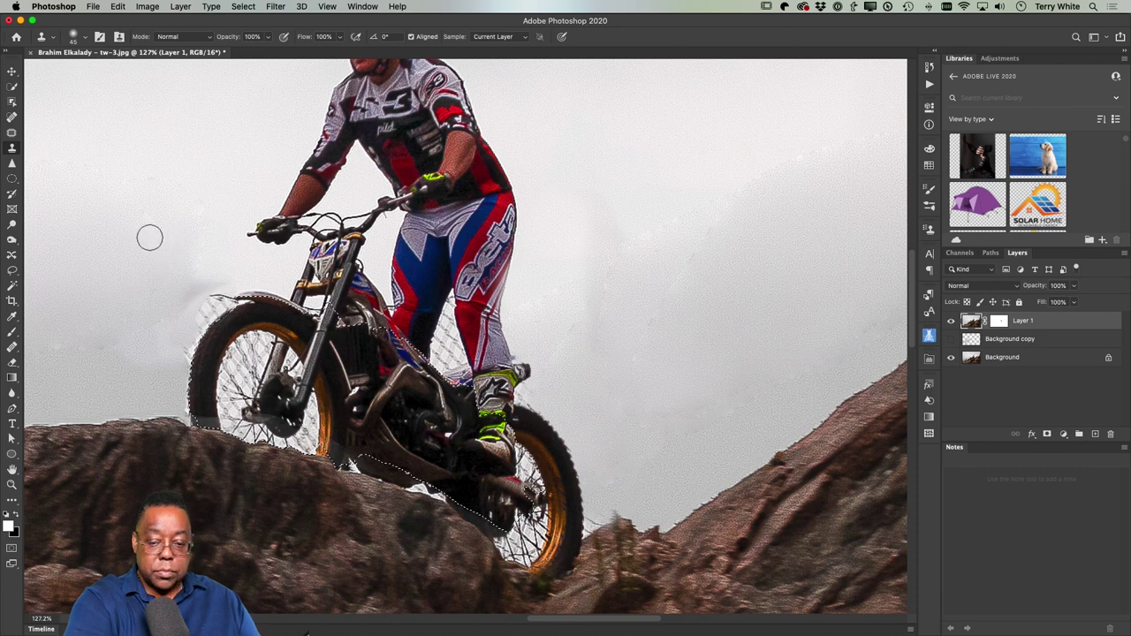
Step: Clone clean sky over the fence remnants and smudges around the front fender and the outer edge of the front wheel
mouse_move(200, 290)
left_mouse_down()
mouse_move(202, 324)
mouse_move(226, 298)
mouse_move(192, 335)
mouse_move(221, 298)
mouse_move(202, 331)
mouse_move(182, 335)
mouse_move(179, 386)
mouse_move(212, 279)
mouse_move(167, 313)
mouse_move(167, 262)
mouse_move(154, 336)
mouse_move(221, 298)
left_mouse_up()
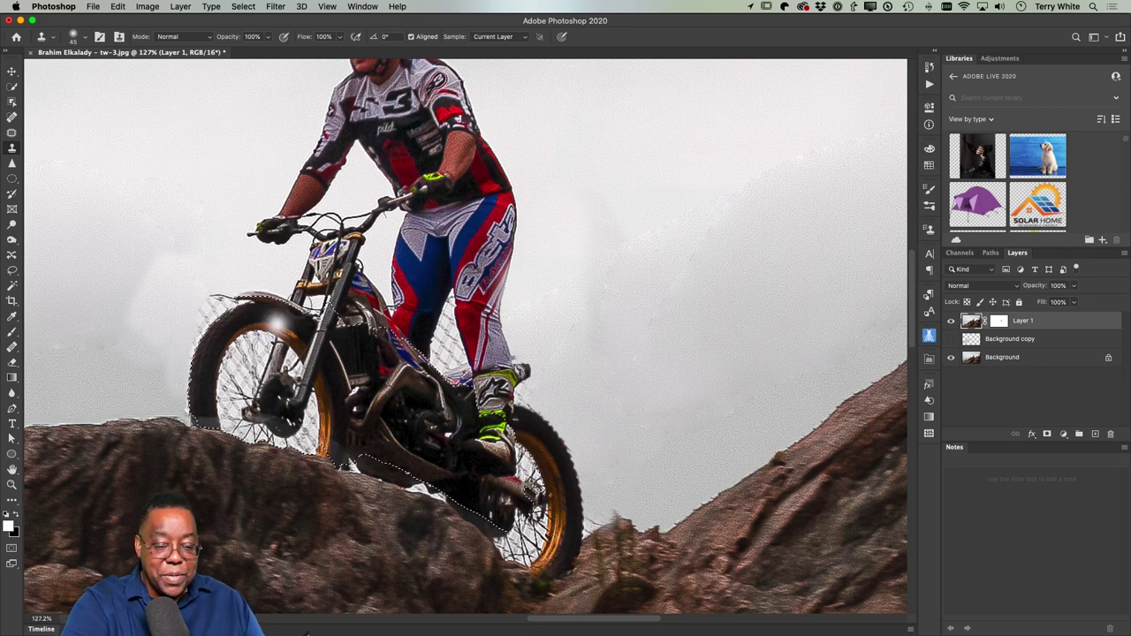
mouse_move(266, 284)
left_mouse_down()
mouse_move(261, 269)
mouse_move(235, 265)
mouse_move(212, 285)
left_mouse_up()
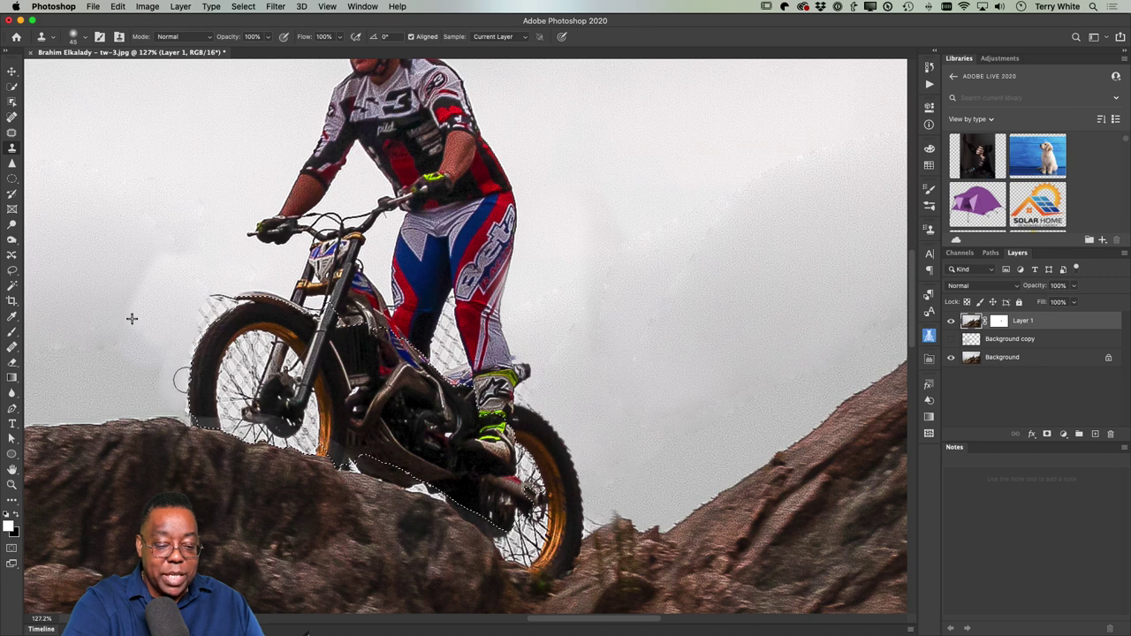
left_click_drag(225, 285, 194, 302)
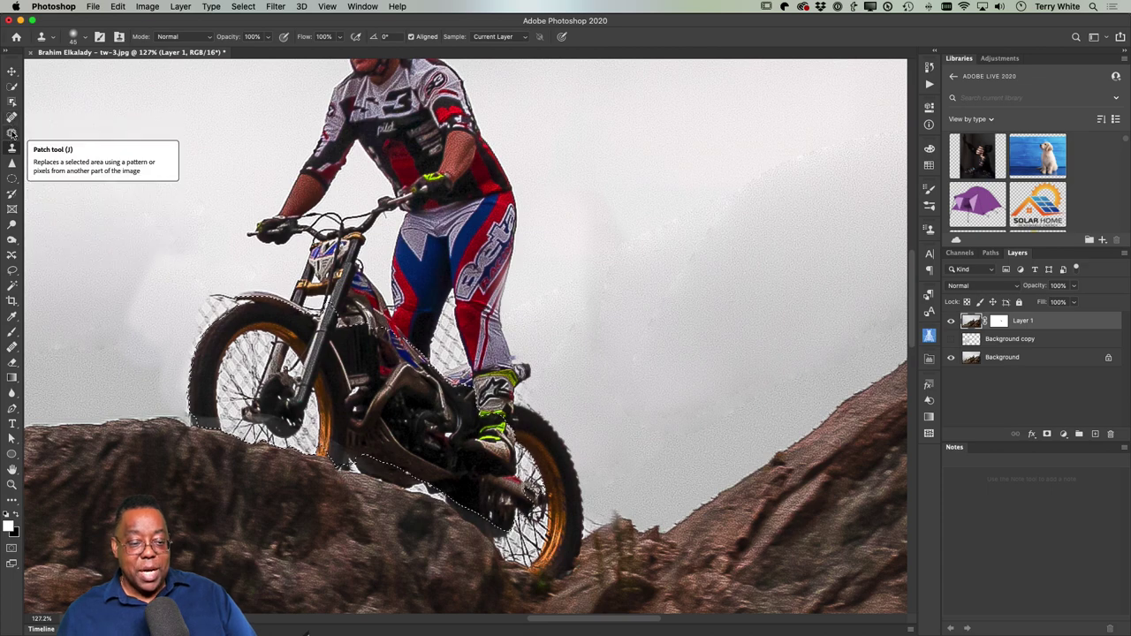
Step: Select the rider's trousers with the Quick Selection tool and invert the selection
left_click(13, 89)
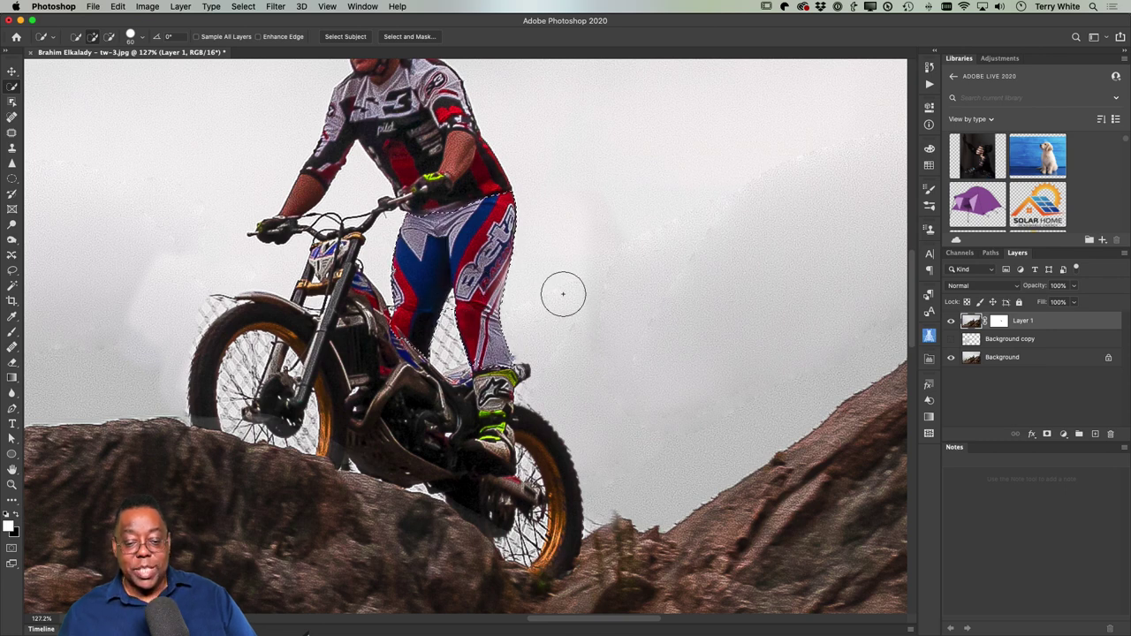
left_click(239, 6)
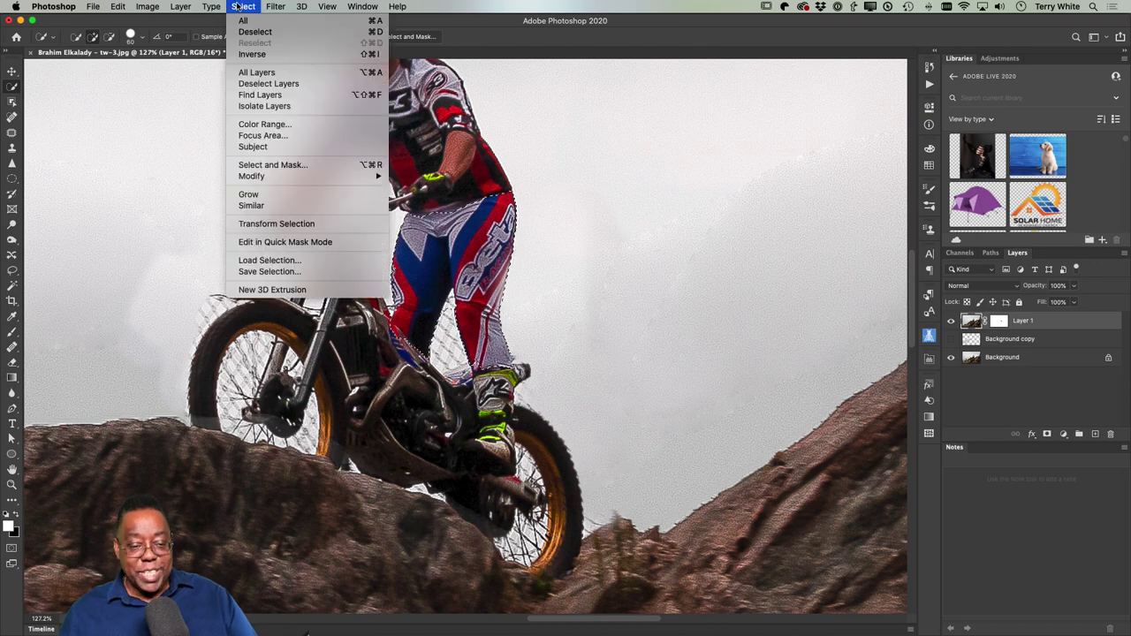
left_click(243, 54)
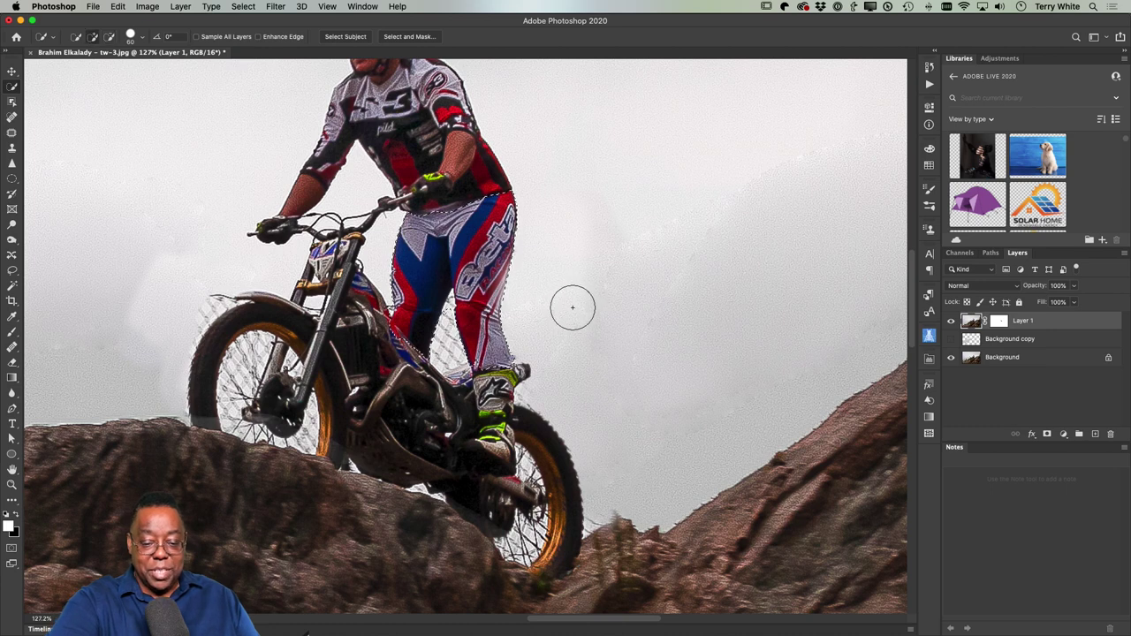
Step: Return to the Clone Stamp and fit the whole photo in view to review the fence cleanup
key("bracketleft")
key("s")
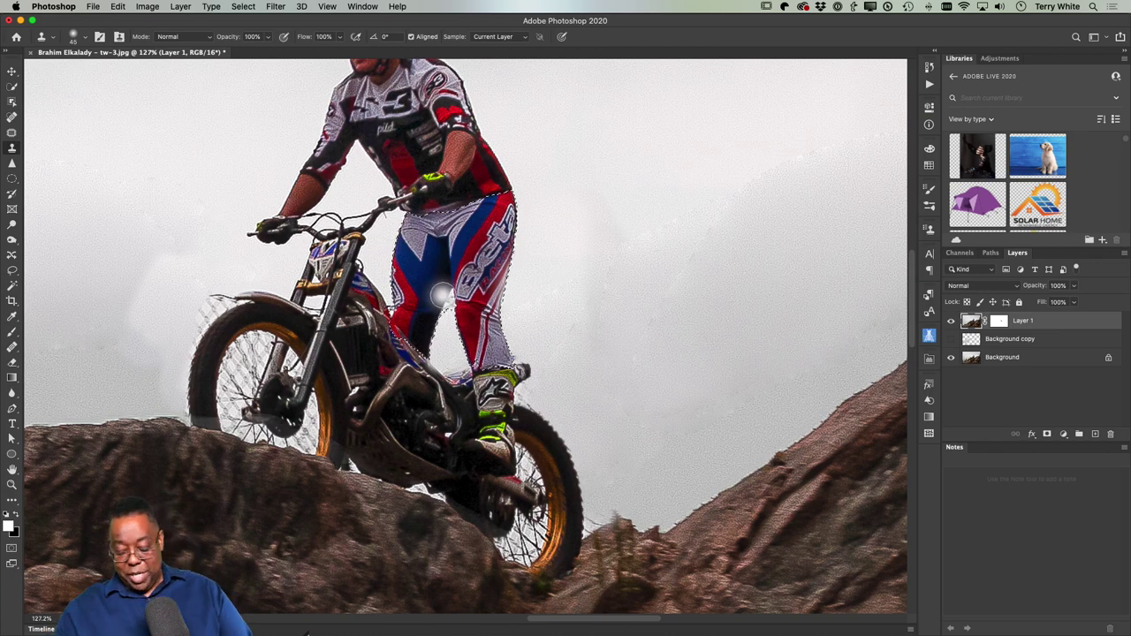
key("super+minus")
key("super+0")
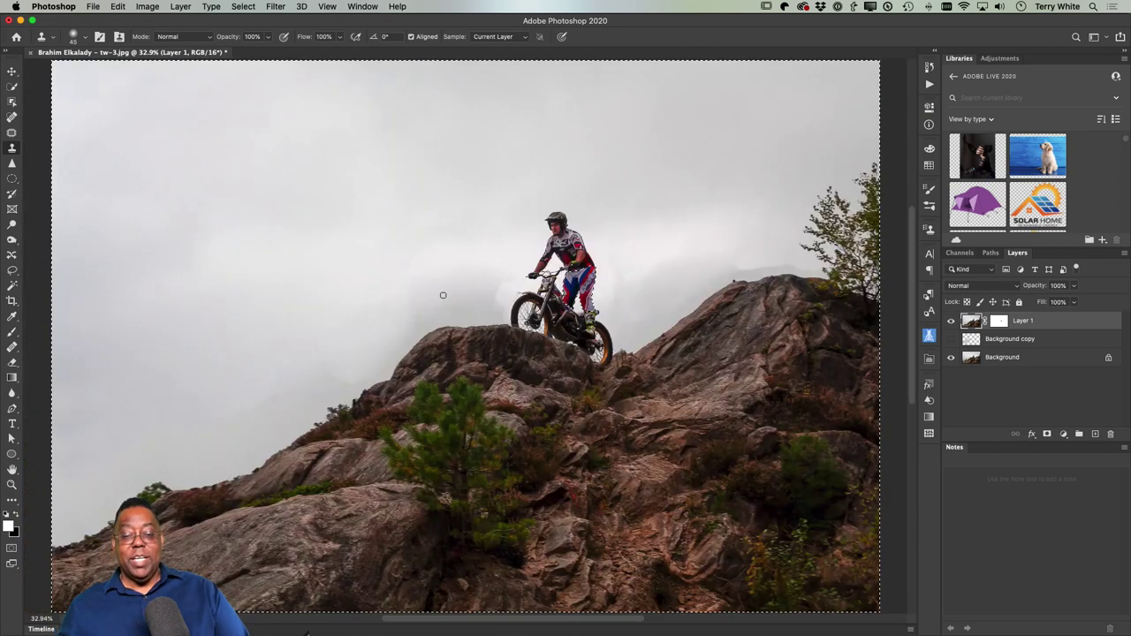